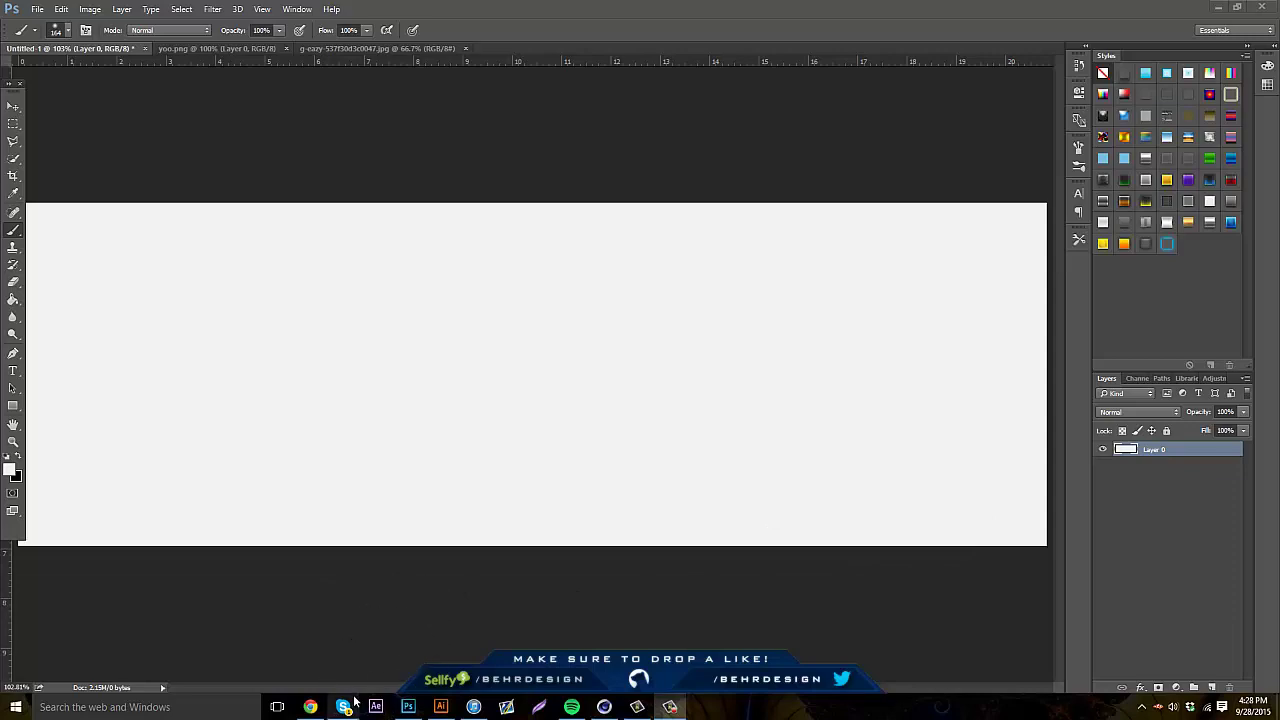
Switch to Chrome and browse the Google Images results for "g eazy wallpaper"
{"action": "left_click", "coordinate": [311, 707]}
{"action": "scroll", "coordinate": [473, 372], "scroll_direction": "up", "scroll_amount": 4}
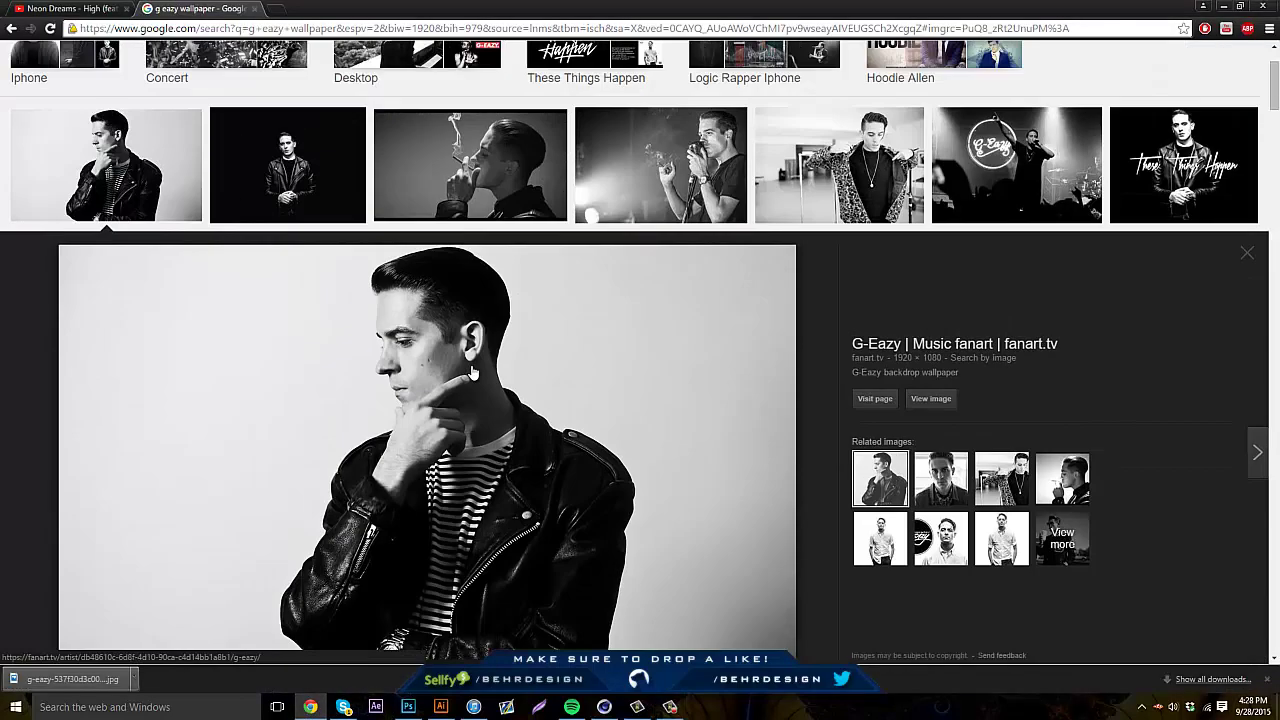
{"action": "scroll", "coordinate": [472, 372], "scroll_direction": "up", "scroll_amount": 2}
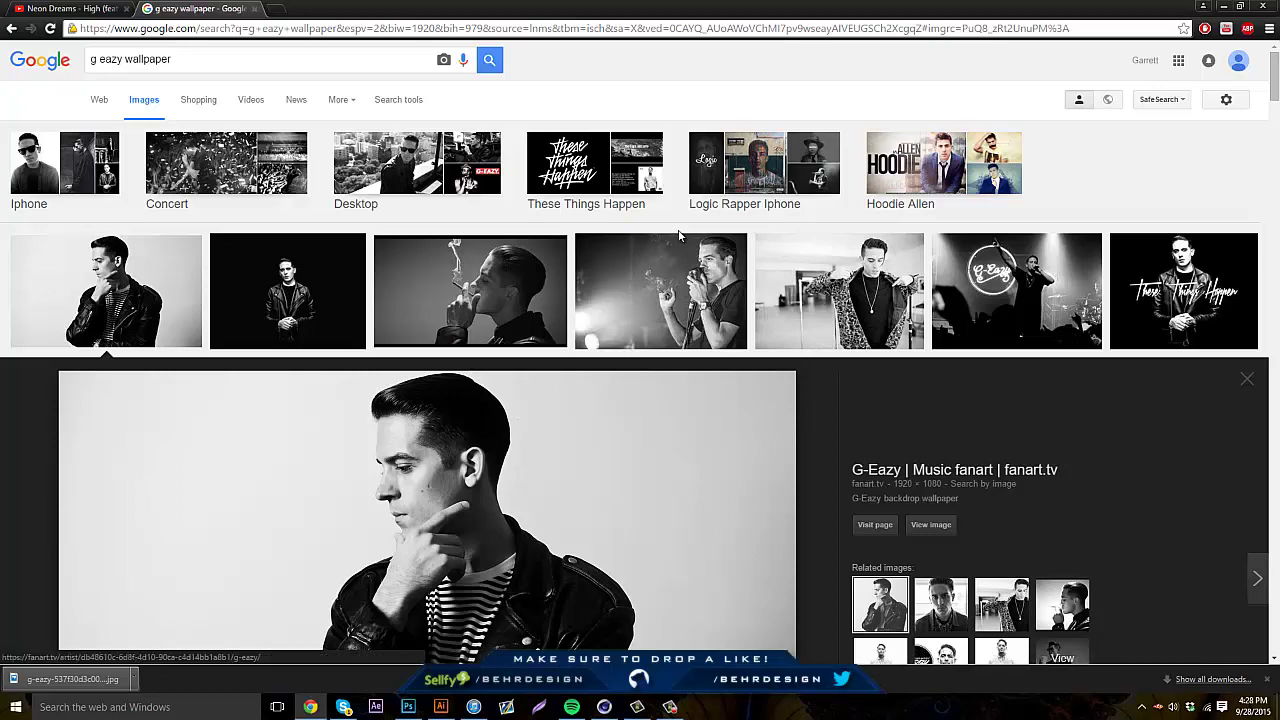
{"action": "scroll", "coordinate": [679, 236], "scroll_direction": "down", "scroll_amount": 2}
{"action": "scroll", "coordinate": [679, 236], "scroll_direction": "down", "scroll_amount": 4}
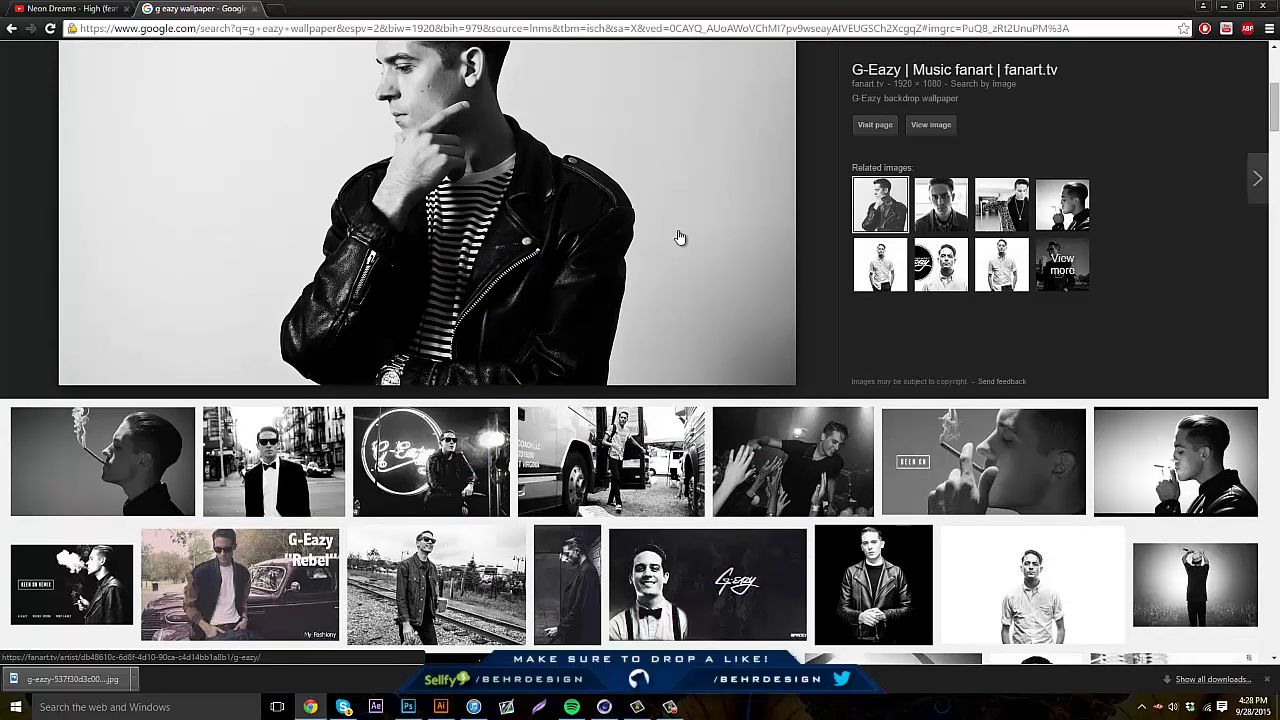
{"action": "scroll", "coordinate": [679, 237], "scroll_direction": "down", "scroll_amount": 2}
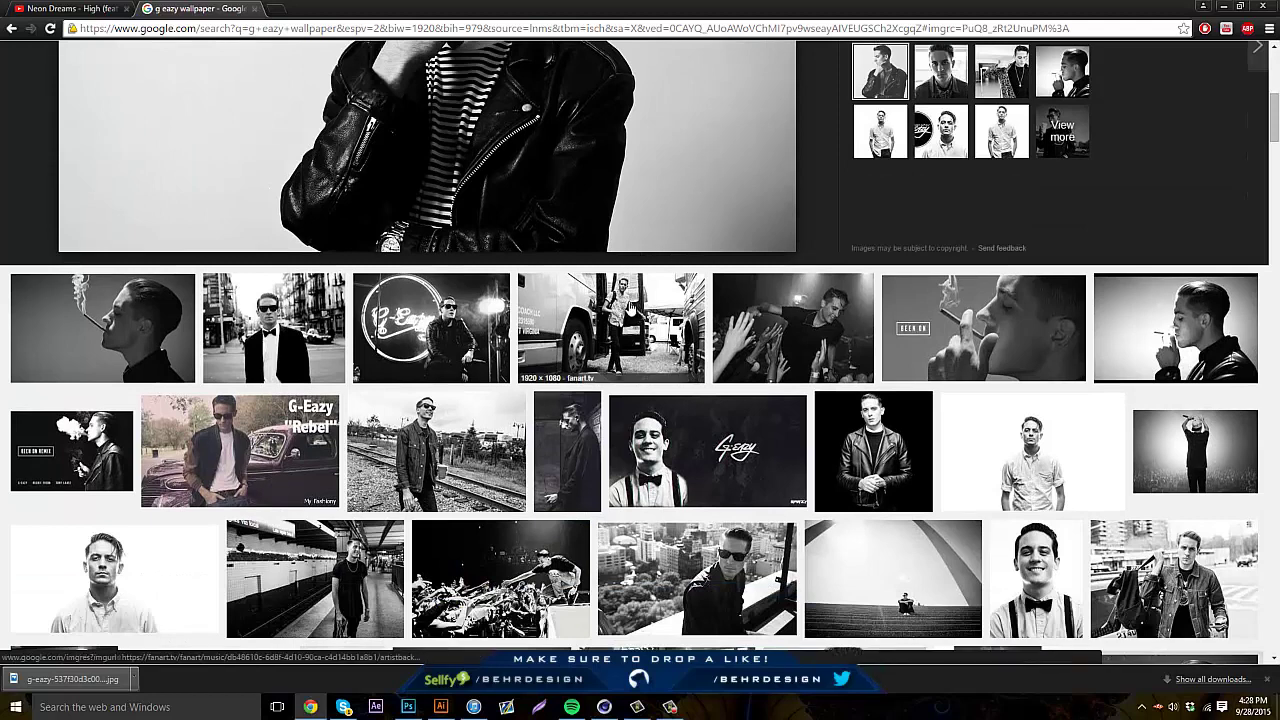
Open the Behr Design YouTube channel page and point out the Tutorial Hub entry in its Friends / Clients list
{"action": "left_click", "coordinate": [72, 8]}
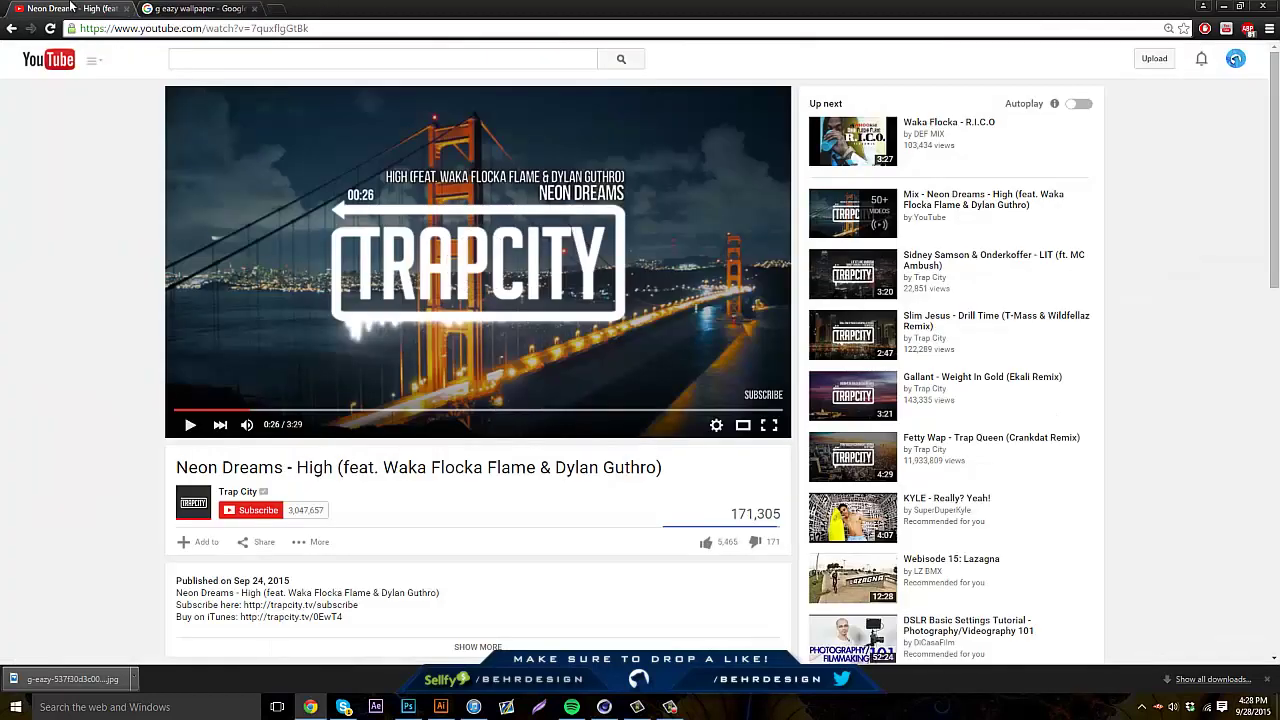
{"action": "left_click", "coordinate": [88, 119]}
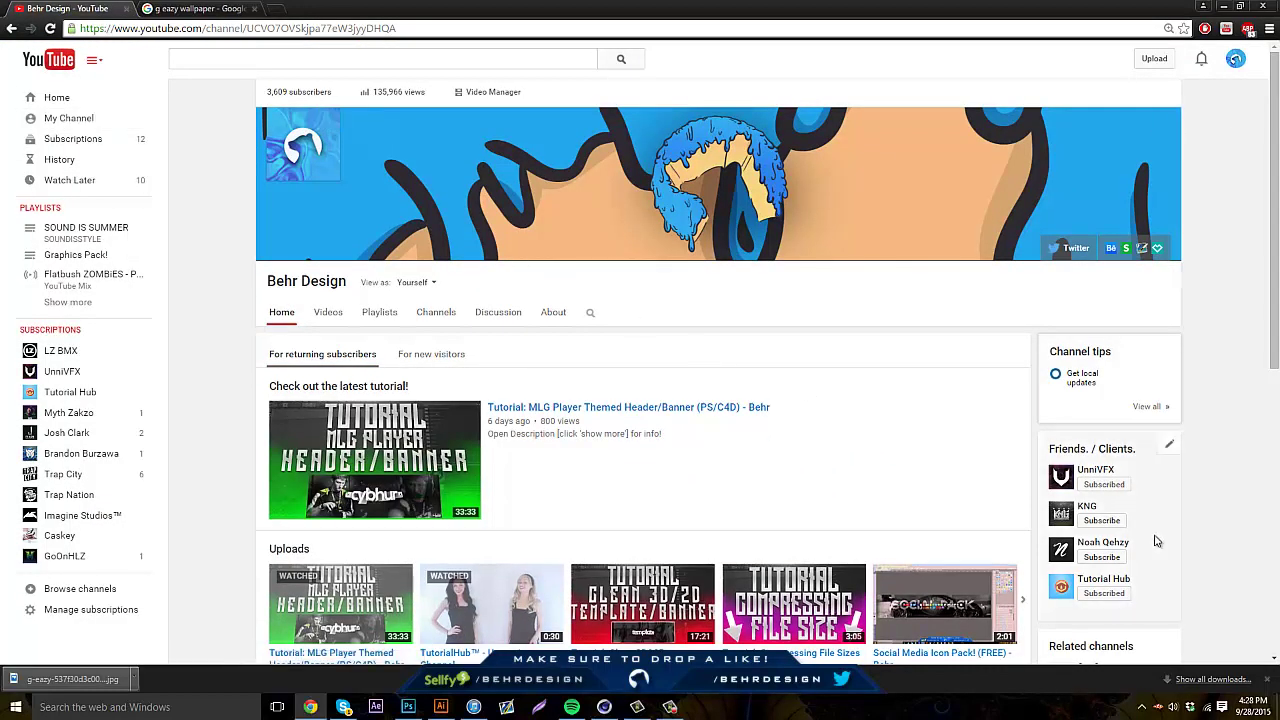
{"action": "left_click", "coordinate": [1063, 590]}
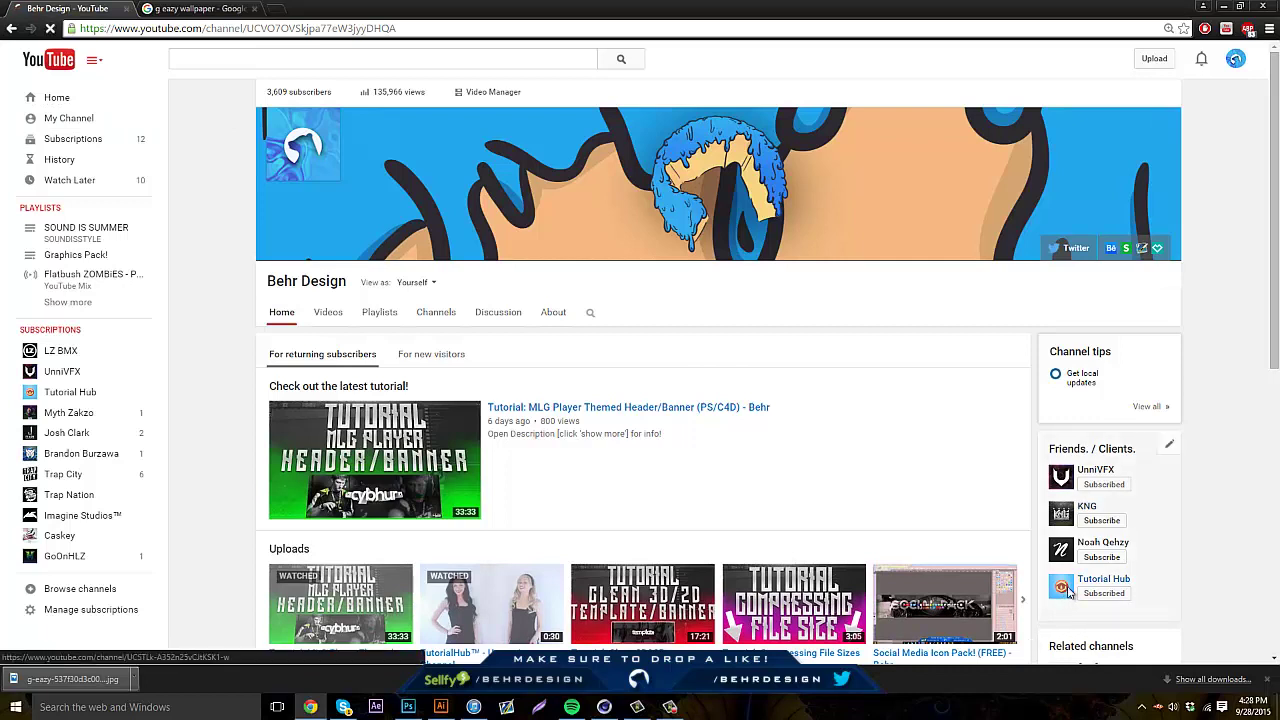
{"action": "mouse_move", "coordinate": [1068, 592]}
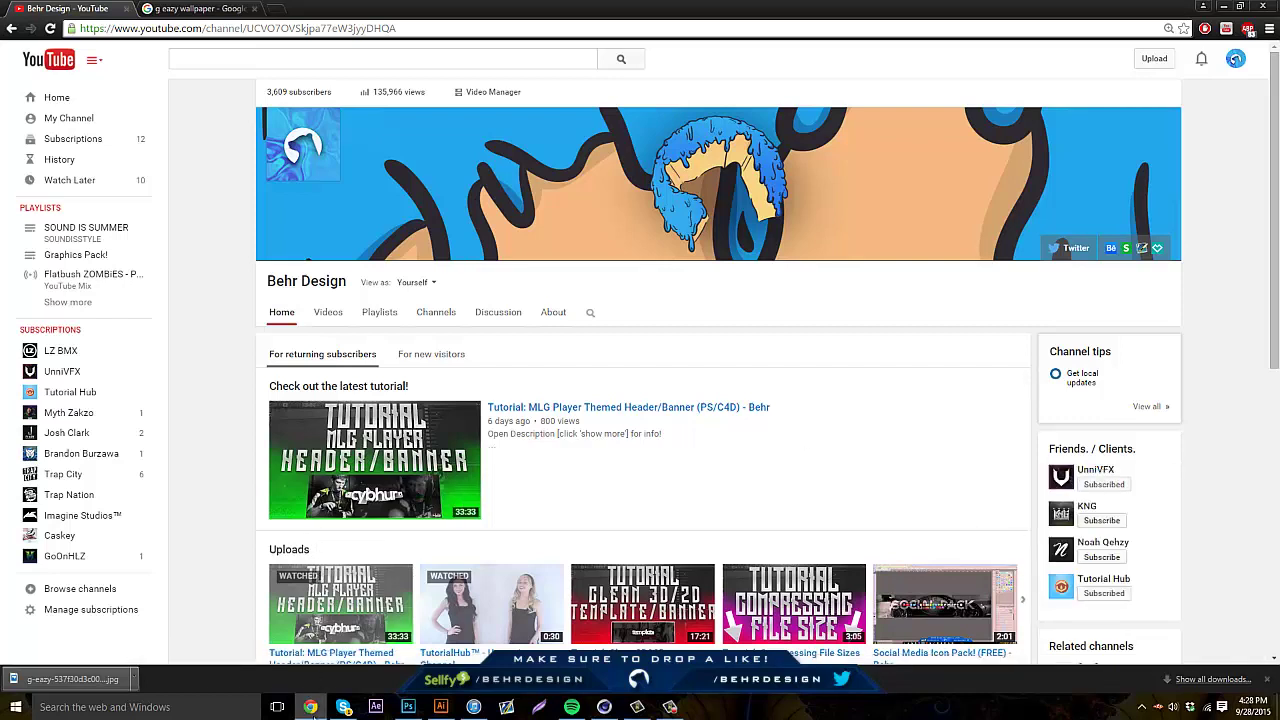
Switch to Photoshop and zoom out until the whole blank banner canvas fits in view
{"action": "left_click", "coordinate": [412, 709]}
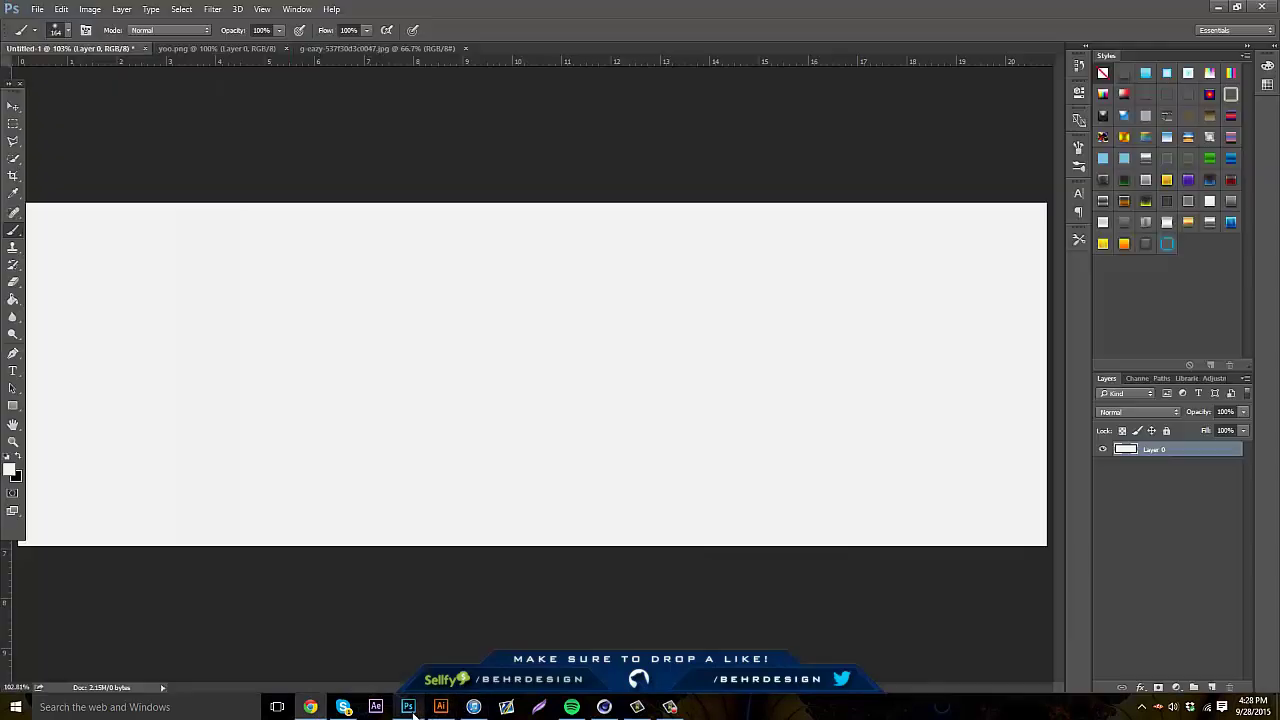
{"action": "left_click", "coordinate": [13, 441]}
{"action": "left_click", "coordinate": [262, 362], "text": "alt"}
{"action": "left_click_drag", "start_coordinate": [262, 362], "coordinate": [449, 294]}
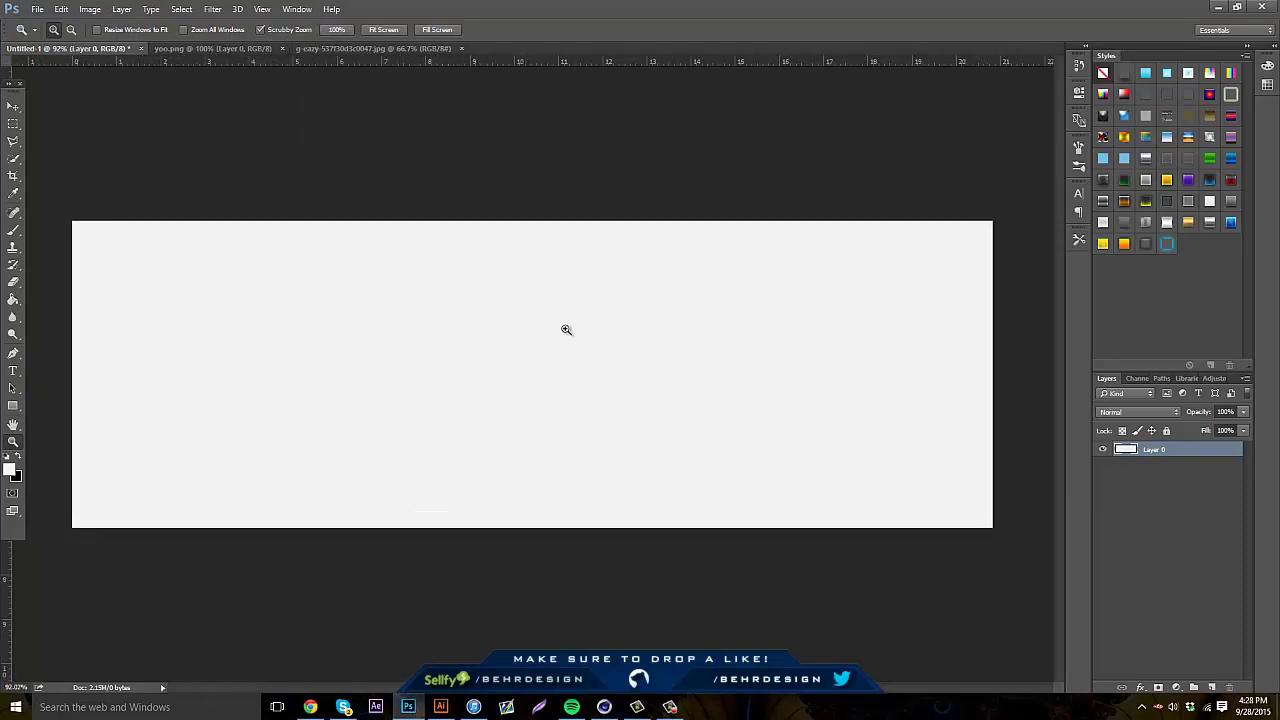
Return to Chrome and look through the G-Eazy wallpaper image results again
{"action": "left_click", "coordinate": [312, 708]}
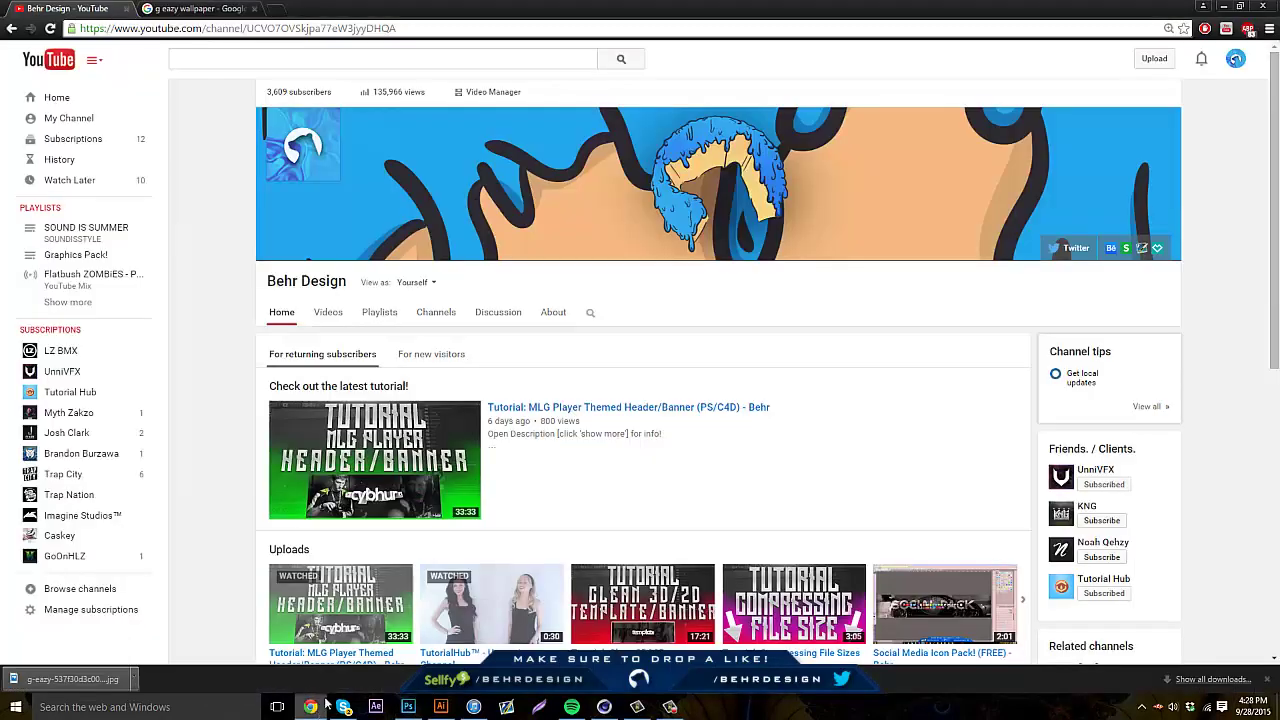
{"action": "left_click", "coordinate": [162, 8]}
{"action": "scroll", "coordinate": [420, 260], "scroll_direction": "up", "scroll_amount": 5}
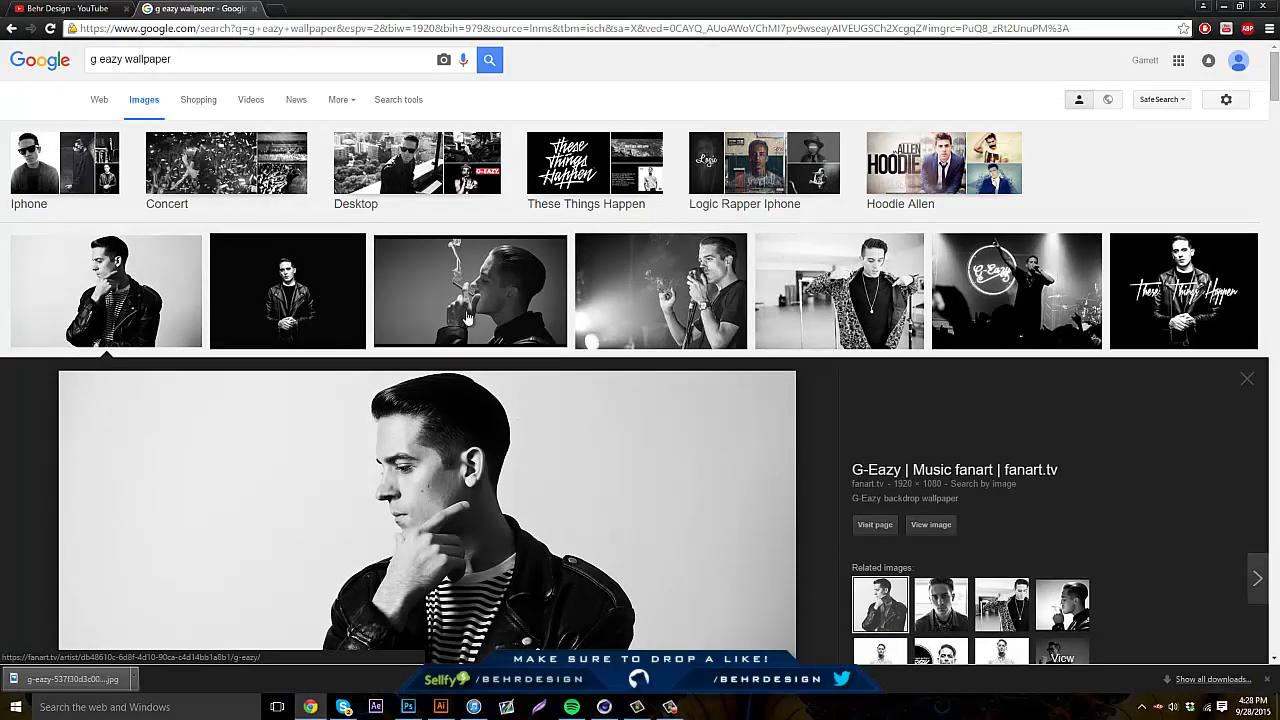
{"action": "scroll", "coordinate": [467, 316], "scroll_direction": "down", "scroll_amount": 8}
{"action": "scroll", "coordinate": [972, 352], "scroll_direction": "up", "scroll_amount": 5}
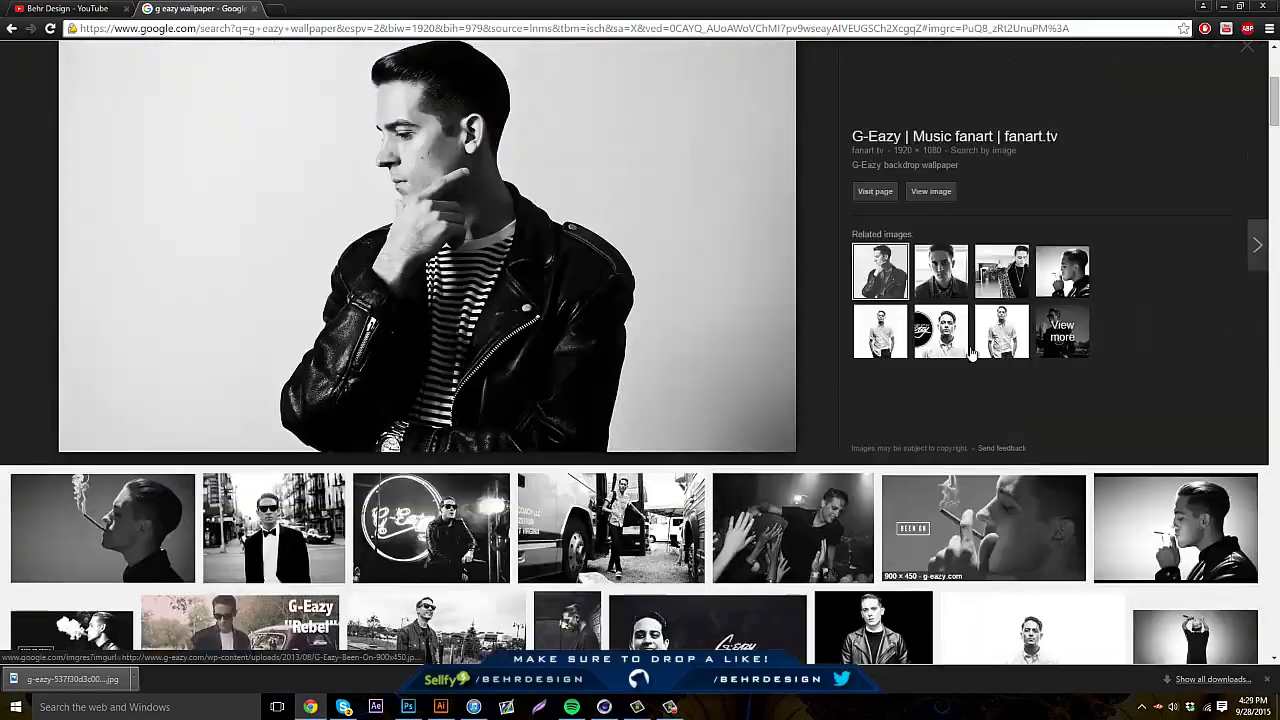
{"action": "scroll", "coordinate": [972, 352], "scroll_direction": "up", "scroll_amount": 3}
Search Google Images for "kendrick lamar" and refine the search to "kendrick lamar png"
{"action": "triple_click", "coordinate": [360, 55]}
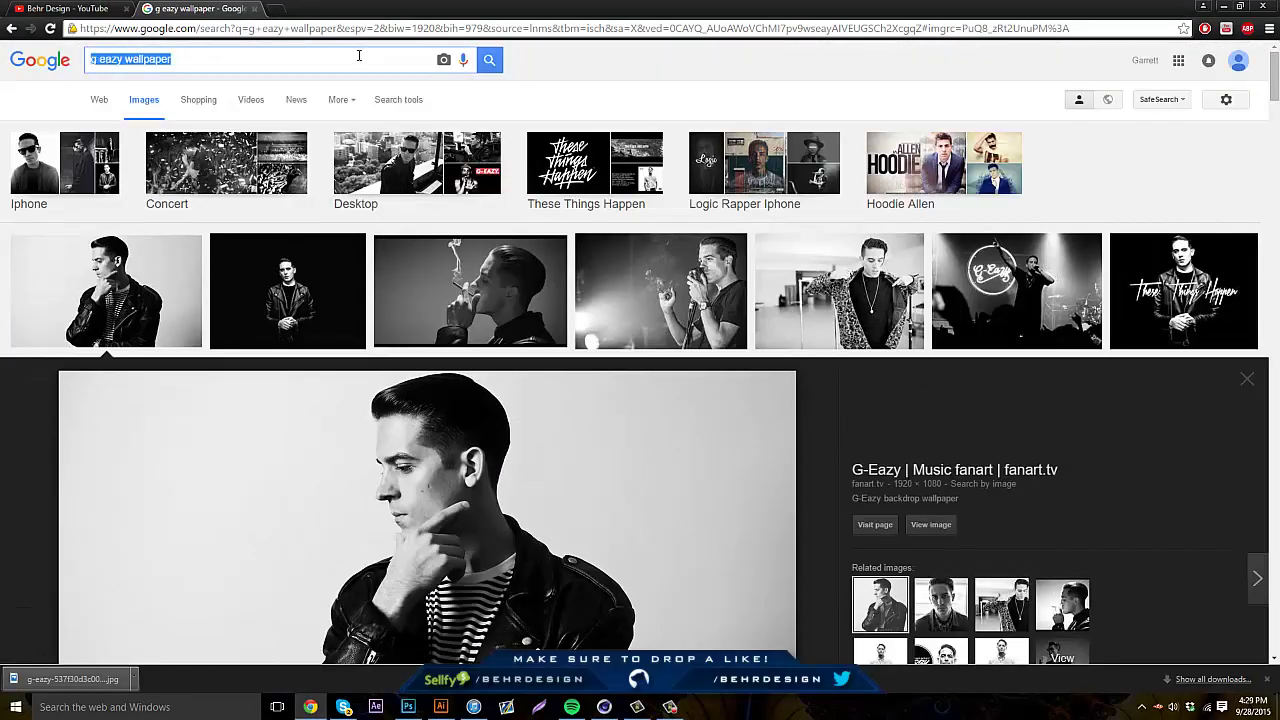
{"action": "type", "text": "kendrick lamar"}
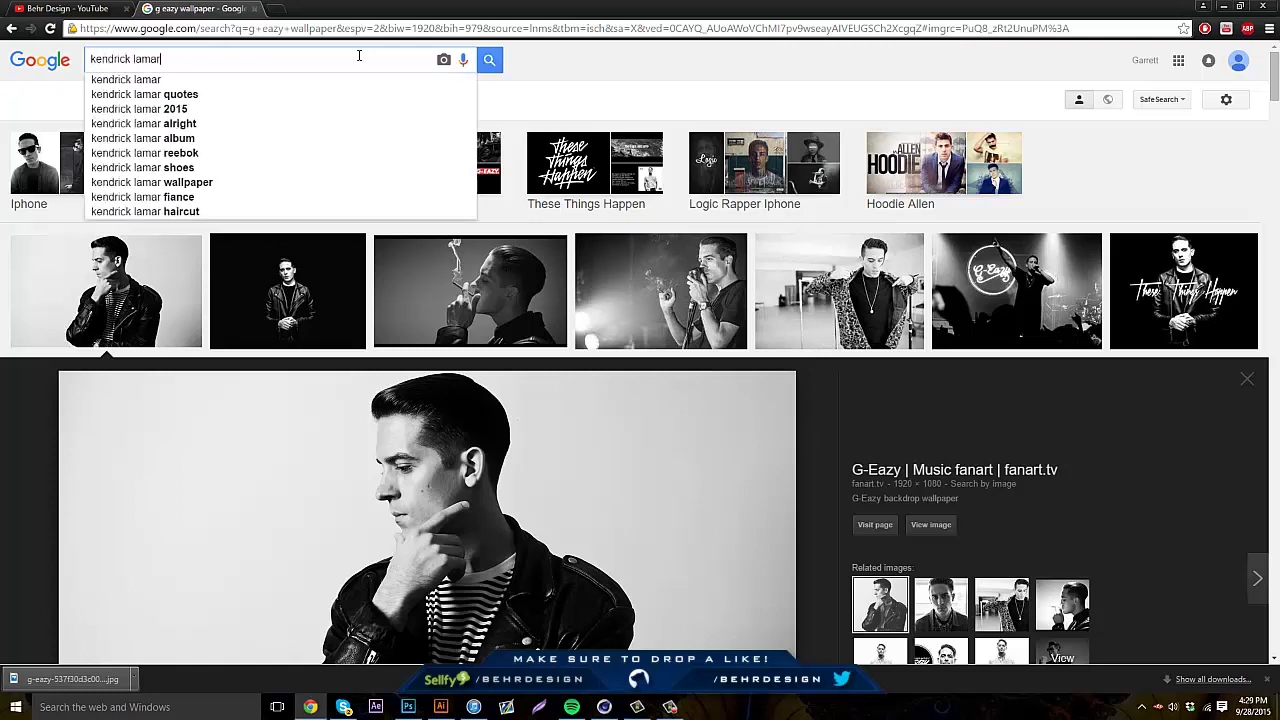
{"action": "key", "text": "Return"}
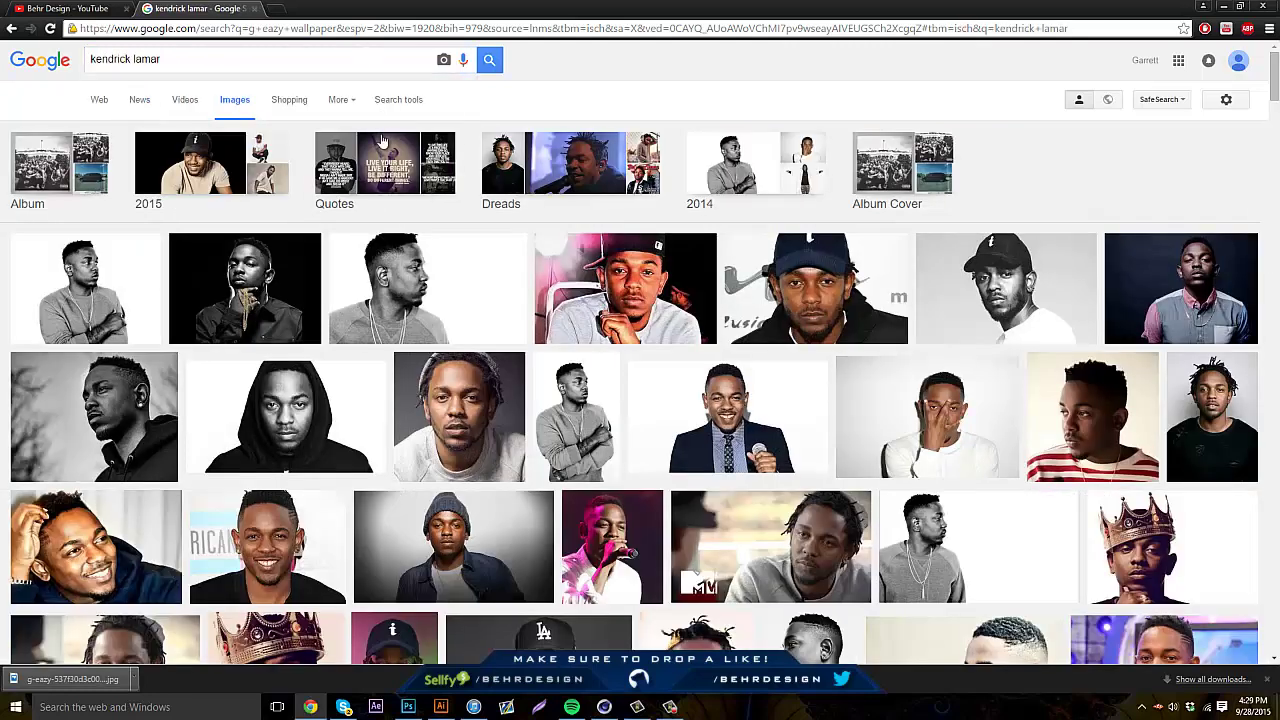
{"action": "left_click", "coordinate": [346, 63]}
{"action": "type", "text": "png"}
{"action": "key", "text": "Return"}
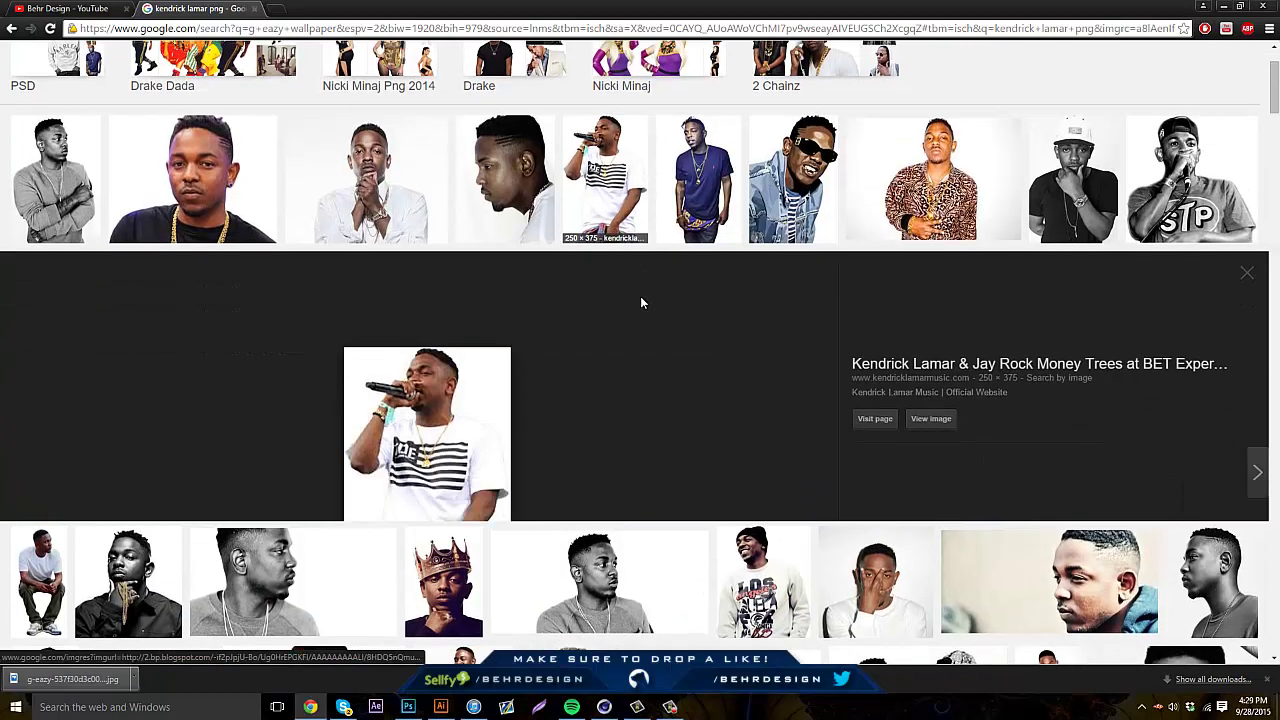
Preview several Kendrick Lamar PNG results and examine the rest of the list for a suitable cutout
{"action": "left_click", "coordinate": [638, 300]}
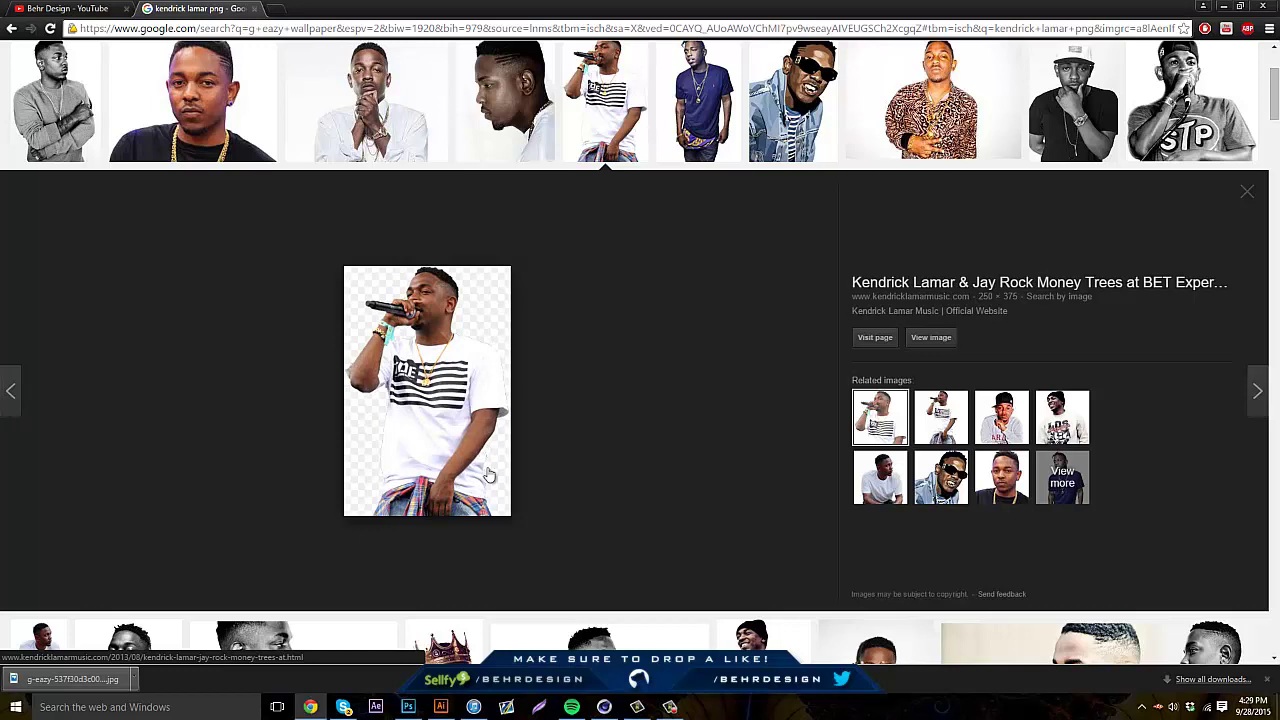
{"action": "left_click", "coordinate": [690, 130]}
{"action": "left_click", "coordinate": [632, 130]}
{"action": "left_click", "coordinate": [425, 103]}
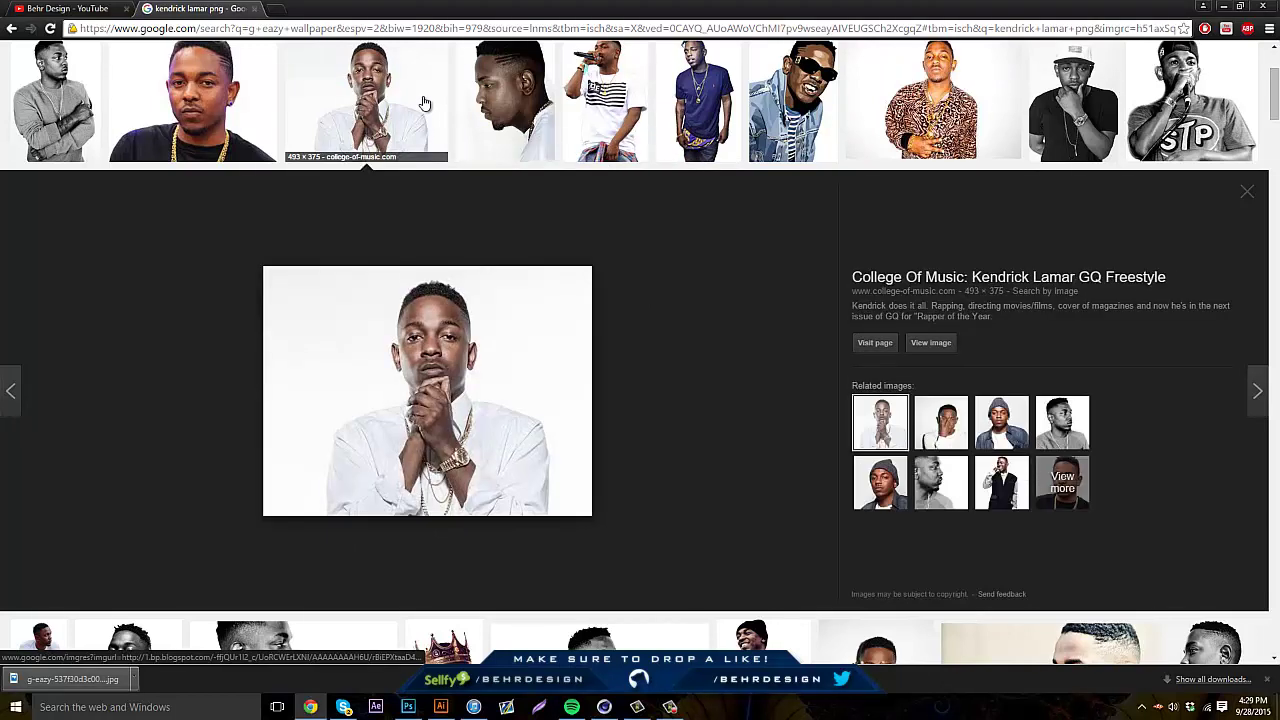
{"action": "left_click", "coordinate": [474, 104]}
{"action": "left_click", "coordinate": [250, 130]}
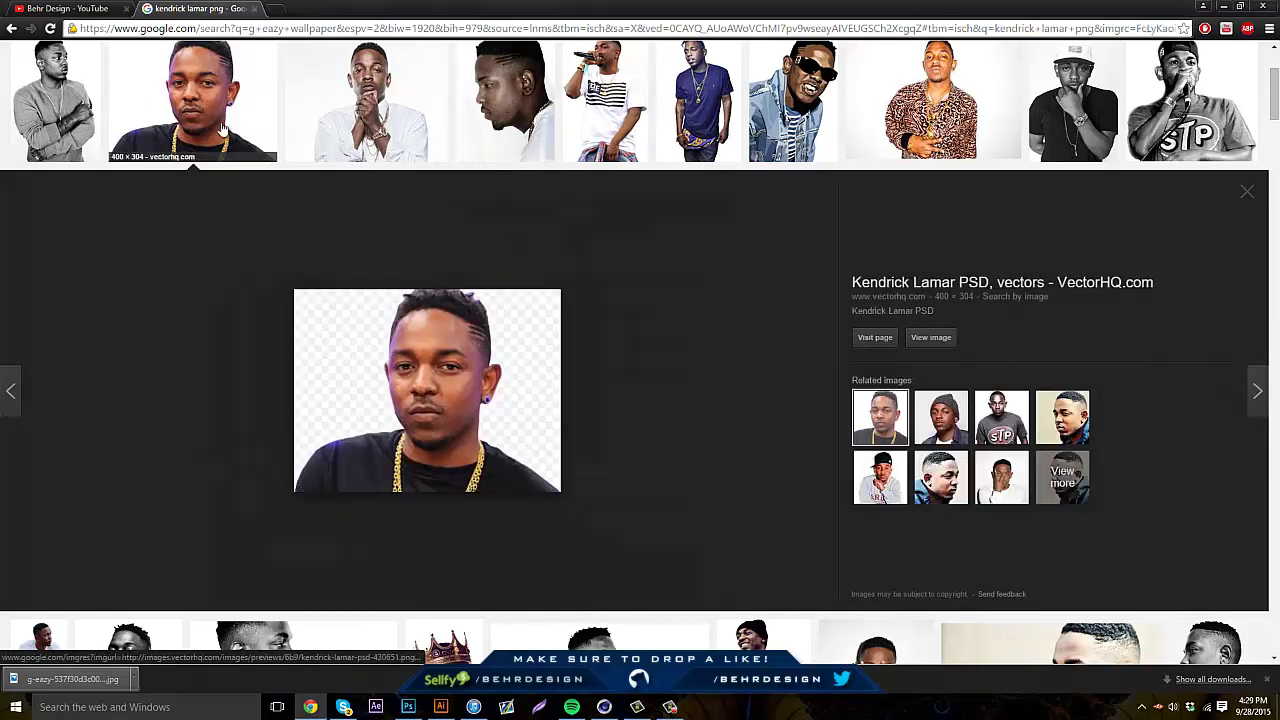
{"action": "left_click", "coordinate": [1246, 191]}
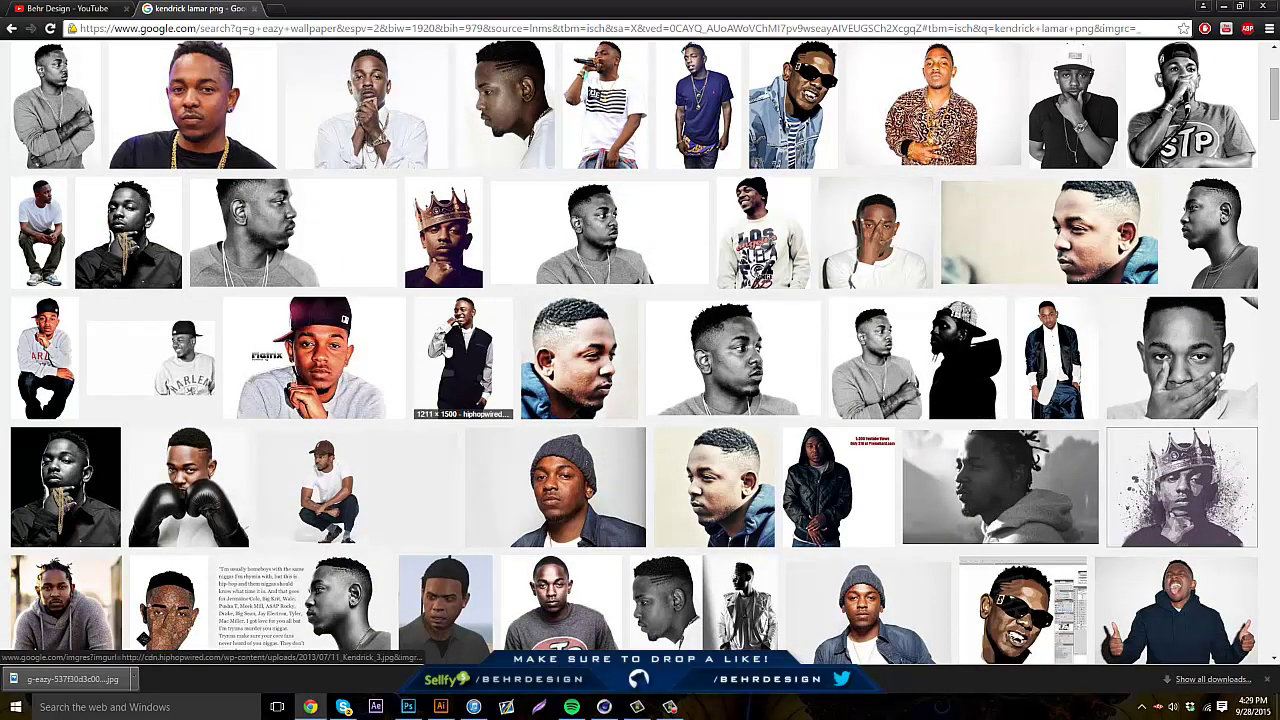
{"action": "scroll", "coordinate": [366, 370], "scroll_direction": "down", "scroll_amount": 6}
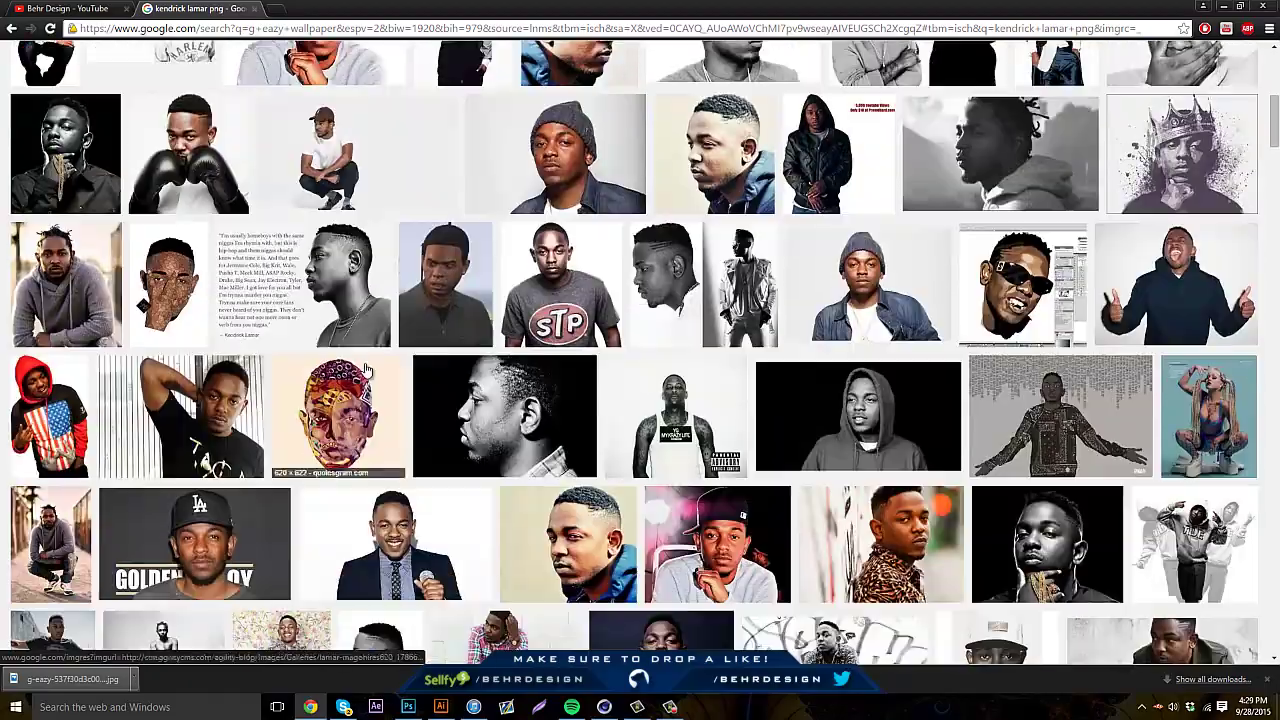
{"action": "scroll", "coordinate": [366, 370], "scroll_direction": "down", "scroll_amount": 3}
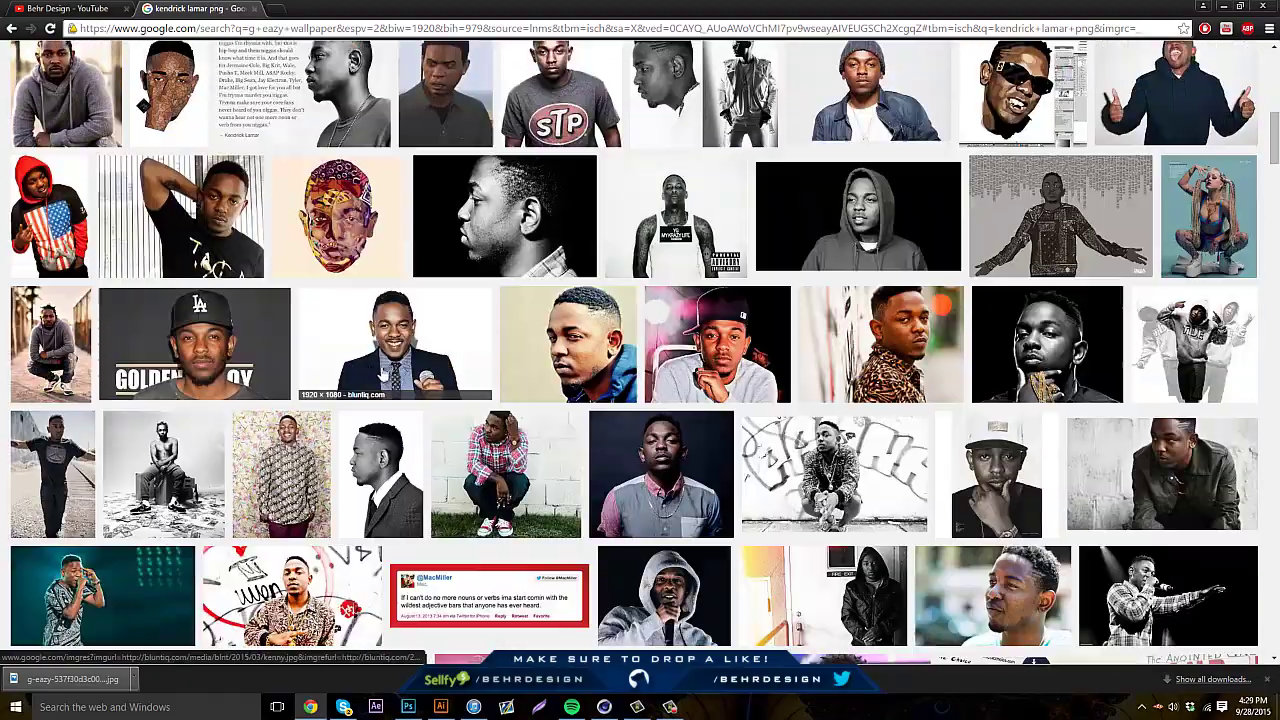
{"action": "scroll", "coordinate": [480, 370], "scroll_direction": "up", "scroll_amount": 8}
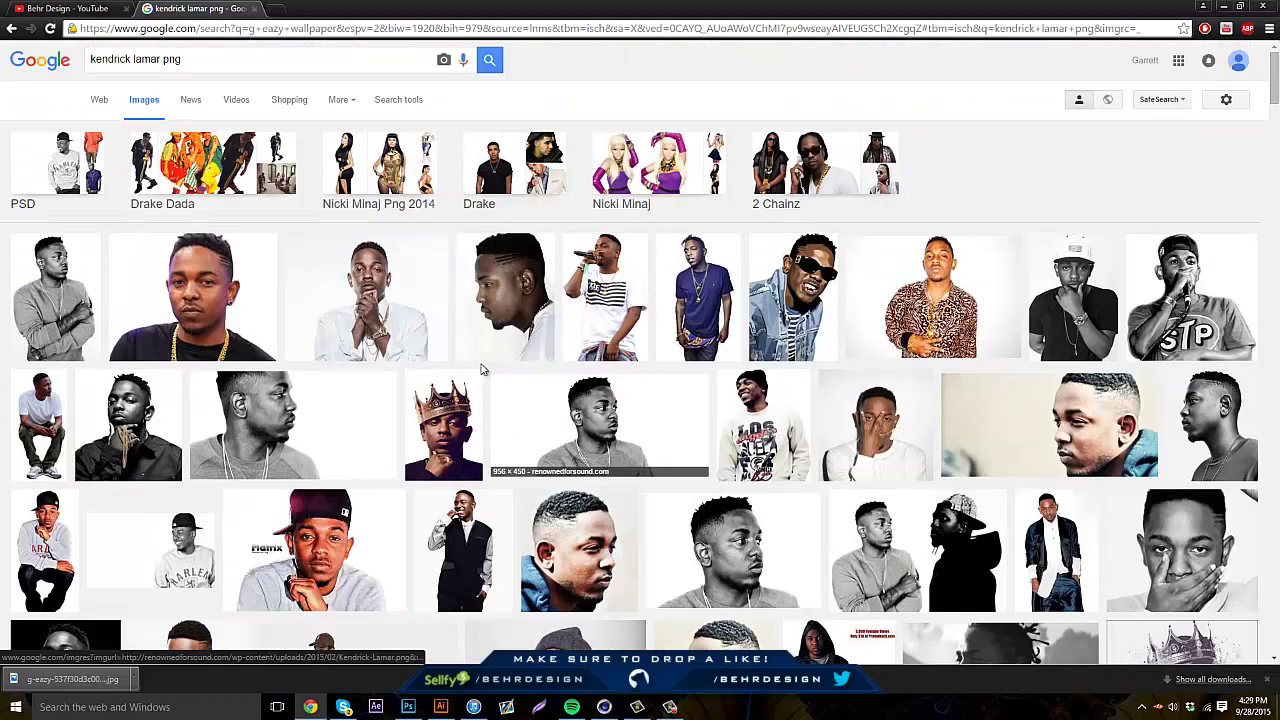
Preview the cutout with microphone and striped white T-shirt, and open its related nymag.com version at full size
{"action": "left_click", "coordinate": [603, 309]}
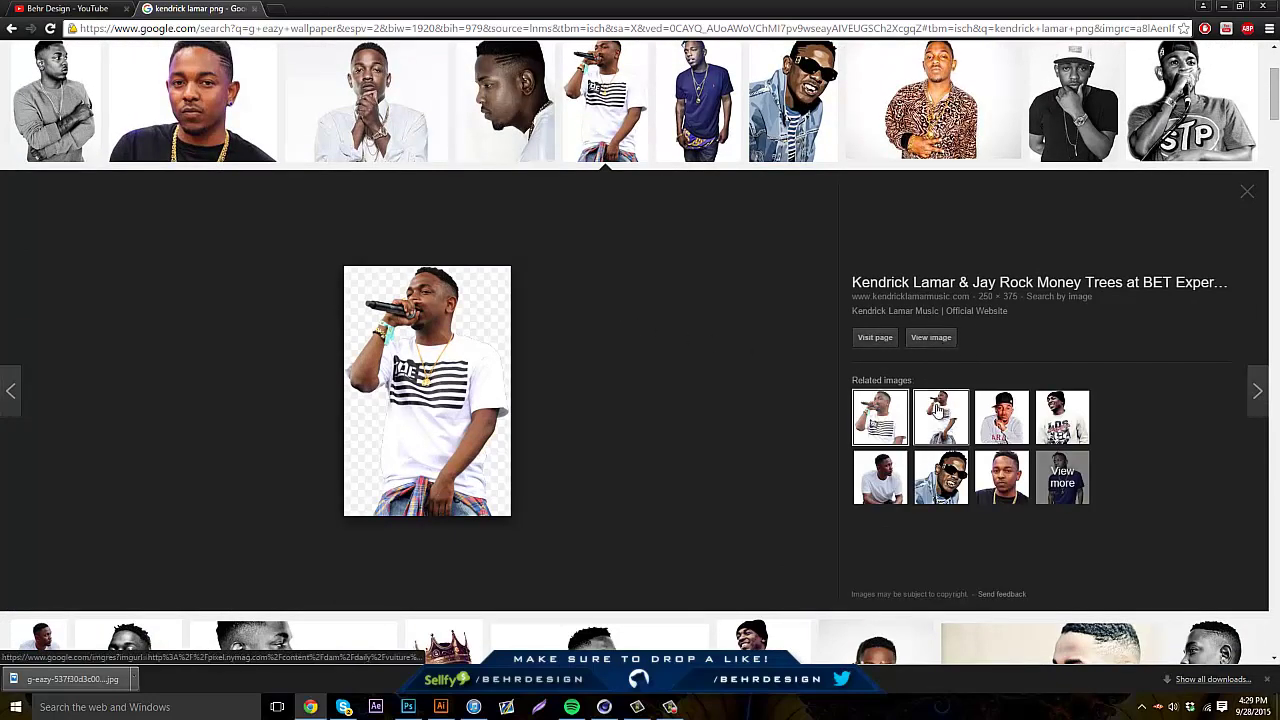
{"action": "left_click", "coordinate": [941, 417]}
{"action": "left_click", "coordinate": [938, 342]}
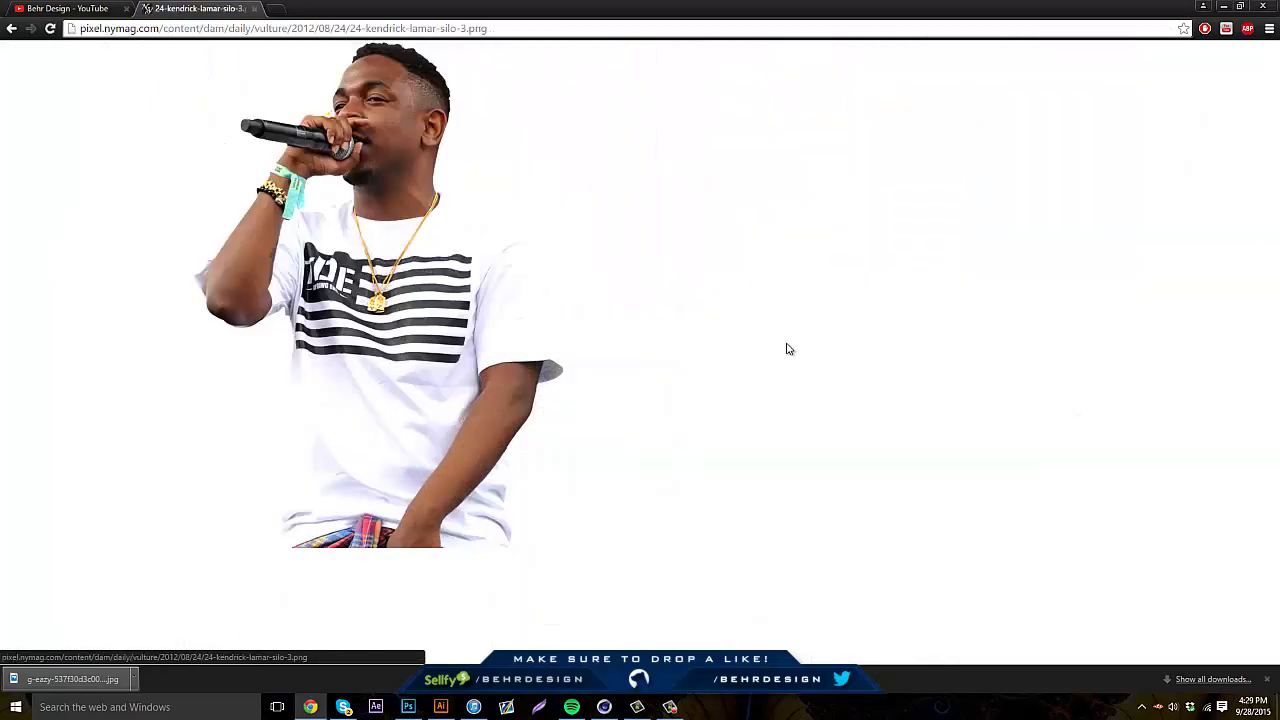
Save the full-size cutout to the Desktop as the PNG image 24-kendrick-lamar-silo-3
{"action": "right_click", "coordinate": [418, 273]}
{"action": "left_click", "coordinate": [432, 281]}
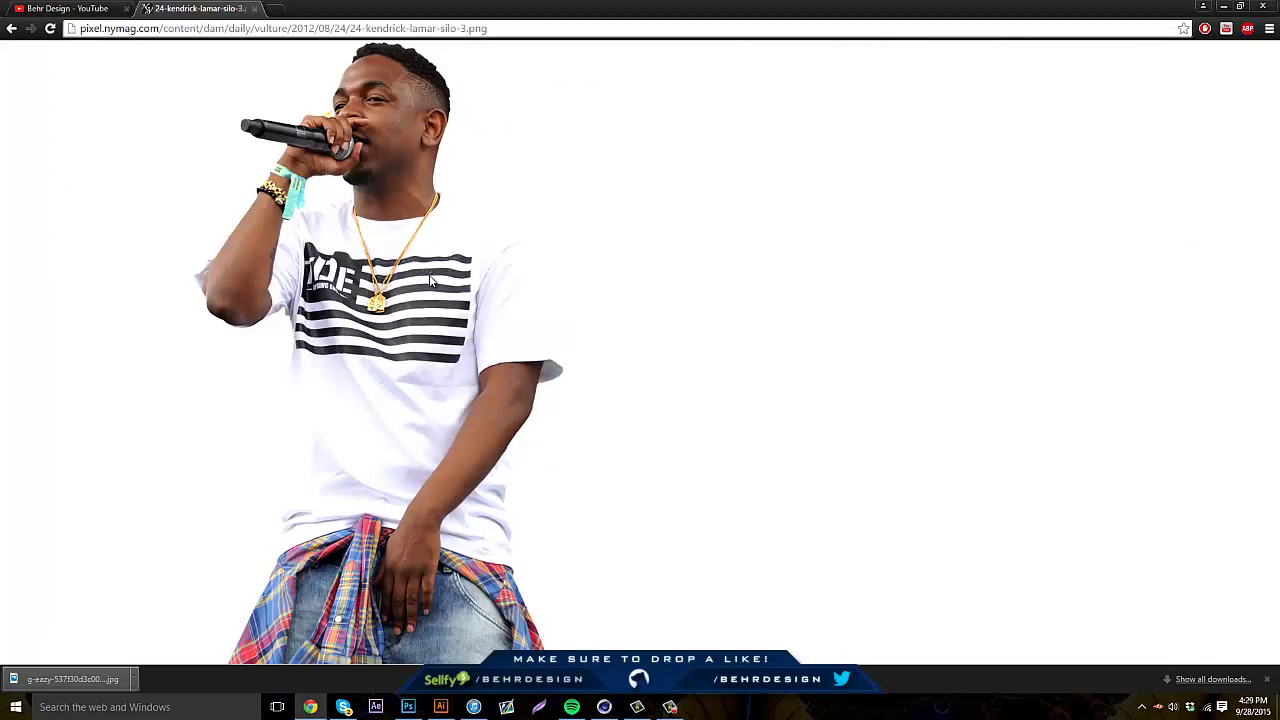
{"action": "scroll", "coordinate": [80, 154], "scroll_direction": "up", "scroll_amount": 2}
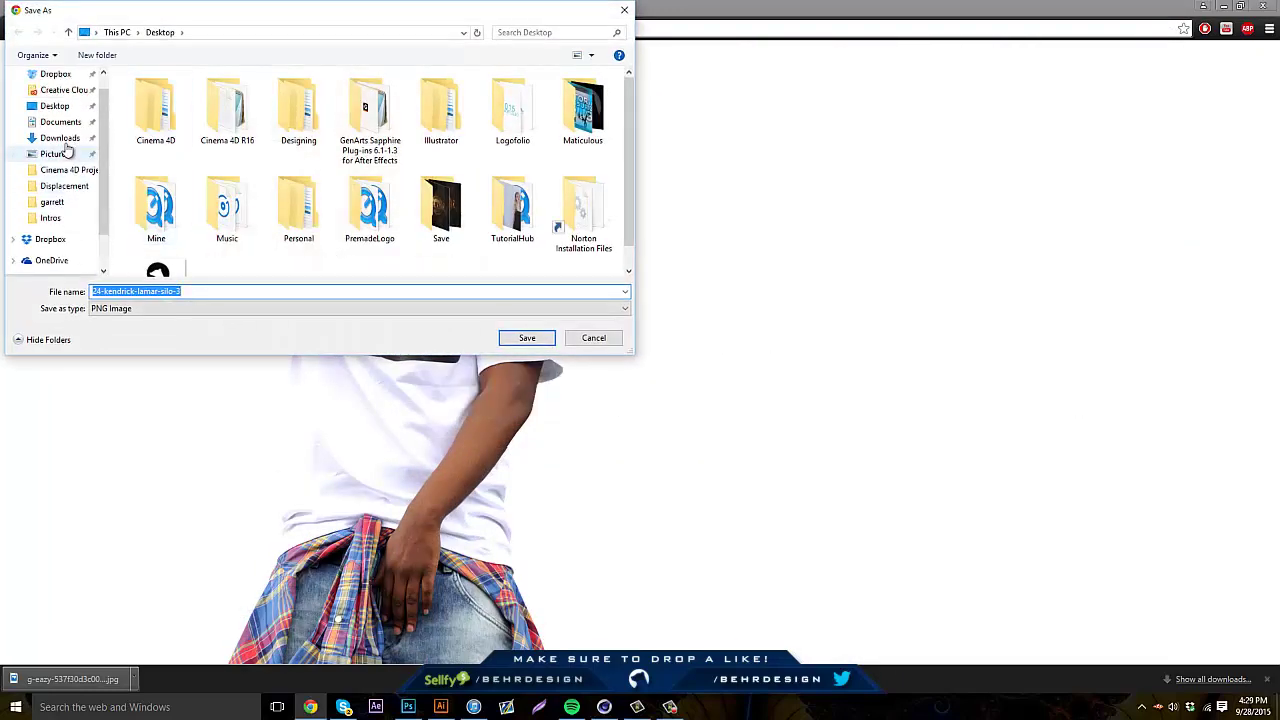
{"action": "left_click", "coordinate": [55, 106]}
{"action": "left_click", "coordinate": [529, 338]}
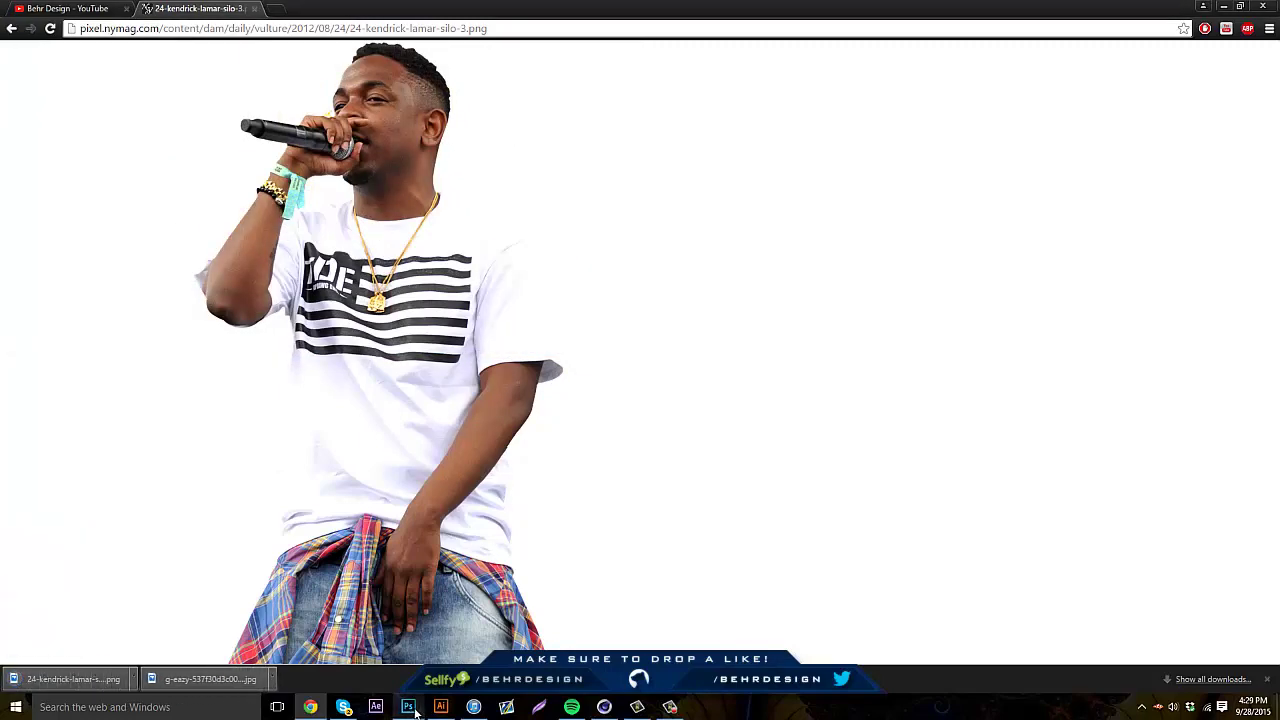
Switch to Photoshop, open 24-kendrick-lamar-silo-3.png and place the cutout as a new layer in the Untitled-1 banner
{"action": "left_click", "coordinate": [408, 707]}
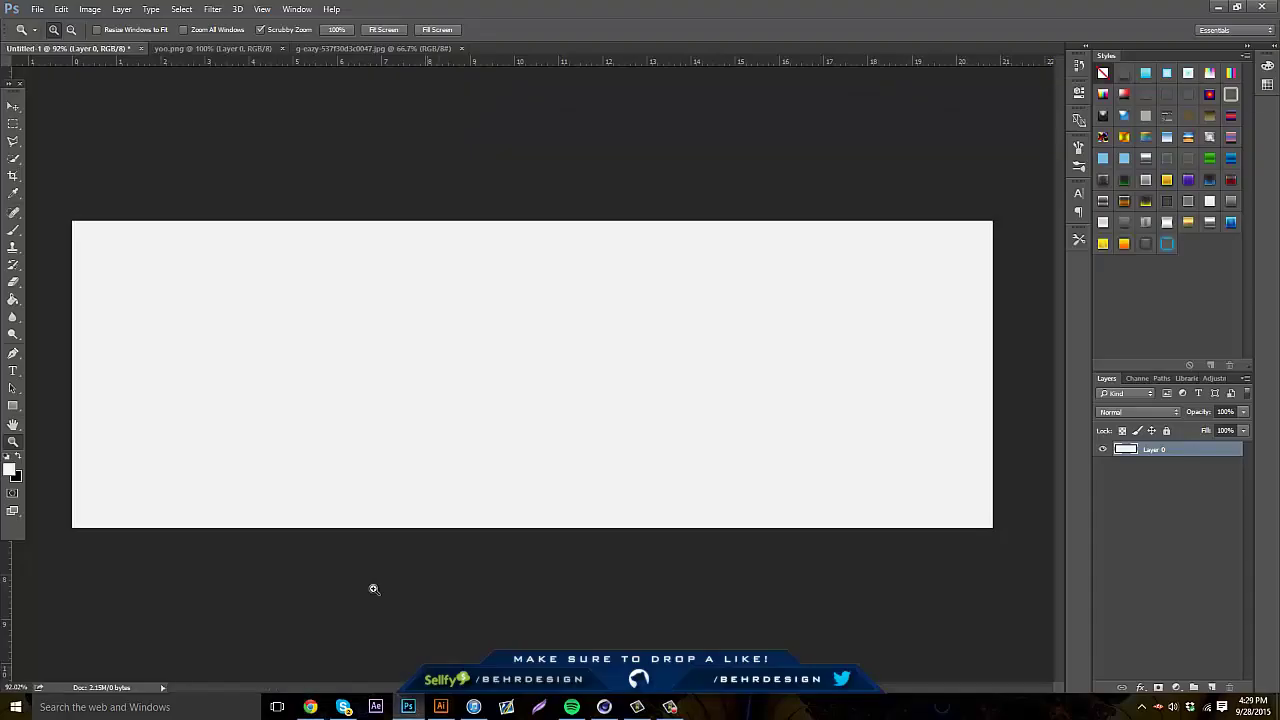
{"action": "left_click", "coordinate": [36, 9]}
{"action": "left_click", "coordinate": [40, 34]}
{"action": "double_click", "coordinate": [616, 212]}
{"action": "left_click", "coordinate": [12, 106]}
{"action": "left_click_drag", "start_coordinate": [520, 330], "coordinate": [746, 293]}
Scale the cutout layer down with Free Transform so the head fits inside the canvas, and move it left of centre
{"action": "key", "text": "ctrl+t"}
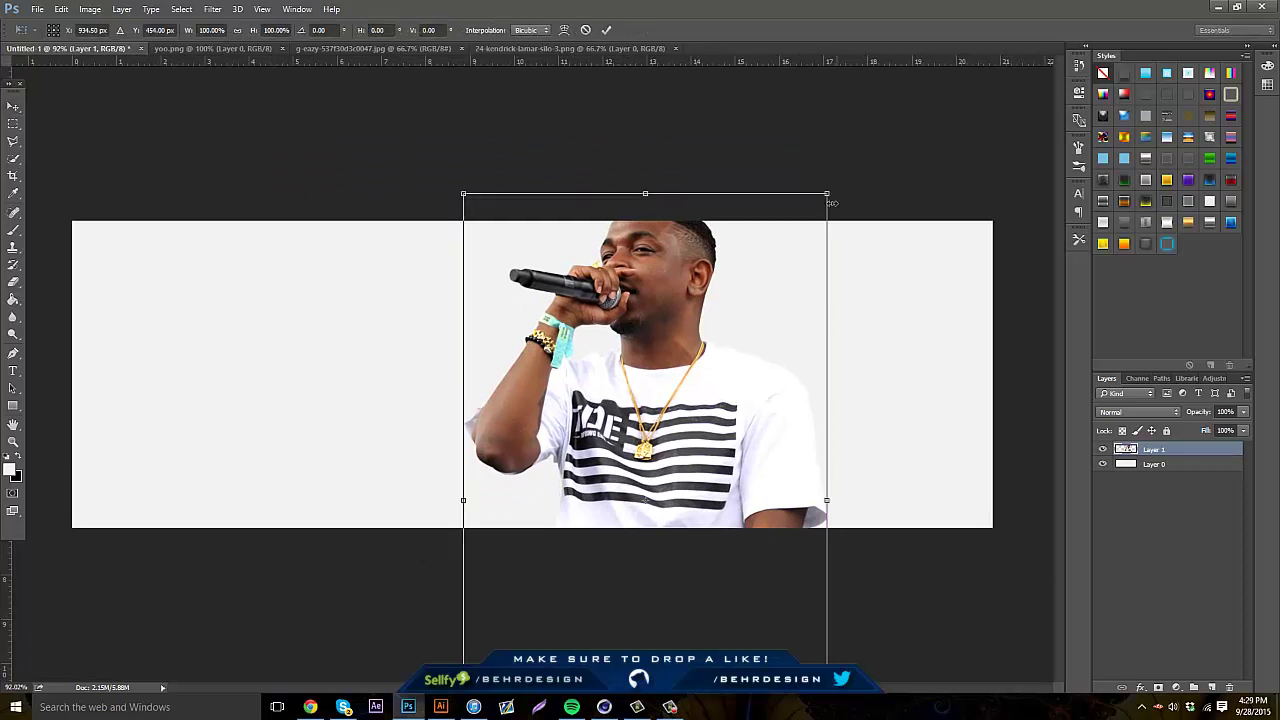
{"action": "left_click_drag", "start_coordinate": [827, 193], "coordinate": [670, 221]}
{"action": "left_click_drag", "start_coordinate": [624, 280], "coordinate": [509, 266]}
{"action": "left_click", "coordinate": [13, 106]}
{"action": "key", "text": "Return"}
Flip the cutout layer horizontally and shift it further toward the left end of the banner
{"action": "left_click", "coordinate": [61, 9]}
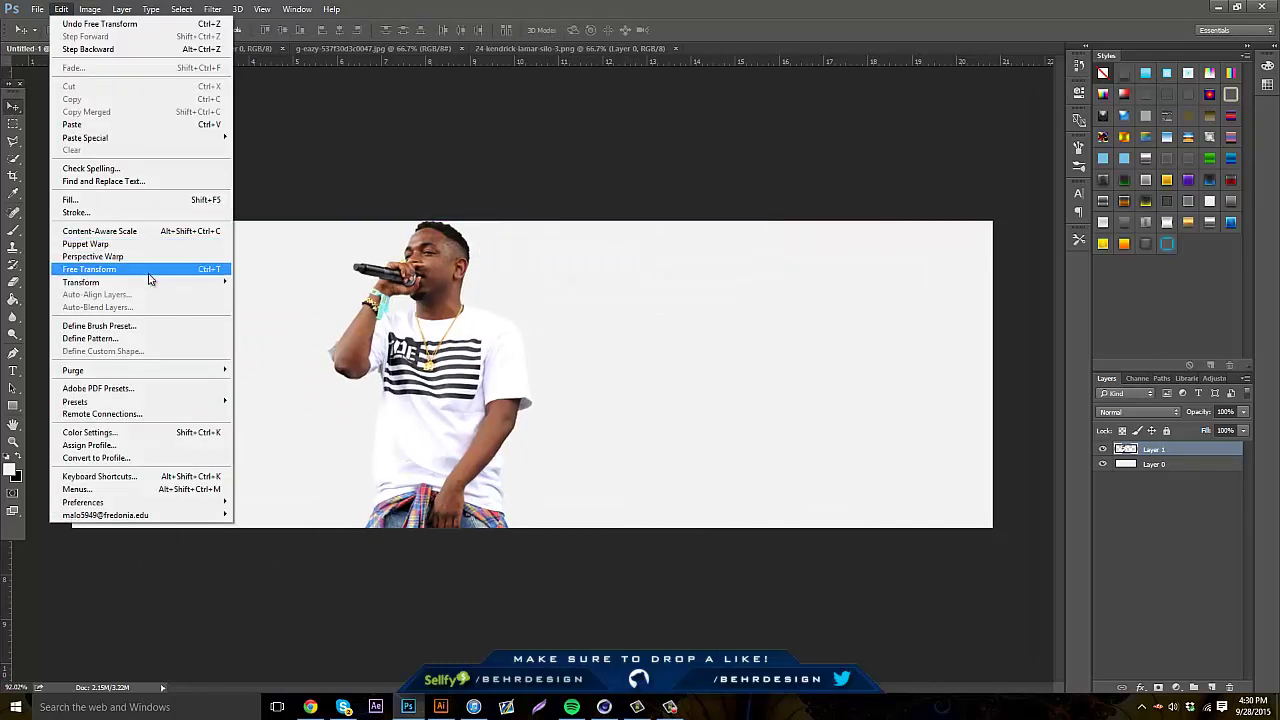
{"action": "mouse_move", "coordinate": [130, 282]}
{"action": "left_click", "coordinate": [283, 426]}
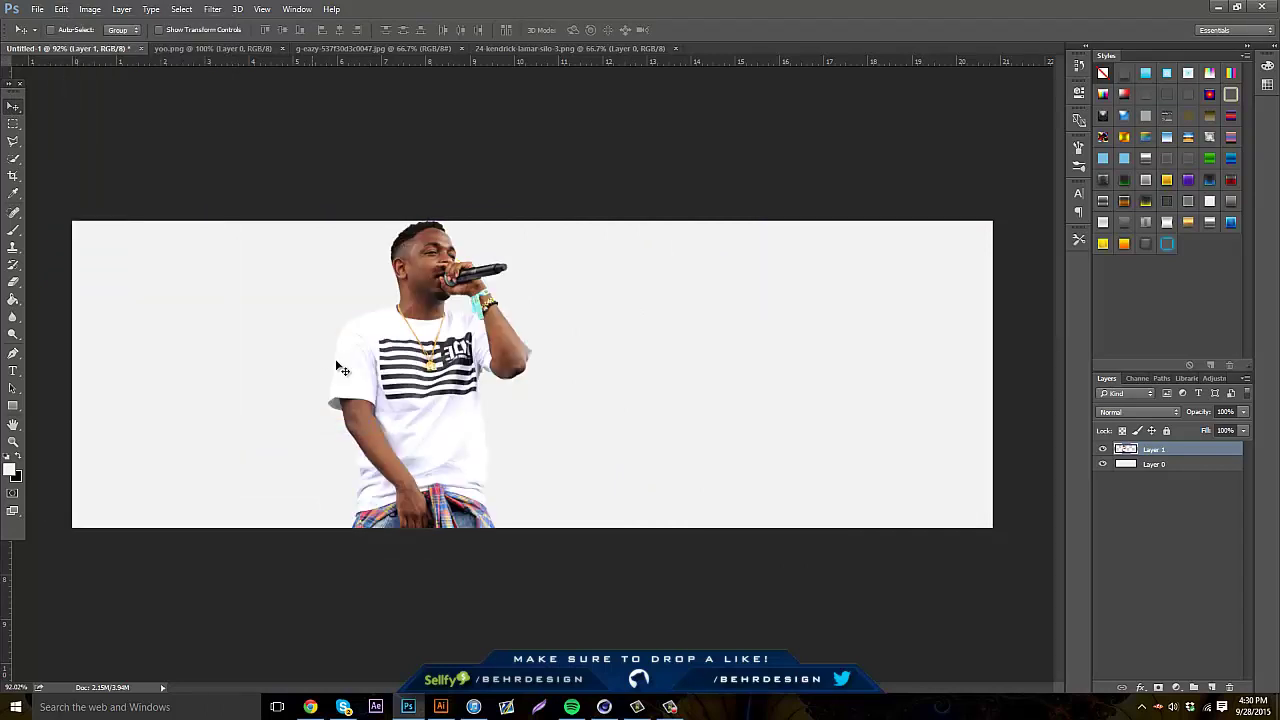
{"action": "left_click_drag", "start_coordinate": [408, 343], "coordinate": [306, 343]}
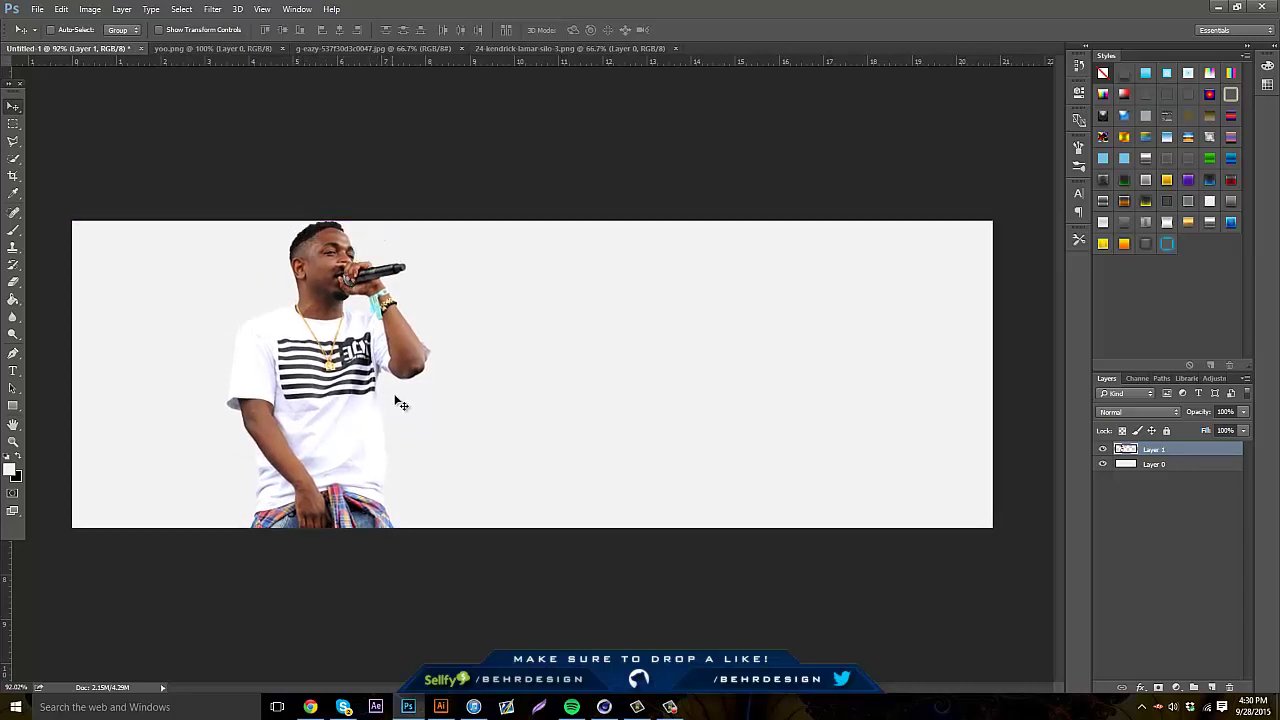
Draw a black square about 97 by 97 px on a new layer beside the cutout's raised elbow
{"action": "left_click", "coordinate": [311, 706]}
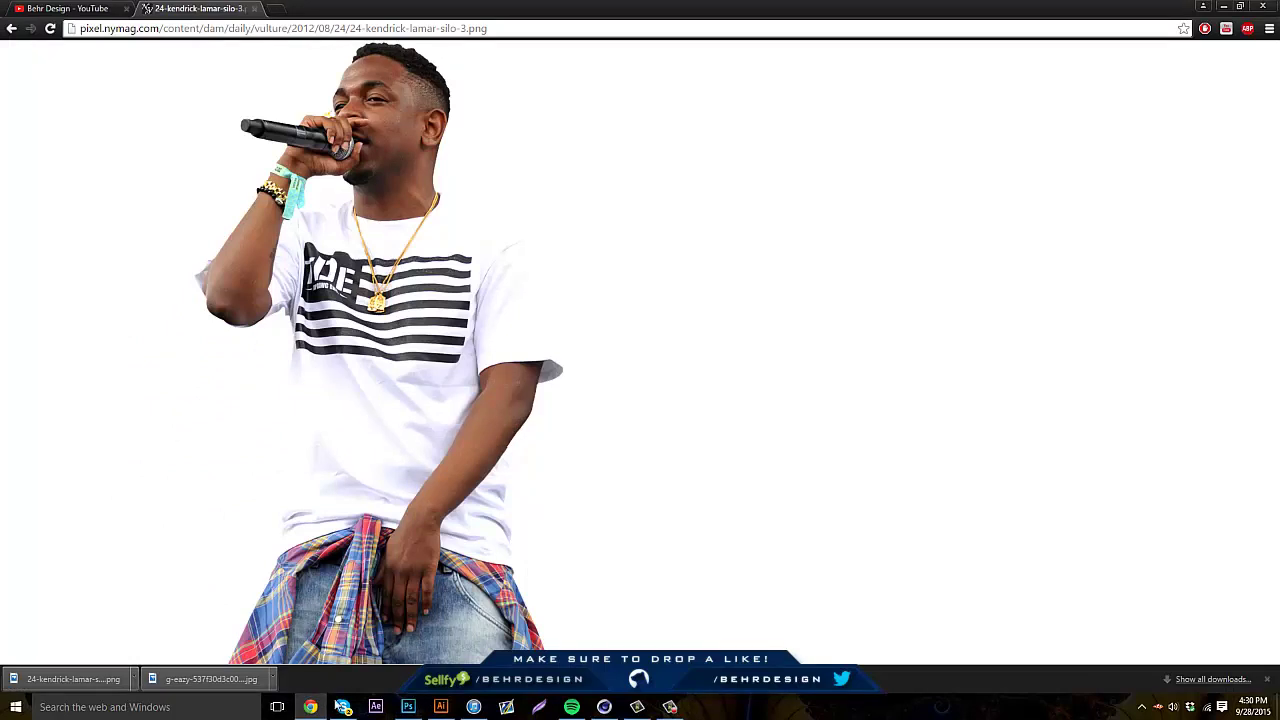
{"action": "left_click", "coordinate": [408, 706]}
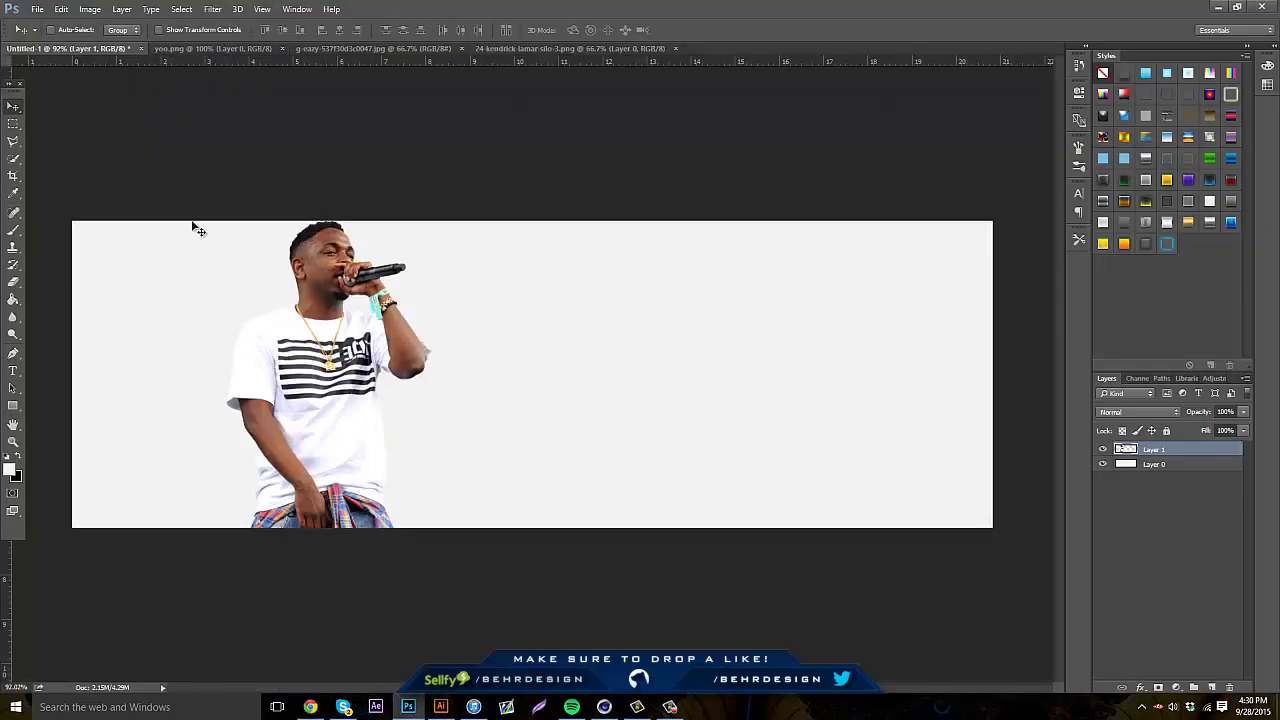
{"action": "left_click", "coordinate": [1213, 688]}
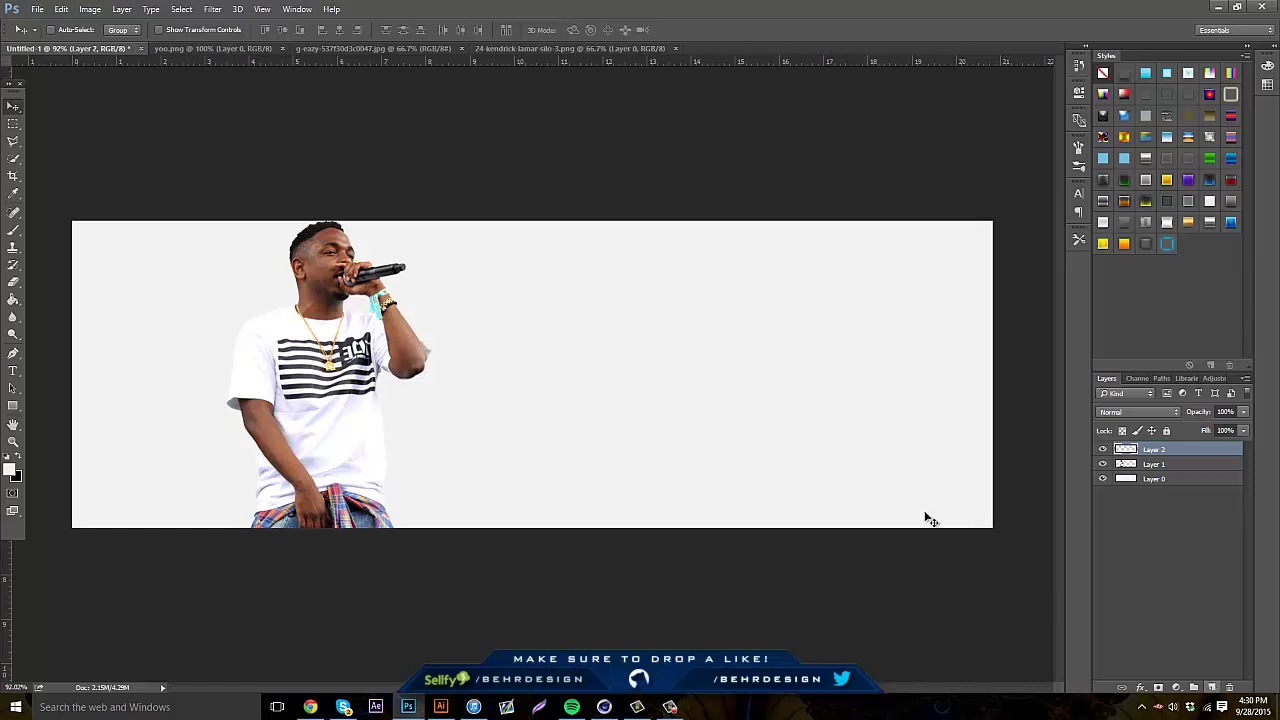
{"action": "left_click", "coordinate": [12, 406]}
{"action": "left_click_drag", "start_coordinate": [495, 289], "coordinate": [585, 347]}
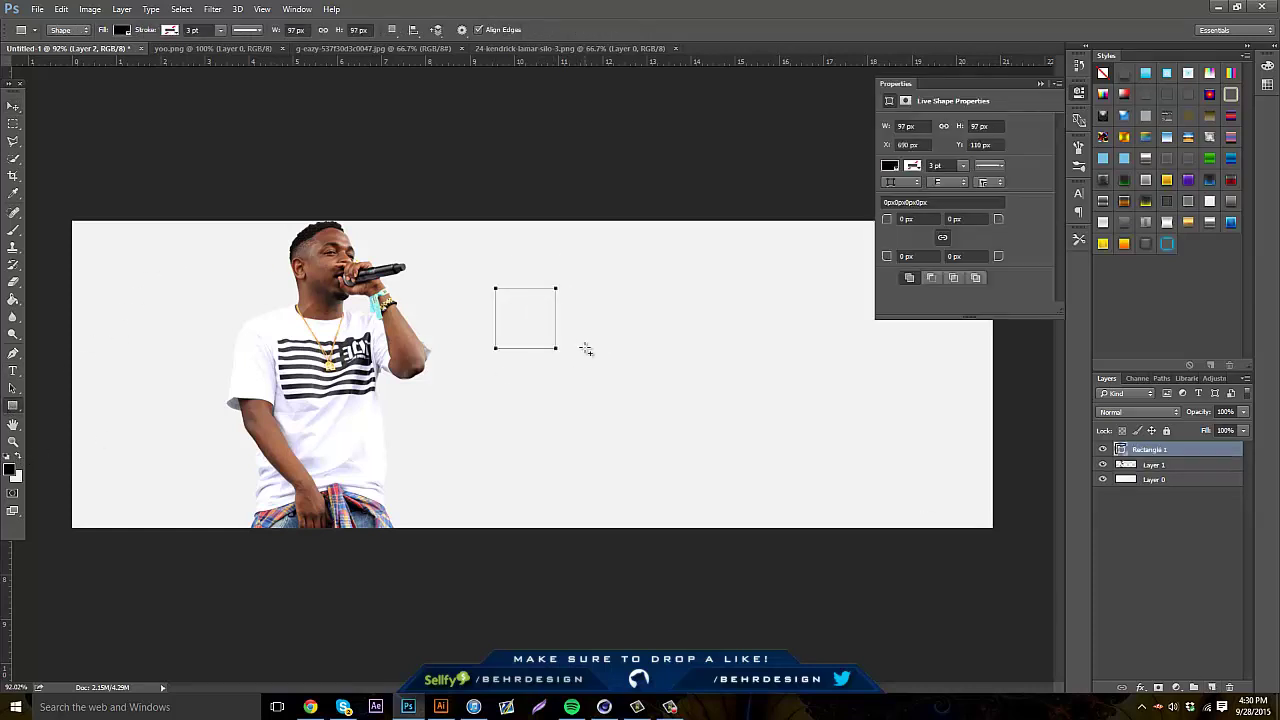
Switch to Chrome, return to the Google Images results and search for "kendrick lamar"
{"action": "left_click", "coordinate": [310, 707]}
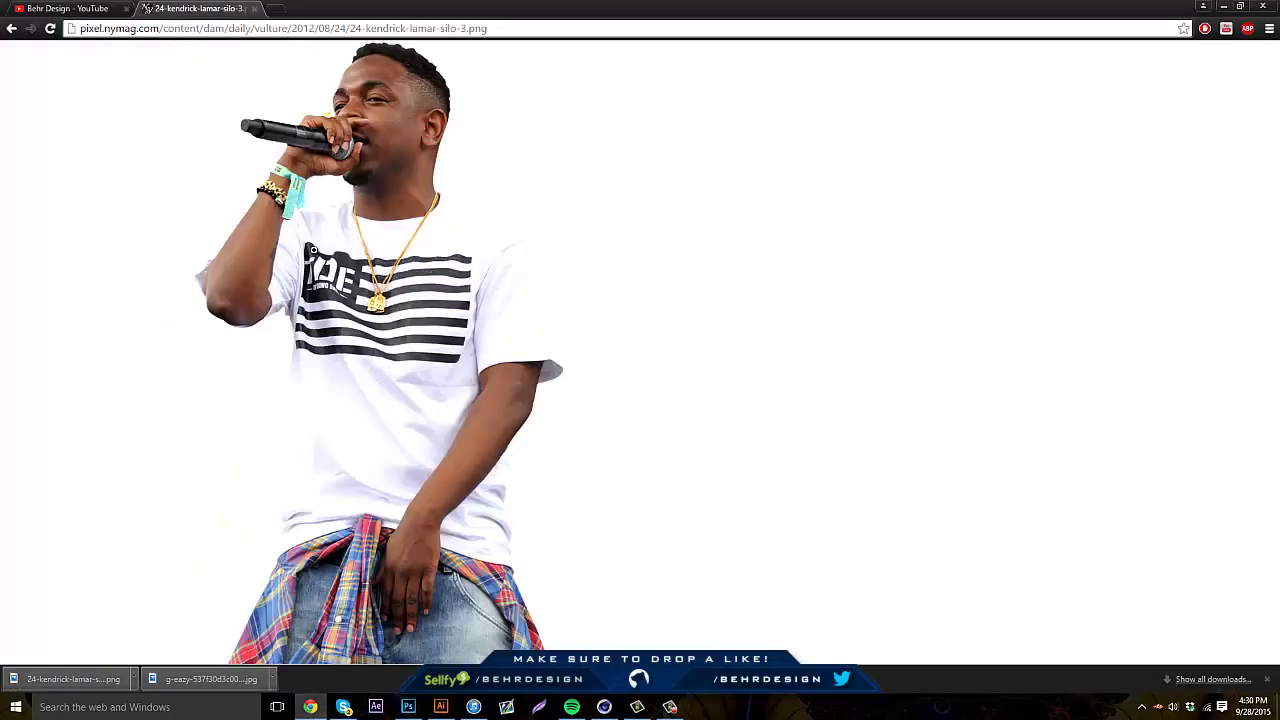
{"action": "left_click", "coordinate": [10, 29]}
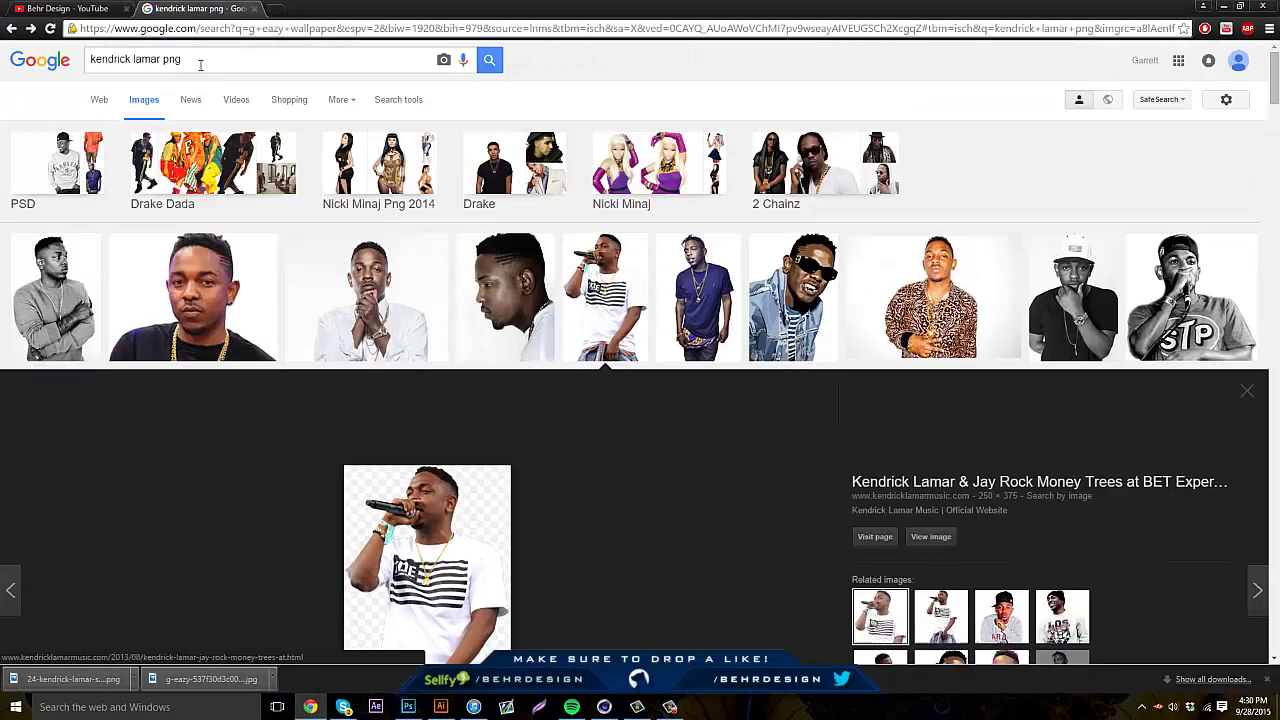
{"action": "left_click", "coordinate": [200, 65]}
{"action": "key", "text": "BackSpace"}
{"action": "key", "text": "BackSpace"}
{"action": "key", "text": "BackSpace"}
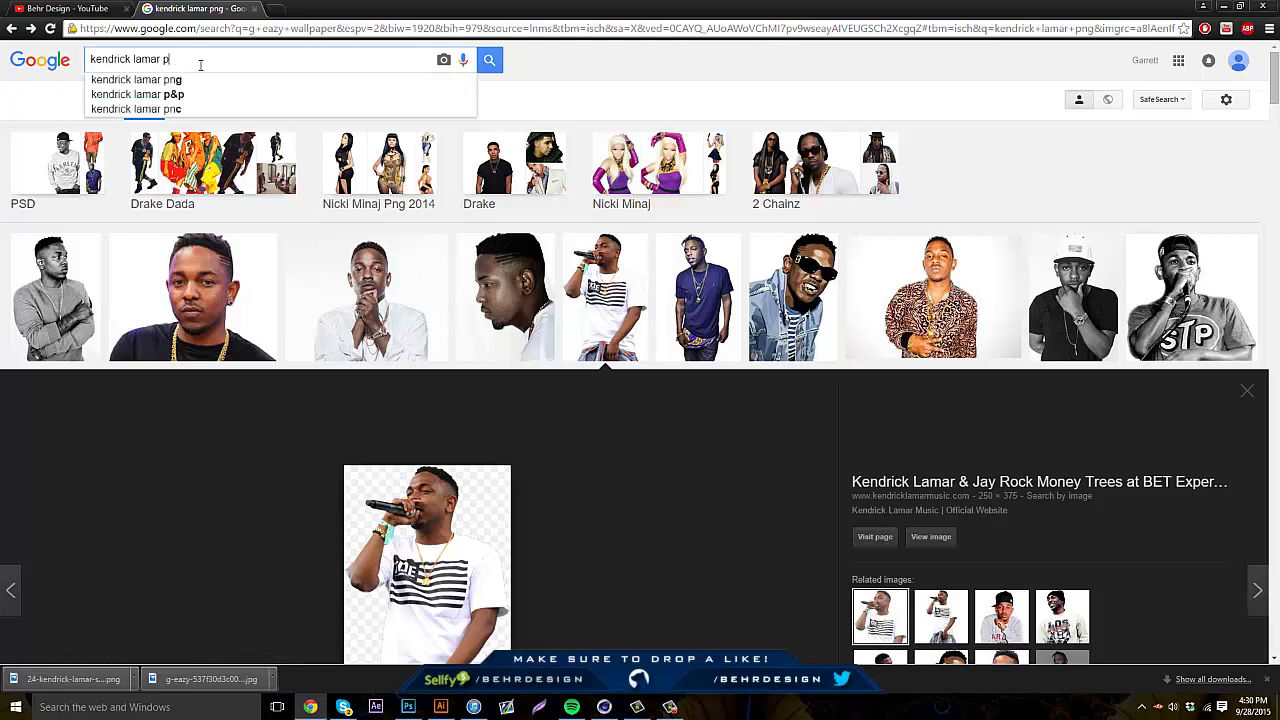
{"action": "key", "text": "Return"}
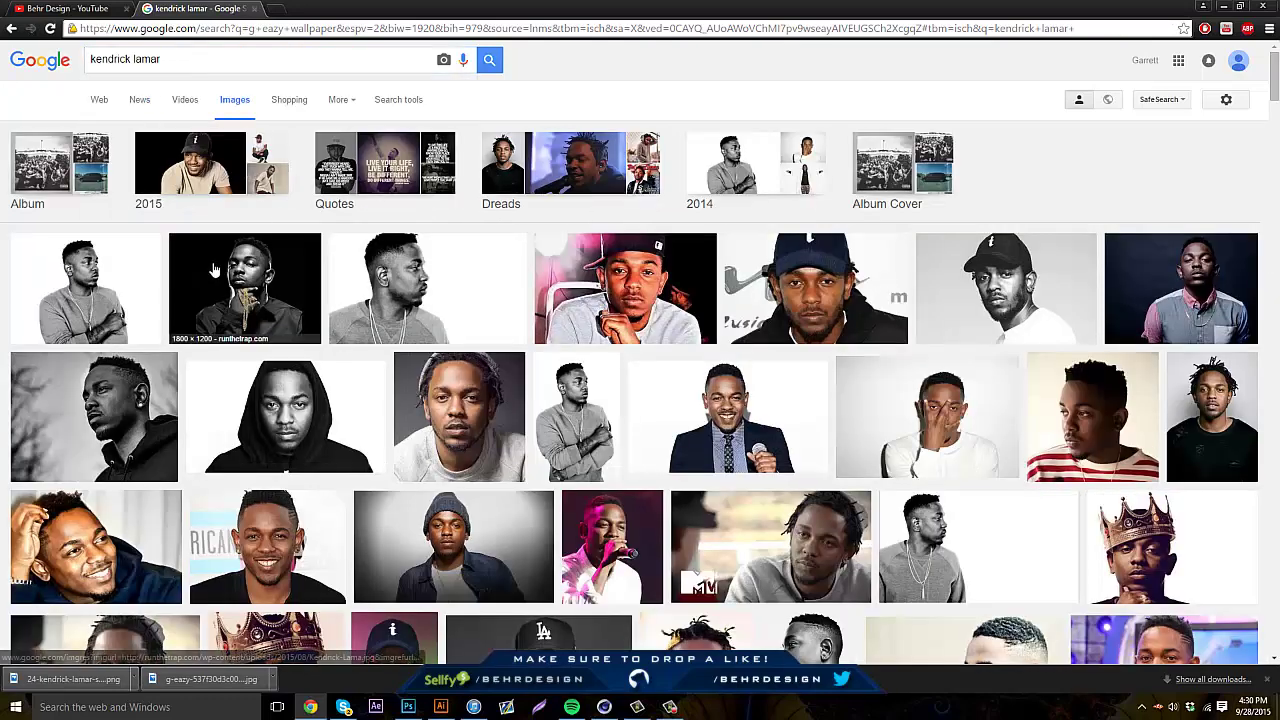
Screenshot the dark portrait with the gold chains to the clipboard, switch to Photoshop and paste it into the banner as a new layer
{"action": "left_click", "coordinate": [243, 290]}
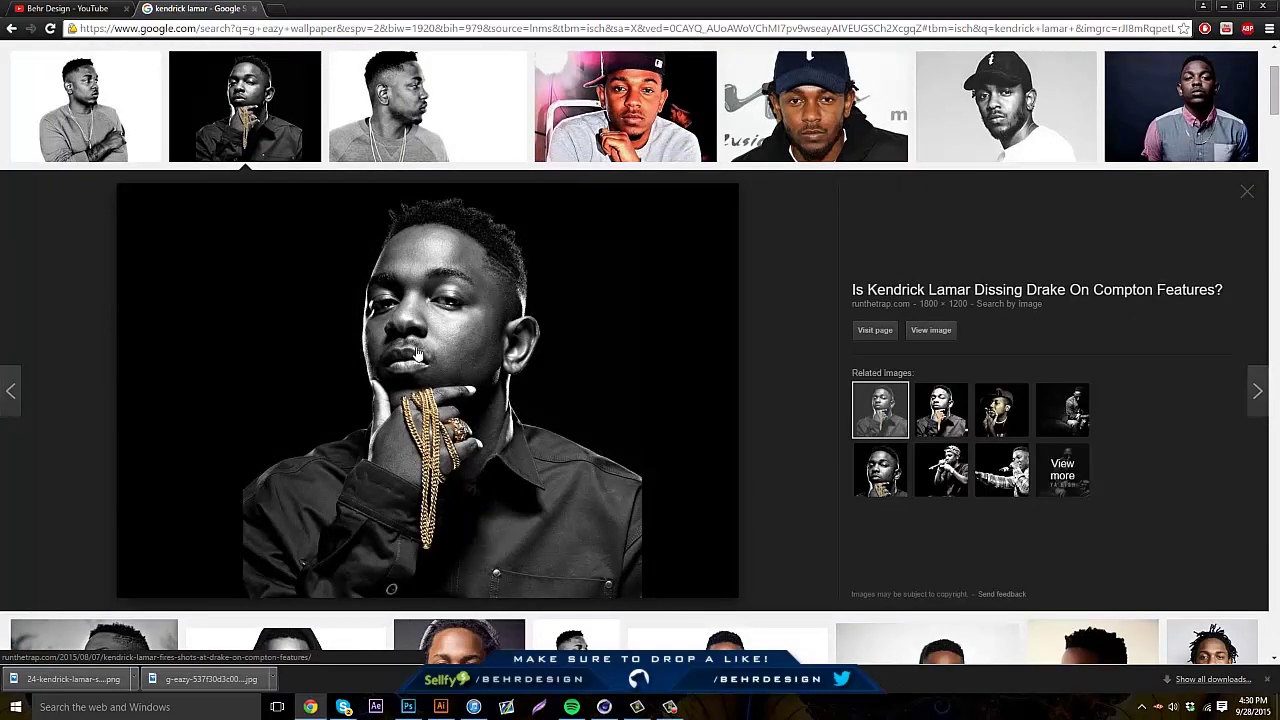
{"action": "key", "text": "Print"}
{"action": "left_click_drag", "start_coordinate": [270, 190], "coordinate": [586, 515]}
{"action": "left_click", "coordinate": [547, 528]}
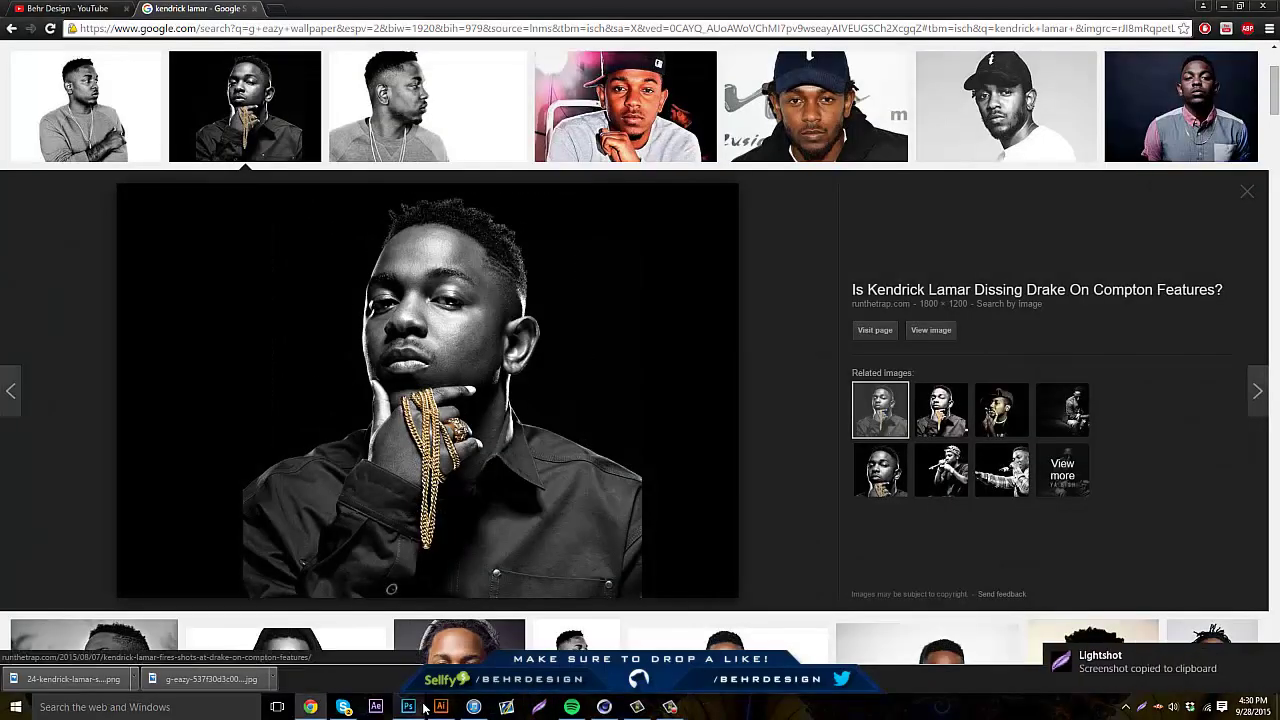
{"action": "left_click", "coordinate": [407, 707]}
{"action": "key", "text": "ctrl+v"}
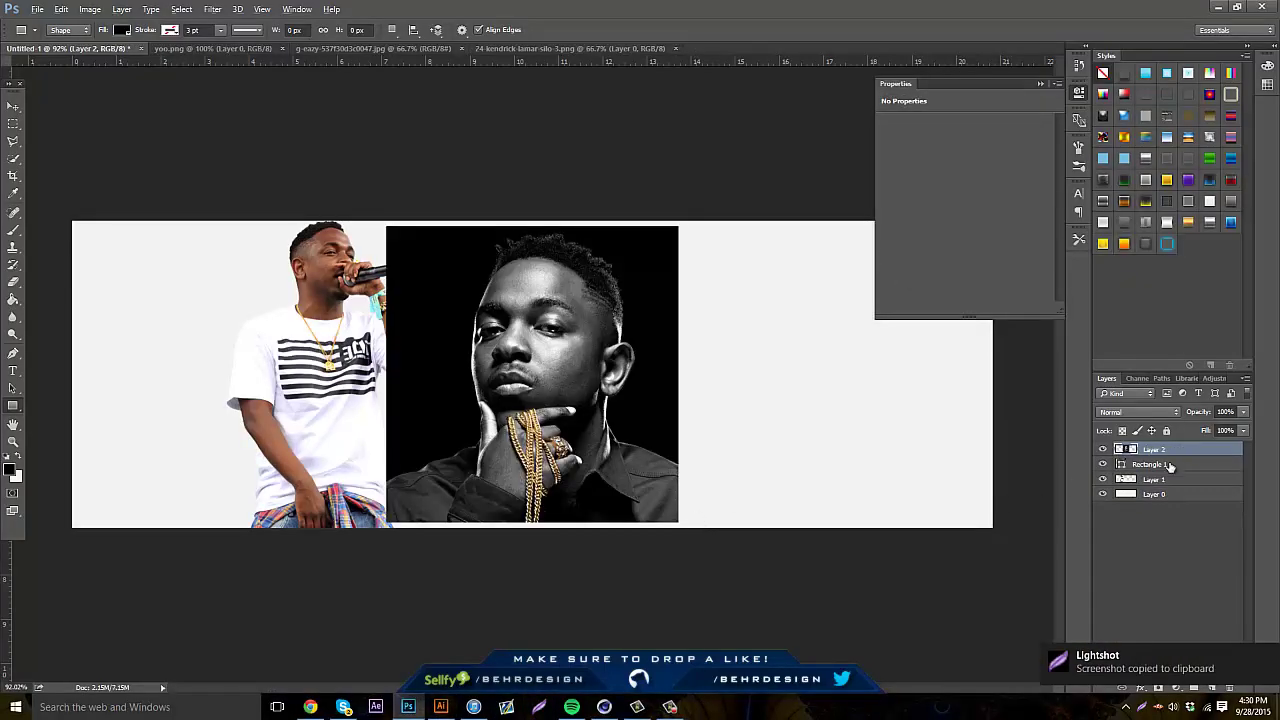
Clip the pasted portrait to the square and scale it down to about 23.5% so the face fits inside
{"action": "left_click", "coordinate": [1172, 456], "text": "alt"}
{"action": "key", "text": "ctrl+t"}
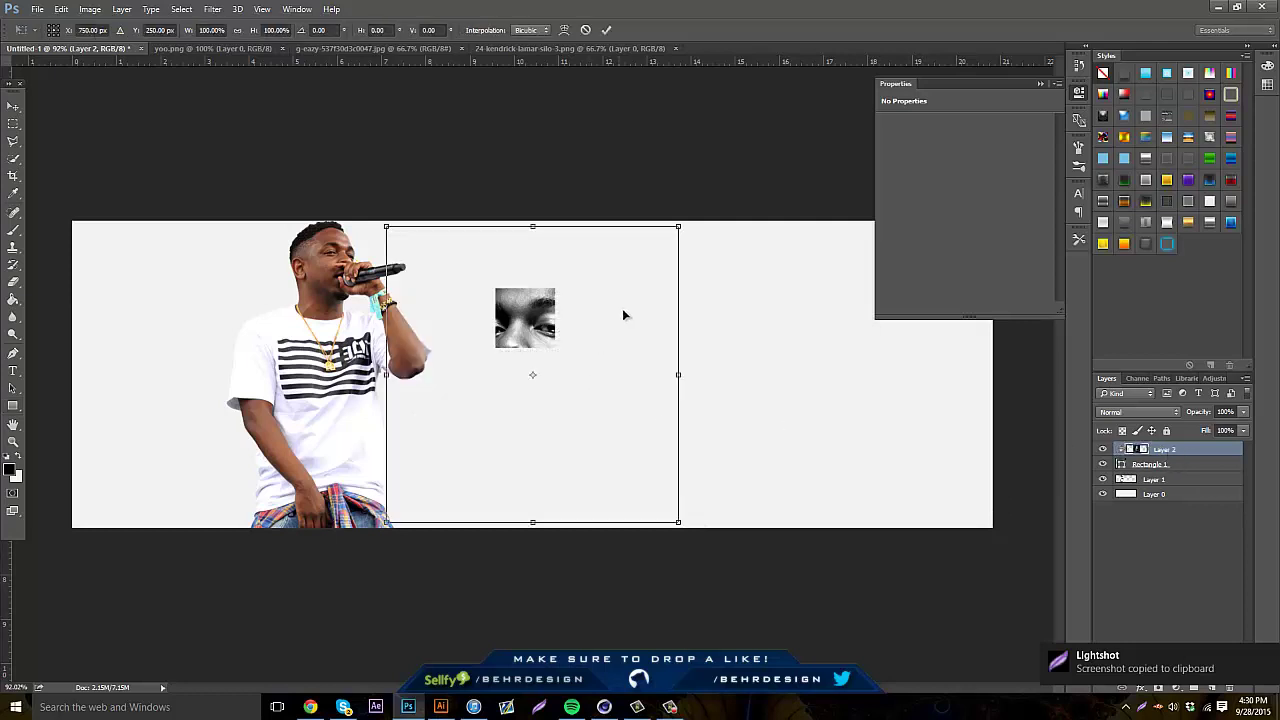
{"action": "left_click_drag", "start_coordinate": [677, 227], "coordinate": [574, 323]}
{"action": "left_click_drag", "start_coordinate": [511, 379], "coordinate": [575, 305]}
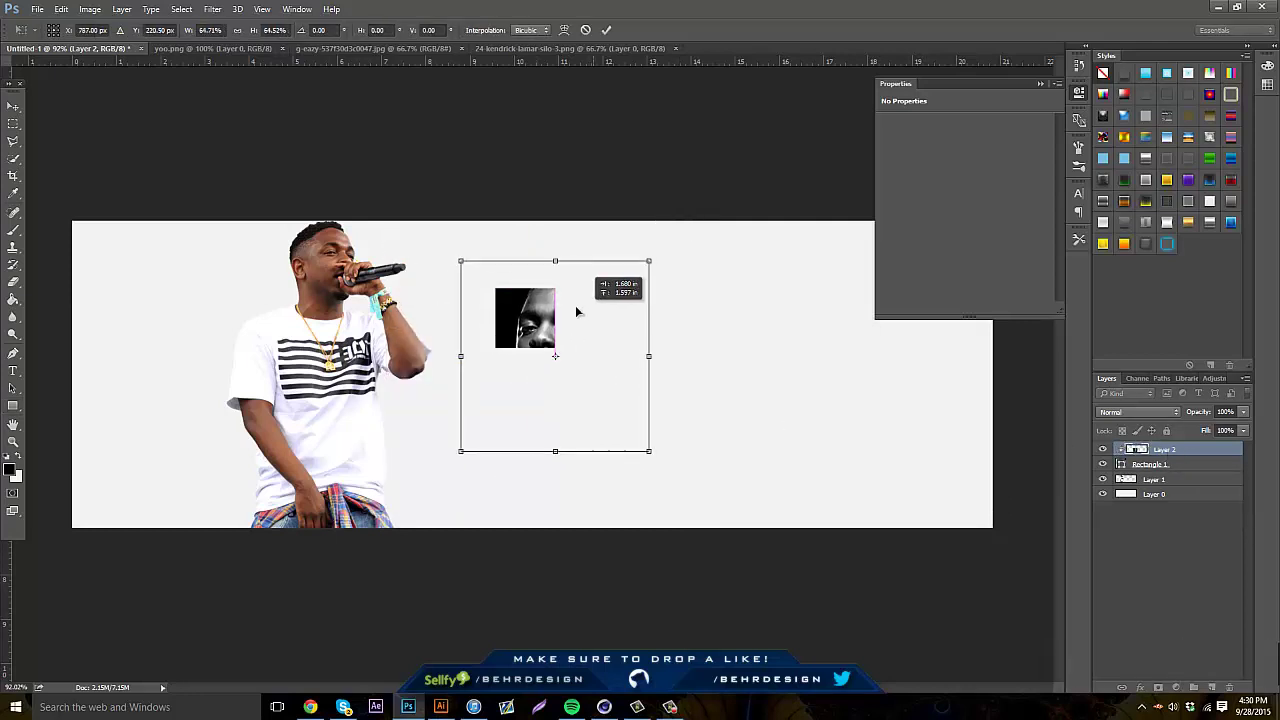
{"action": "left_click_drag", "start_coordinate": [610, 265], "coordinate": [531, 297]}
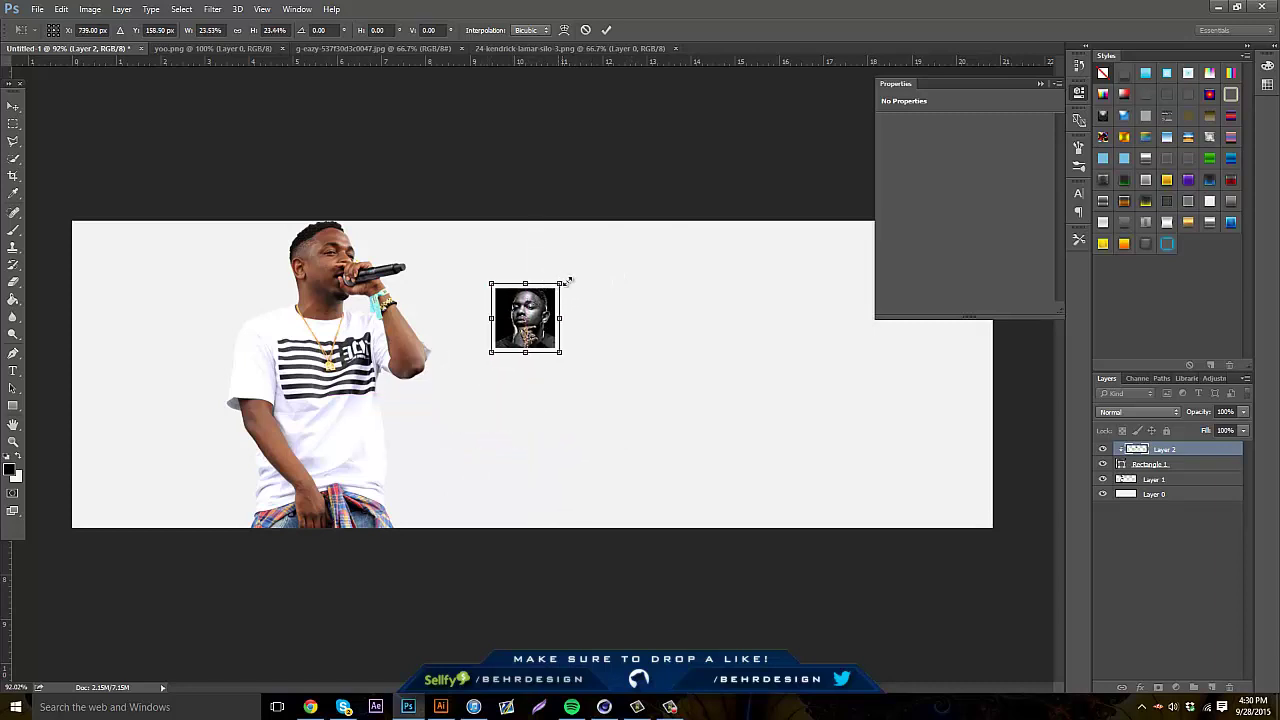
{"action": "key", "text": "Return"}
{"action": "key", "text": "u"}
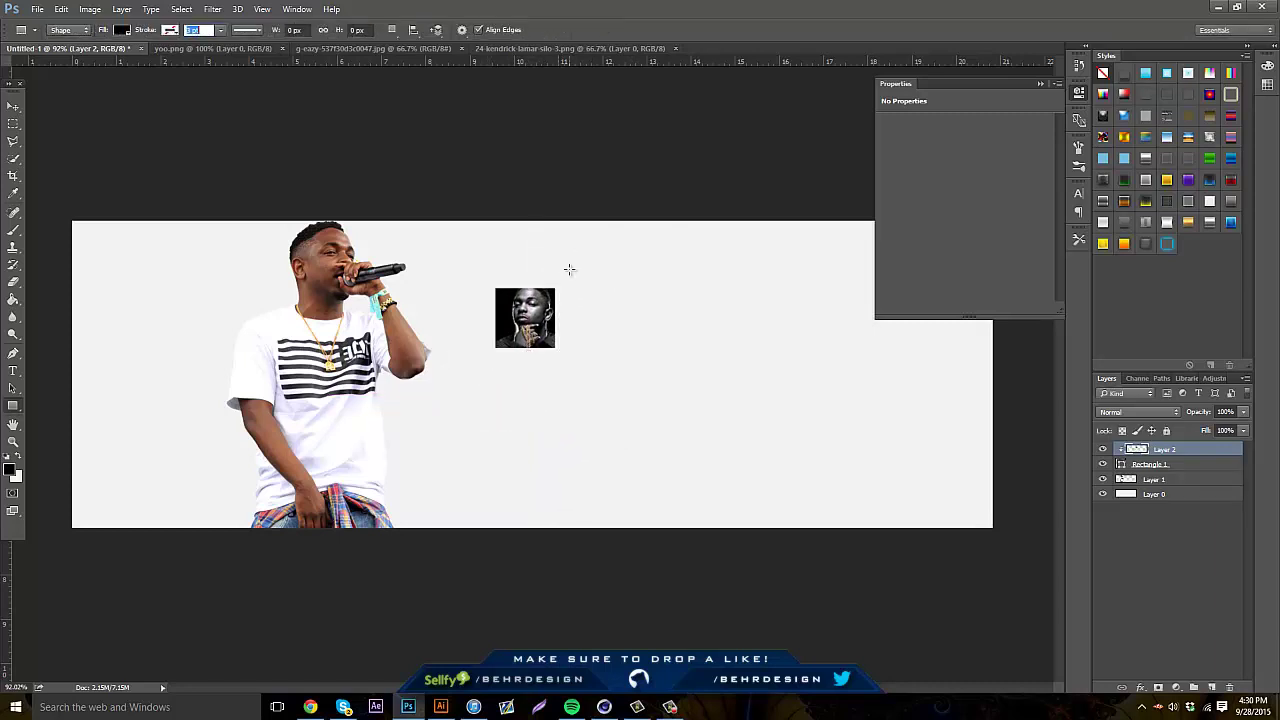
Duplicate the square and move the original Rectangle 1 directly beneath the portrait tile, to Y 207 px
{"action": "left_click", "coordinate": [14, 100]}
{"action": "left_click", "coordinate": [1170, 464]}
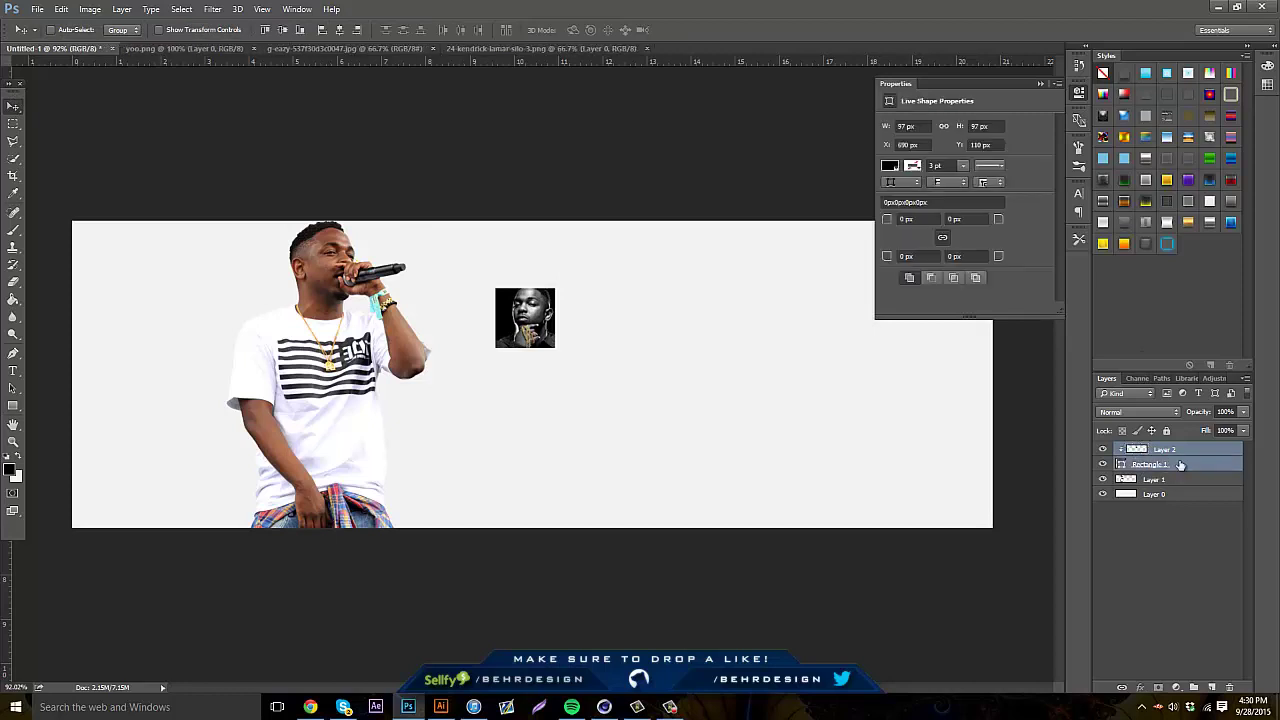
{"action": "key", "text": "ctrl+j"}
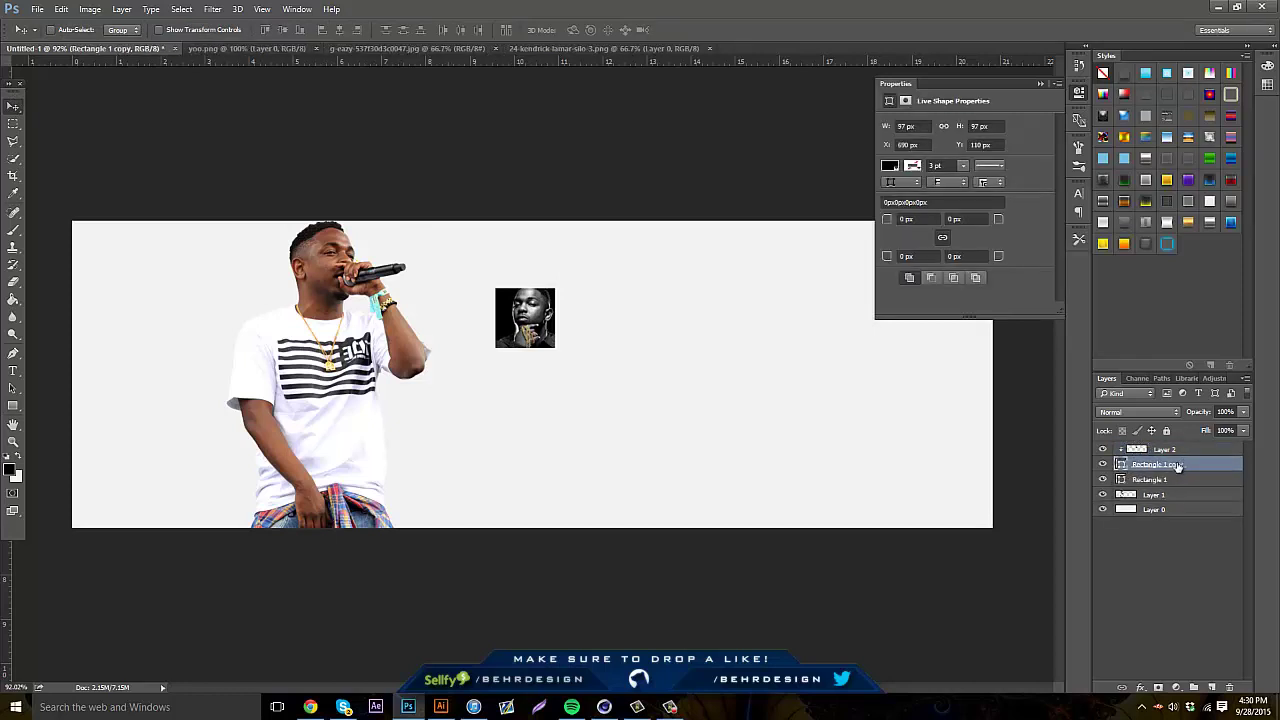
{"action": "left_click", "coordinate": [1168, 479]}
{"action": "left_click_drag", "start_coordinate": [428, 206], "coordinate": [428, 300]}
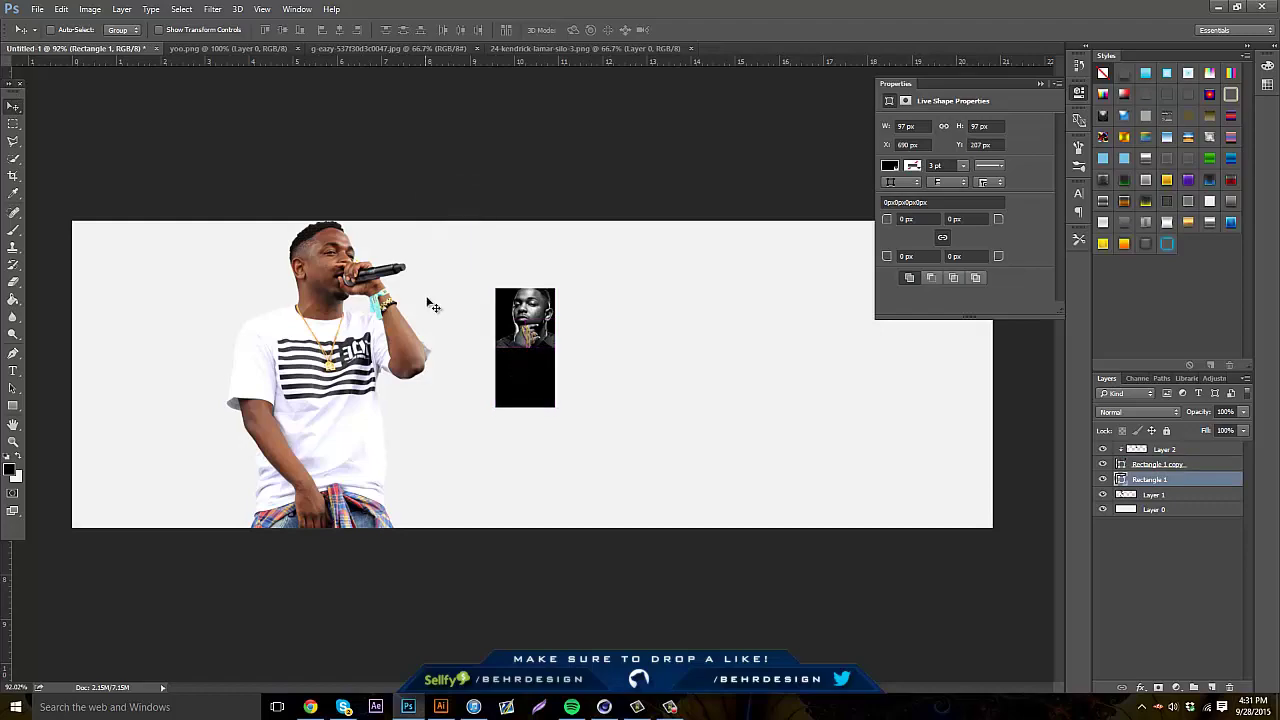
Switch to Chrome, preview other portraits and search Google Images for "kendrick lamar on stage"
{"action": "left_click", "coordinate": [310, 707]}
{"action": "left_click", "coordinate": [812, 120]}
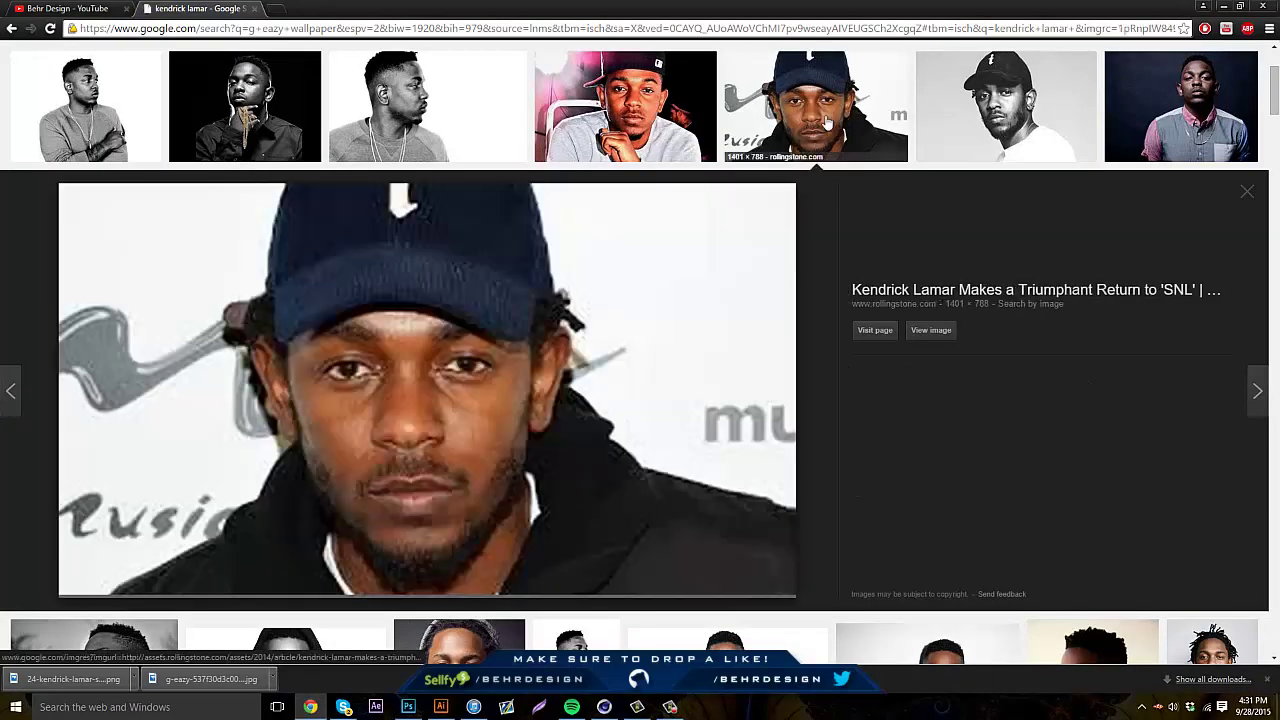
{"action": "left_click", "coordinate": [680, 120]}
{"action": "scroll", "coordinate": [403, 100], "scroll_direction": "down", "scroll_amount": 3}
{"action": "scroll", "coordinate": [197, 98], "scroll_direction": "up", "scroll_amount": 3}
{"action": "left_click", "coordinate": [210, 60]}
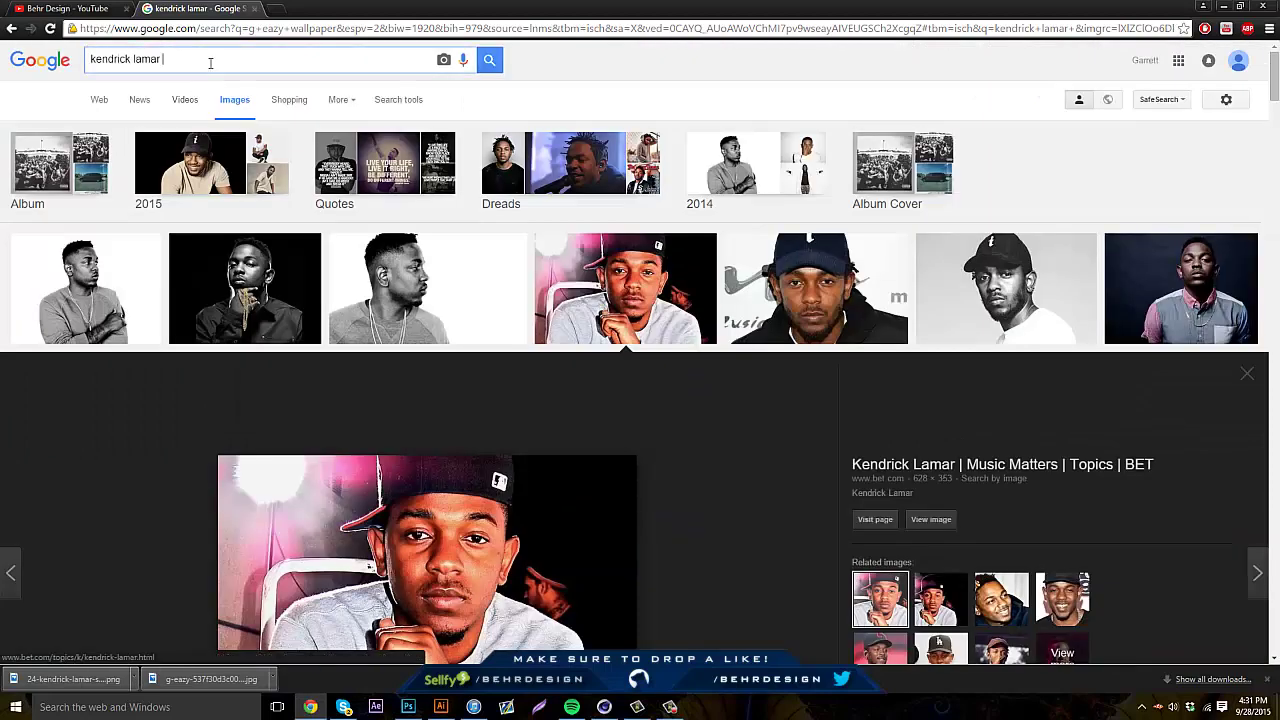
{"action": "type", "text": "i"}
{"action": "type", "text": "n stage"}
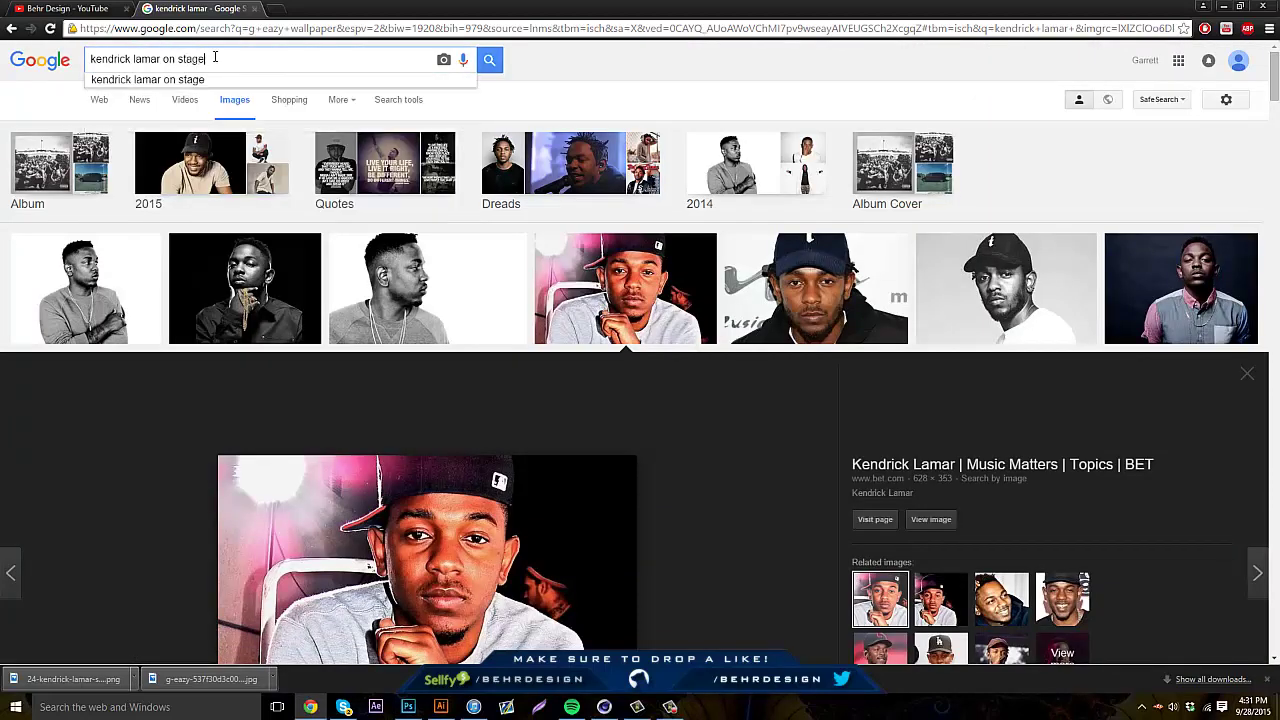
{"action": "key", "text": "Return"}
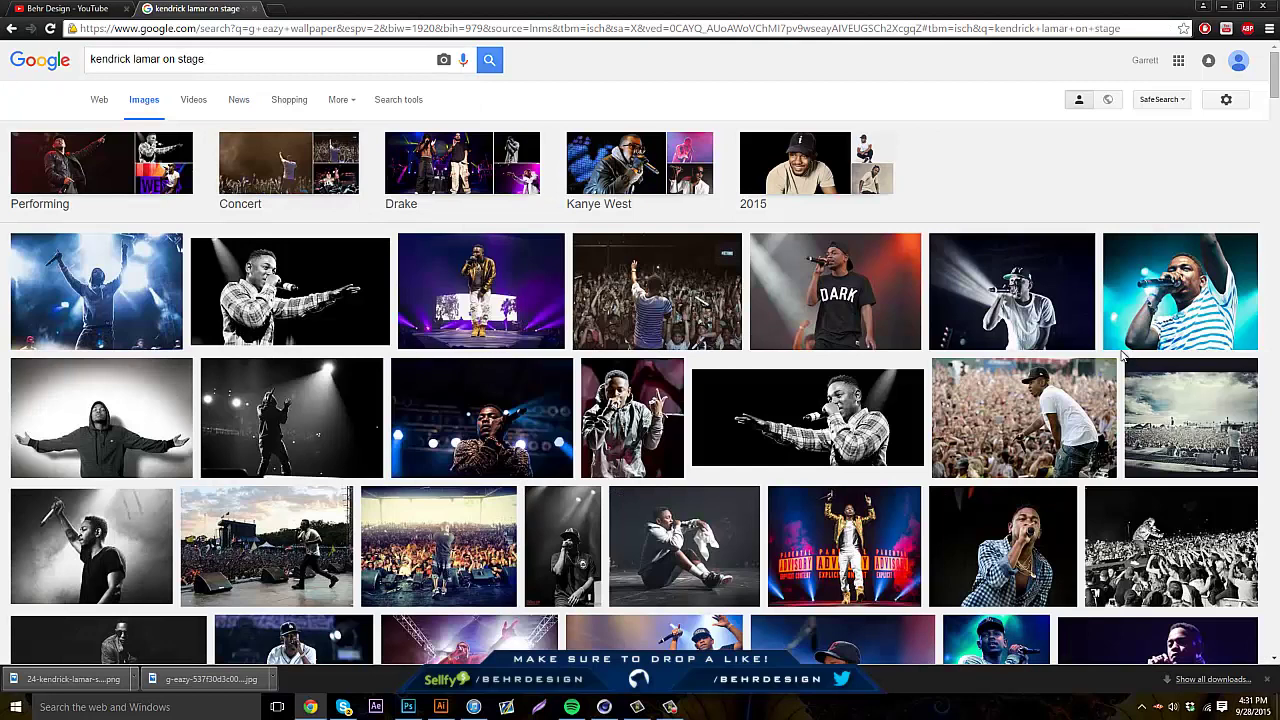
Copy the photo of the rapper leaning toward the festival crowd and paste it into the Photoshop banner above Rectangle 1
{"action": "left_click", "coordinate": [1095, 385]}
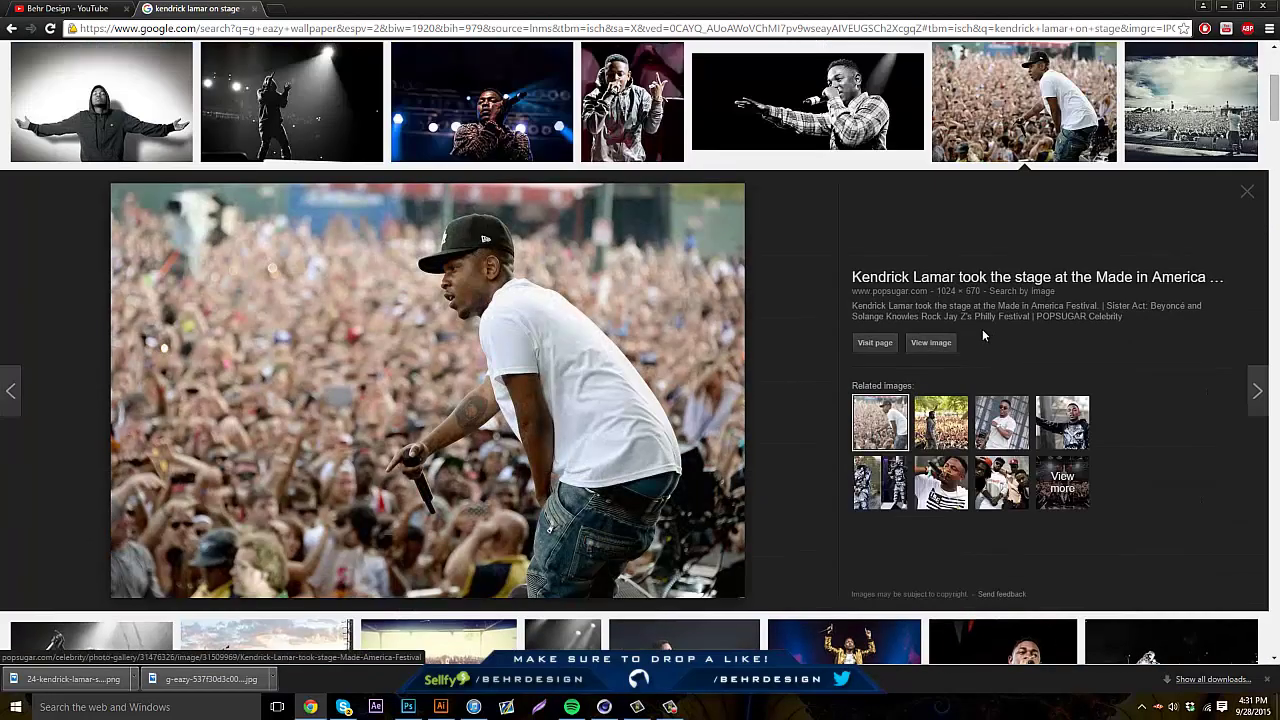
{"action": "right_click", "coordinate": [502, 310]}
{"action": "left_click", "coordinate": [545, 431]}
{"action": "left_click", "coordinate": [408, 707]}
{"action": "key", "text": "ctrl+v"}
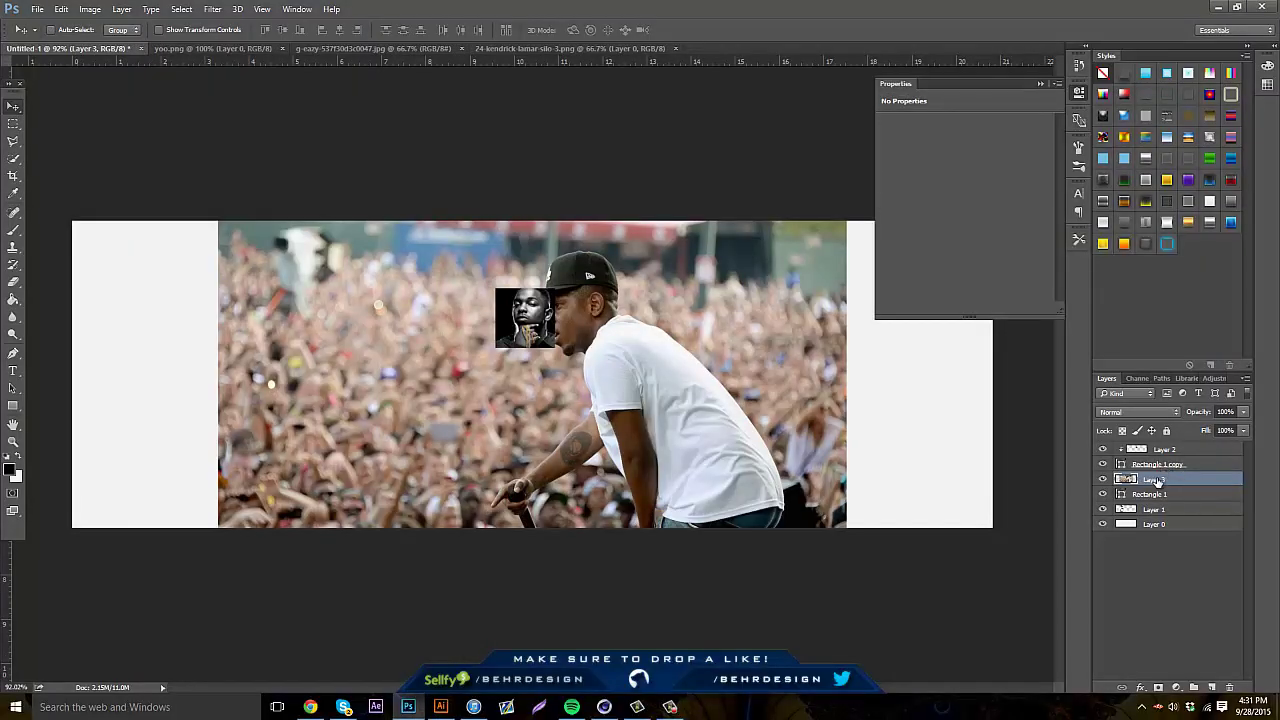
Clip the crowd photo to the lower square and scale it to about 18.7% so it fills the tile
{"action": "key", "text": "ctrl+alt+g"}
{"action": "key", "text": "ctrl+t"}
{"action": "left_click_drag", "start_coordinate": [212, 216], "coordinate": [535, 430]}
{"action": "left_click_drag", "start_coordinate": [620, 480], "coordinate": [468, 346]}
{"action": "left_click_drag", "start_coordinate": [618, 326], "coordinate": [566, 370]}
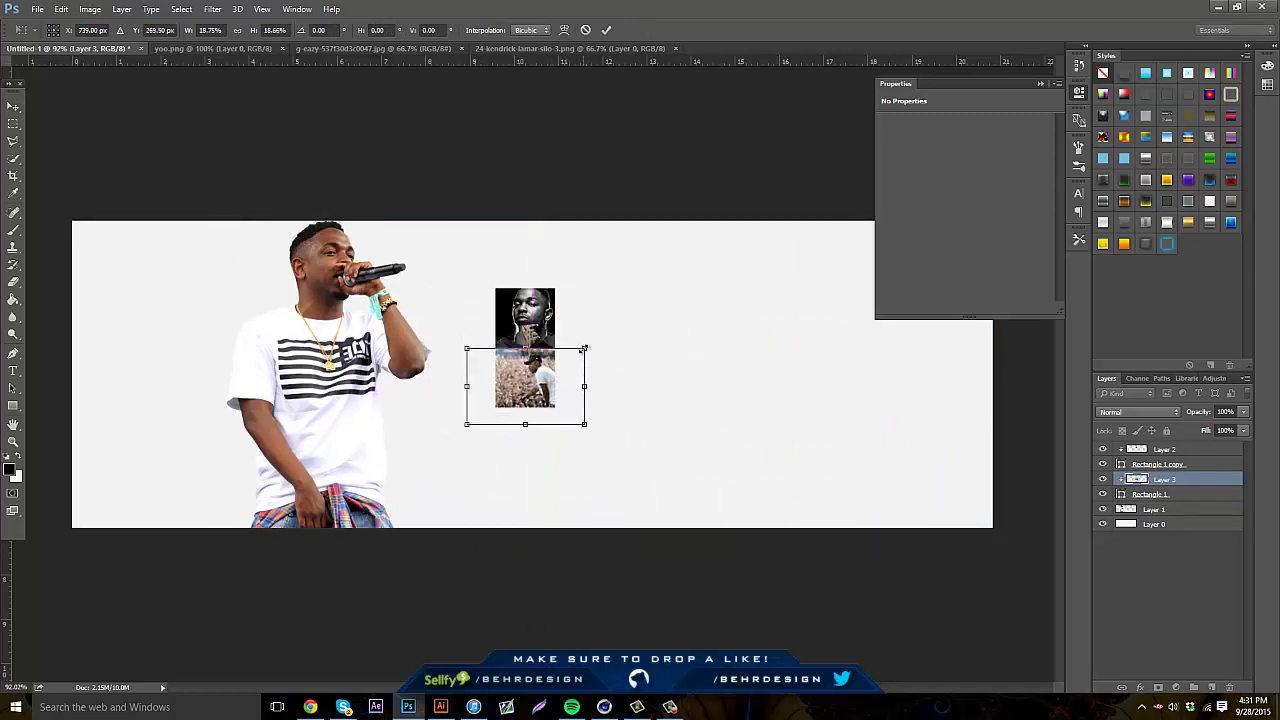
{"action": "key", "text": "Return"}
Select both squares with their clipped photos and move them together to about X 761 px, Y 76 px
{"action": "left_click", "coordinate": [1172, 494]}
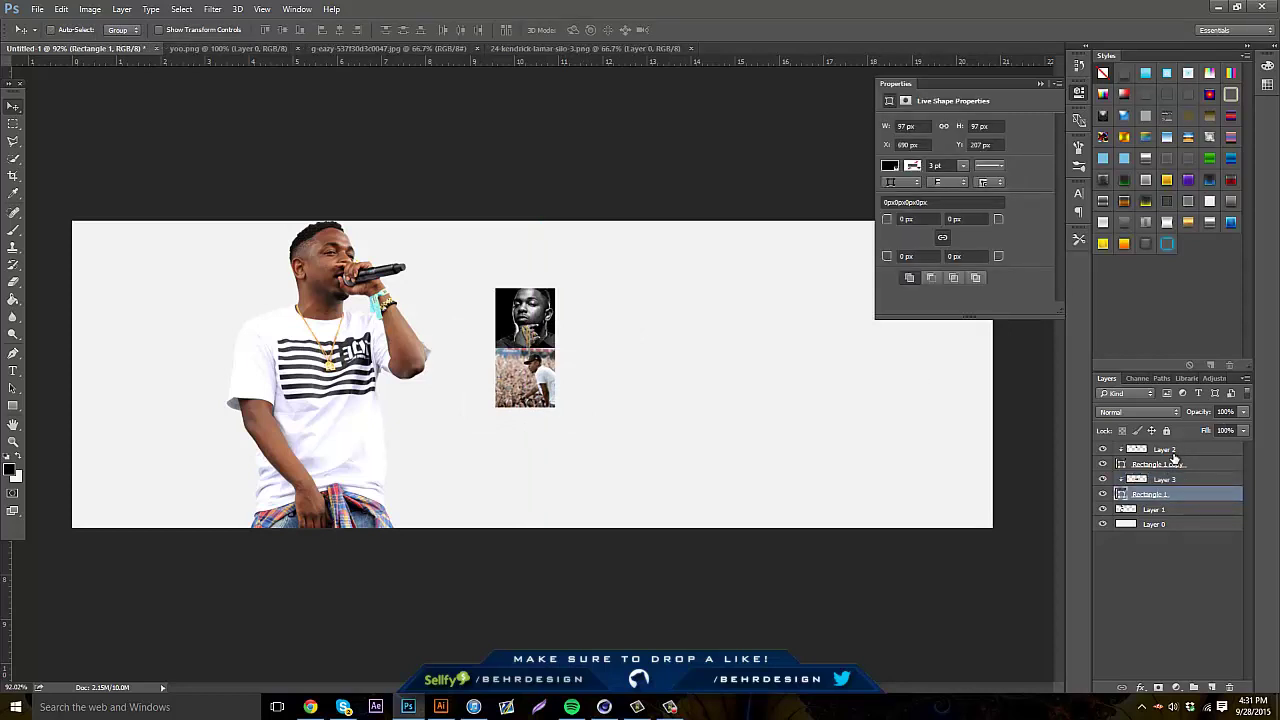
{"action": "left_click", "coordinate": [1176, 450], "text": "shift"}
{"action": "left_click", "coordinate": [1178, 497]}
{"action": "left_click", "coordinate": [1187, 449], "text": "shift"}
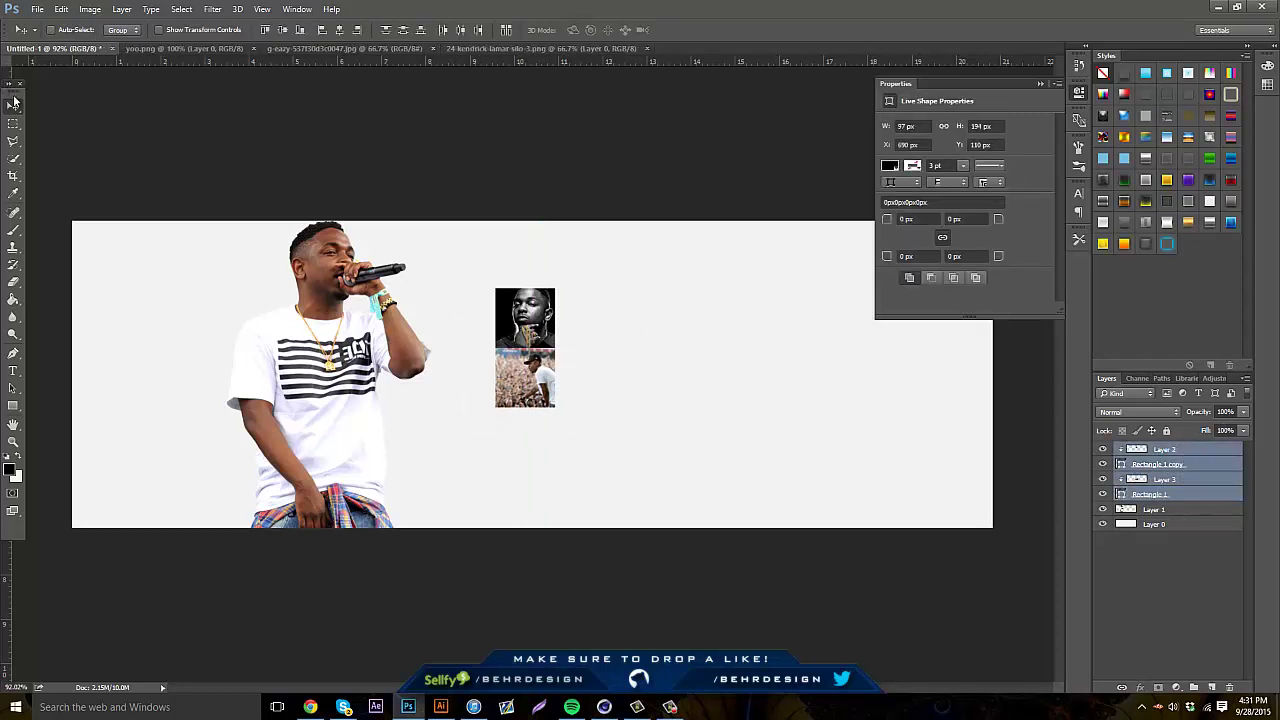
{"action": "left_click_drag", "start_coordinate": [538, 293], "coordinate": [115, 226]}
{"action": "left_click_drag", "start_coordinate": [222, 285], "coordinate": [640, 298]}
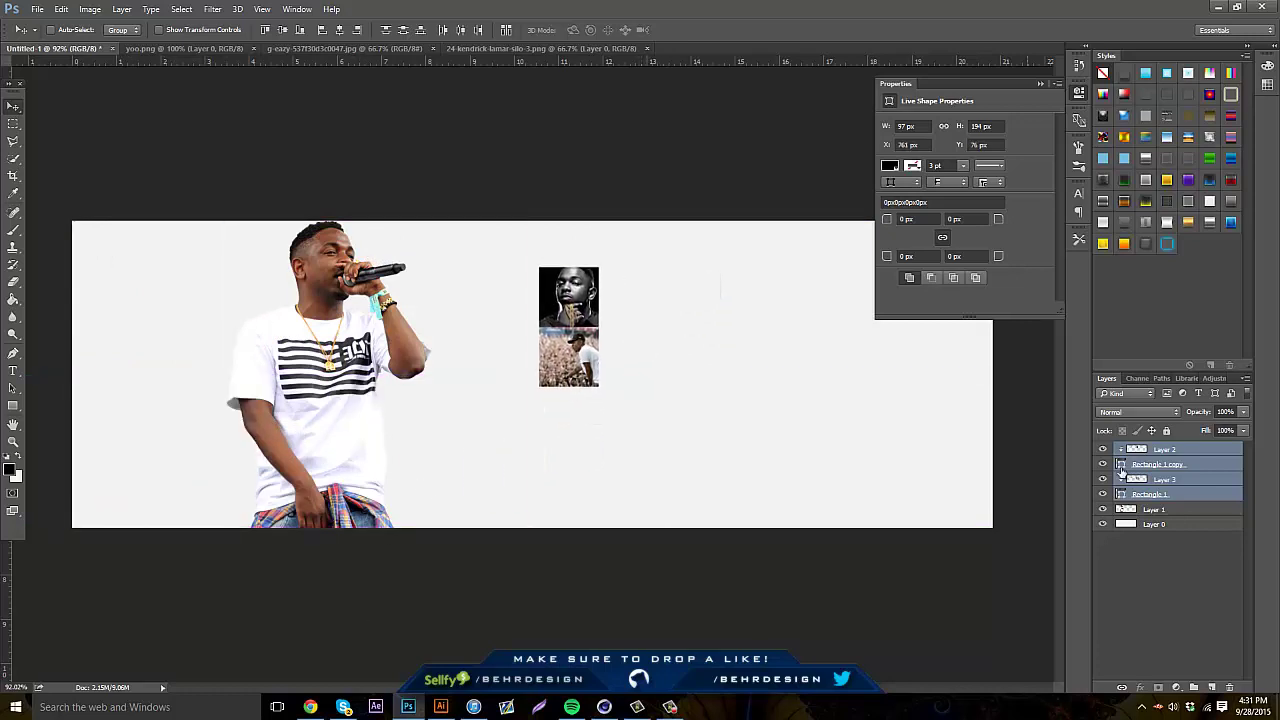
{"action": "left_click", "coordinate": [670, 707]}
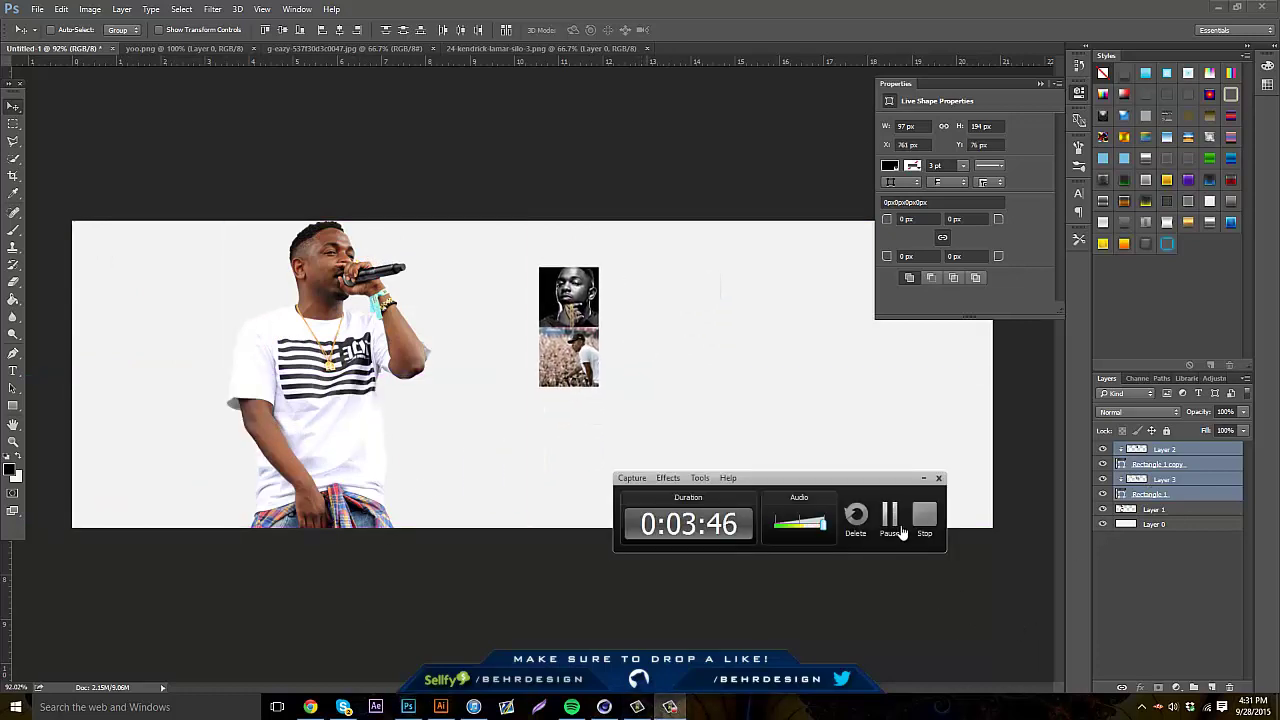
{"action": "left_click", "coordinate": [900, 533]}
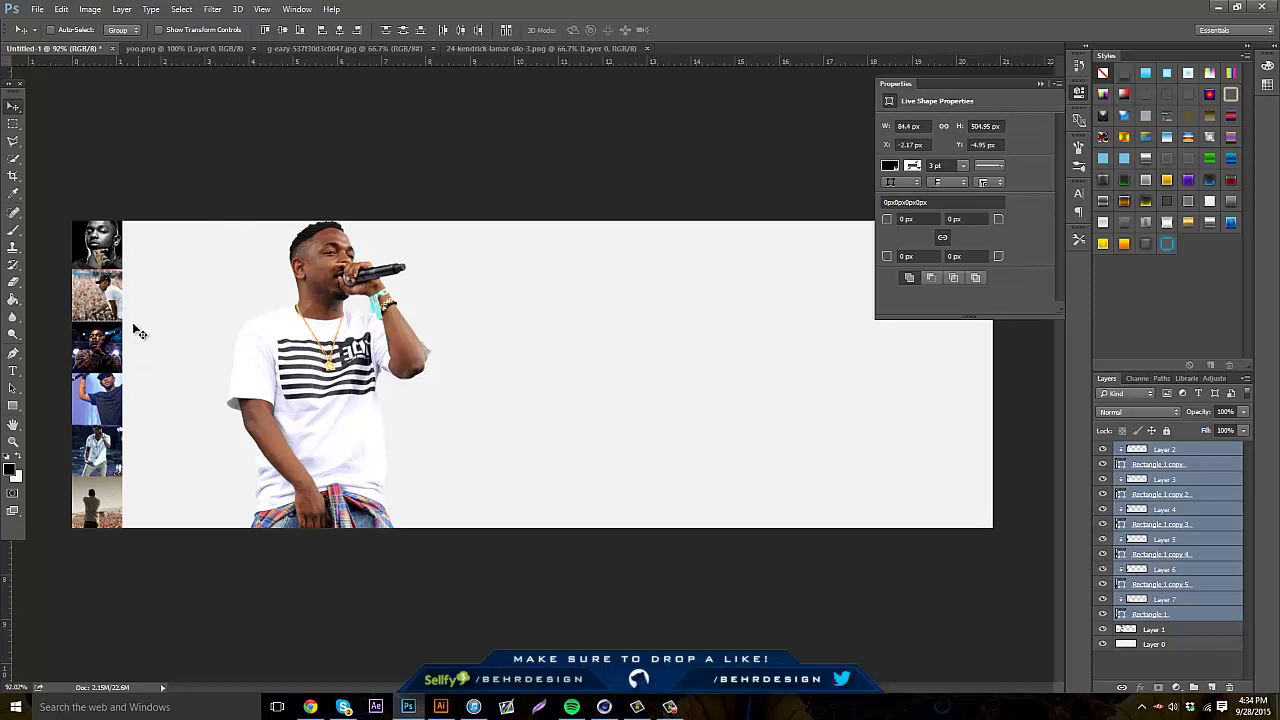
Merge all the selected photo tiles and their squares into a single layer
{"action": "right_click", "coordinate": [1158, 540]}
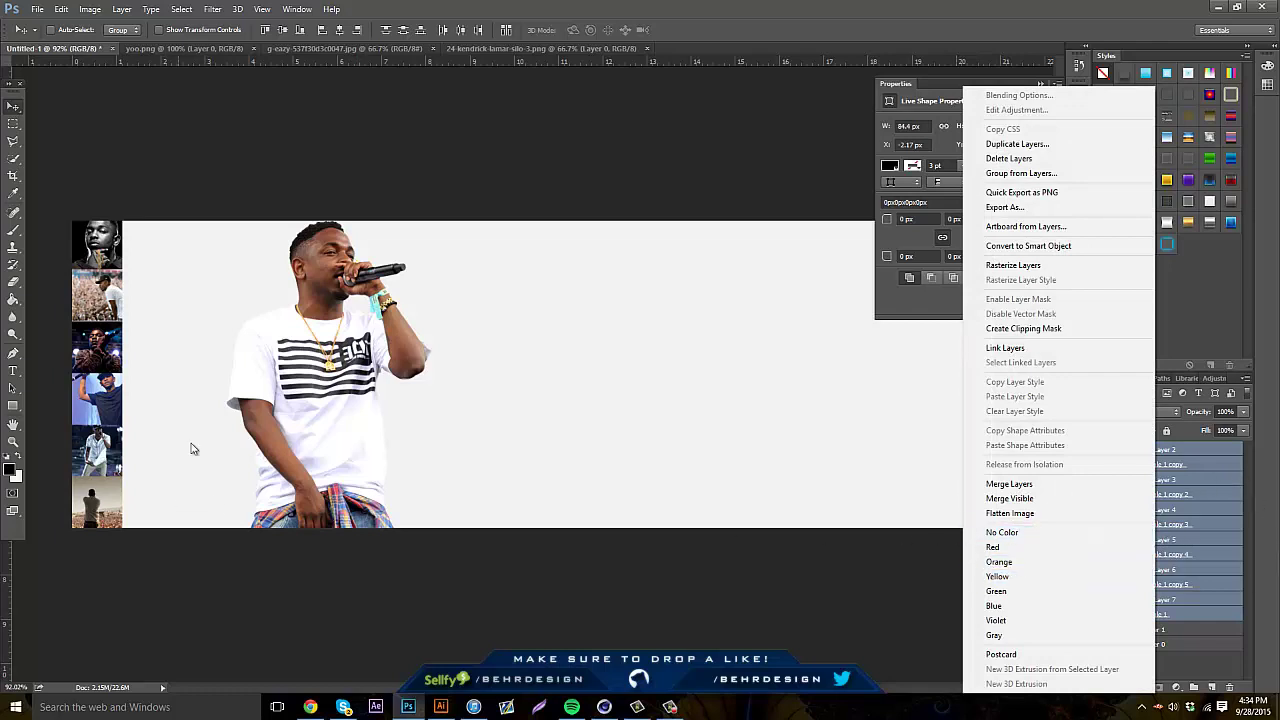
{"action": "left_click", "coordinate": [1203, 628]}
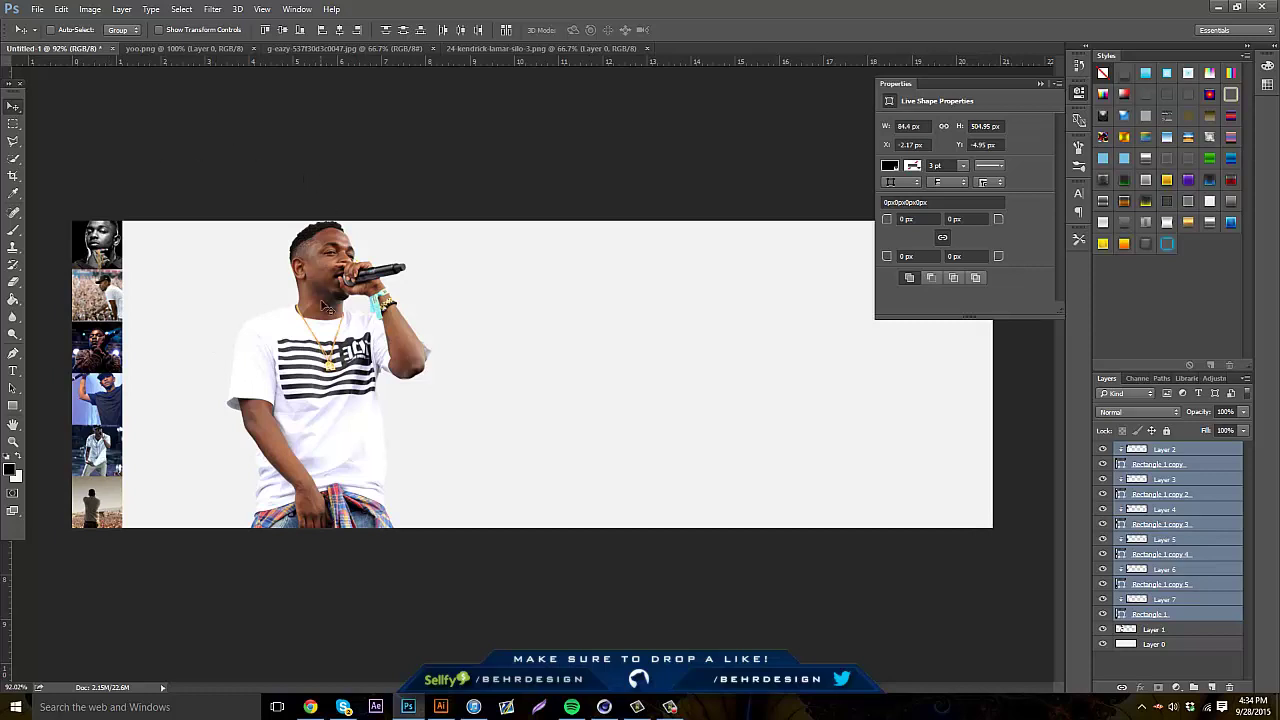
{"action": "right_click", "coordinate": [1199, 572]}
{"action": "left_click", "coordinate": [1121, 485]}
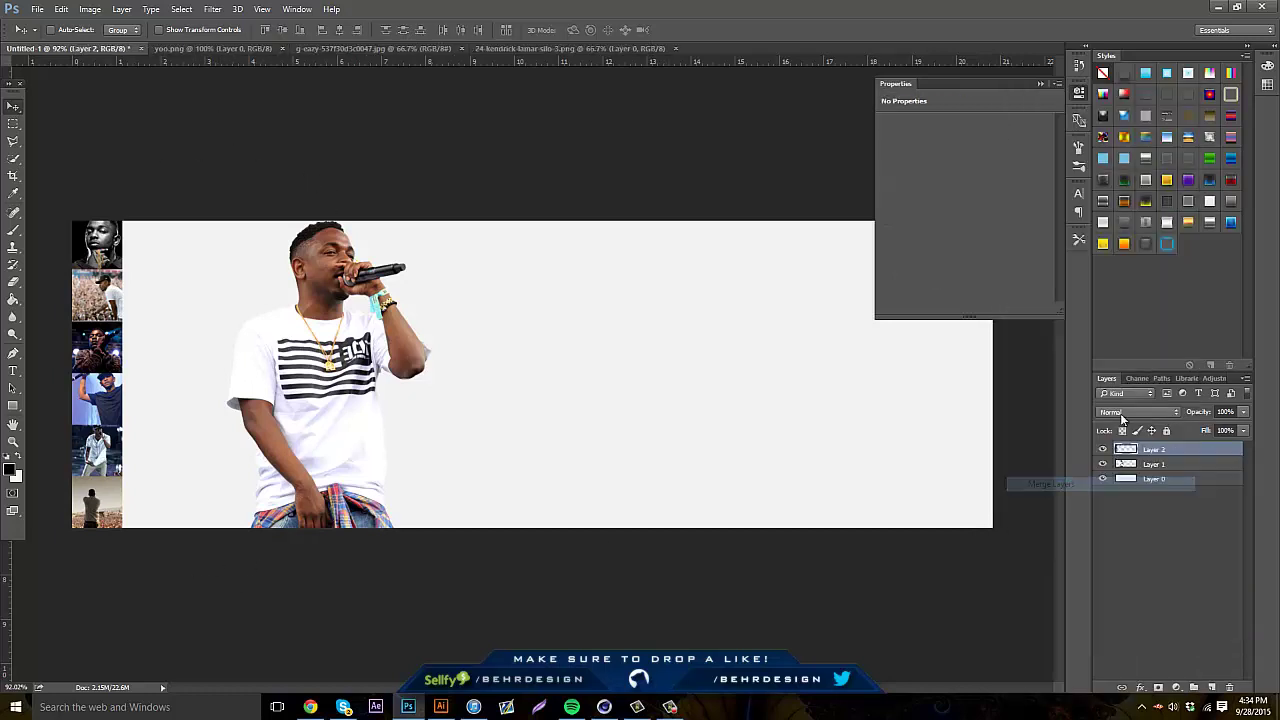
Apply a Black and White adjustment with the Default preset to the merged photo strip
{"action": "left_click", "coordinate": [92, 10]}
{"action": "mouse_move", "coordinate": [100, 43]}
{"action": "left_click", "coordinate": [250, 137]}
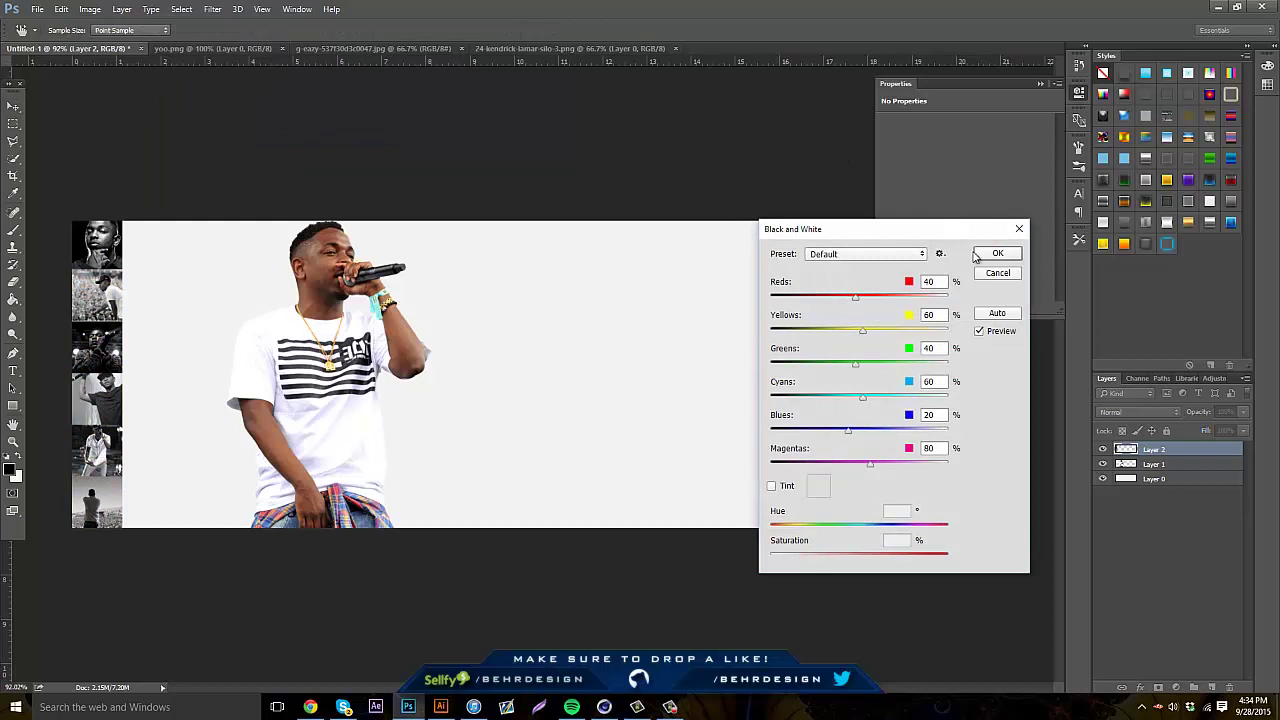
{"action": "left_click", "coordinate": [980, 255]}
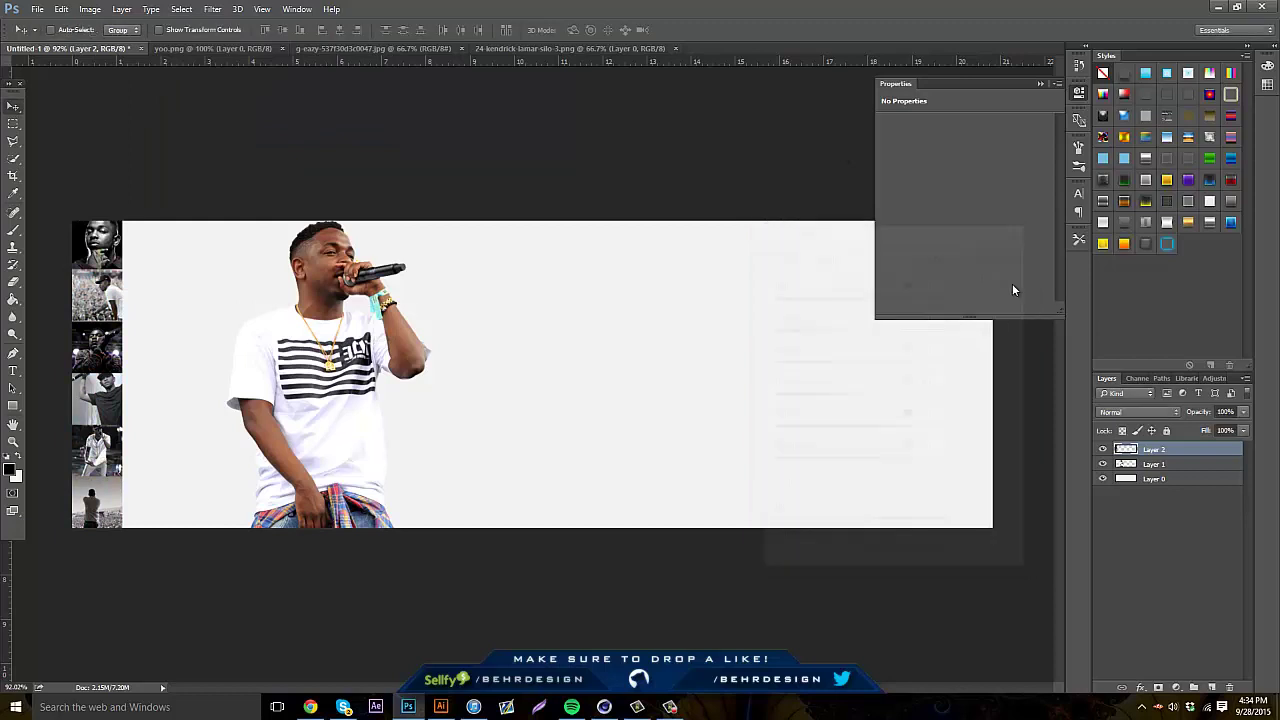
Move the black-and-white photo strip layer beneath the cutout and try a lower opacity on it before restoring 100%
{"action": "key", "text": "ctrl+bracketleft"}
{"action": "left_click", "coordinate": [1242, 412]}
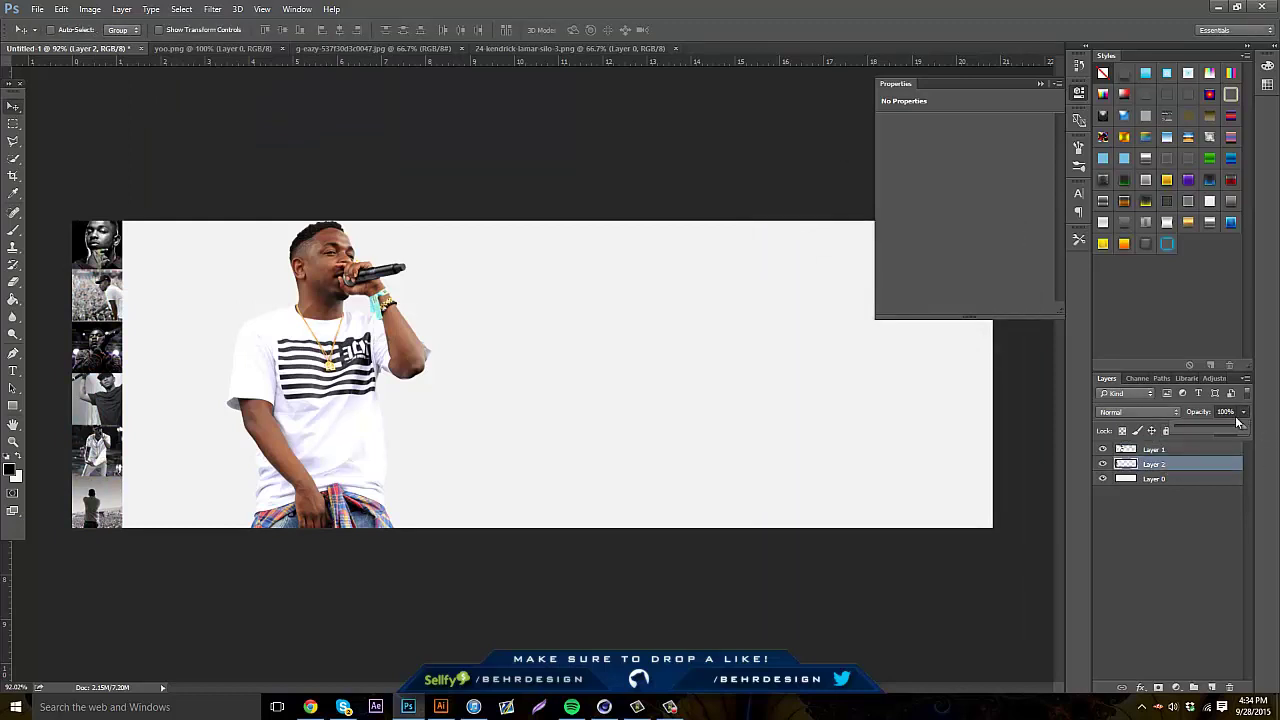
{"action": "left_click_drag", "start_coordinate": [1197, 431], "coordinate": [1263, 437]}
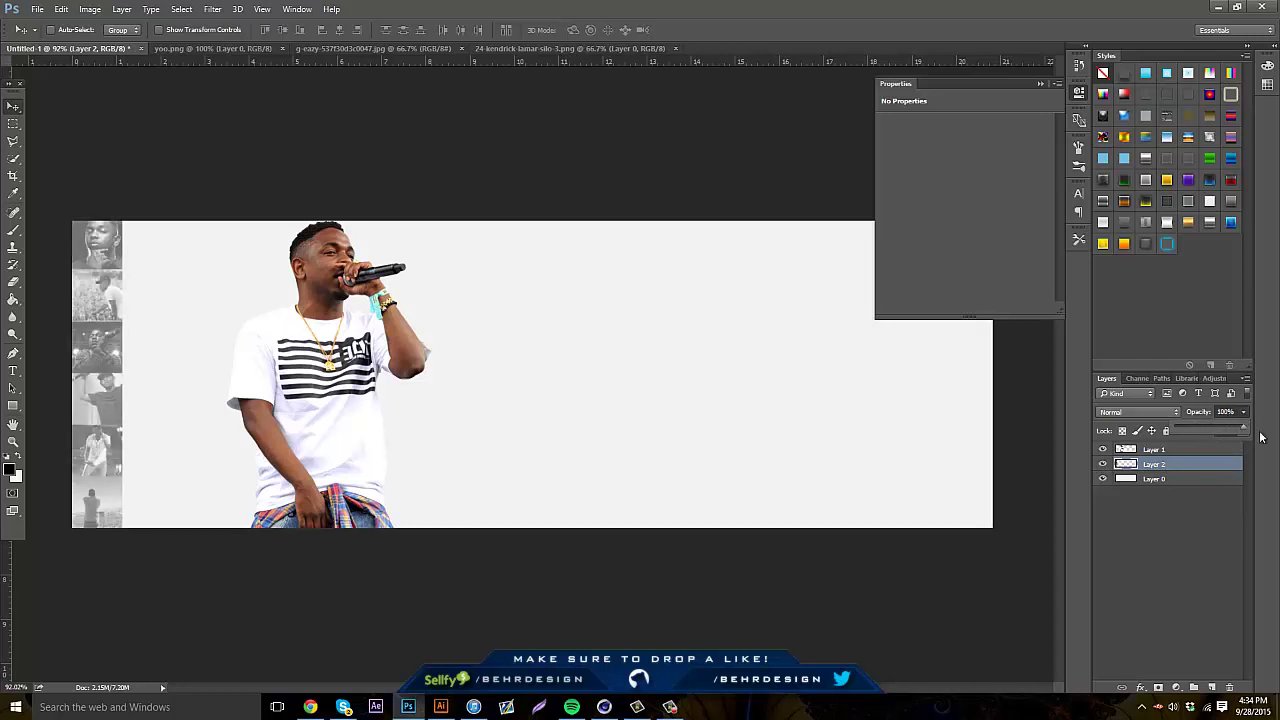
{"action": "left_click", "coordinate": [1181, 461]}
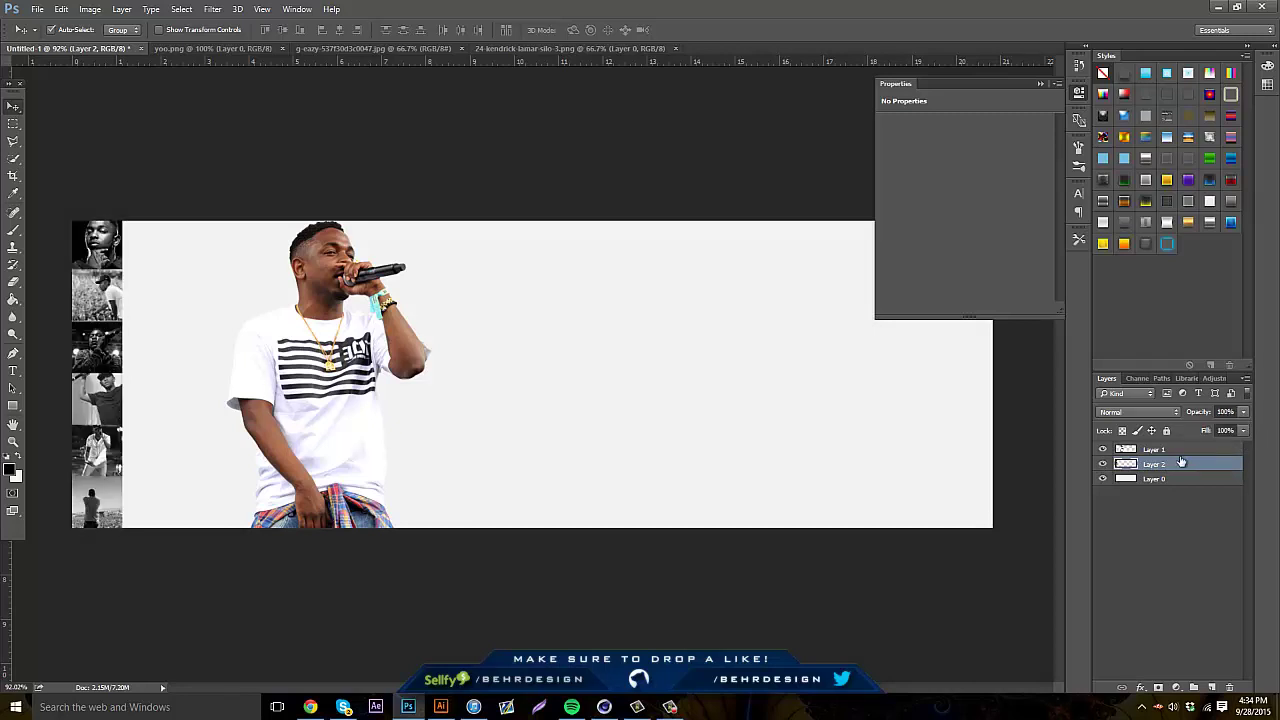
Duplicate the photo strip four times, placing the copies side by side to extend the tile grid behind the cutout
{"action": "key", "text": "ctrl+j"}
{"action": "left_click_drag", "start_coordinate": [170, 303], "coordinate": [312, 277]}
{"action": "key", "text": "ctrl+j"}
{"action": "key", "text": "ctrl+j"}
{"action": "key", "text": "ctrl+j"}
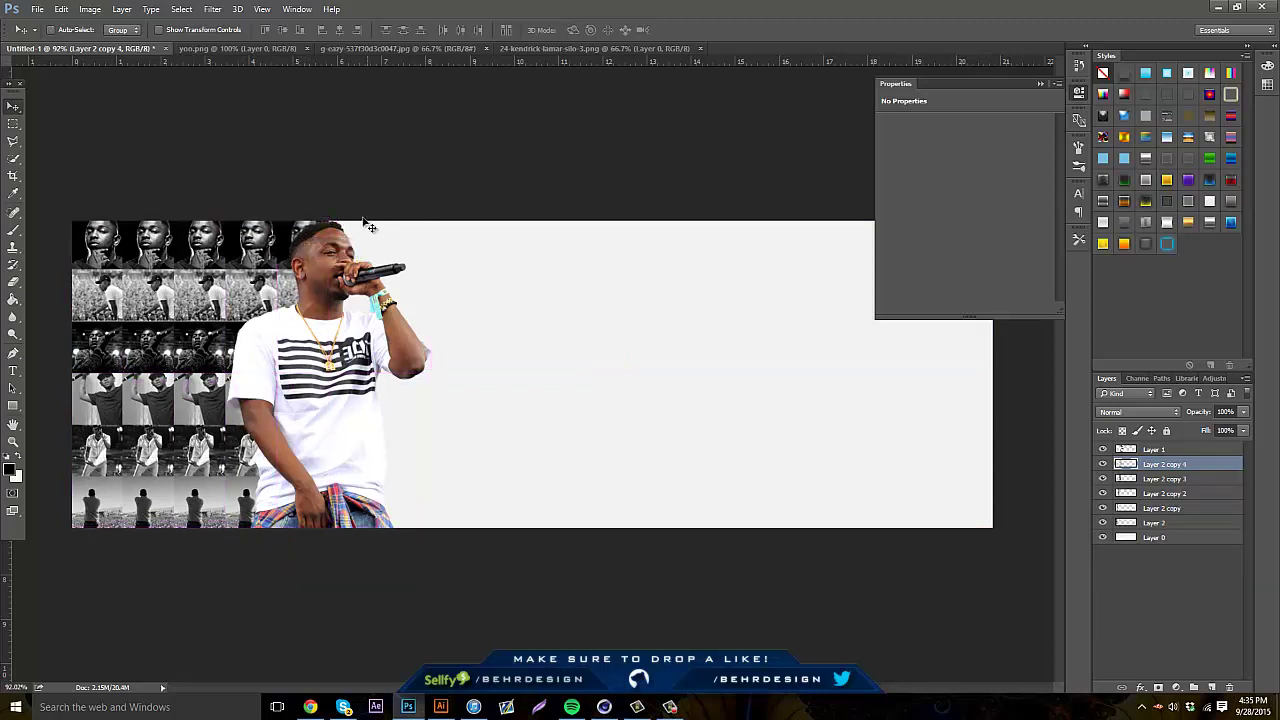
Select the original photo strip and its four copies and merge them into a single layer
{"action": "left_click", "coordinate": [1164, 510], "text": "shift"}
{"action": "left_click", "coordinate": [1163, 520], "text": "shift"}
{"action": "right_click", "coordinate": [1162, 524]}
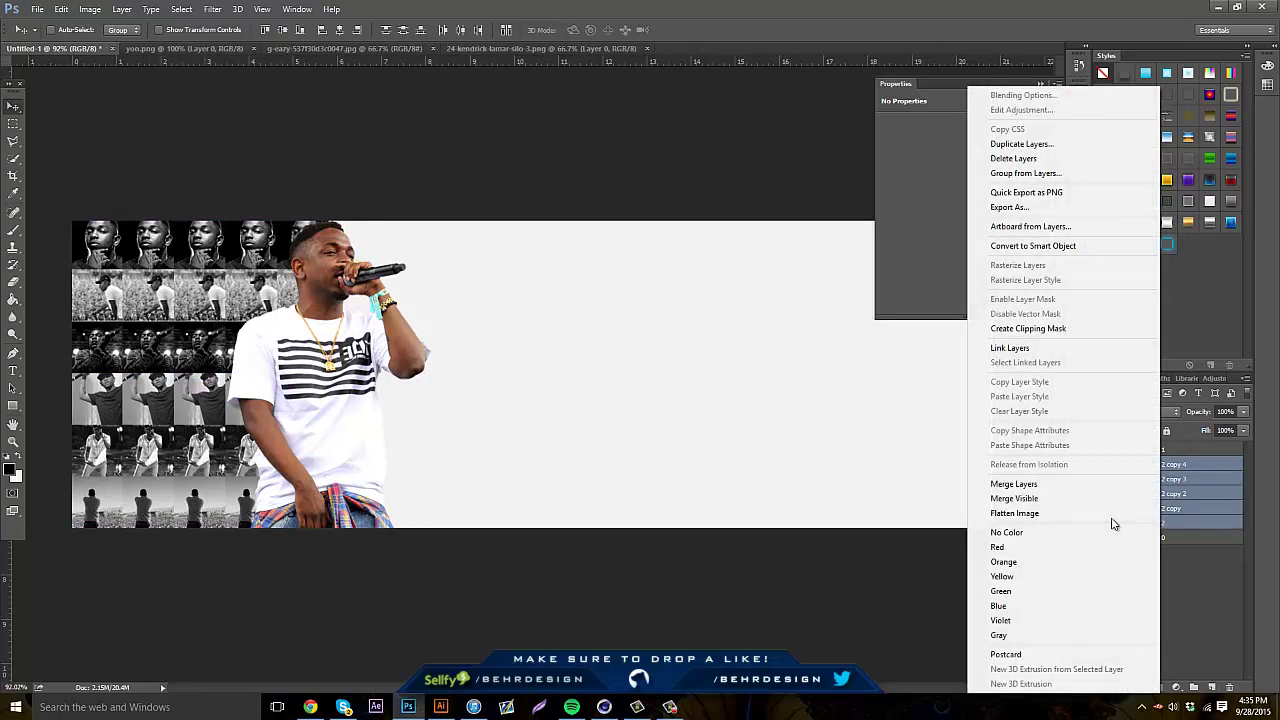
{"action": "left_click", "coordinate": [1097, 488]}
Try the Soft Light blend mode on the merged tile grid and restore it to Normal
{"action": "left_click", "coordinate": [1138, 412]}
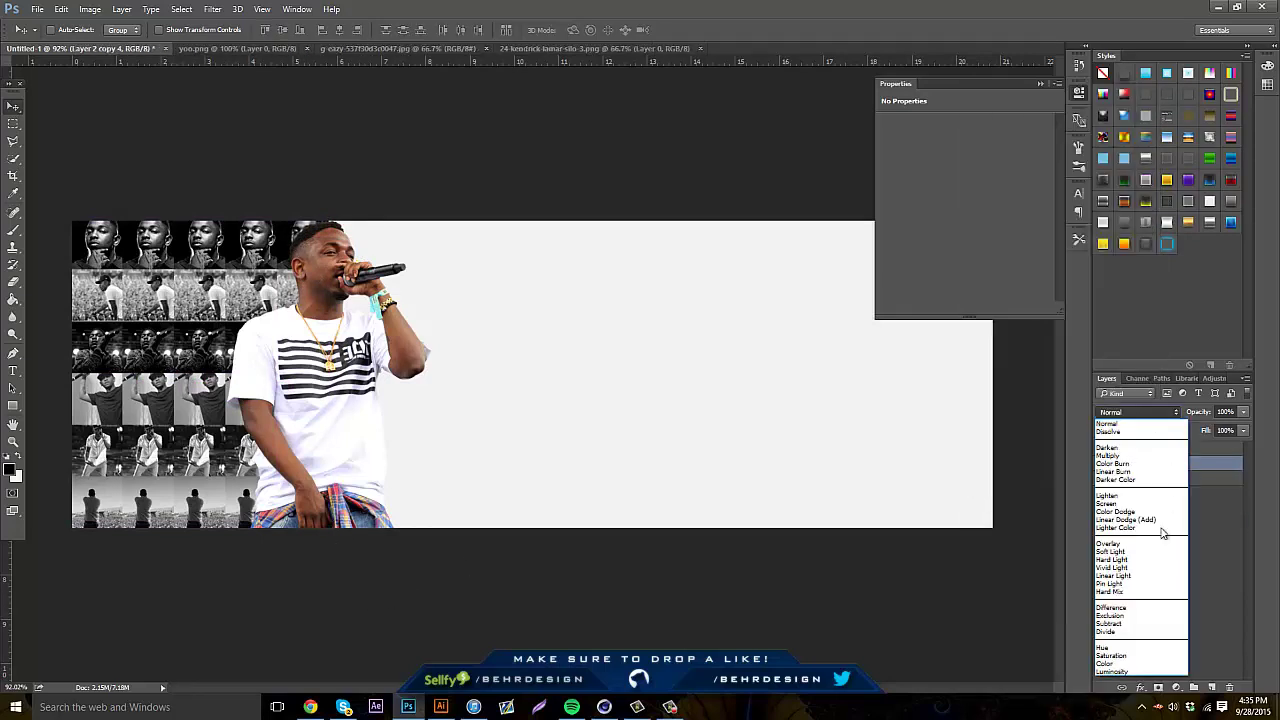
{"action": "left_click", "coordinate": [1141, 556]}
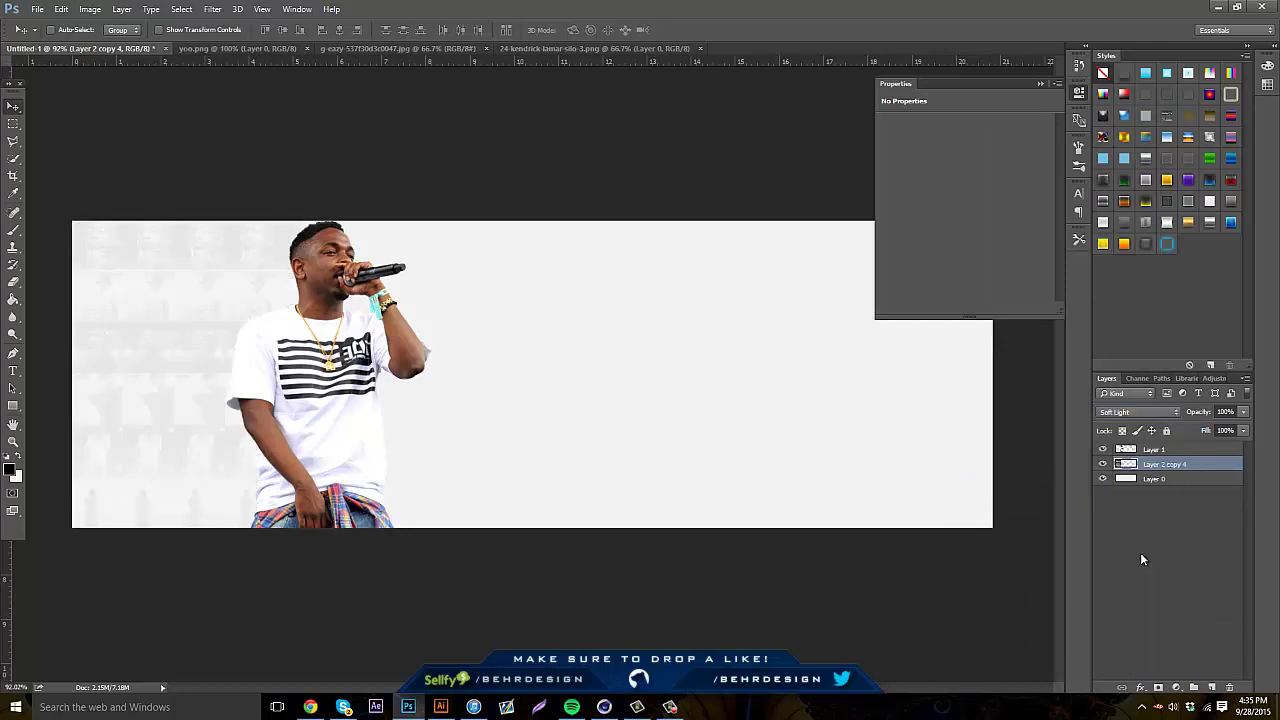
{"action": "left_click", "coordinate": [1147, 412]}
{"action": "left_click", "coordinate": [1115, 421]}
Lower the opacity of the merged tile grid to about 28%
{"action": "left_click", "coordinate": [1243, 412]}
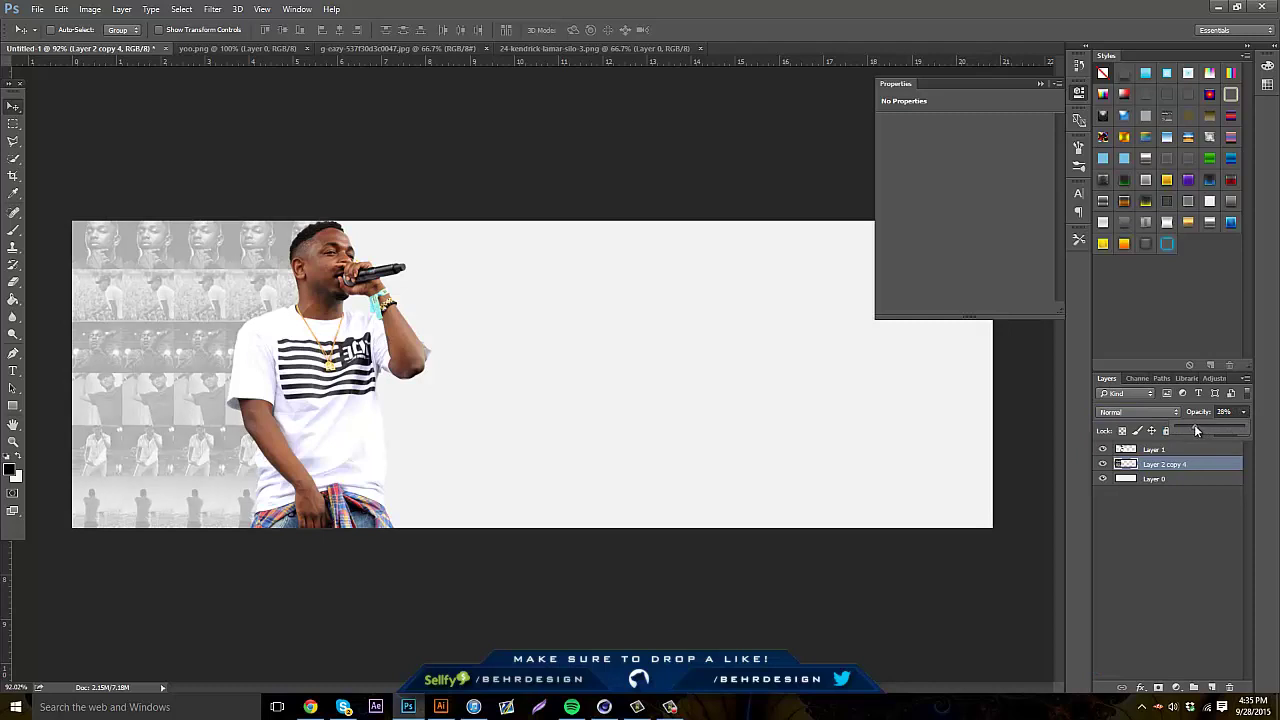
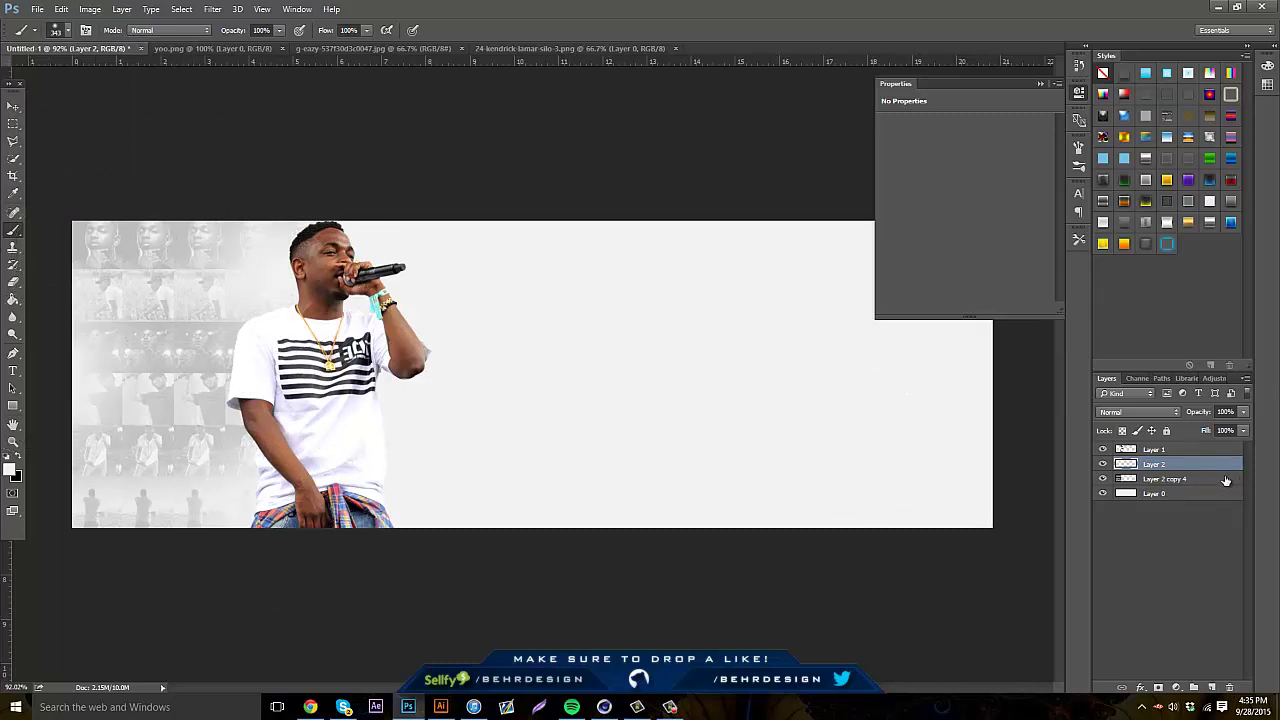
Add a new layer above the cutout and paint a soft white 343 px stroke down over the tiles and the cutout's left side
{"action": "left_click", "coordinate": [1195, 449]}
{"action": "left_click", "coordinate": [1211, 688]}
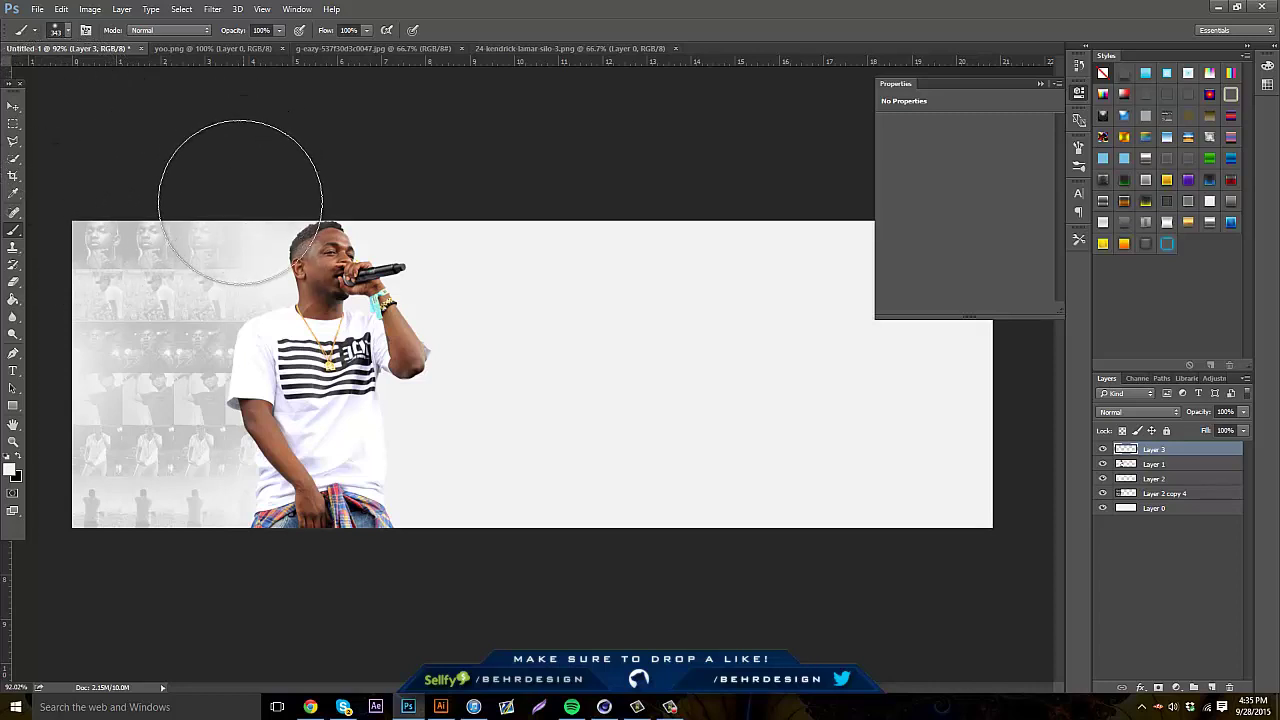
{"action": "mouse_move", "coordinate": [240, 202]}
{"action": "left_mouse_down"}
{"action": "mouse_move", "coordinate": [260, 240]}
{"action": "mouse_move", "coordinate": [244, 367]}
{"action": "mouse_move", "coordinate": [196, 480]}
{"action": "mouse_move", "coordinate": [203, 610]}
{"action": "left_mouse_up"}
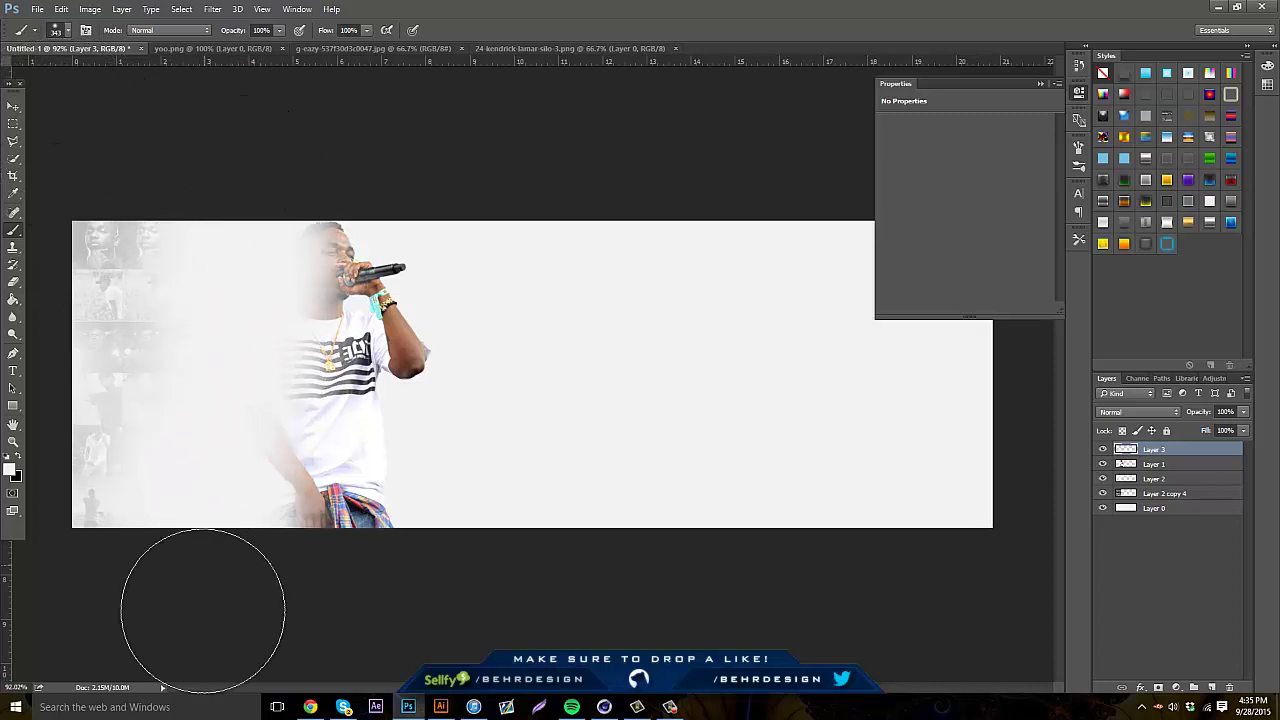
Erase the white haze over the photo tiles with a large soft eraser and lower the haze layer's opacity to 15%
{"action": "left_click", "coordinate": [12, 283]}
{"action": "mouse_move", "coordinate": [157, 171]}
{"action": "left_mouse_down"}
{"action": "mouse_move", "coordinate": [78, 315]}
{"action": "mouse_move", "coordinate": [78, 448]}
{"action": "mouse_move", "coordinate": [95, 480]}
{"action": "mouse_move", "coordinate": [103, 228]}
{"action": "left_mouse_up"}
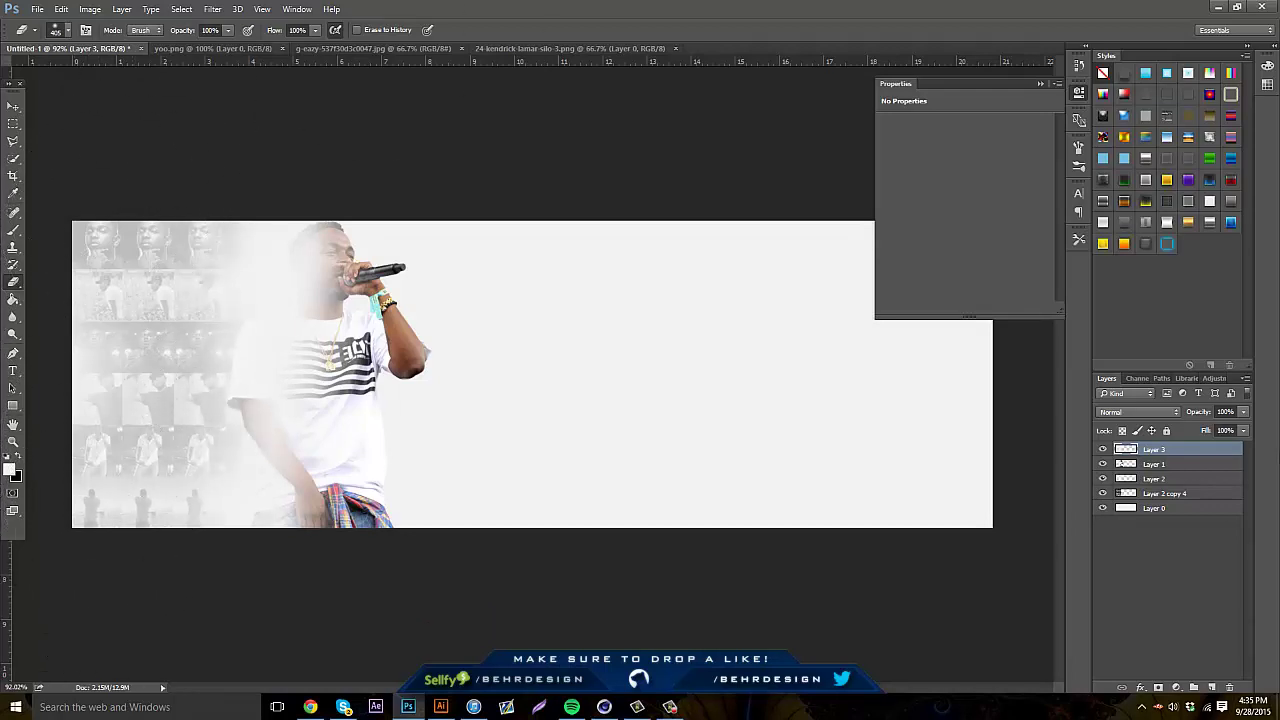
{"action": "left_click_drag", "start_coordinate": [1245, 418], "coordinate": [1185, 430]}
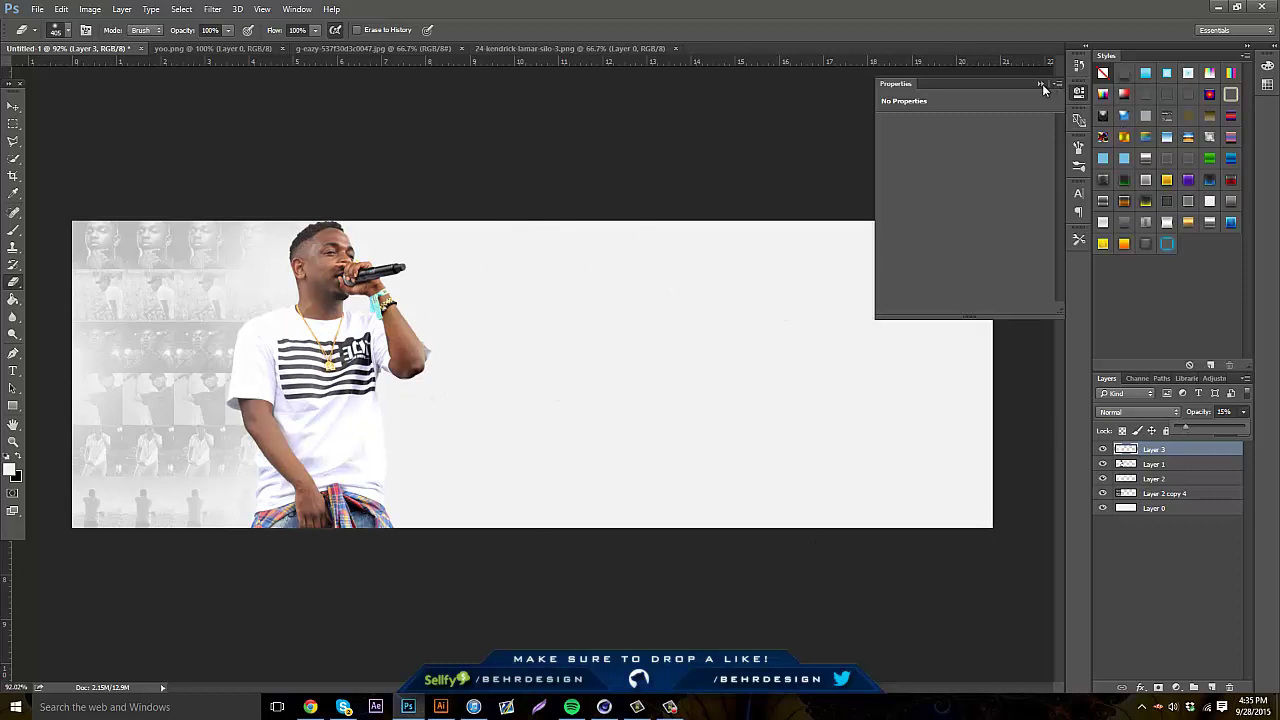
{"action": "left_click", "coordinate": [1041, 84]}
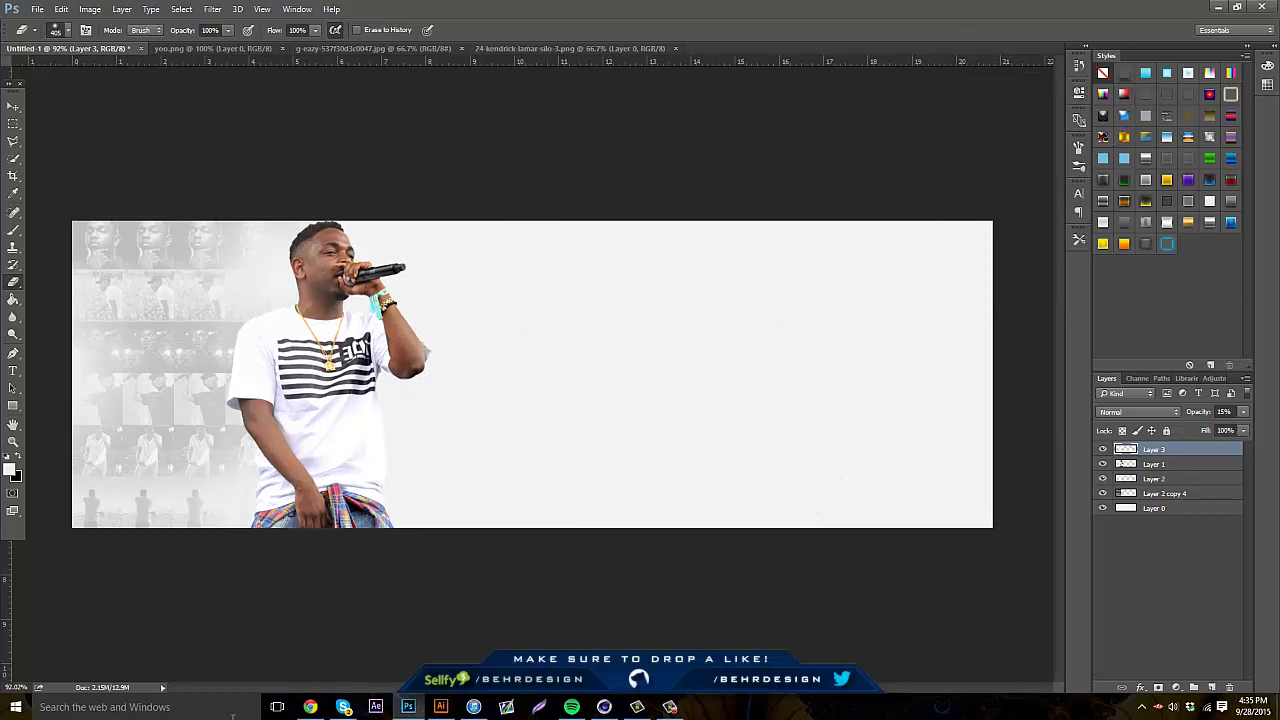
Switch to Chrome and limit the "kendrick lamar on stage" image results to large pictures
{"action": "left_click", "coordinate": [310, 708]}
{"action": "left_click", "coordinate": [165, 8]}
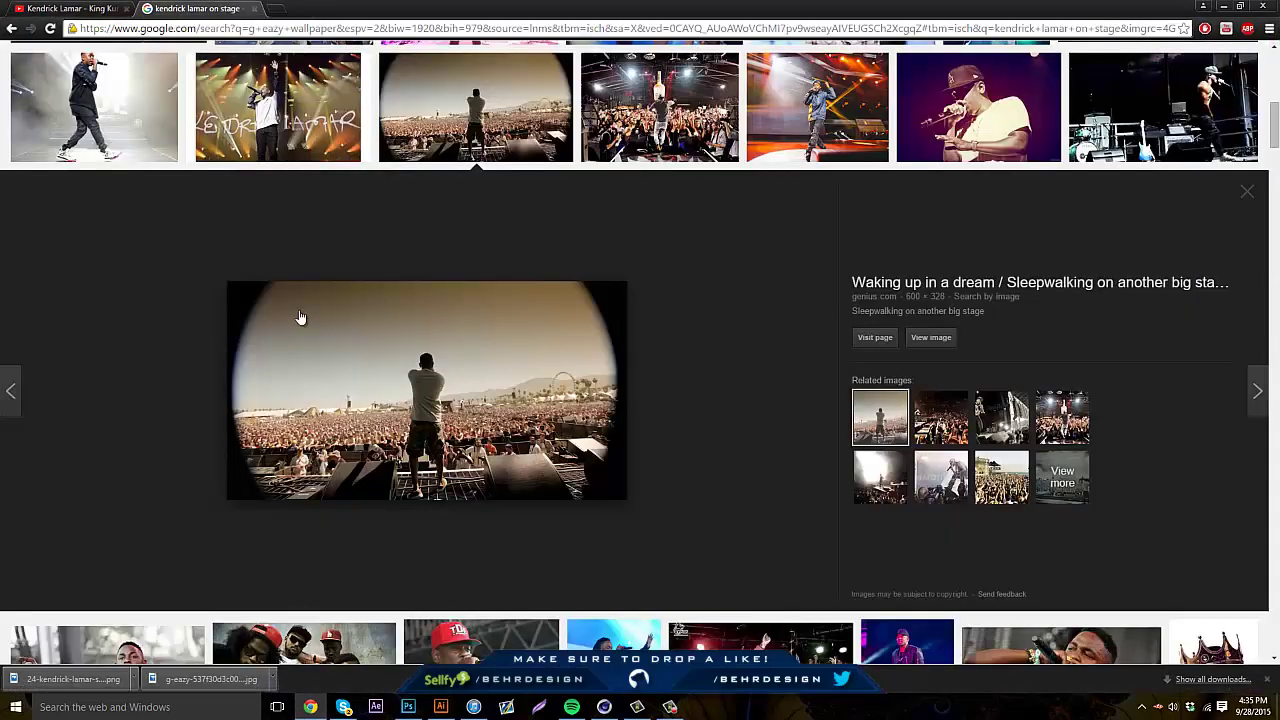
{"action": "left_click", "coordinate": [694, 273]}
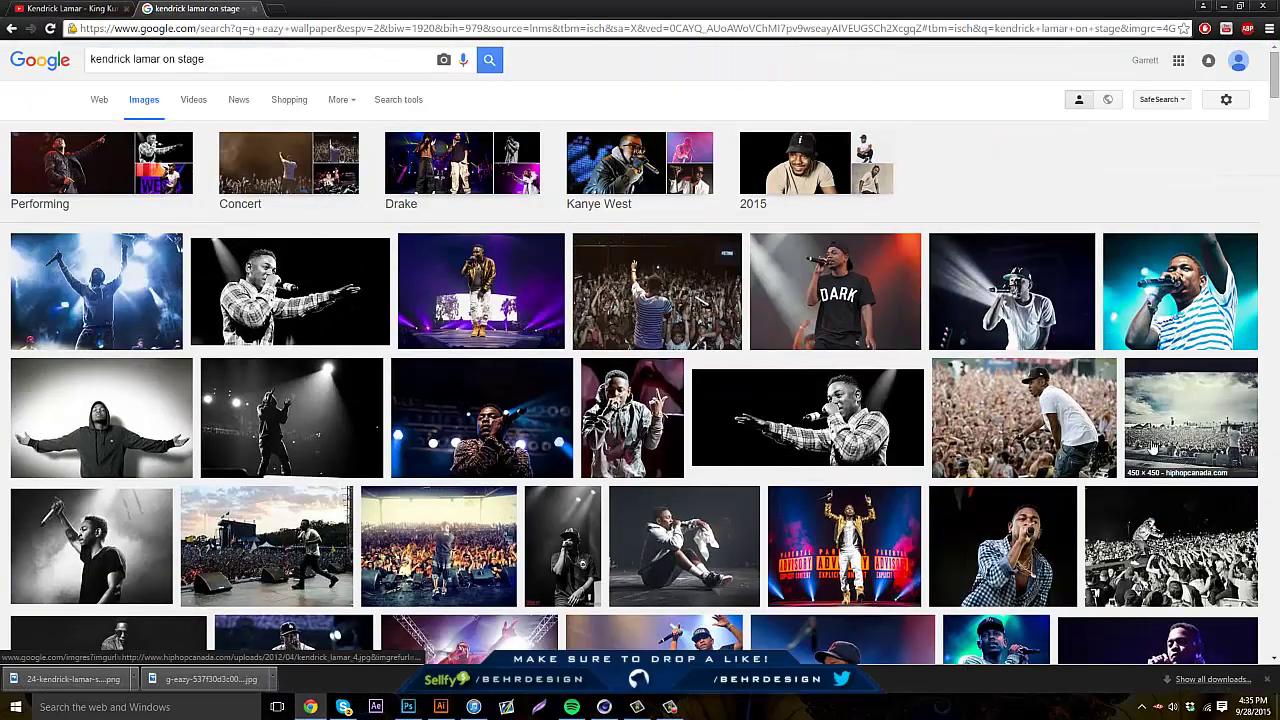
{"action": "left_click", "coordinate": [392, 100]}
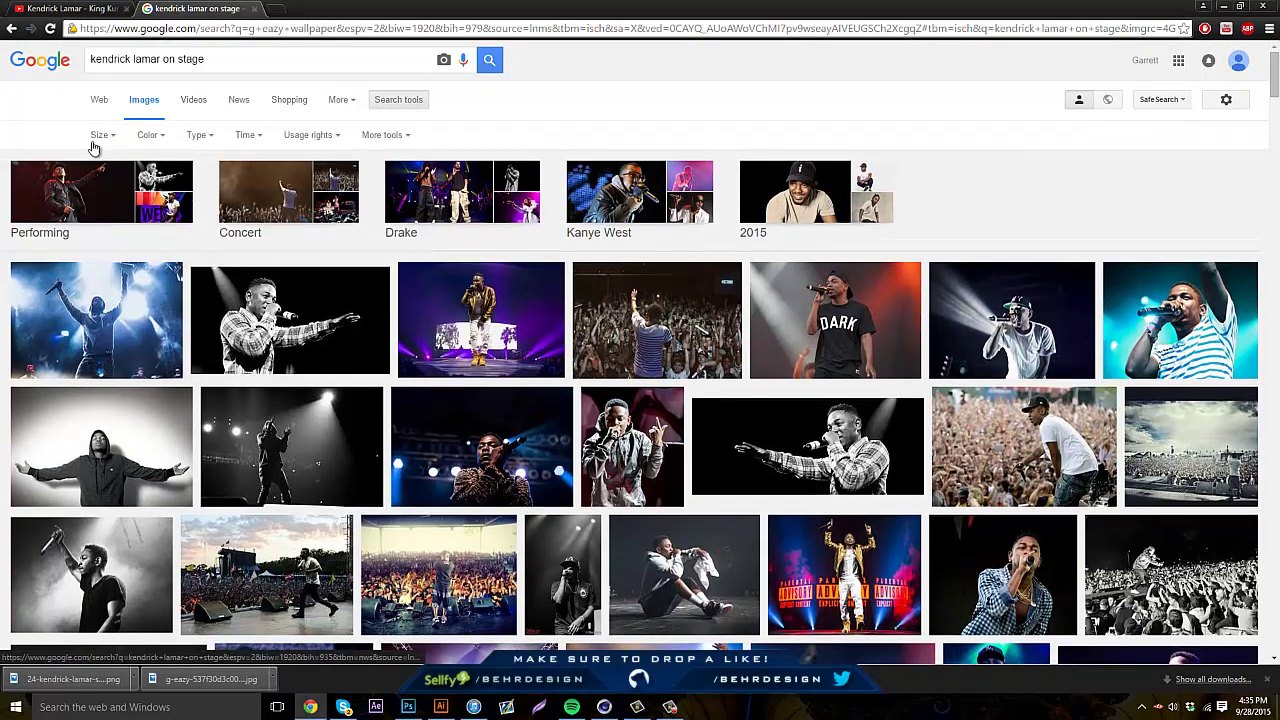
{"action": "left_click", "coordinate": [101, 134]}
{"action": "left_click", "coordinate": [100, 178]}
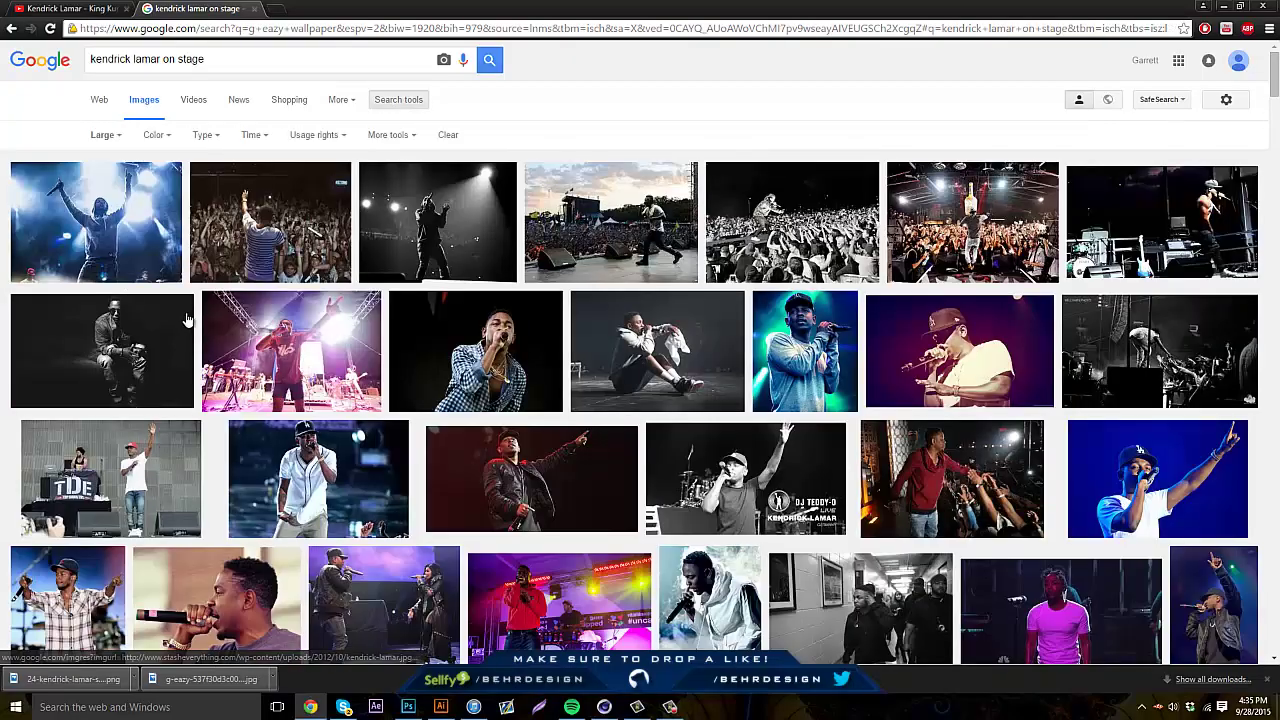
Browse the results for a photo of Kendrick Lamar performing before a daytime festival crowd, open it full size and copy it
{"action": "scroll", "coordinate": [150, 300], "scroll_direction": "down", "scroll_amount": 7}
{"action": "scroll", "coordinate": [190, 318], "scroll_direction": "down", "scroll_amount": 2}
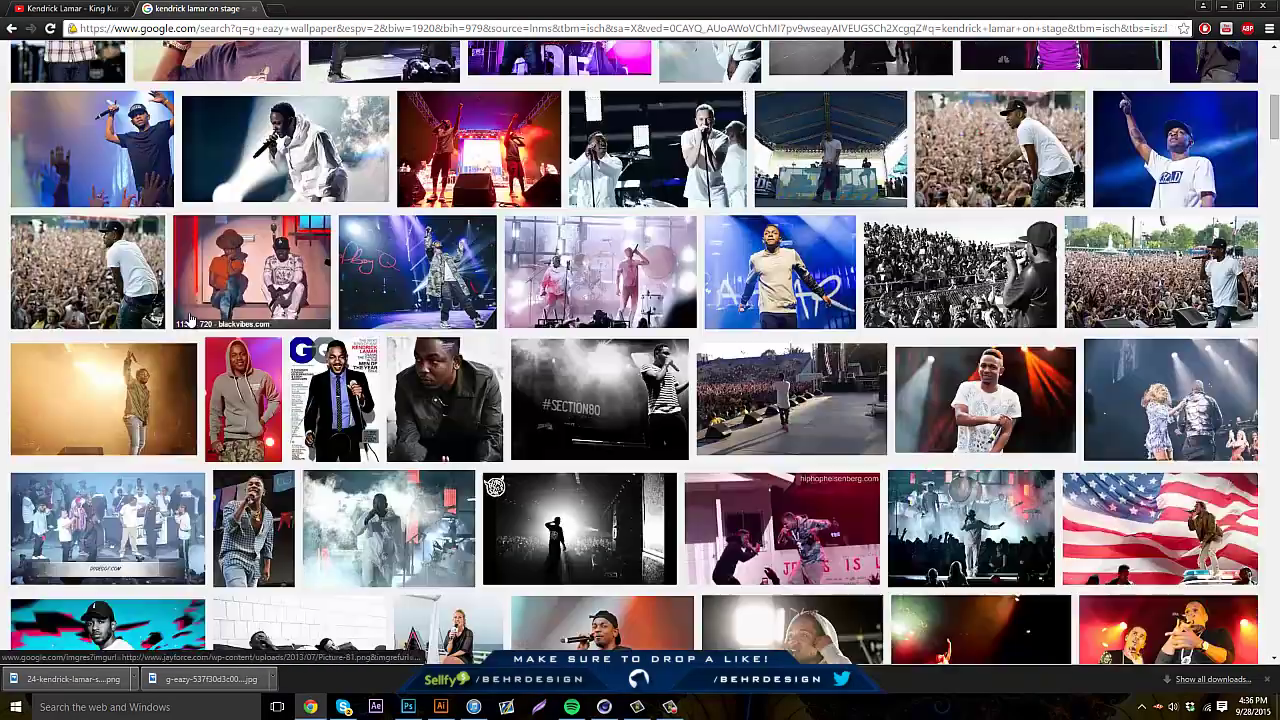
{"action": "scroll", "coordinate": [203, 318], "scroll_direction": "down", "scroll_amount": 3}
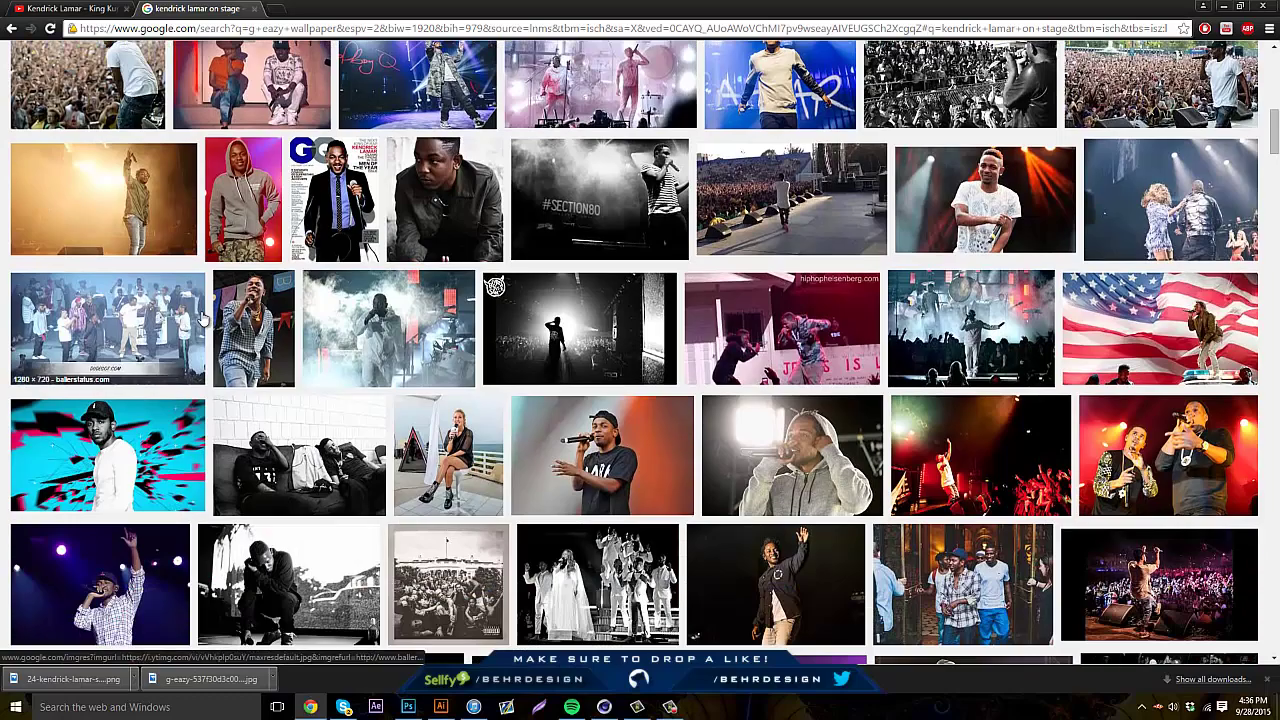
{"action": "scroll", "coordinate": [210, 315], "scroll_direction": "down", "scroll_amount": 4}
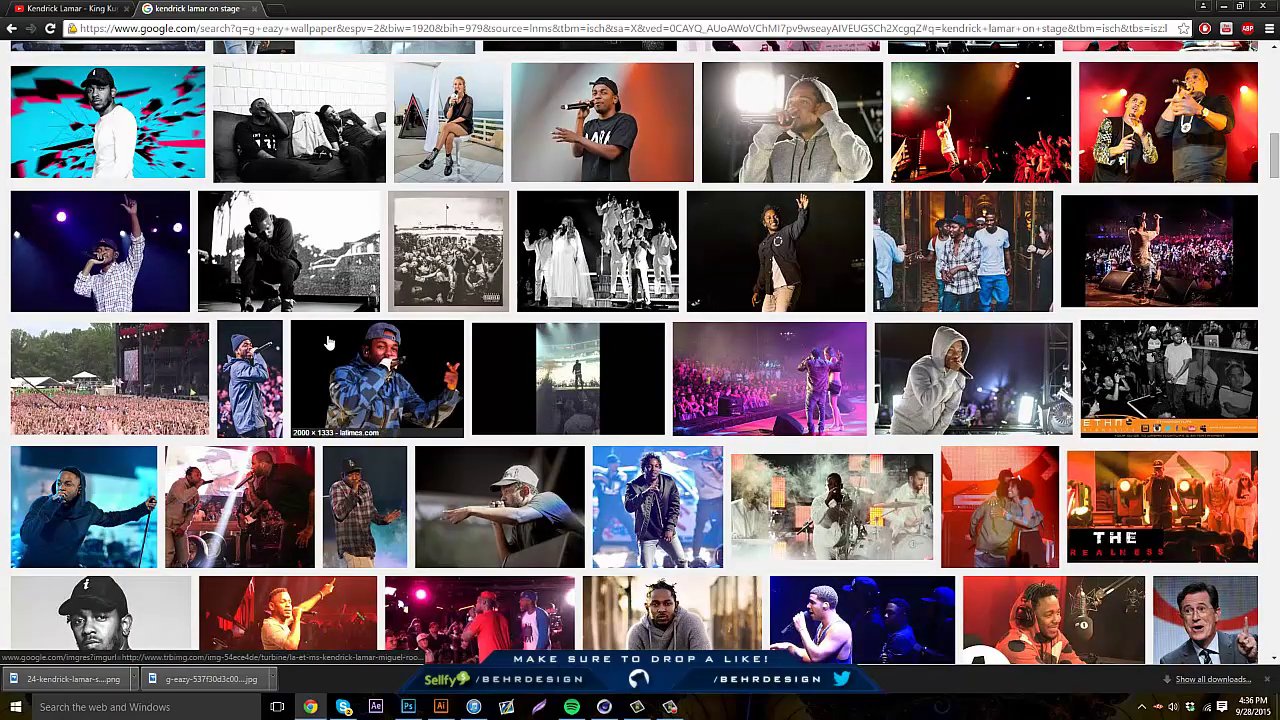
{"action": "left_click", "coordinate": [180, 390]}
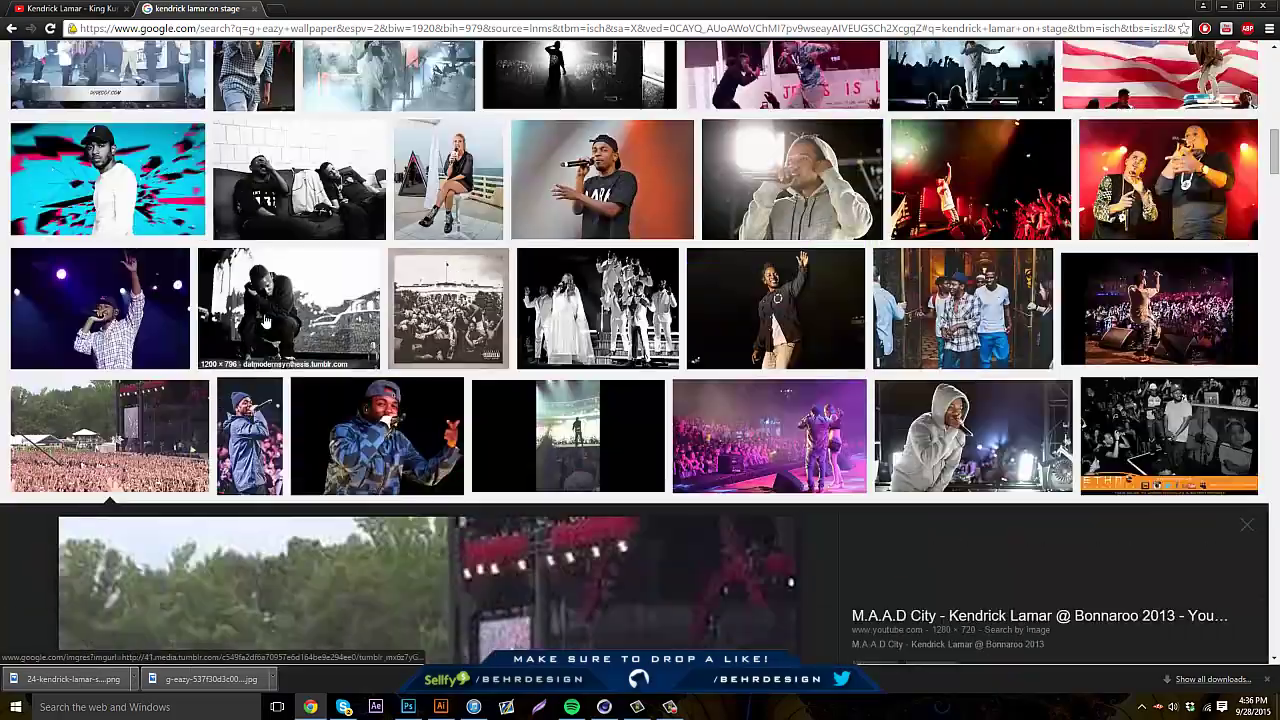
{"action": "scroll", "coordinate": [220, 350], "scroll_direction": "down", "scroll_amount": 10}
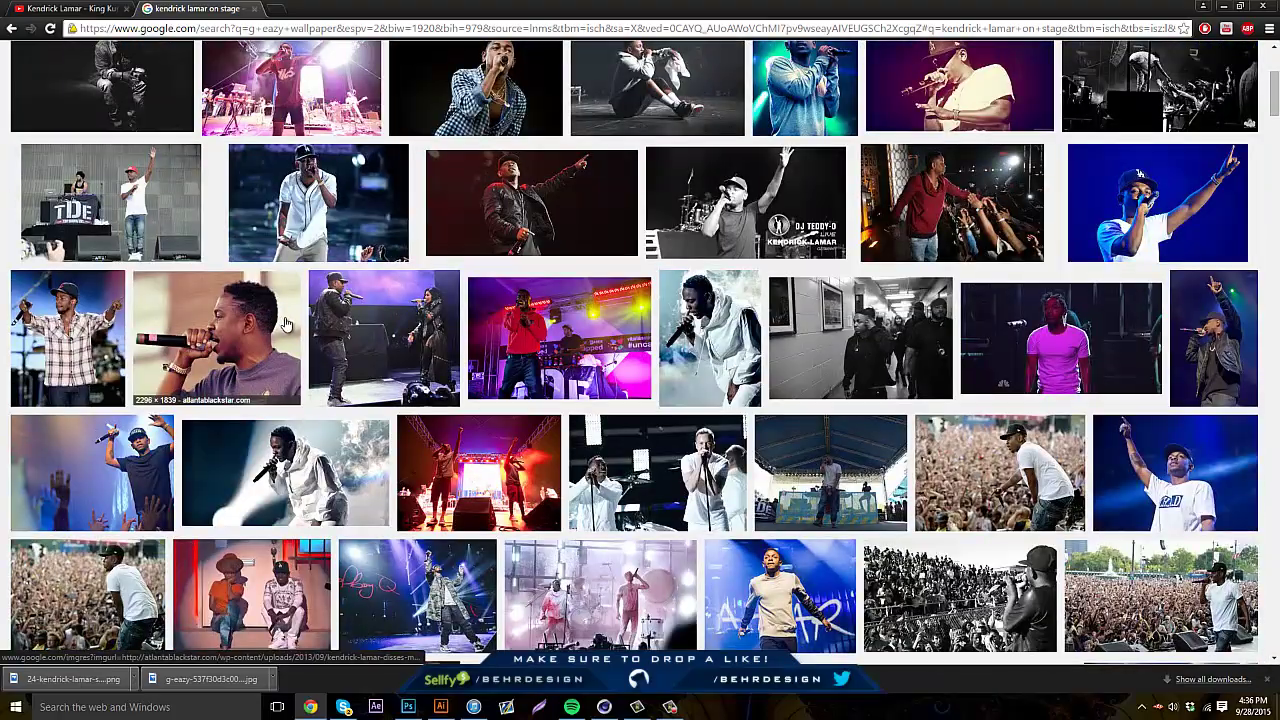
{"action": "left_click", "coordinate": [1160, 595]}
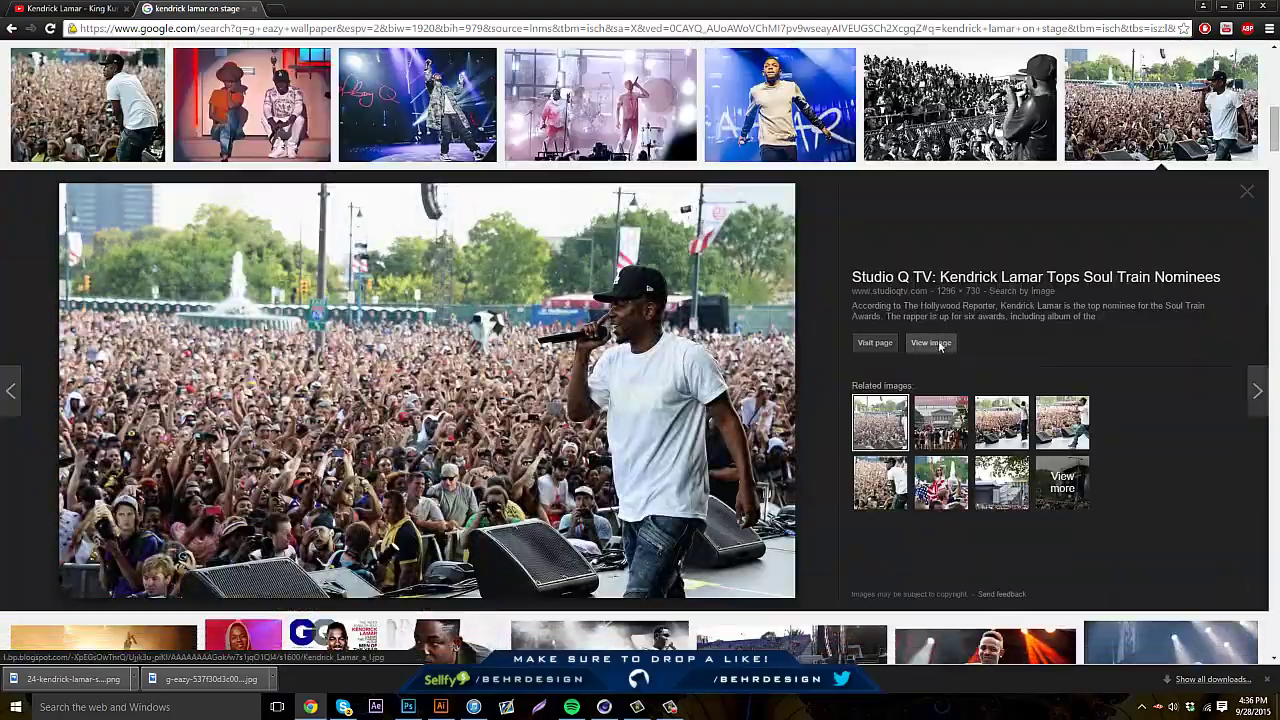
{"action": "left_click", "coordinate": [930, 343]}
{"action": "right_click", "coordinate": [368, 368]}
{"action": "left_click", "coordinate": [410, 411]}
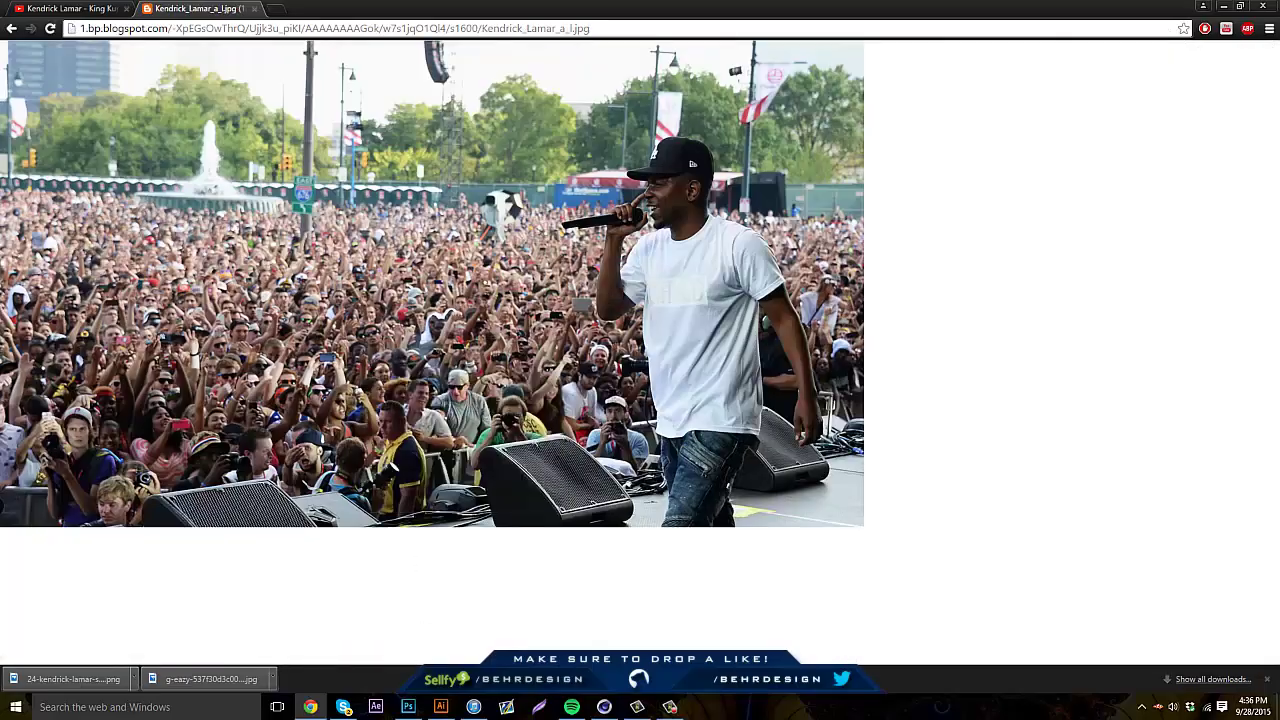
Switch to Photoshop, paste the crowd photo, fit it against the banner's right edge and place its layer below the cutout
{"action": "left_click", "coordinate": [408, 707]}
{"action": "key", "text": "ctrl+v"}
{"action": "key", "text": "v"}
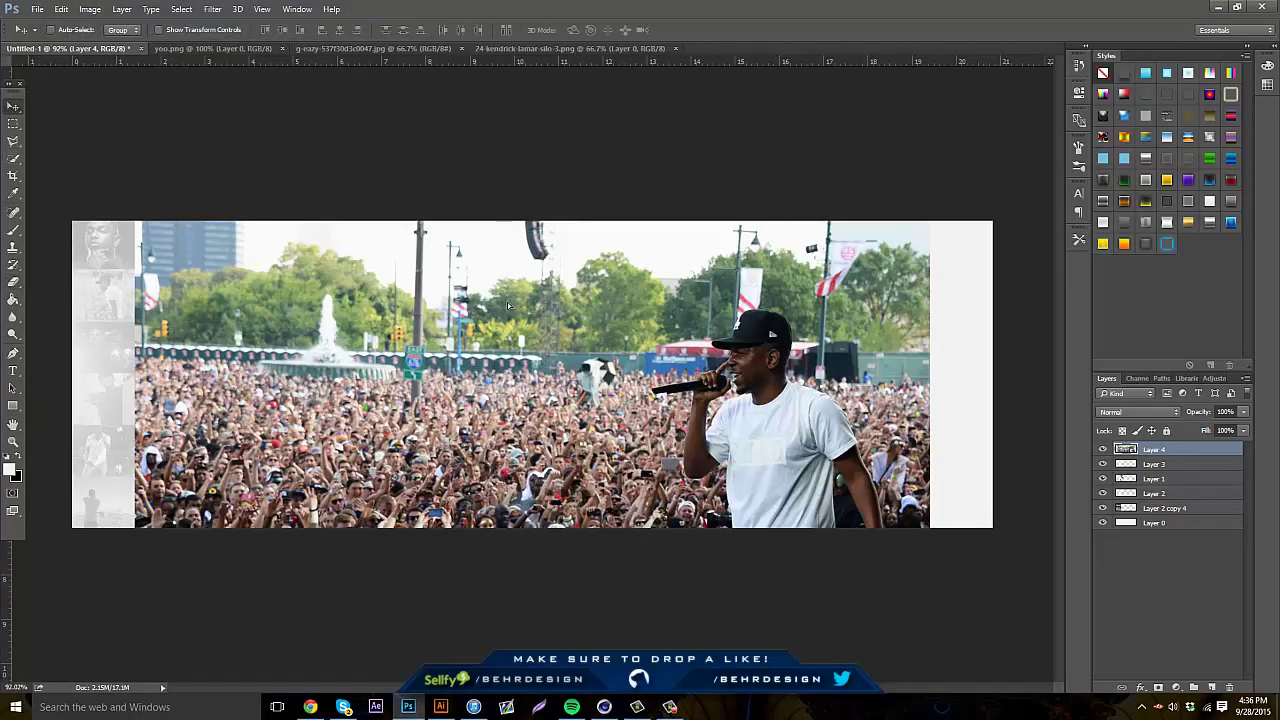
{"action": "left_click_drag", "start_coordinate": [508, 306], "coordinate": [609, 275]}
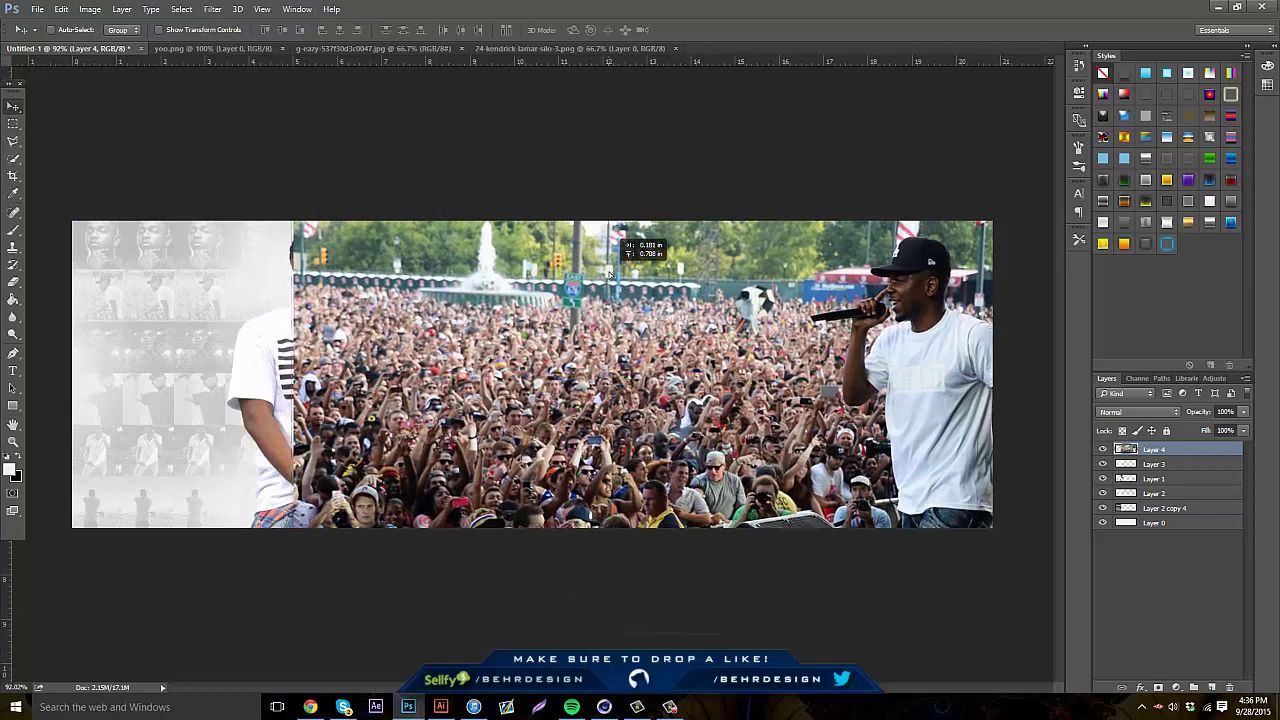
{"action": "left_click_drag", "start_coordinate": [690, 375], "coordinate": [700, 347]}
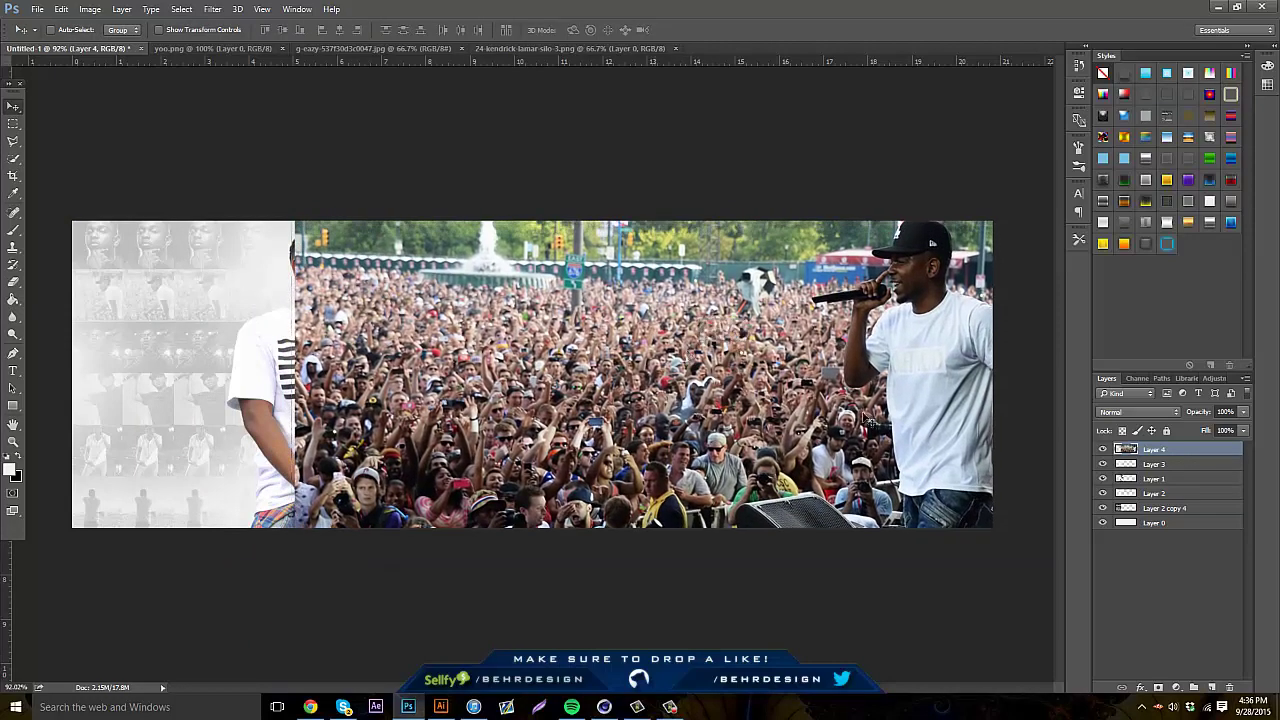
{"action": "left_click_drag", "start_coordinate": [1205, 470], "coordinate": [1167, 493]}
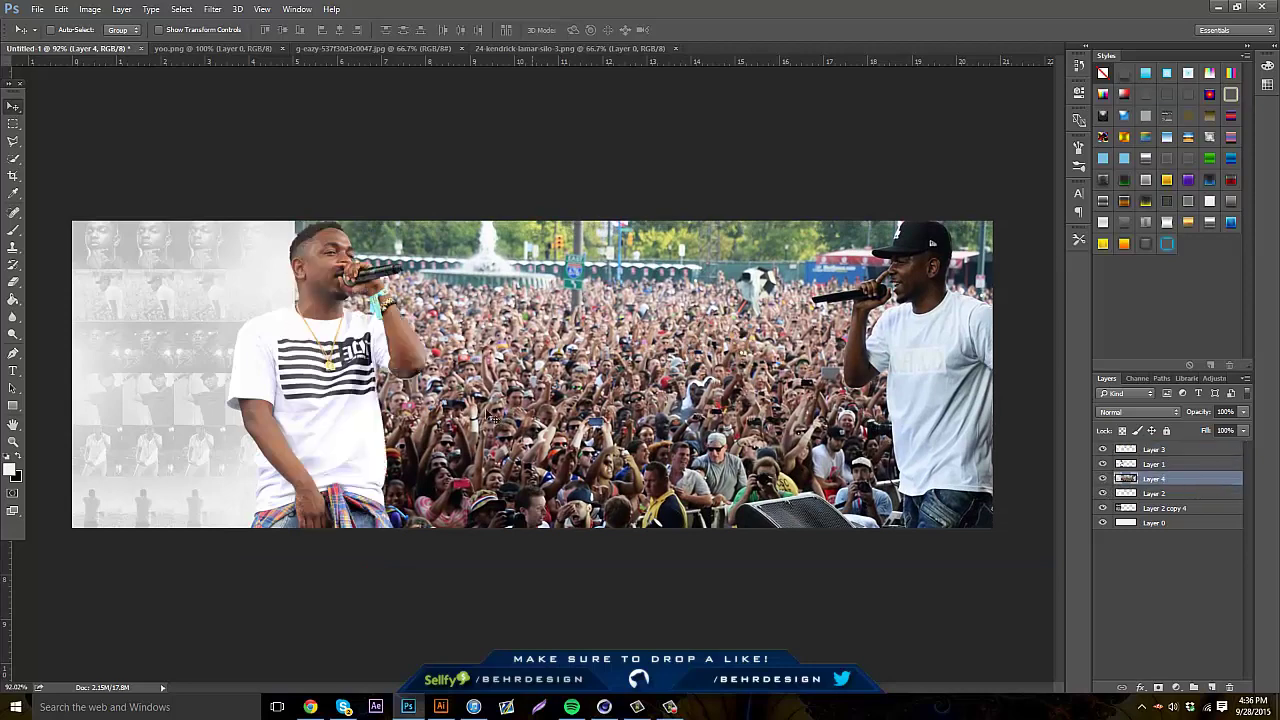
Try a rectangular selection over the banner's left part and lower the crowd photo's opacity to about 19%
{"action": "left_click", "coordinate": [13, 123]}
{"action": "left_click_drag", "start_coordinate": [72, 220], "coordinate": [333, 582]}
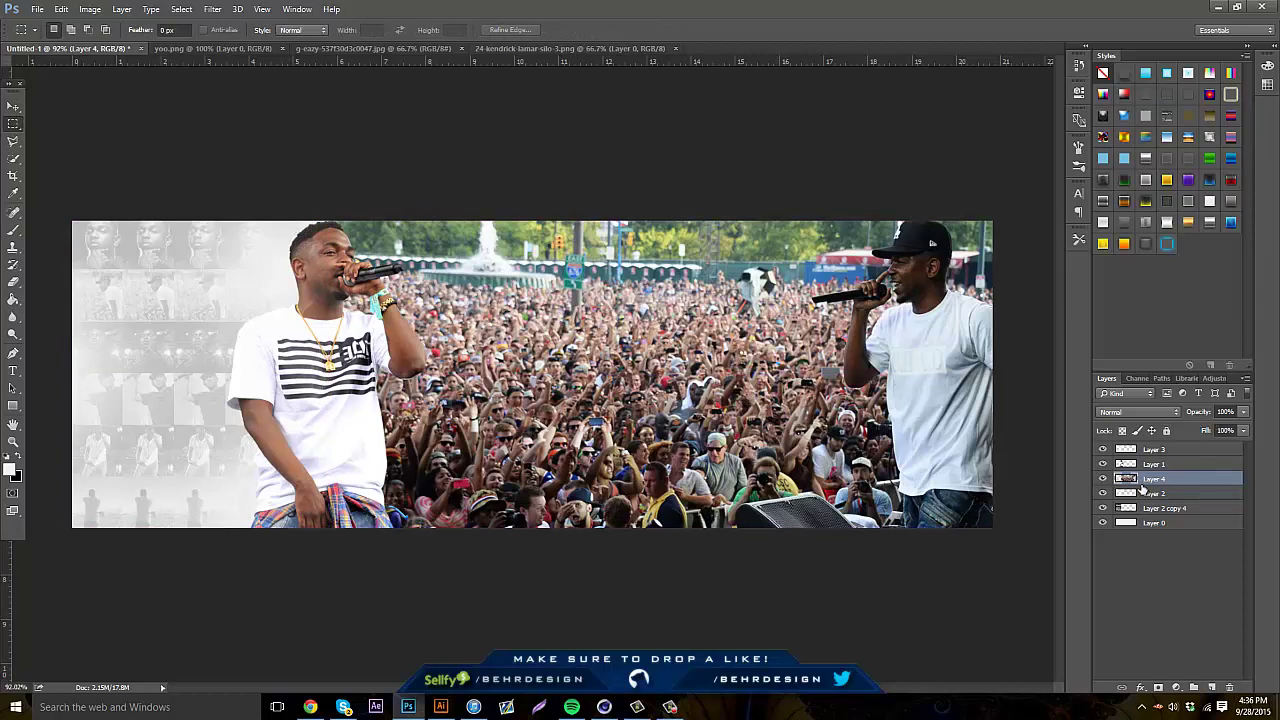
{"action": "left_click_drag", "start_coordinate": [1221, 432], "coordinate": [1188, 429]}
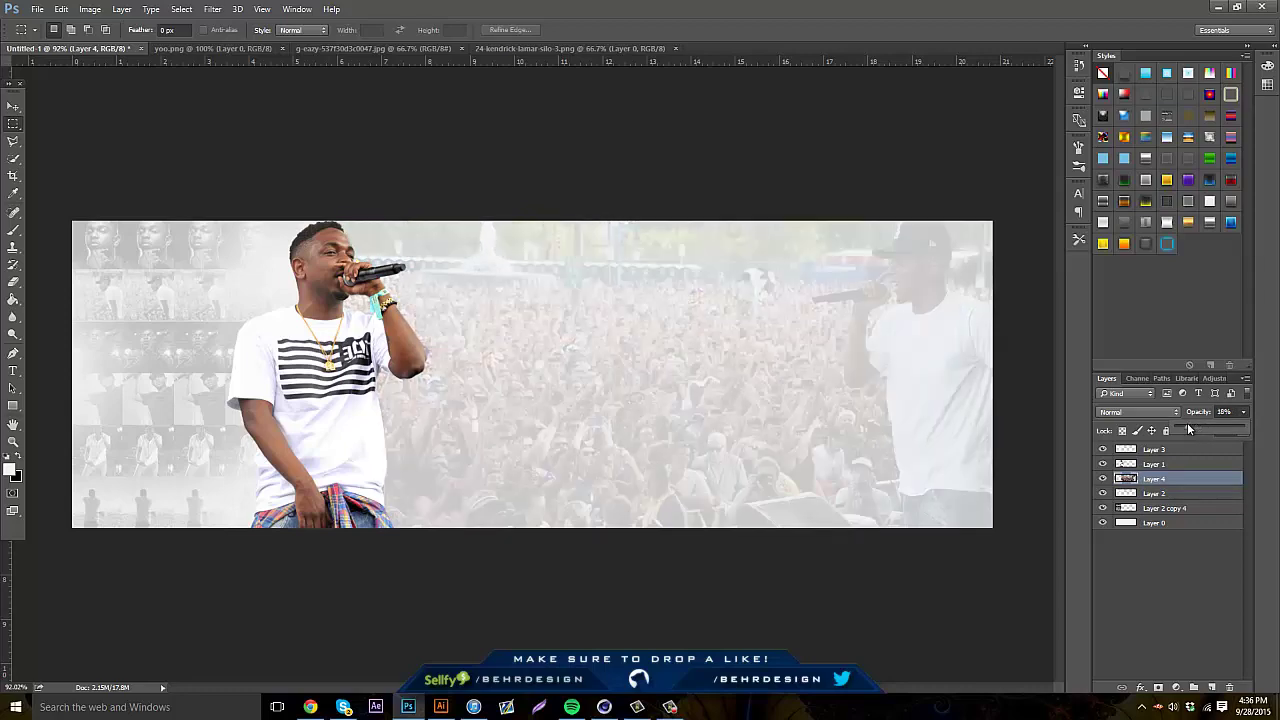
Apply a Black & White adjustment to the crowd photo
{"action": "left_click", "coordinate": [100, 9]}
{"action": "mouse_move", "coordinate": [120, 43]}
{"action": "left_click", "coordinate": [330, 140]}
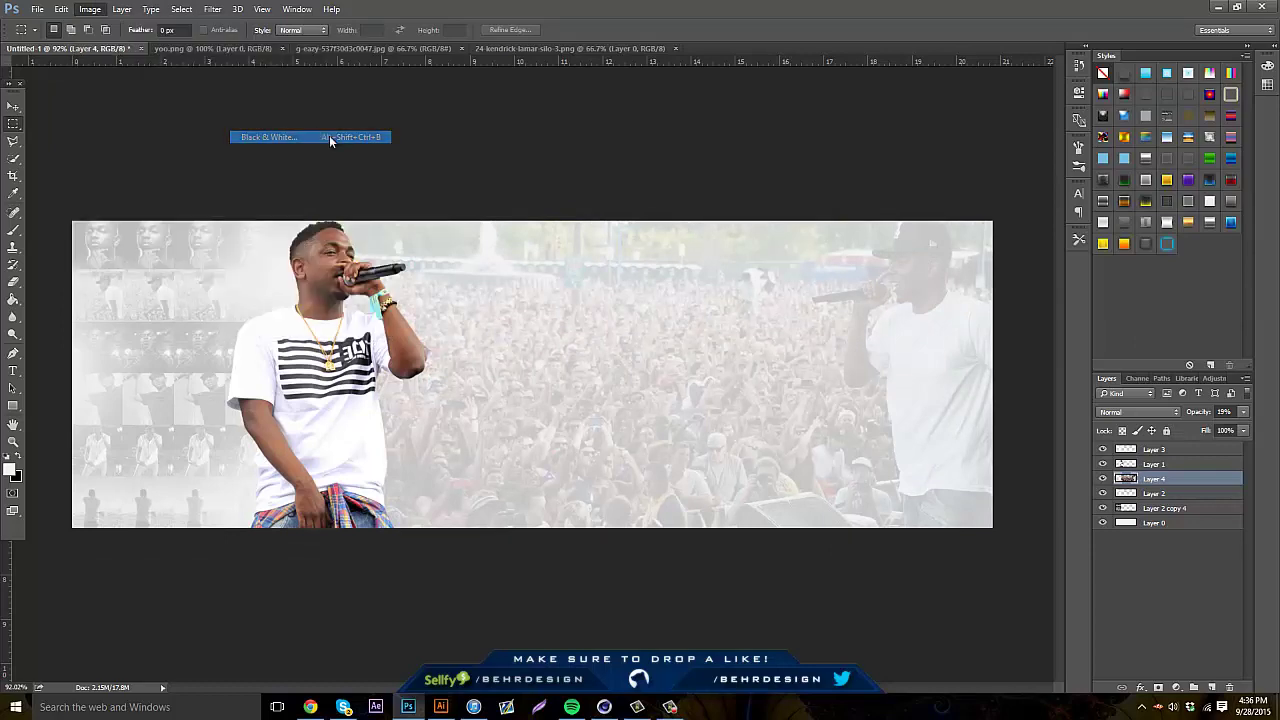
{"action": "left_click", "coordinate": [994, 255]}
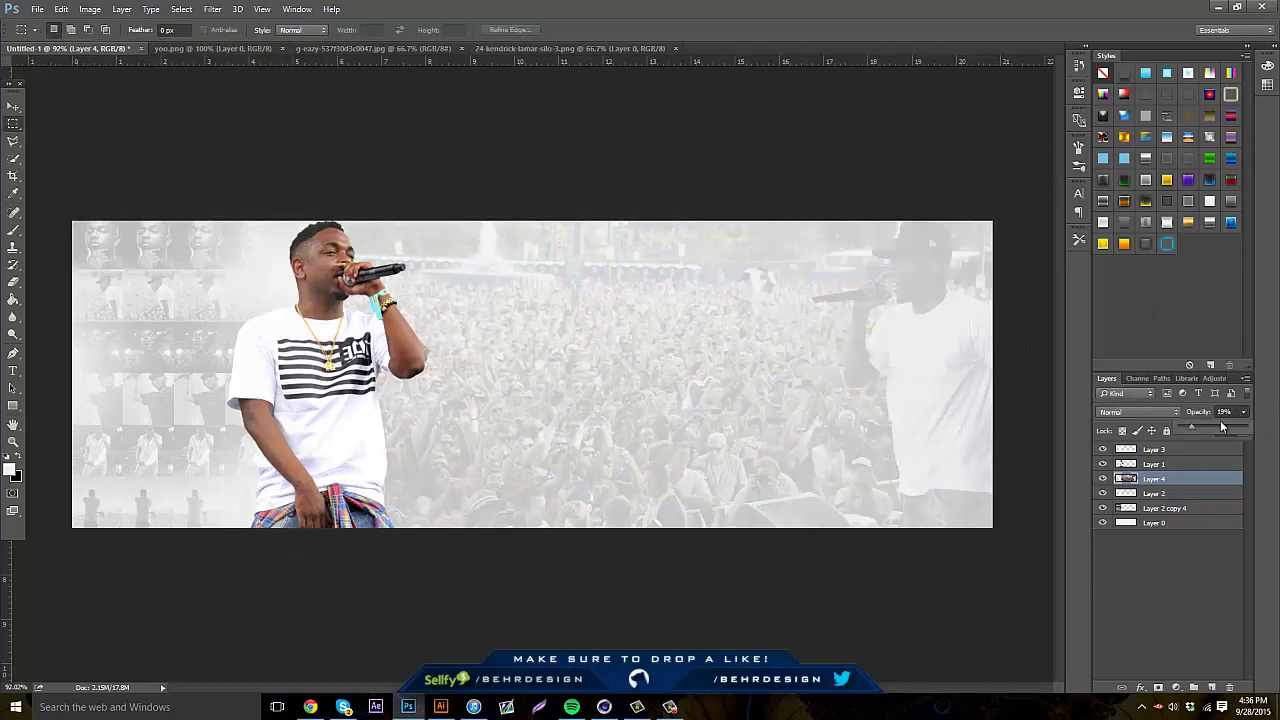
Fade the crowd photo to 0% opacity and delete its layer
{"action": "left_click_drag", "start_coordinate": [1188, 424], "coordinate": [1120, 430]}
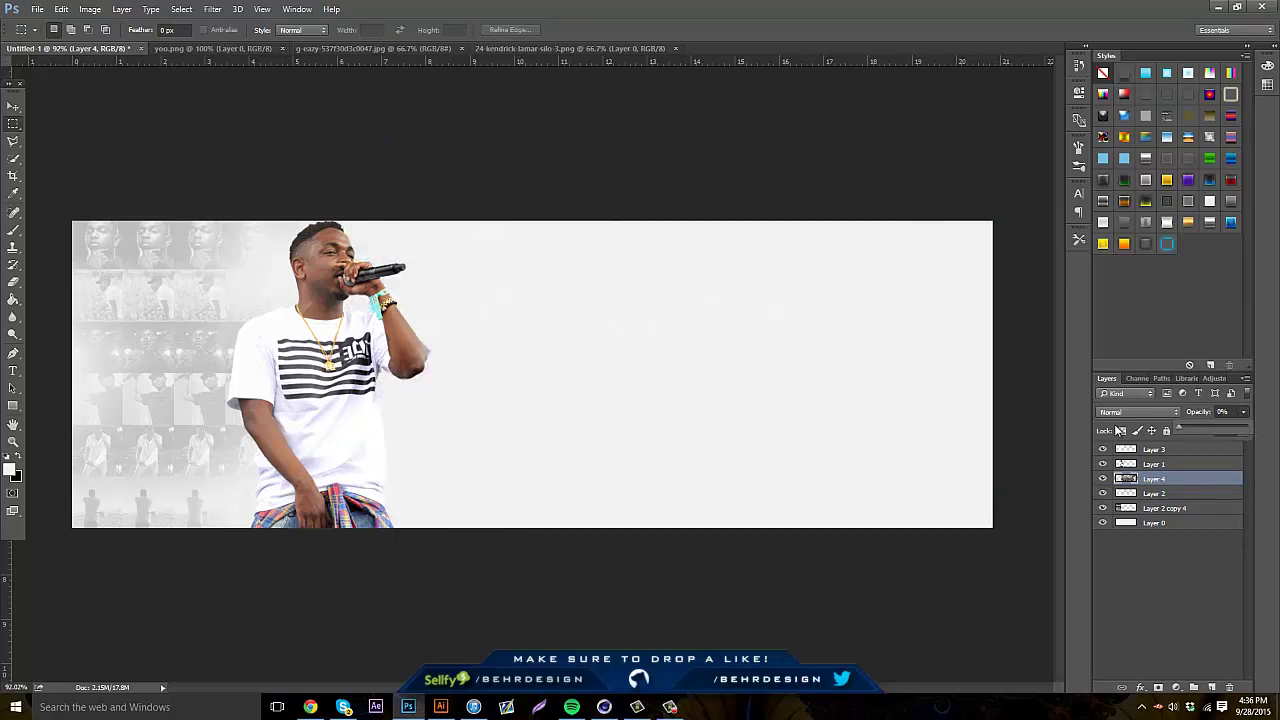
{"action": "left_click", "coordinate": [1227, 690]}
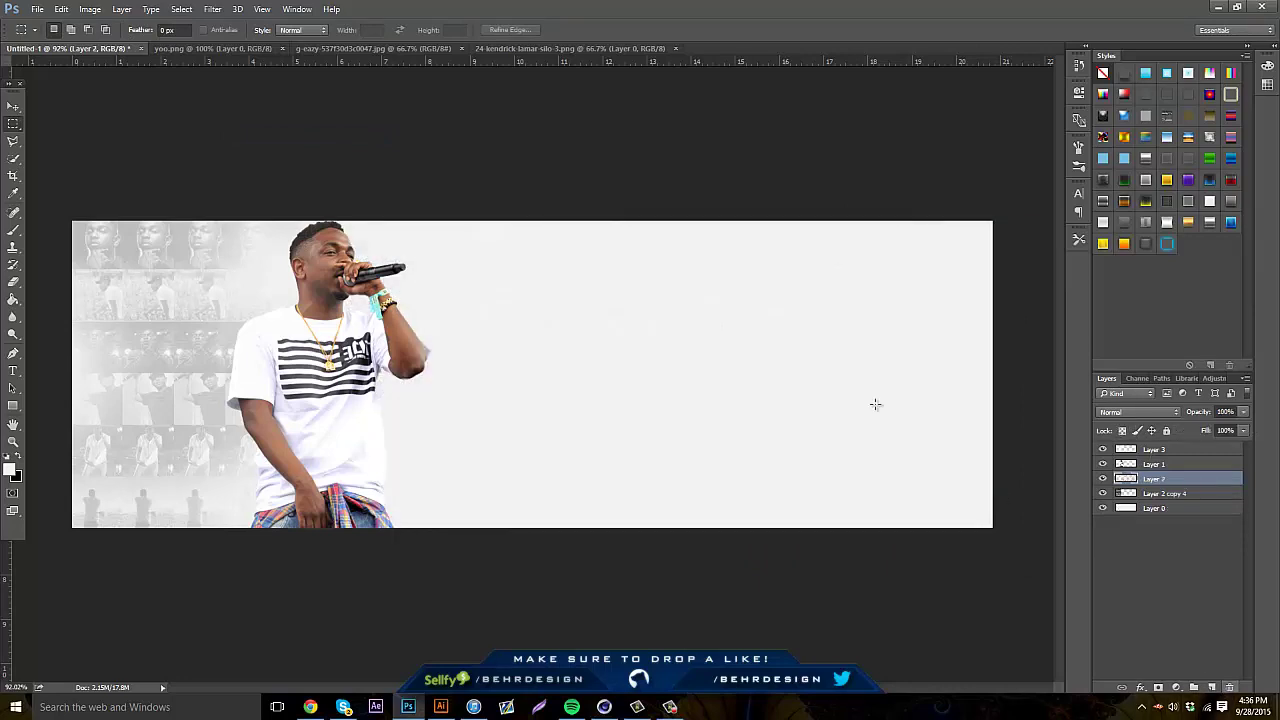
Open the Carbon_v2.psd stock pack from the desktop
{"action": "left_click", "coordinate": [37, 9]}
{"action": "left_click", "coordinate": [48, 42]}
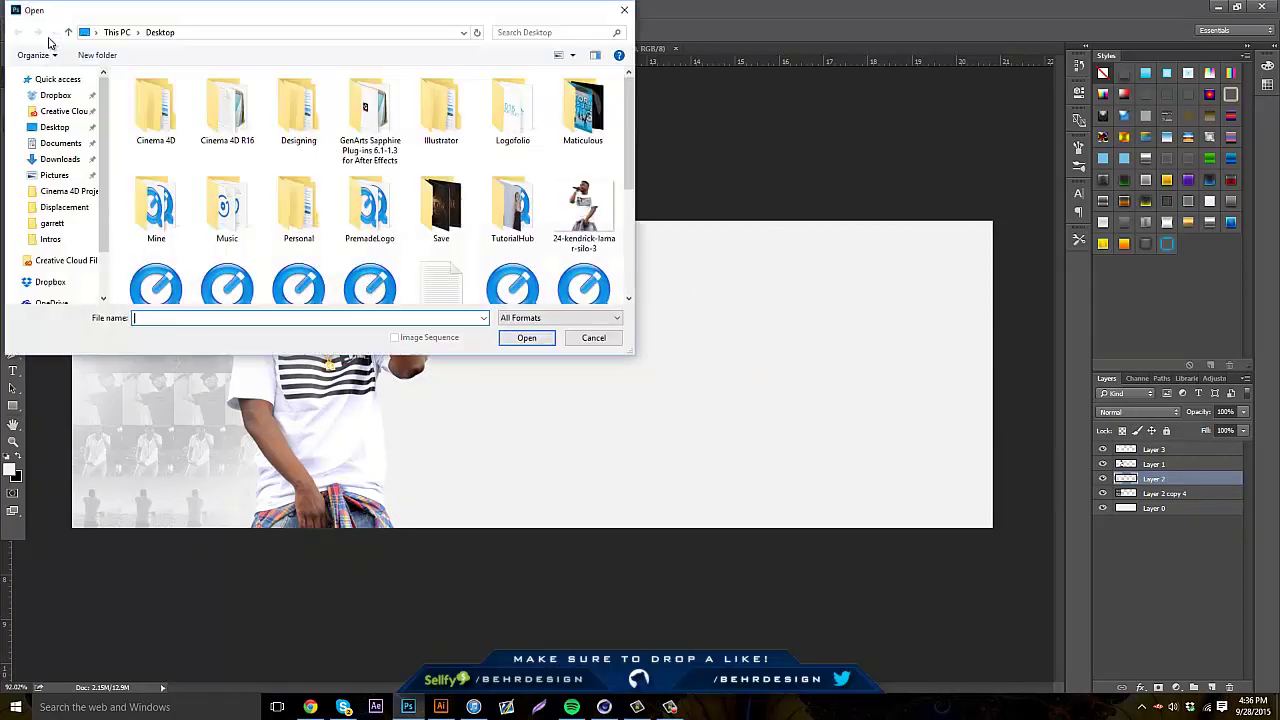
{"action": "key", "text": "Escape"}
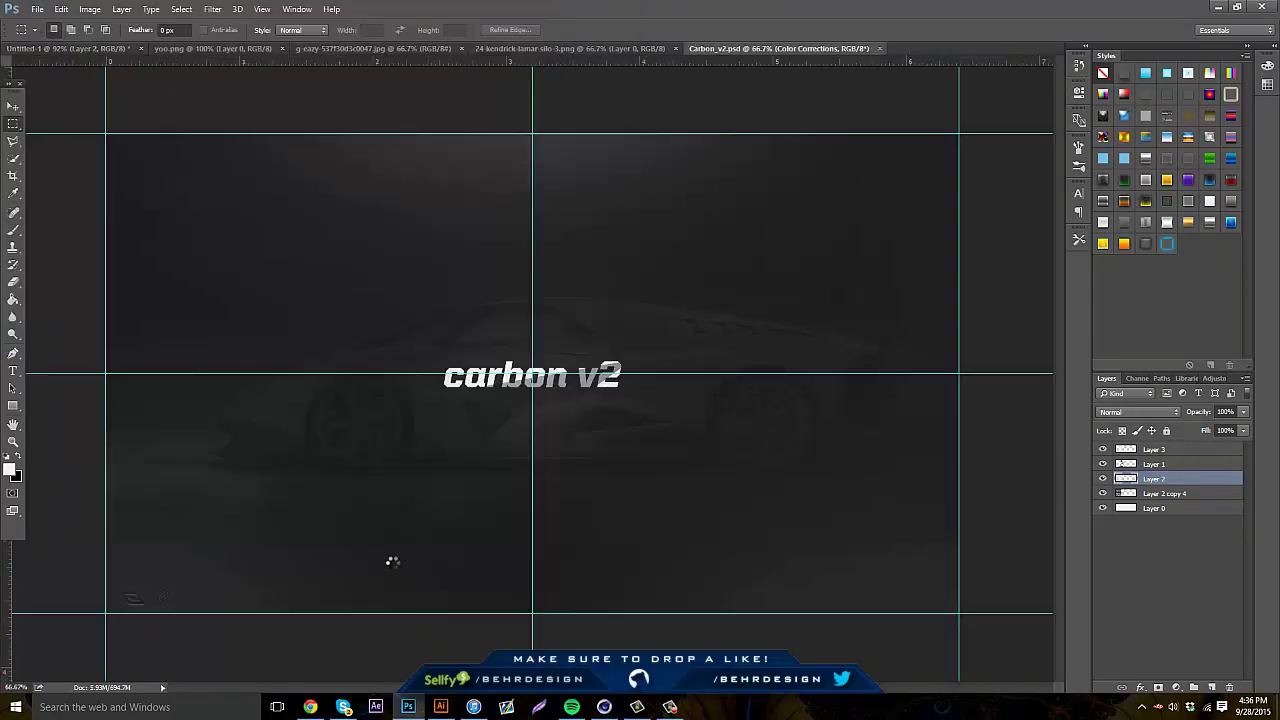
{"action": "left_click", "coordinate": [773, 379]}
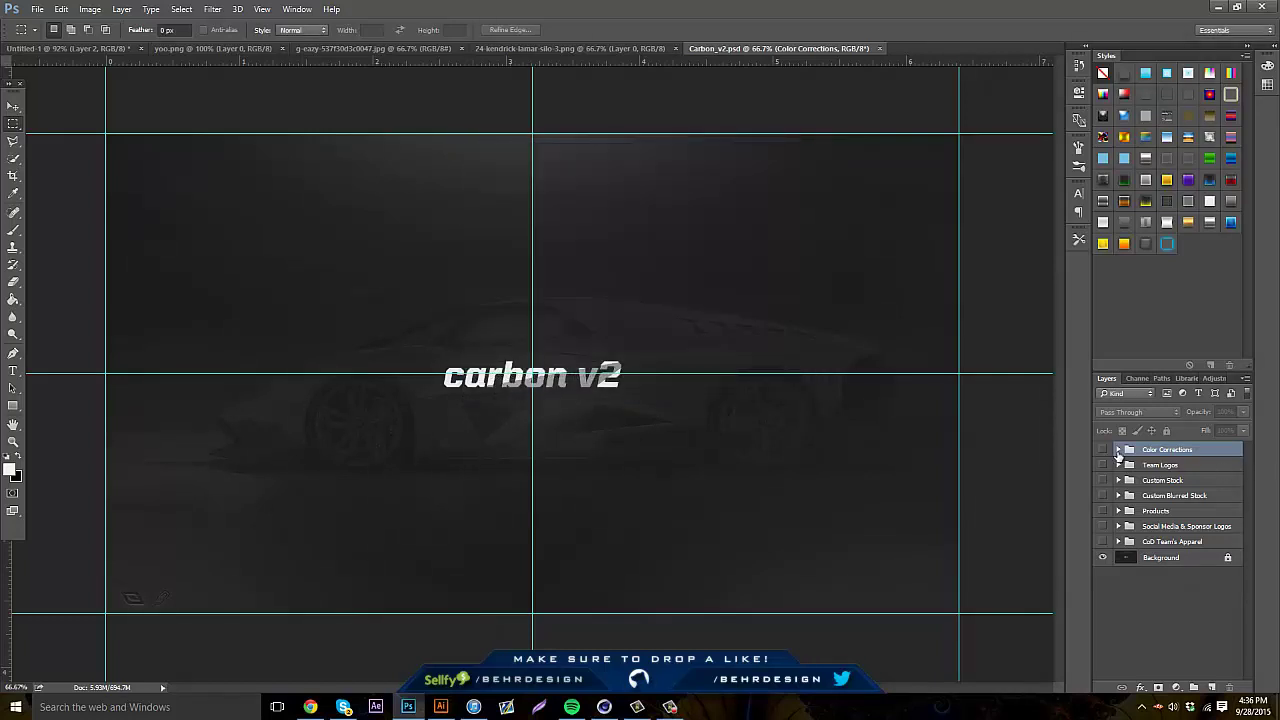
Show white texture 1 in the Custom Stock group and copy it into the banner document, beneath the cutout
{"action": "left_click", "coordinate": [1118, 480]}
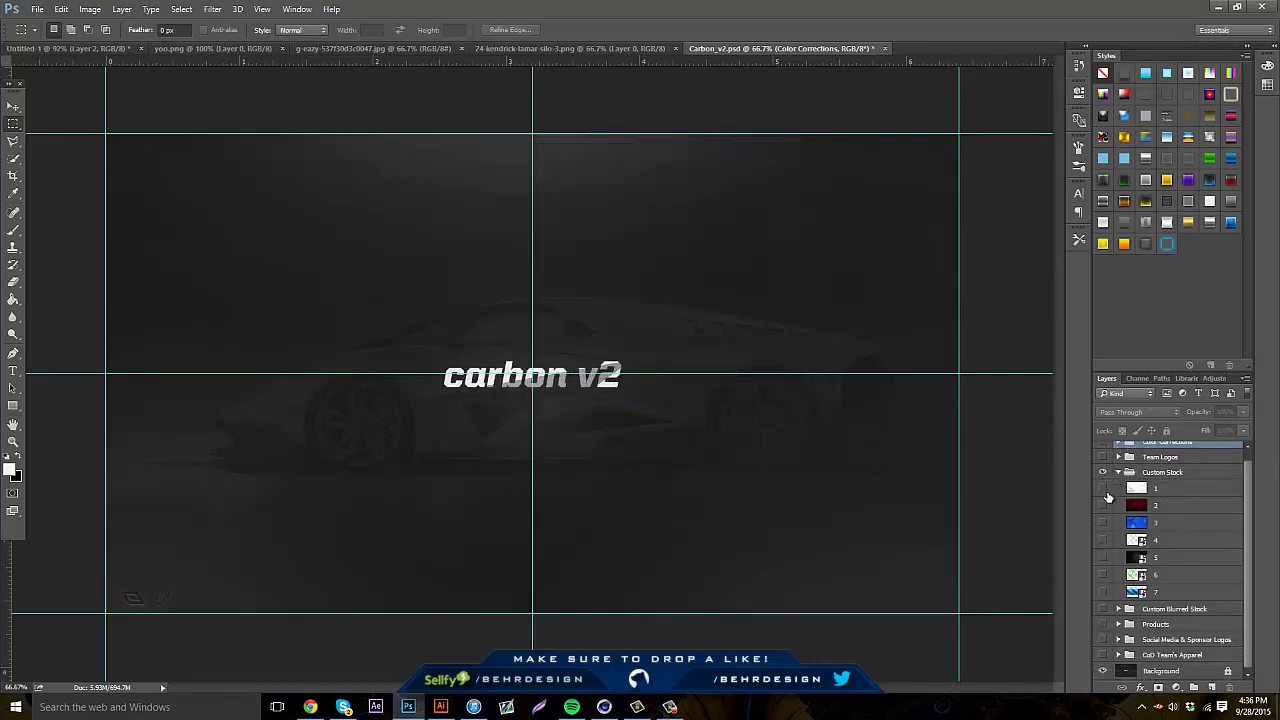
{"action": "left_click", "coordinate": [1103, 487]}
{"action": "left_click", "coordinate": [1160, 487]}
{"action": "left_click", "coordinate": [12, 107]}
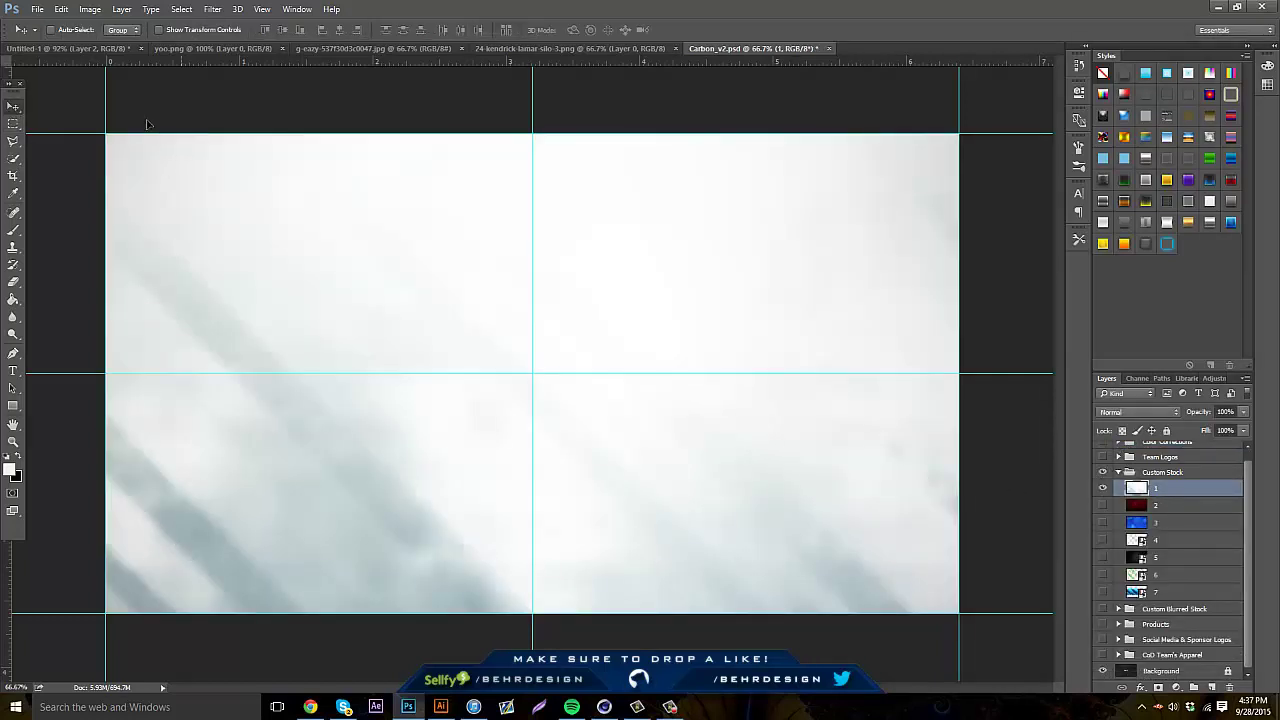
{"action": "left_click", "coordinate": [113, 49]}
{"action": "left_click_drag", "start_coordinate": [113, 60], "coordinate": [520, 275]}
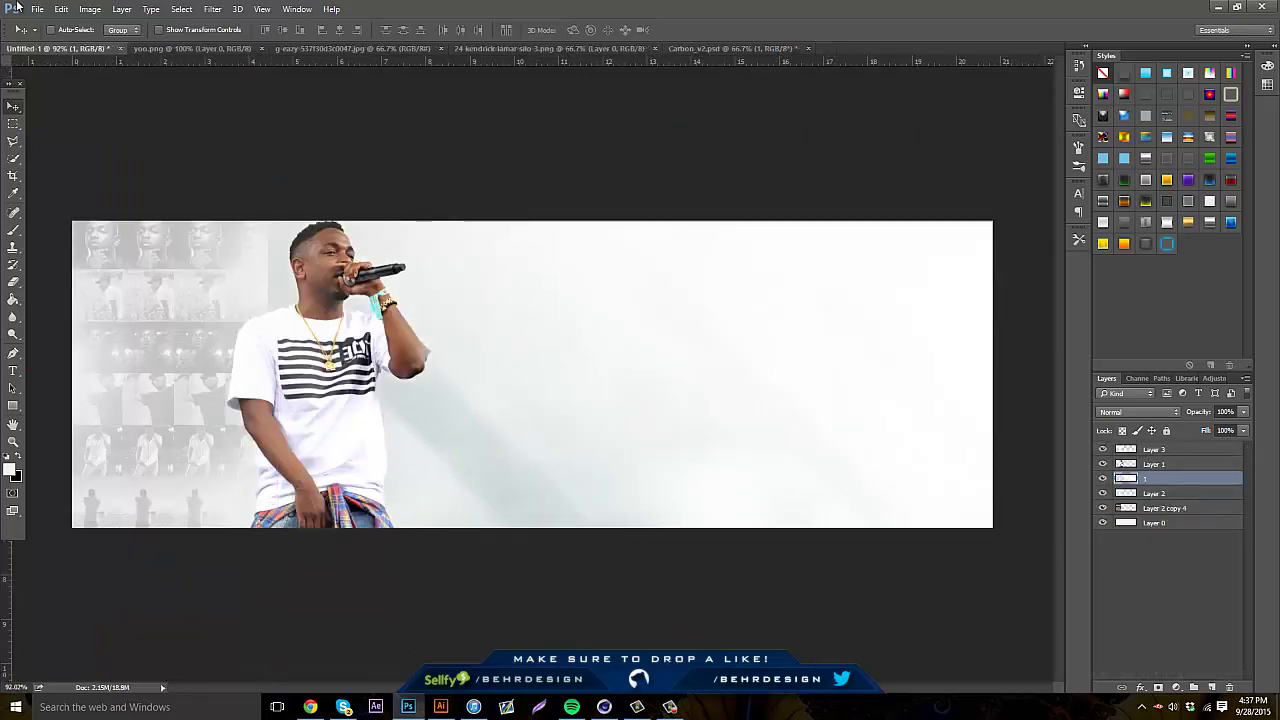
Flip the white texture horizontally and move it so its edge no longer cuts through the background beside the cutout
{"action": "left_click", "coordinate": [61, 9]}
{"action": "mouse_move", "coordinate": [210, 281]}
{"action": "left_click", "coordinate": [345, 418]}
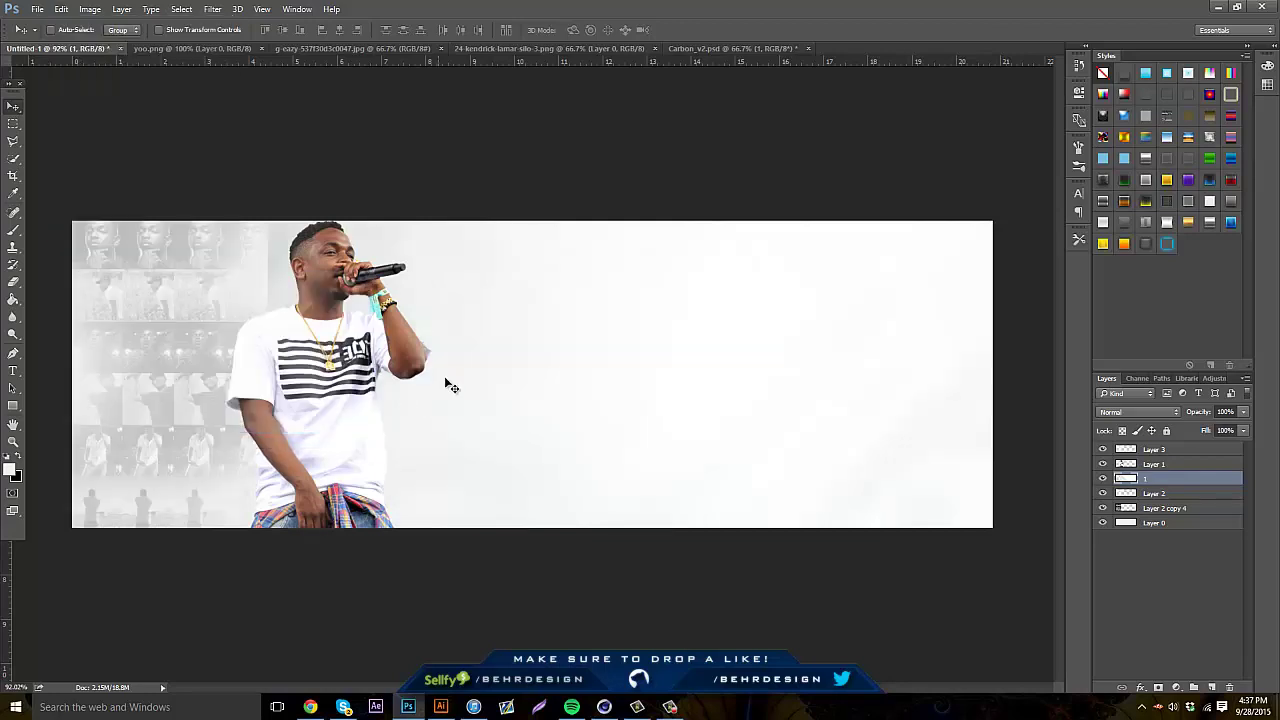
{"action": "left_click_drag", "start_coordinate": [451, 387], "coordinate": [604, 350]}
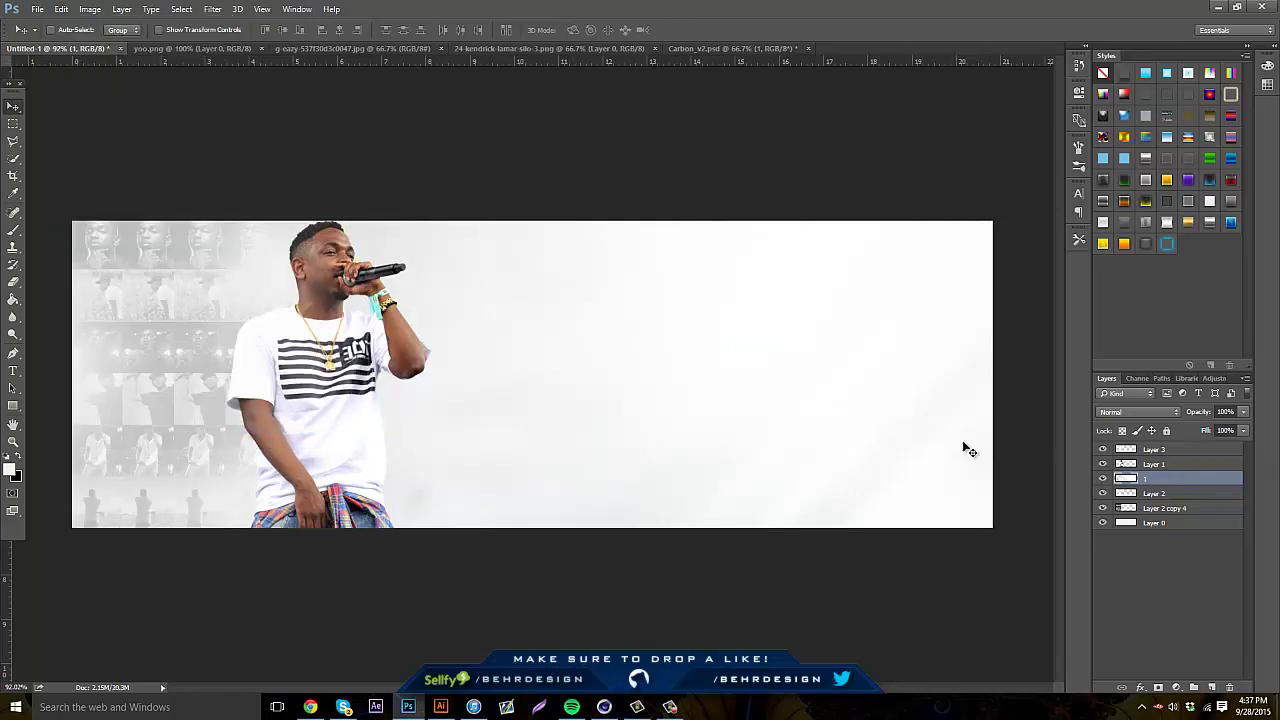
Return to Carbon_v2.psd, hide texture 1 and preview Custom Stock textures 4, 3 and 2 one at a time
{"action": "left_click", "coordinate": [752, 48]}
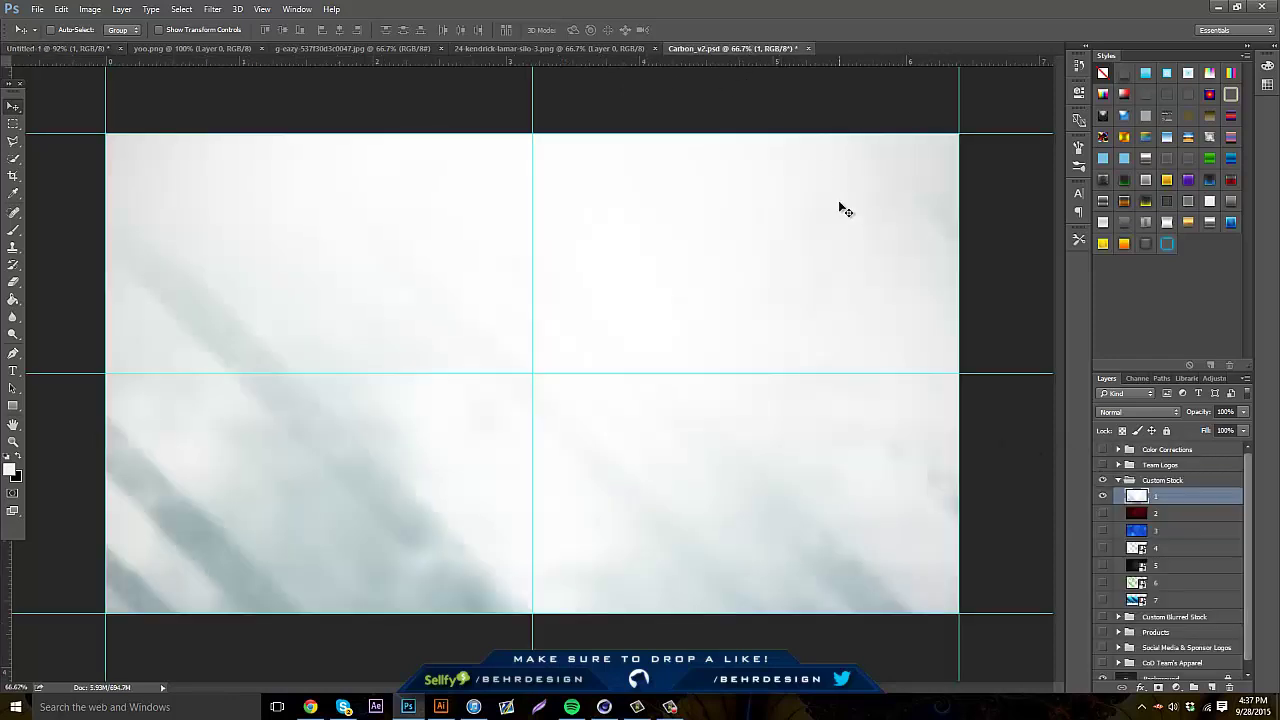
{"action": "left_click", "coordinate": [1102, 496]}
{"action": "left_click", "coordinate": [1102, 548]}
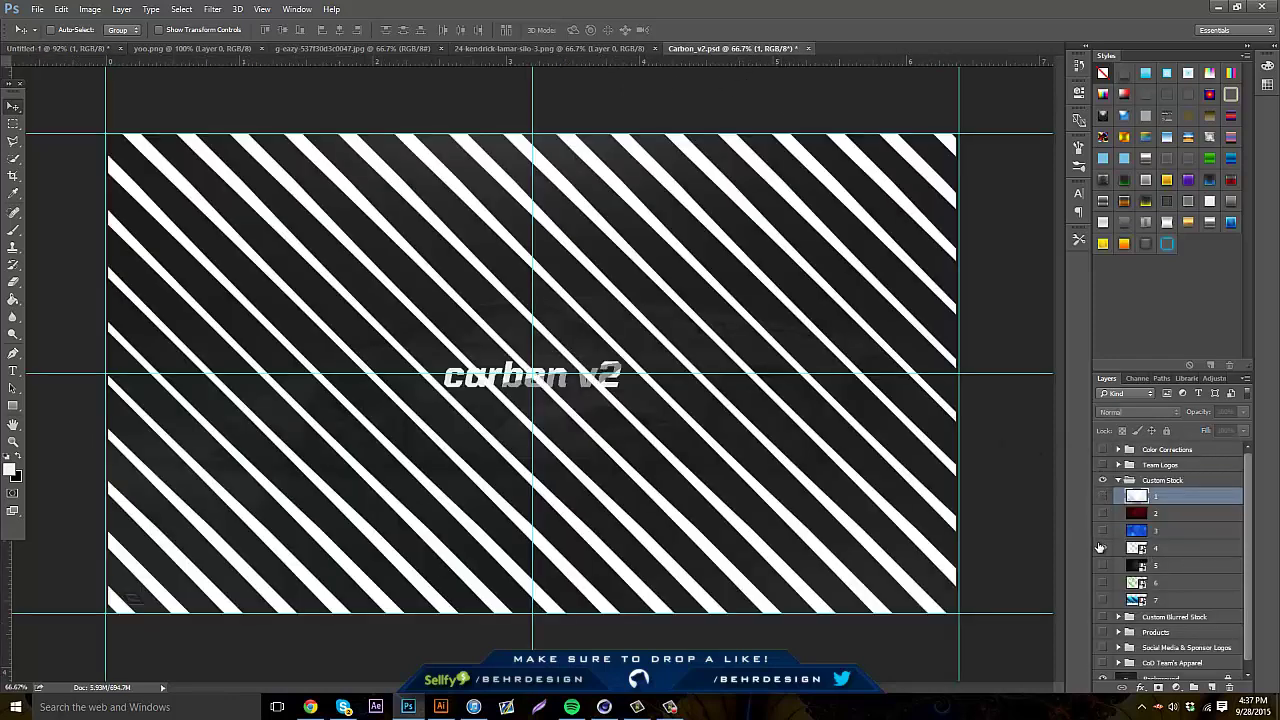
{"action": "left_click", "coordinate": [1102, 548]}
{"action": "left_click", "coordinate": [1102, 530]}
{"action": "left_click", "coordinate": [1102, 530]}
{"action": "left_click", "coordinate": [1102, 513]}
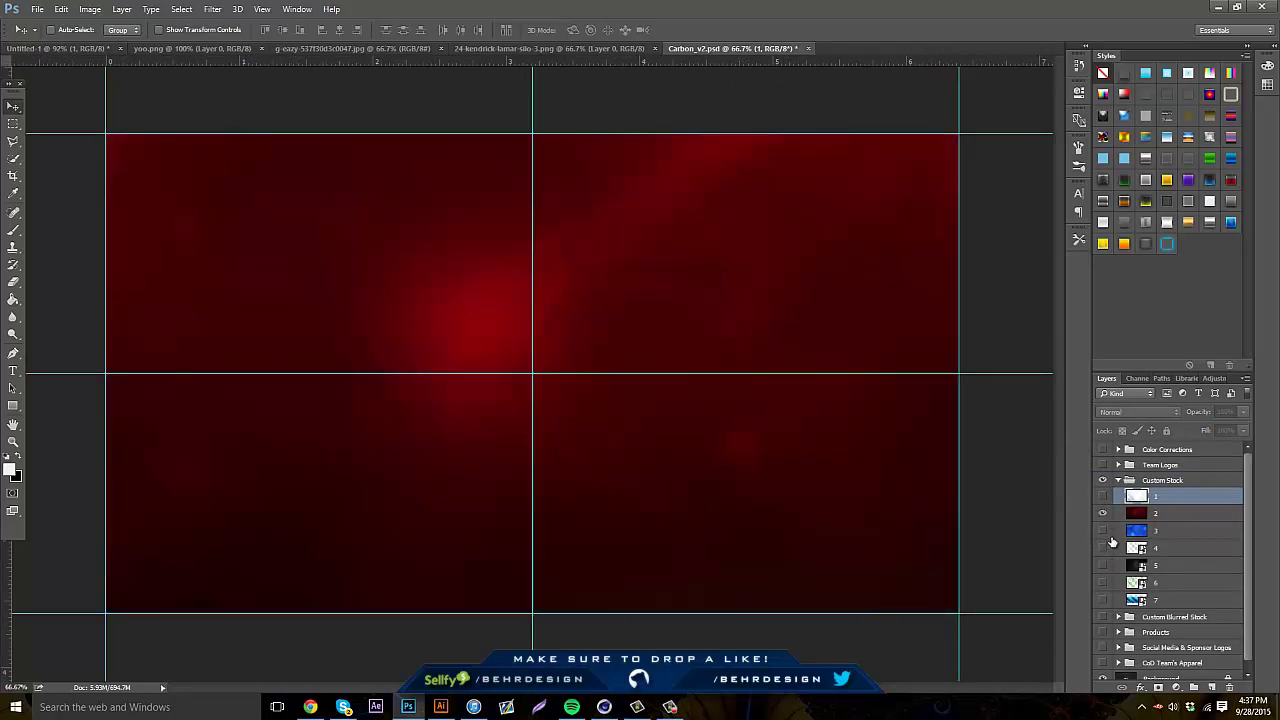
{"action": "left_click", "coordinate": [1103, 548]}
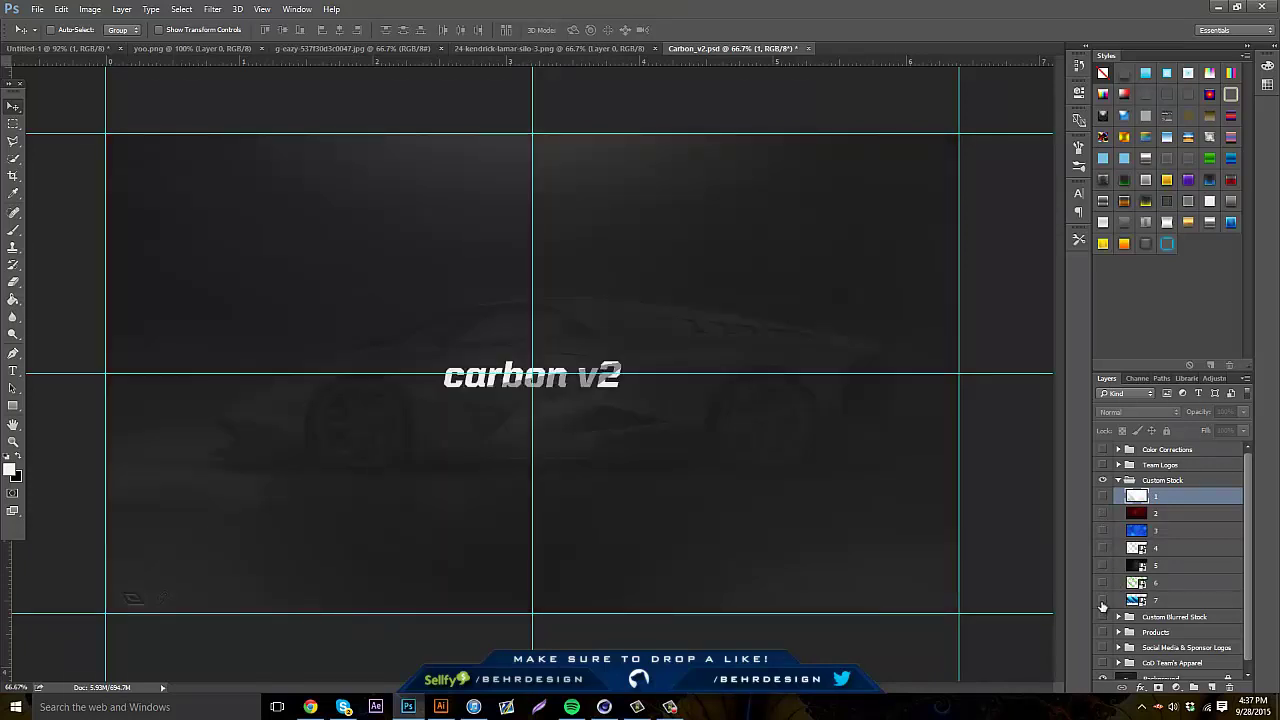
Show the blue striped stock graphic 7, copy it across the whole banner and place its layer above all others
{"action": "left_click", "coordinate": [1102, 600]}
{"action": "left_click", "coordinate": [1165, 600]}
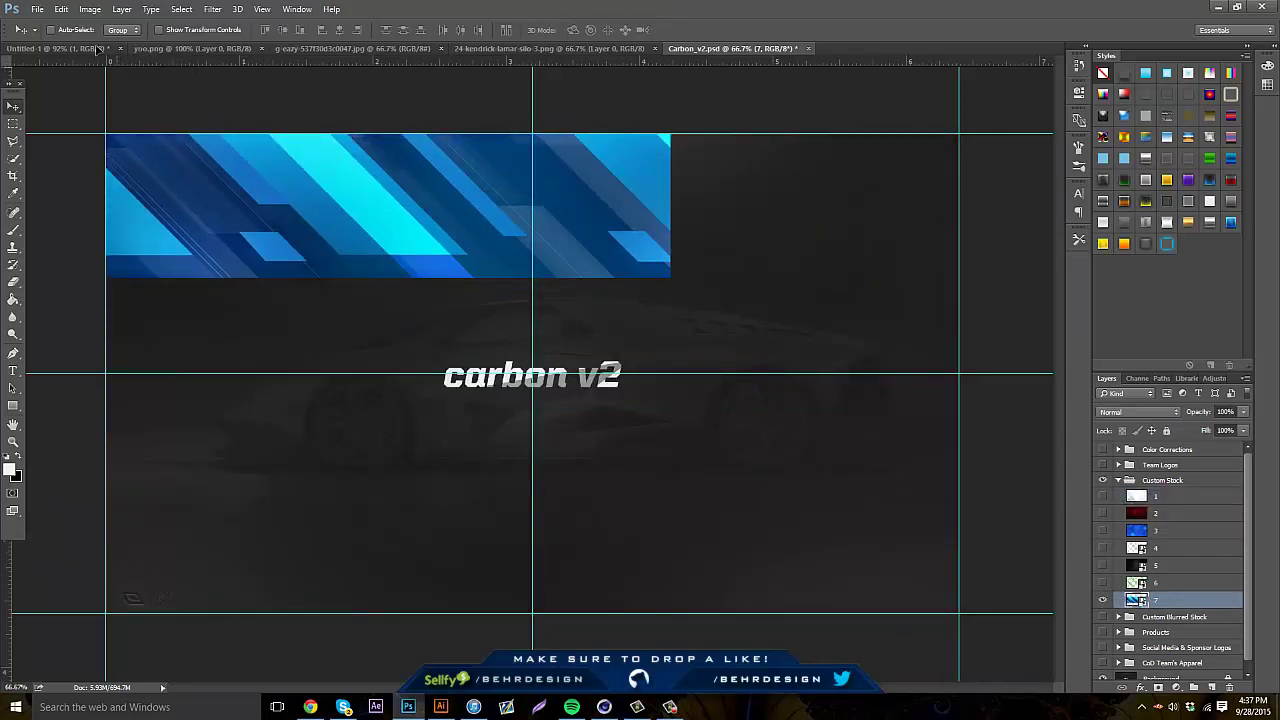
{"action": "left_click_drag", "start_coordinate": [97, 49], "coordinate": [454, 353]}
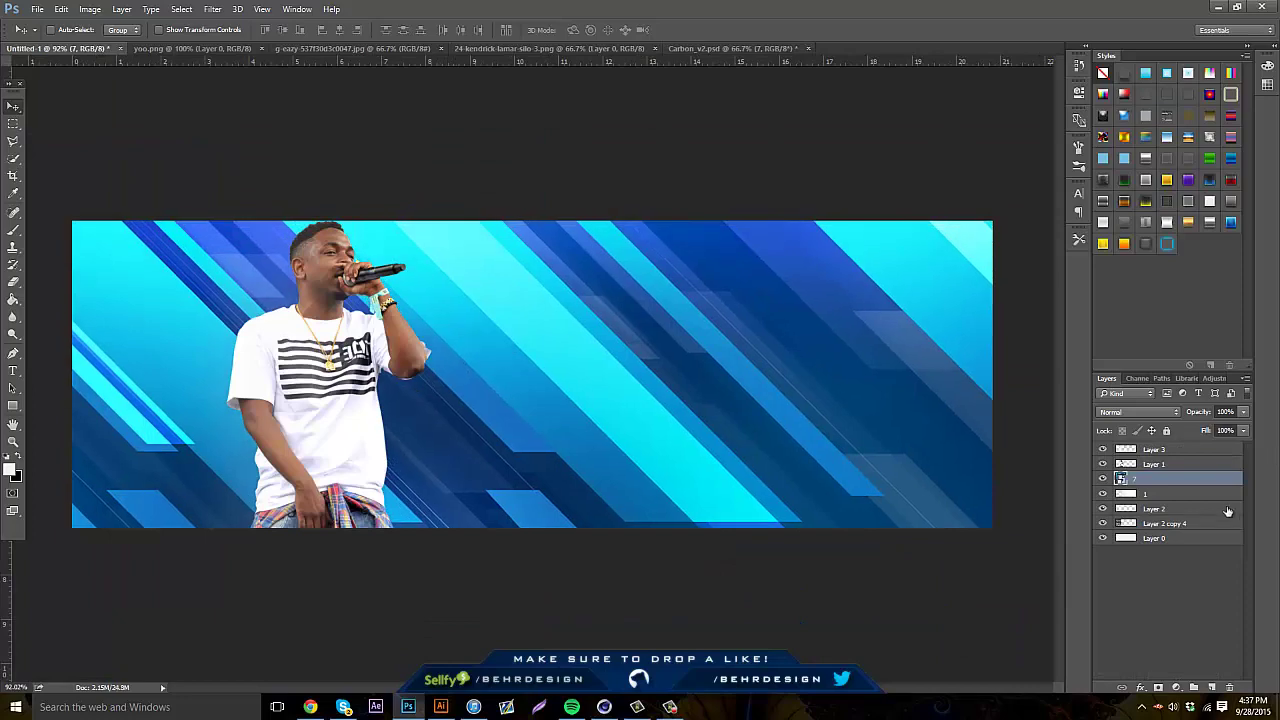
{"action": "left_click_drag", "start_coordinate": [1202, 468], "coordinate": [1198, 447]}
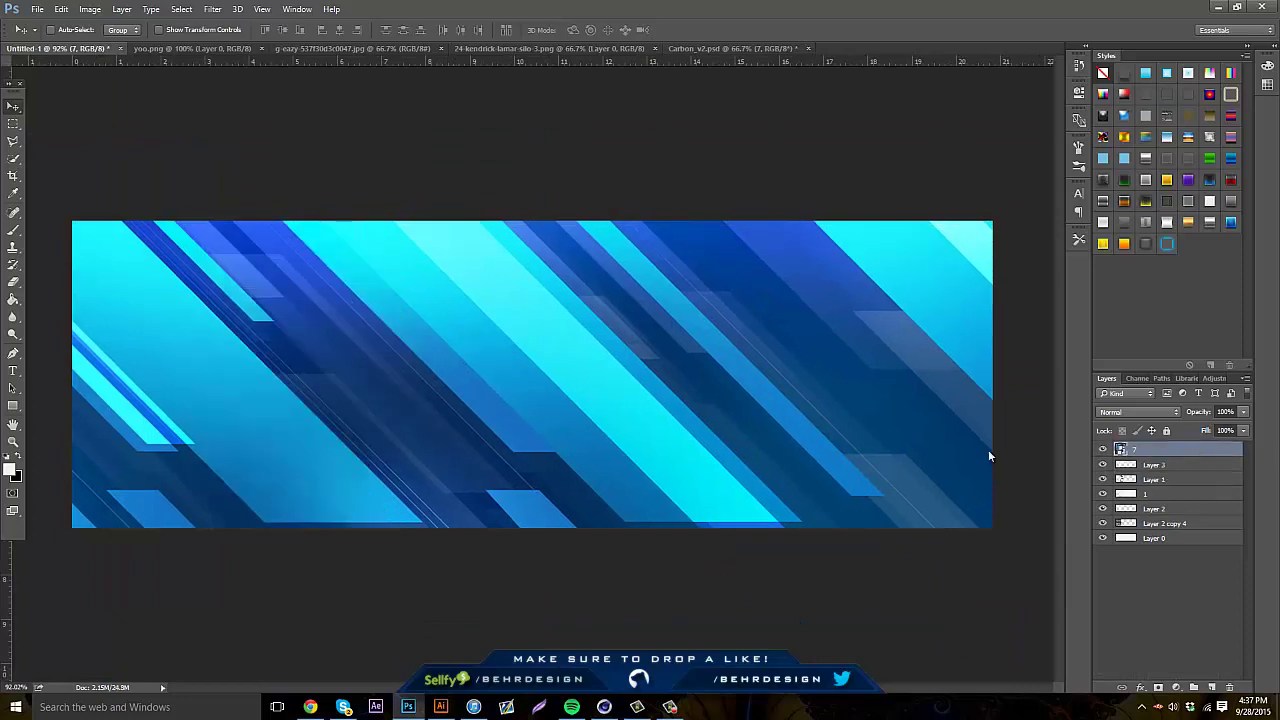
Apply a default Black & White adjustment to the striped graphic and set its blend mode to Screen
{"action": "left_click", "coordinate": [100, 9]}
{"action": "mouse_move", "coordinate": [110, 43]}
{"action": "left_click", "coordinate": [280, 134]}
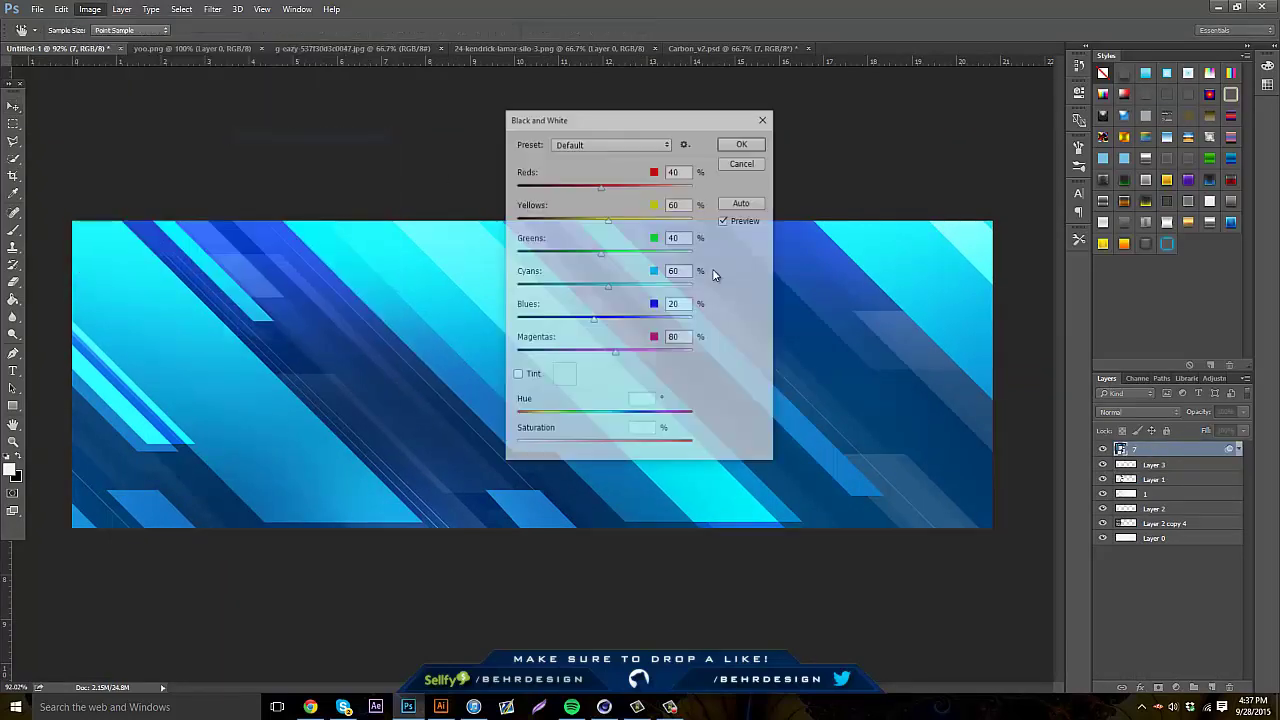
{"action": "left_click", "coordinate": [743, 143]}
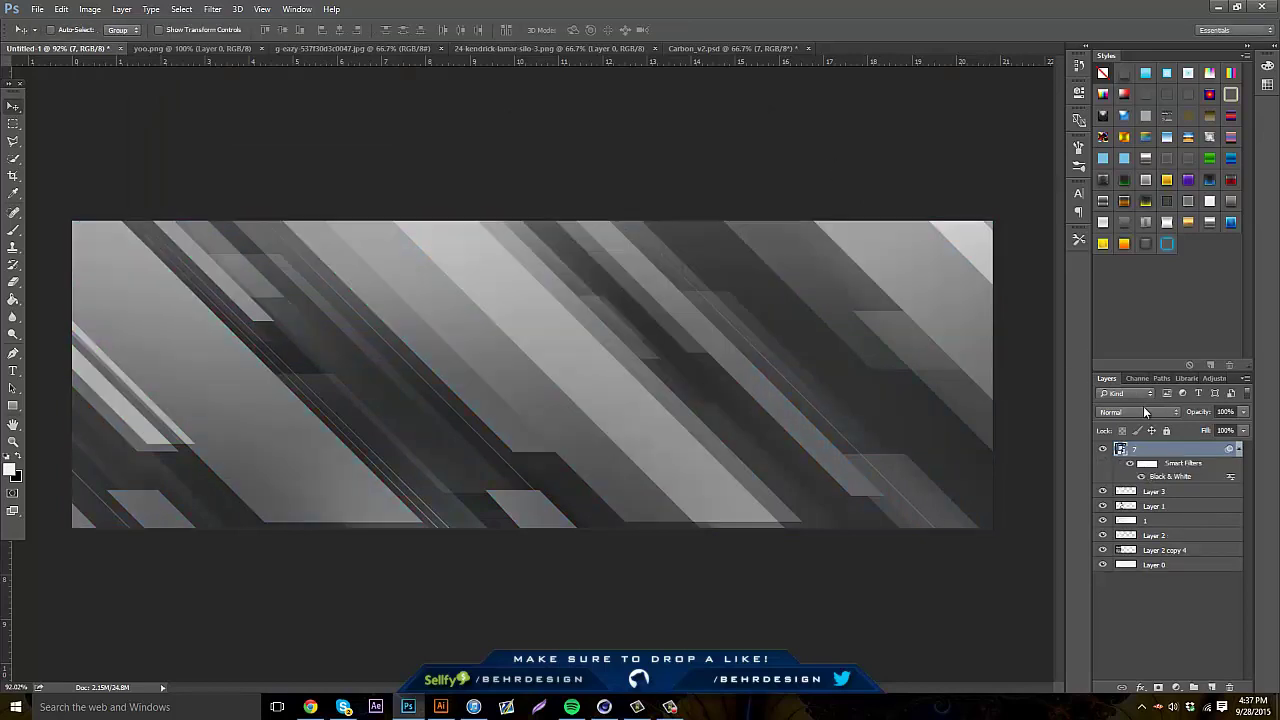
{"action": "left_click", "coordinate": [1138, 412]}
{"action": "left_click", "coordinate": [1133, 507]}
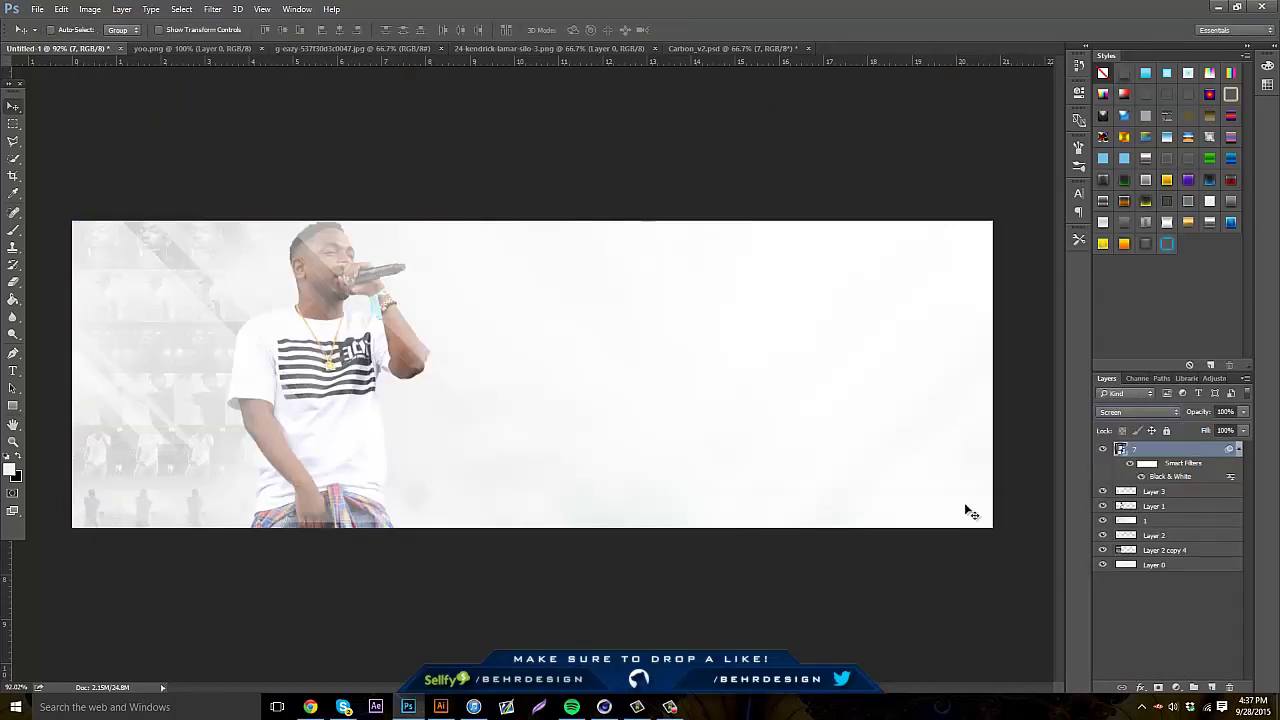
Rasterize the striped graphic's layer and erase it over the cutout and the photo tiles
{"action": "left_click", "coordinate": [13, 281]}
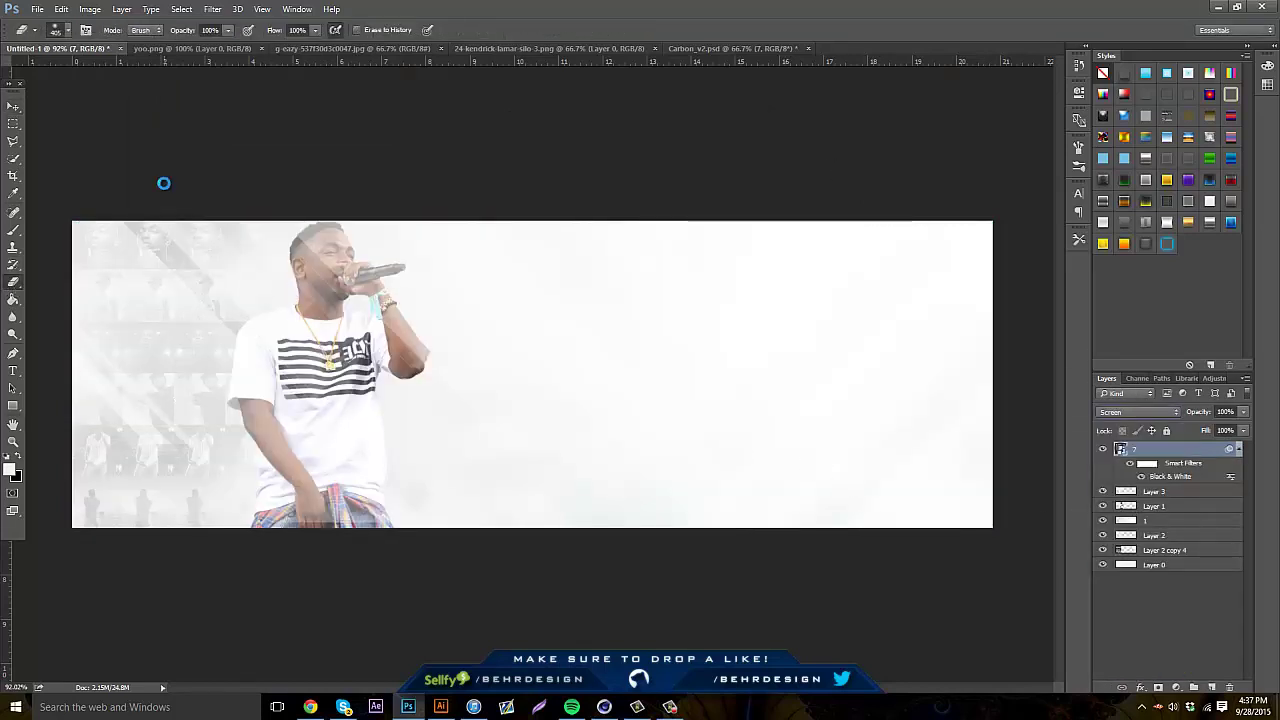
{"action": "left_click", "coordinate": [548, 247]}
{"action": "left_click", "coordinate": [599, 278]}
{"action": "mouse_move", "coordinate": [391, 337]}
{"action": "left_mouse_down"}
{"action": "mouse_move", "coordinate": [452, 466]}
{"action": "mouse_move", "coordinate": [434, 482]}
{"action": "mouse_move", "coordinate": [359, 342]}
{"action": "mouse_move", "coordinate": [376, 306]}
{"action": "mouse_move", "coordinate": [251, 487]}
{"action": "mouse_move", "coordinate": [196, 530]}
{"action": "mouse_move", "coordinate": [104, 401]}
{"action": "mouse_move", "coordinate": [84, 224]}
{"action": "mouse_move", "coordinate": [132, 213]}
{"action": "mouse_move", "coordinate": [200, 320]}
{"action": "left_mouse_up"}
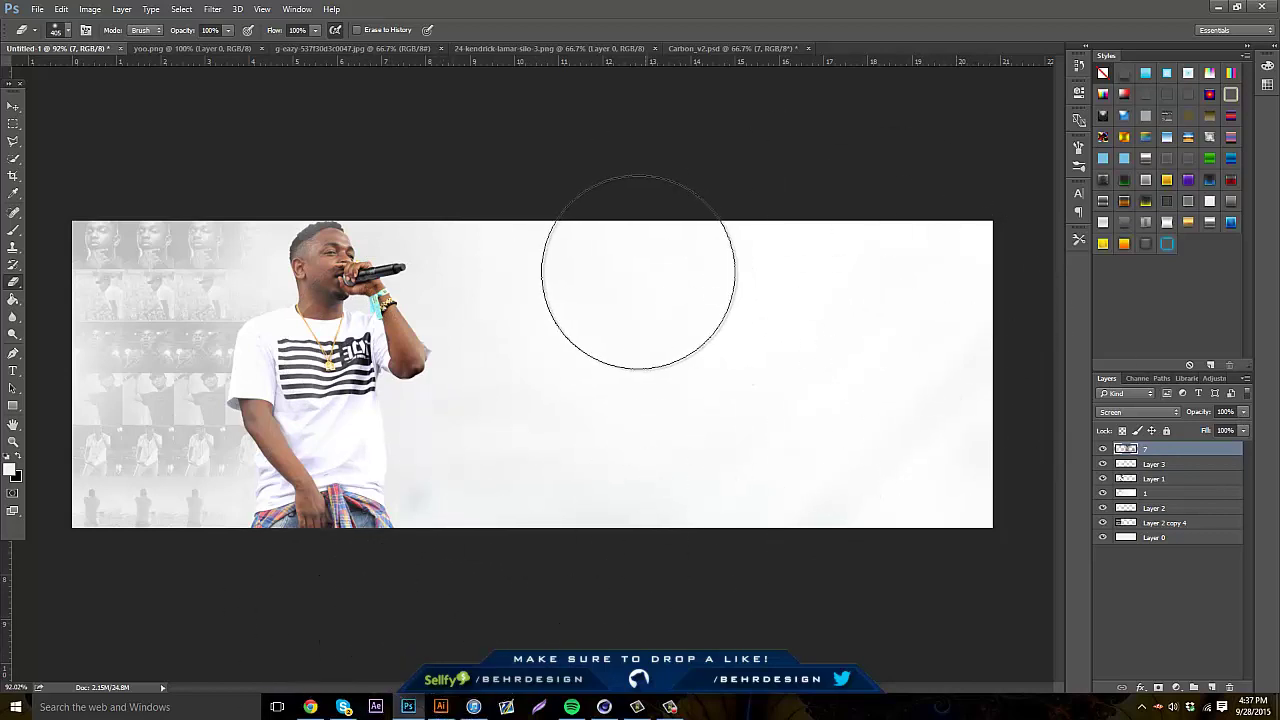
Start opening a file and look through the desktop's Personal, Keep and Save folders for the signature image
{"action": "left_click", "coordinate": [36, 9]}
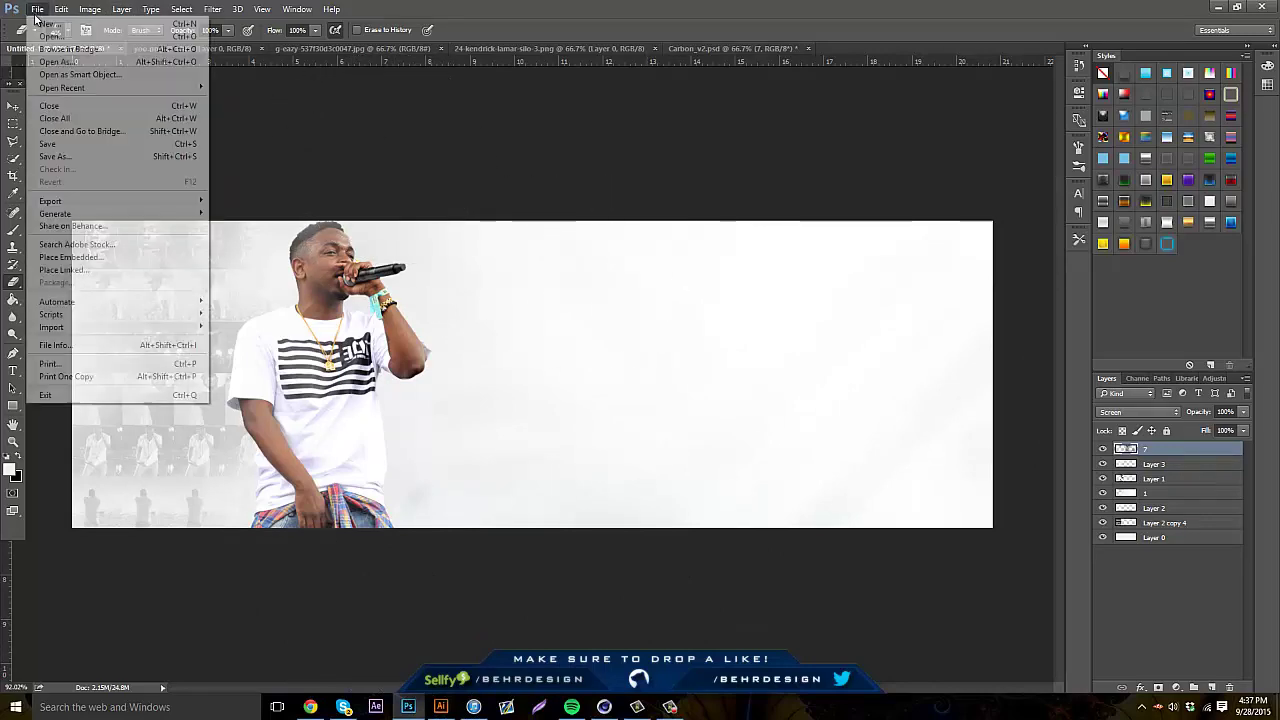
{"action": "left_click", "coordinate": [40, 38]}
{"action": "type", "text": "sig"}
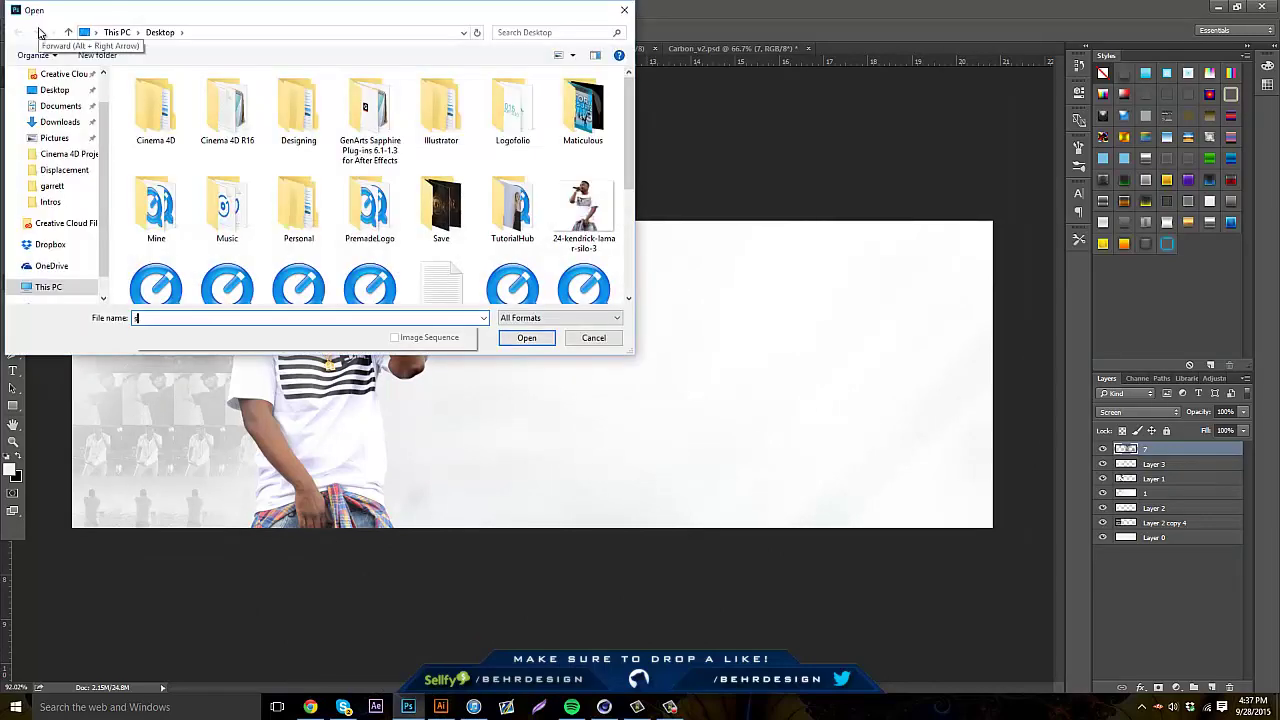
{"action": "scroll", "coordinate": [383, 153], "scroll_direction": "down", "scroll_amount": 4}
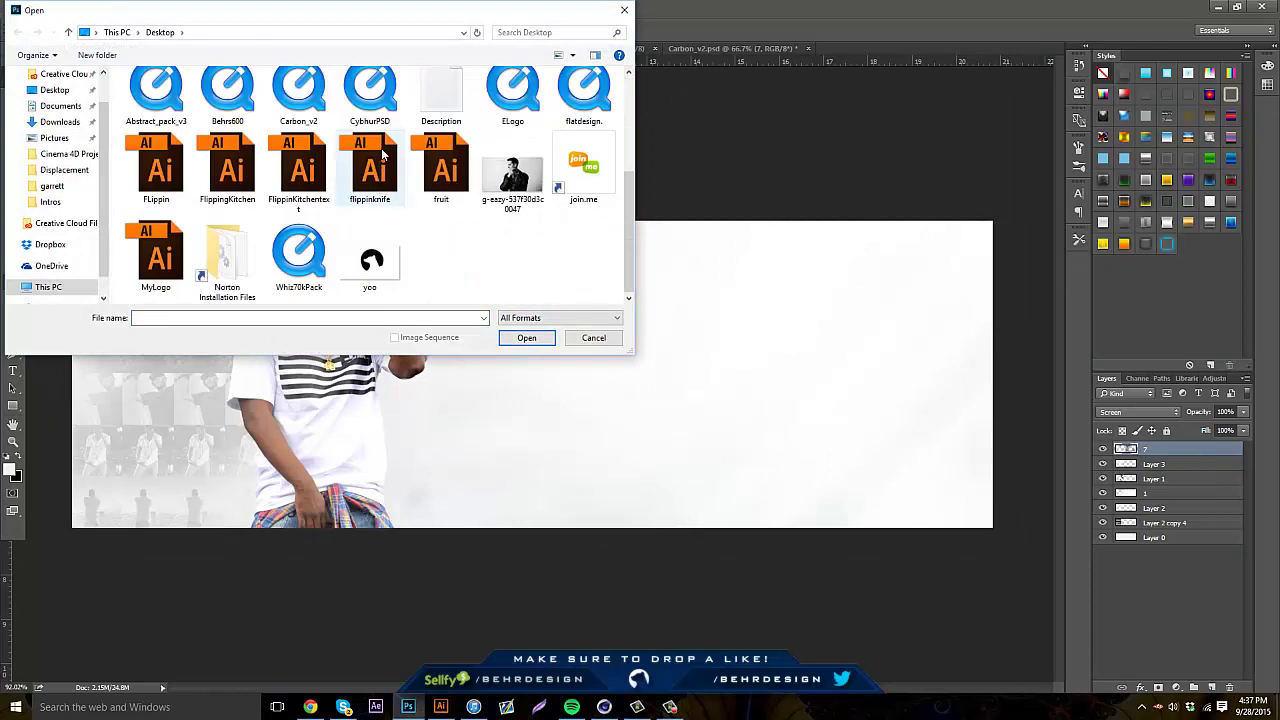
{"action": "scroll", "coordinate": [366, 178], "scroll_direction": "up", "scroll_amount": 3}
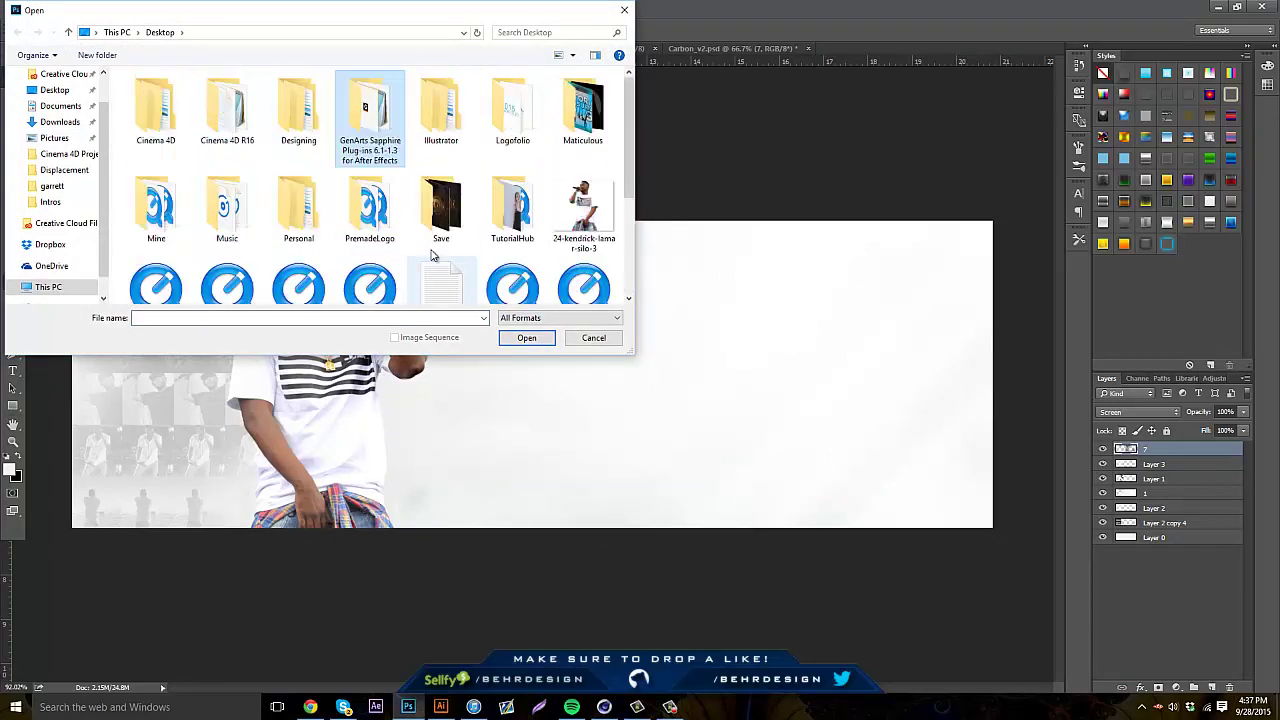
{"action": "double_click", "coordinate": [320, 218]}
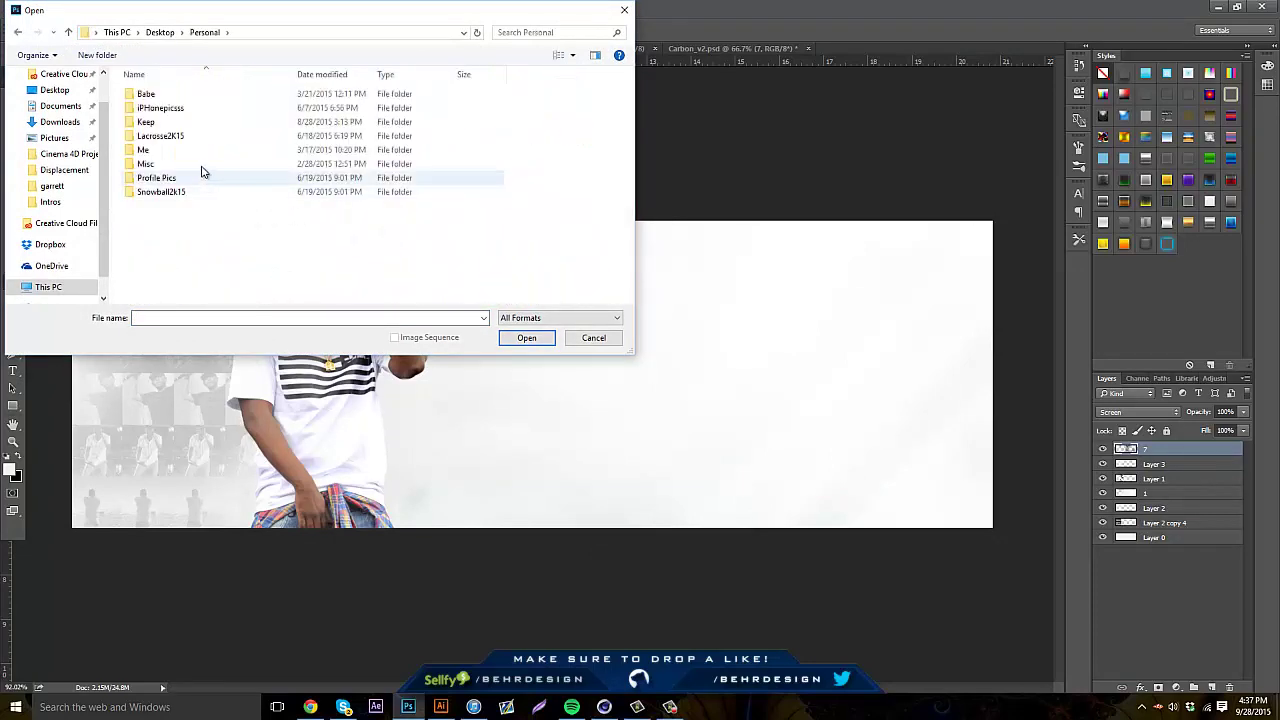
{"action": "double_click", "coordinate": [206, 151]}
{"action": "left_click", "coordinate": [16, 32]}
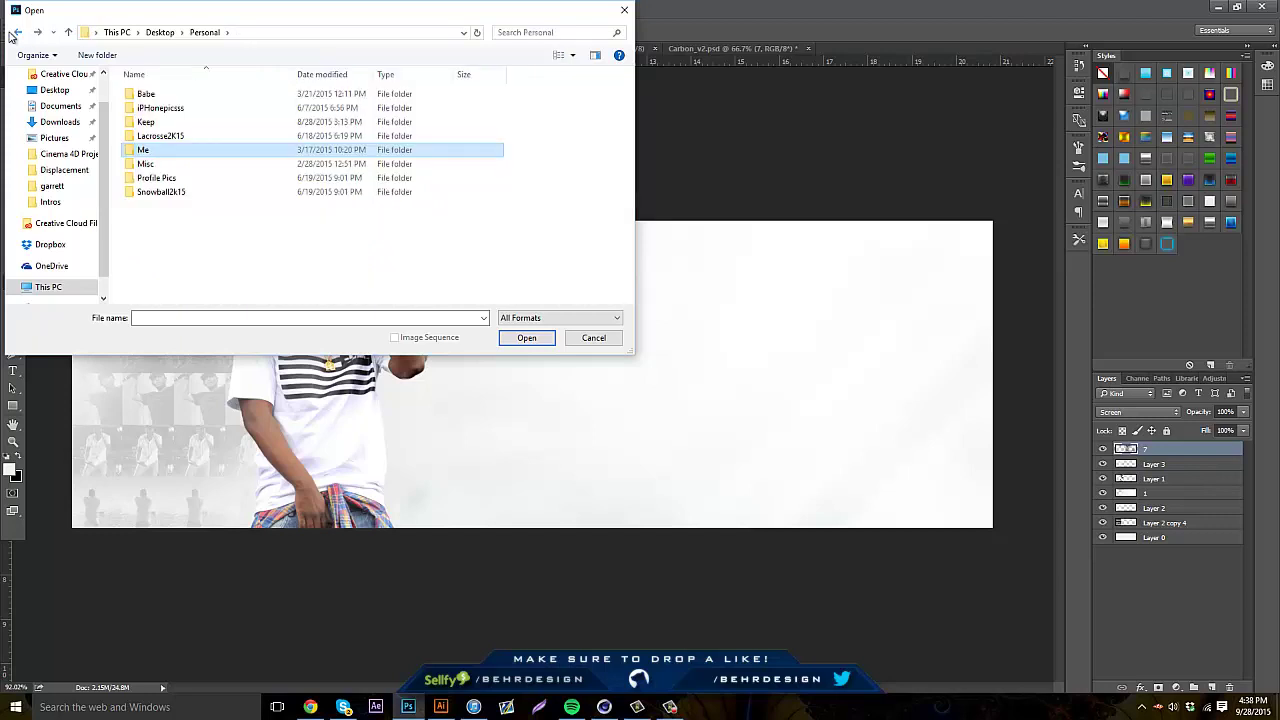
{"action": "left_click", "coordinate": [15, 33]}
{"action": "double_click", "coordinate": [298, 205]}
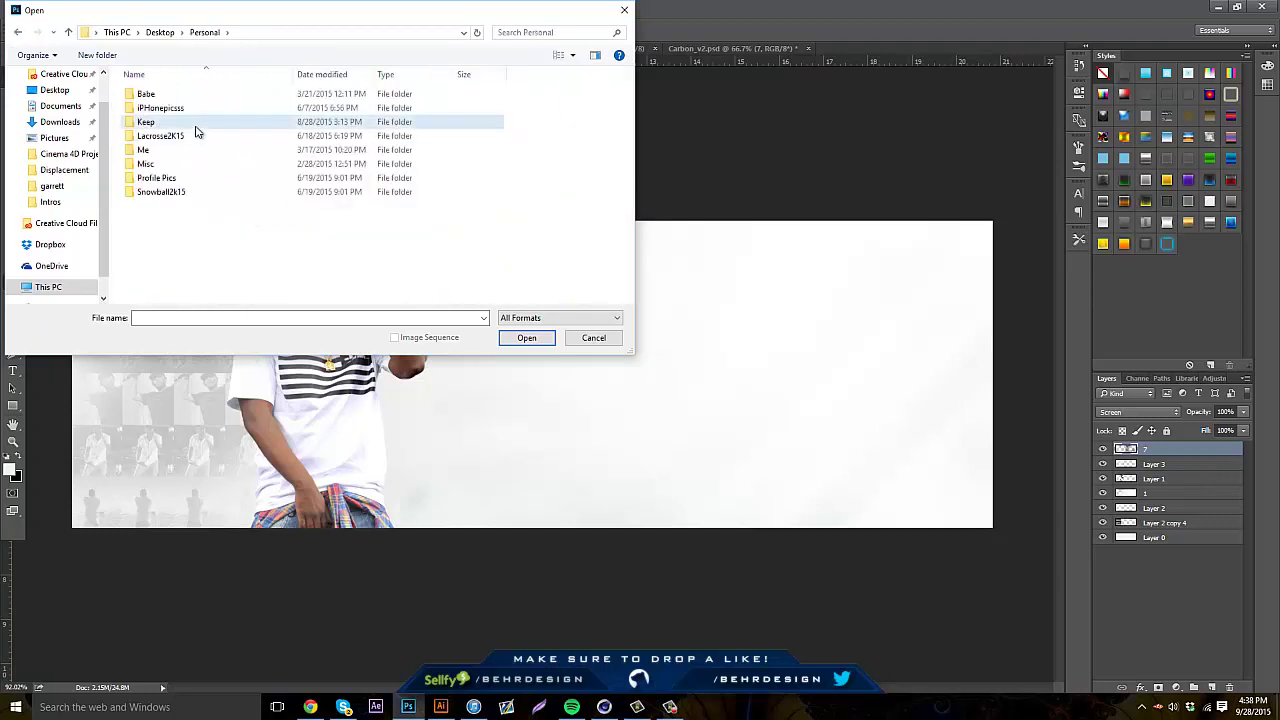
{"action": "double_click", "coordinate": [150, 122]}
{"action": "left_click", "coordinate": [210, 185]}
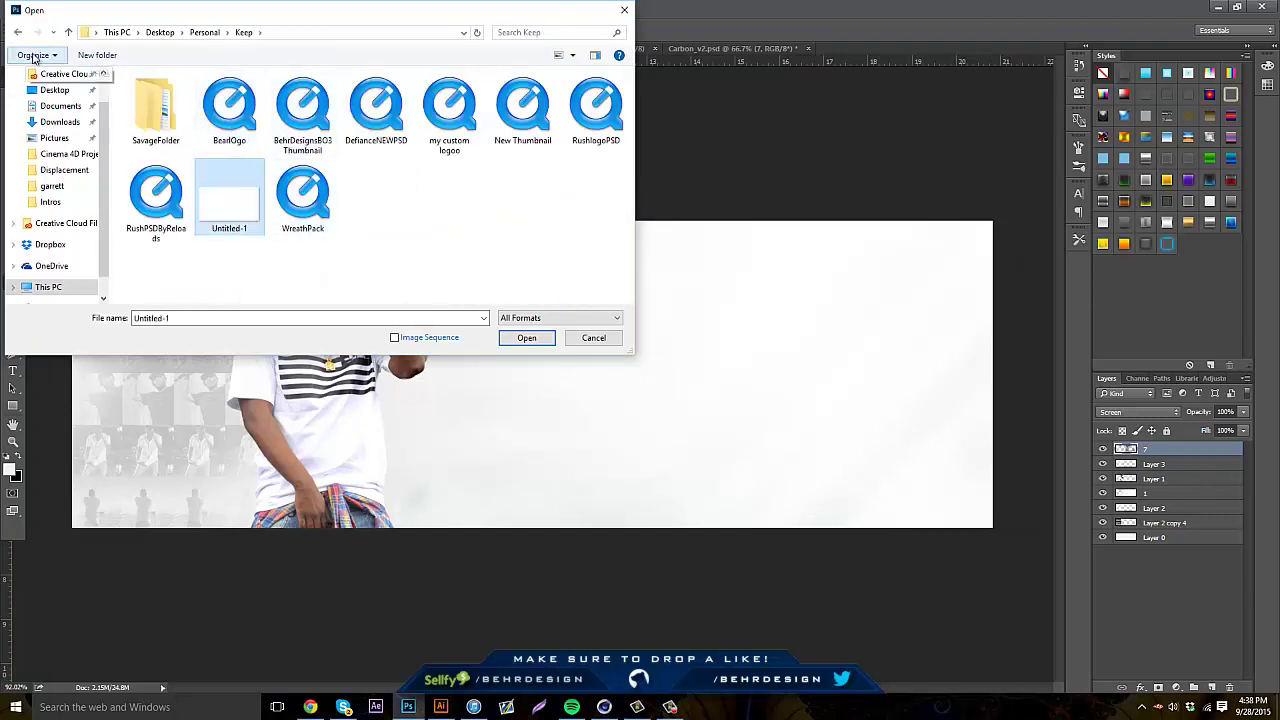
{"action": "left_click", "coordinate": [18, 34]}
{"action": "left_click", "coordinate": [18, 34]}
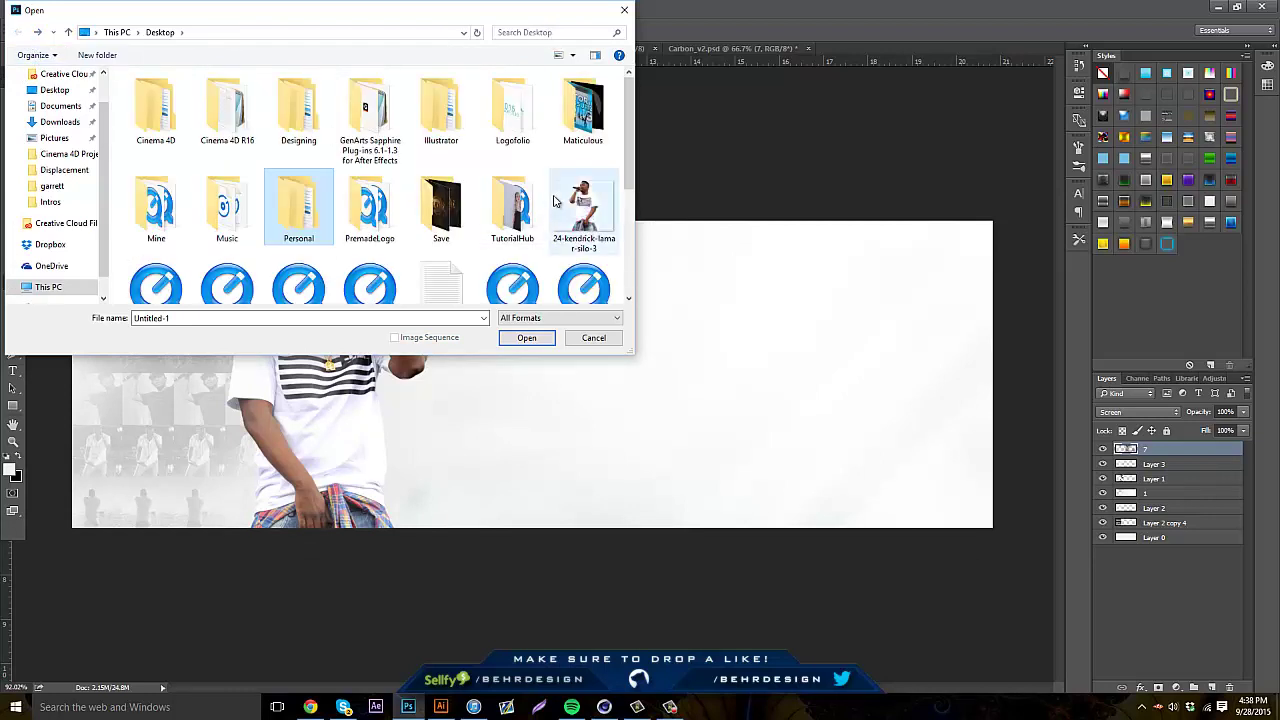
{"action": "double_click", "coordinate": [466, 203]}
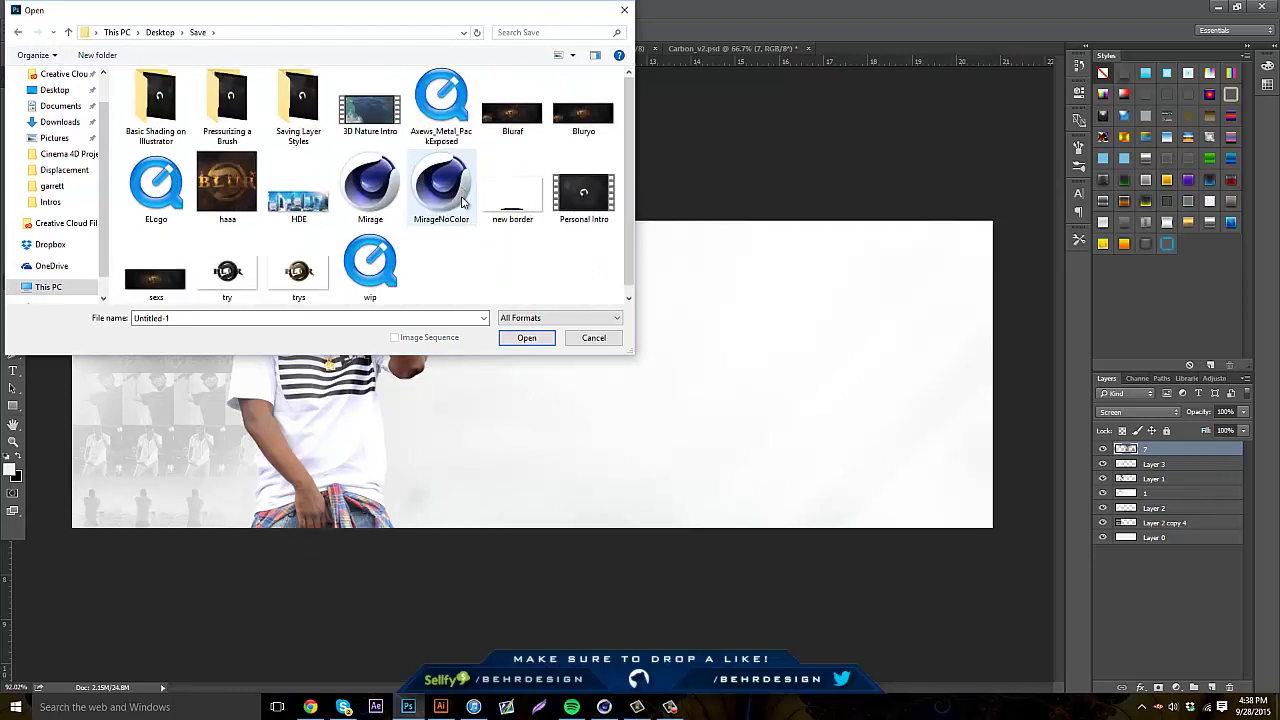
{"action": "left_click", "coordinate": [17, 33]}
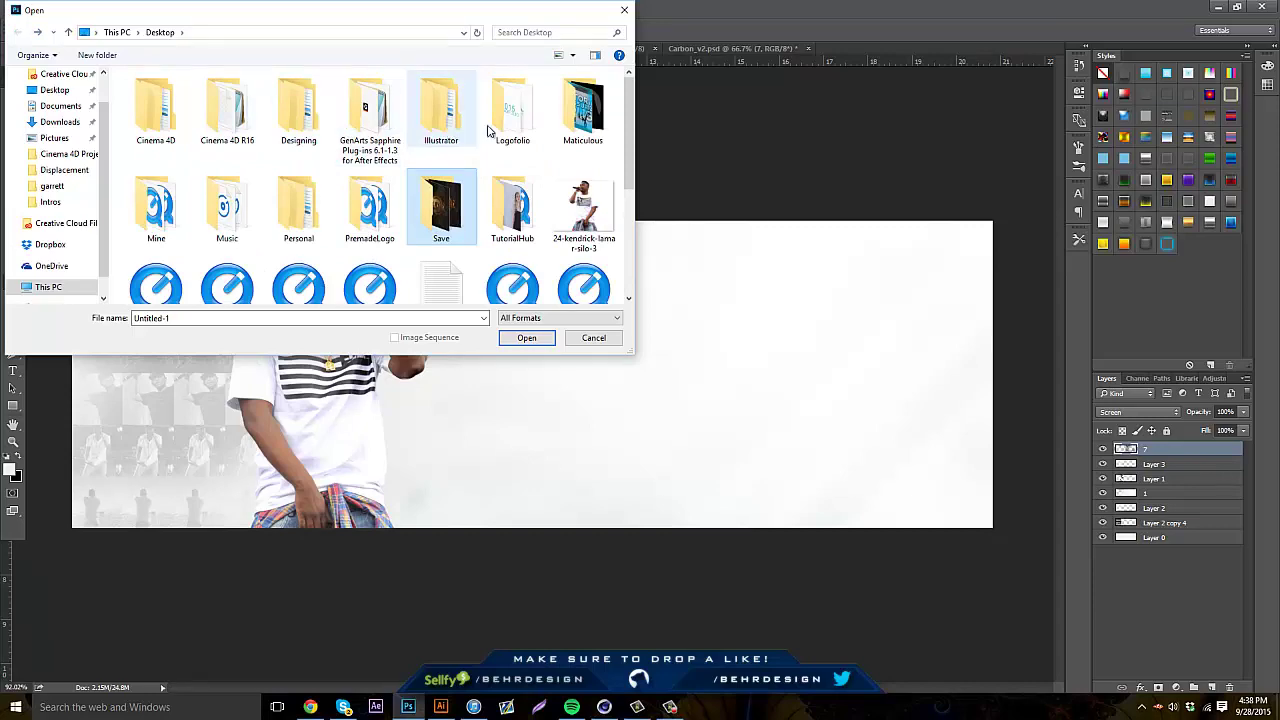
Open Signature.png from the Mine folder and copy the signature into the banner document
{"action": "double_click", "coordinate": [185, 220]}
{"action": "double_click", "coordinate": [229, 115]}
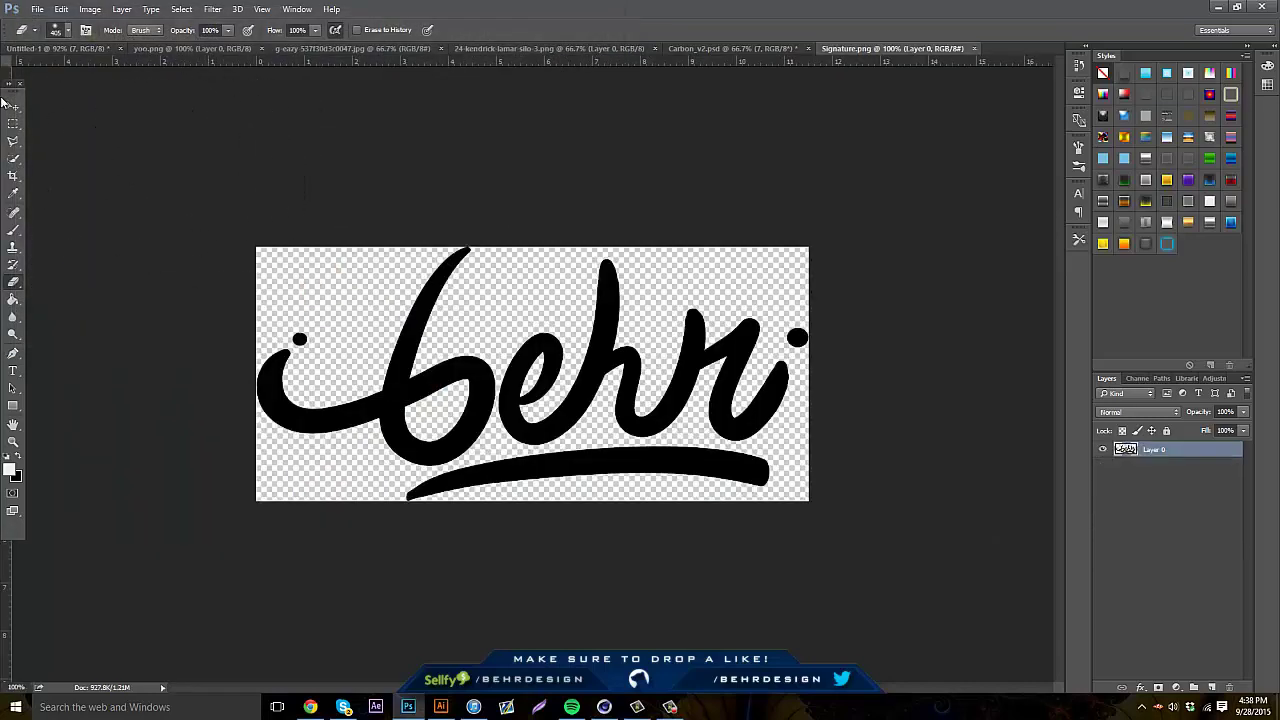
{"action": "mouse_move", "coordinate": [279, 167]}
{"action": "left_mouse_down"}
{"action": "mouse_move", "coordinate": [68, 48]}
{"action": "mouse_move", "coordinate": [573, 349]}
{"action": "mouse_move", "coordinate": [552, 300]}
{"action": "mouse_move", "coordinate": [616, 340]}
{"action": "mouse_move", "coordinate": [588, 312]}
{"action": "mouse_move", "coordinate": [600, 320]}
{"action": "left_mouse_up"}
{"action": "mouse_move", "coordinate": [798, 388]}
{"action": "left_mouse_down"}
{"action": "mouse_move", "coordinate": [774, 332]}
{"action": "mouse_move", "coordinate": [713, 332]}
{"action": "left_mouse_up"}
Place the signature's layer beneath the cutout and scale it down to a small logo beside the rapper's raised elbow
{"action": "mouse_move", "coordinate": [1166, 451]}
{"action": "left_mouse_down"}
{"action": "mouse_move", "coordinate": [1162, 528]}
{"action": "mouse_move", "coordinate": [1162, 500]}
{"action": "left_mouse_up"}
{"action": "left_click_drag", "start_coordinate": [759, 364], "coordinate": [748, 390]}
{"action": "key", "text": "ctrl+t"}
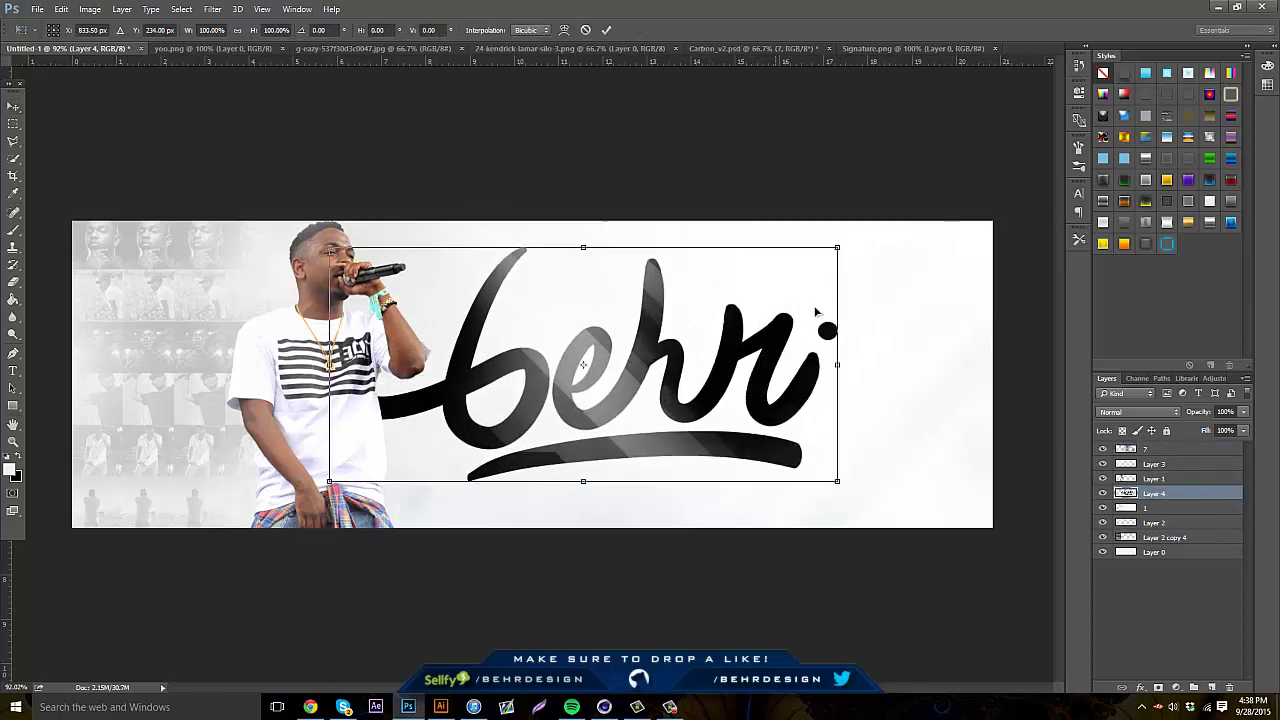
{"action": "mouse_move", "coordinate": [838, 245]}
{"action": "left_mouse_down"}
{"action": "mouse_move", "coordinate": [496, 405]}
{"action": "mouse_move", "coordinate": [627, 430]}
{"action": "mouse_move", "coordinate": [663, 380]}
{"action": "mouse_move", "coordinate": [558, 430]}
{"action": "mouse_move", "coordinate": [680, 422]}
{"action": "mouse_move", "coordinate": [580, 419]}
{"action": "mouse_move", "coordinate": [579, 345]}
{"action": "mouse_move", "coordinate": [580, 364]}
{"action": "left_mouse_up"}
{"action": "key", "text": "Return"}
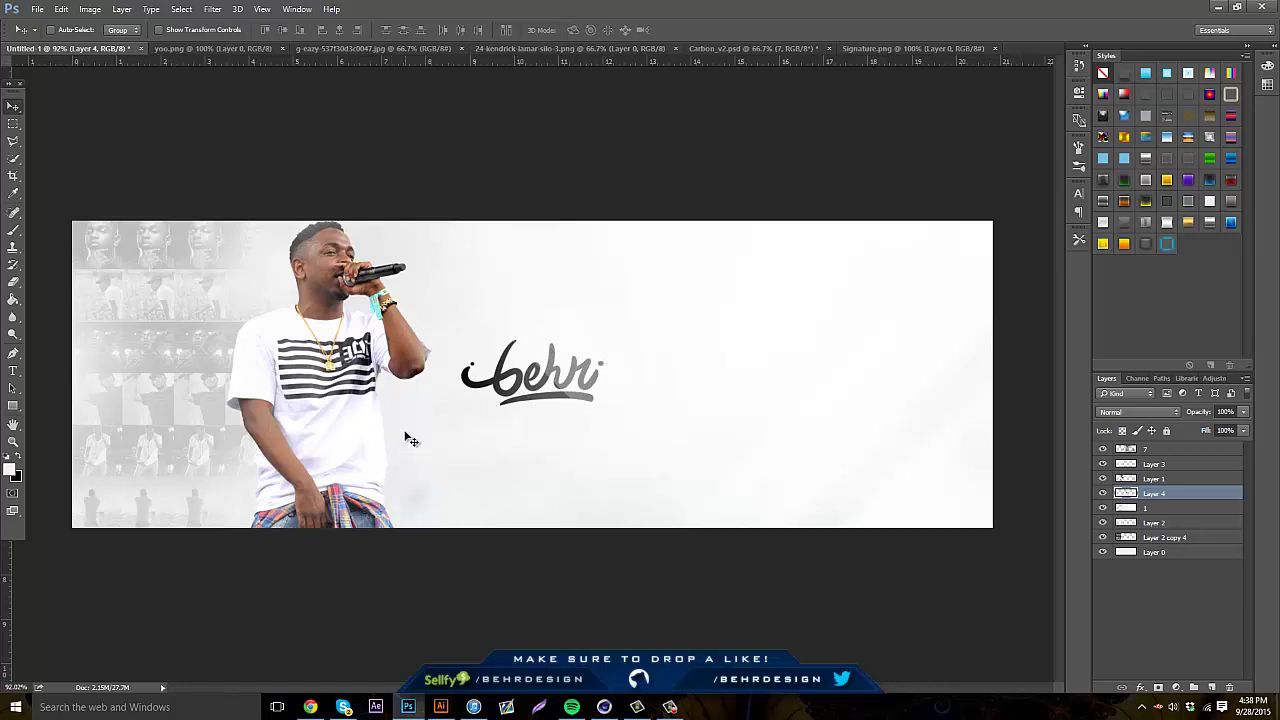
Add a new layer above the background texture and sample the rapper's light blue wristband (#86e8f7) as the foreground colour
{"action": "left_click", "coordinate": [1176, 508]}
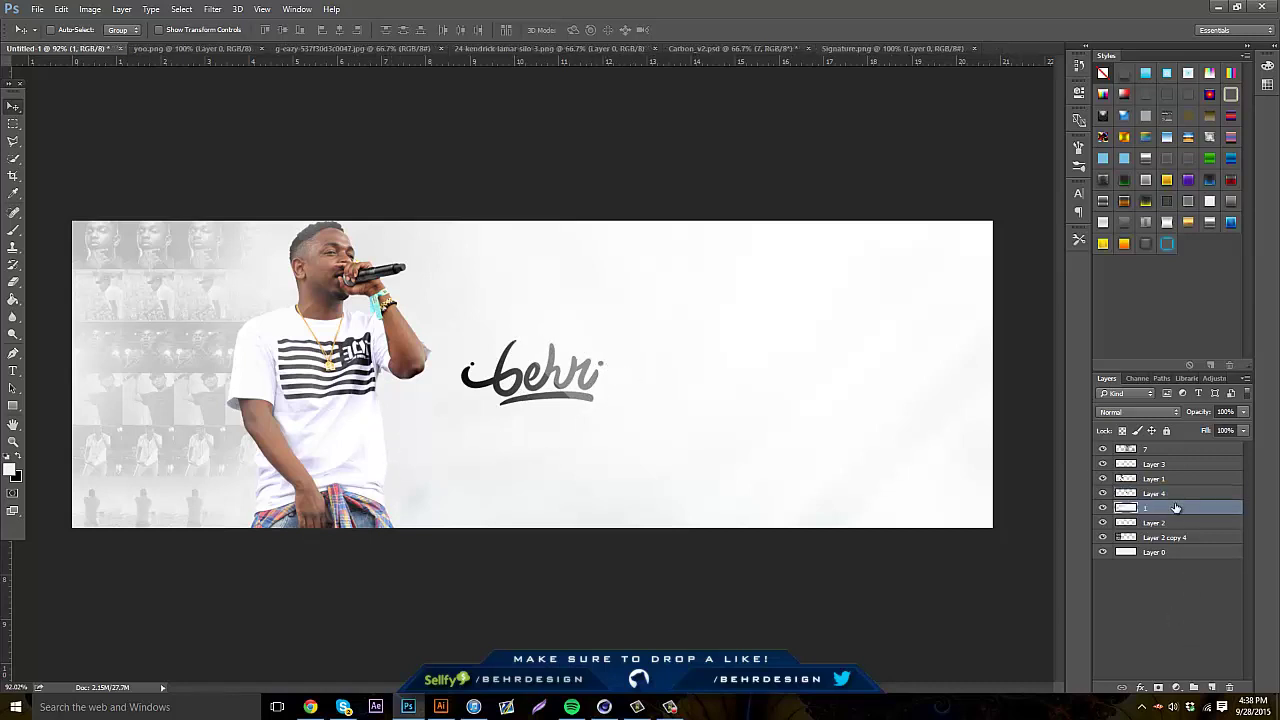
{"action": "left_click", "coordinate": [1212, 688]}
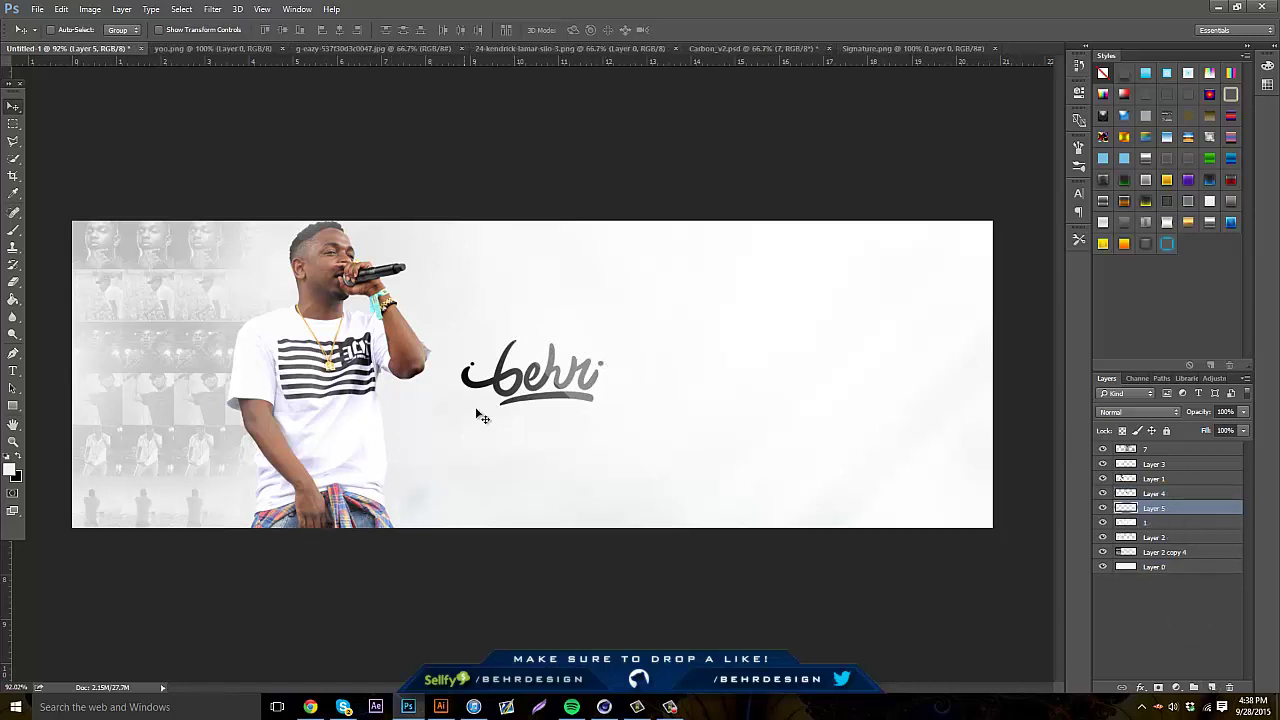
{"action": "left_click", "coordinate": [13, 405]}
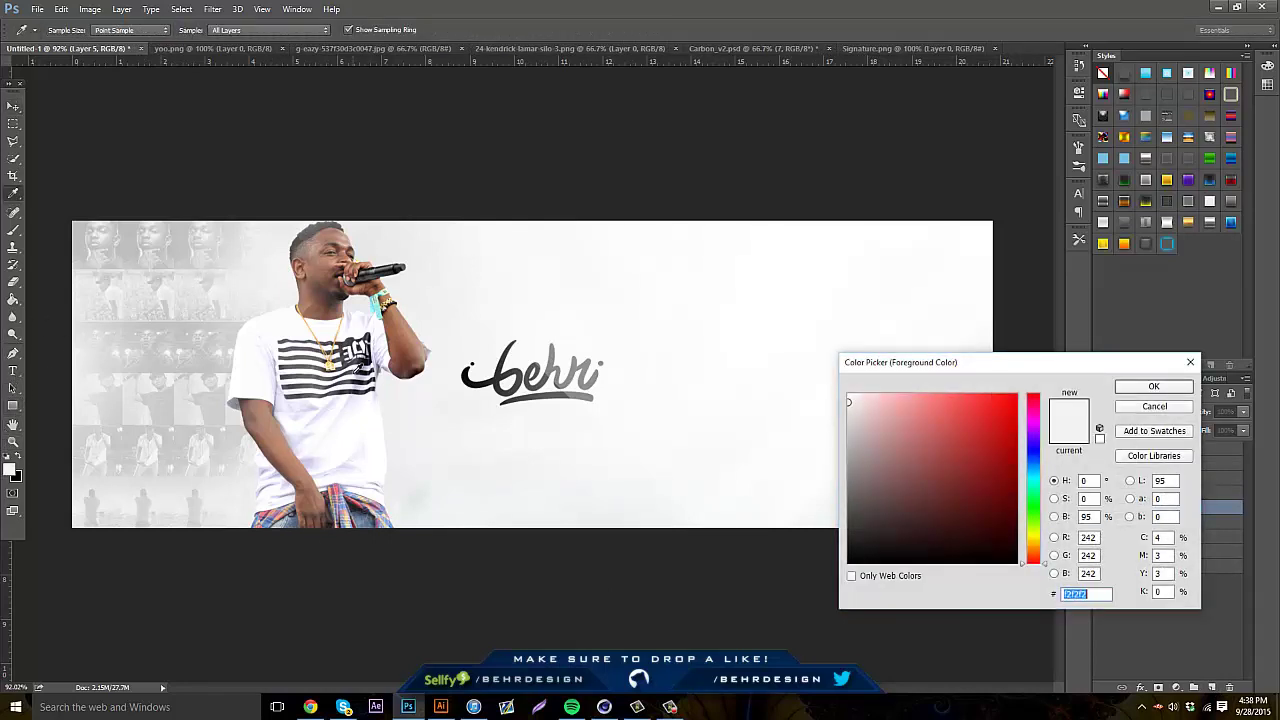
{"action": "left_click", "coordinate": [372, 304]}
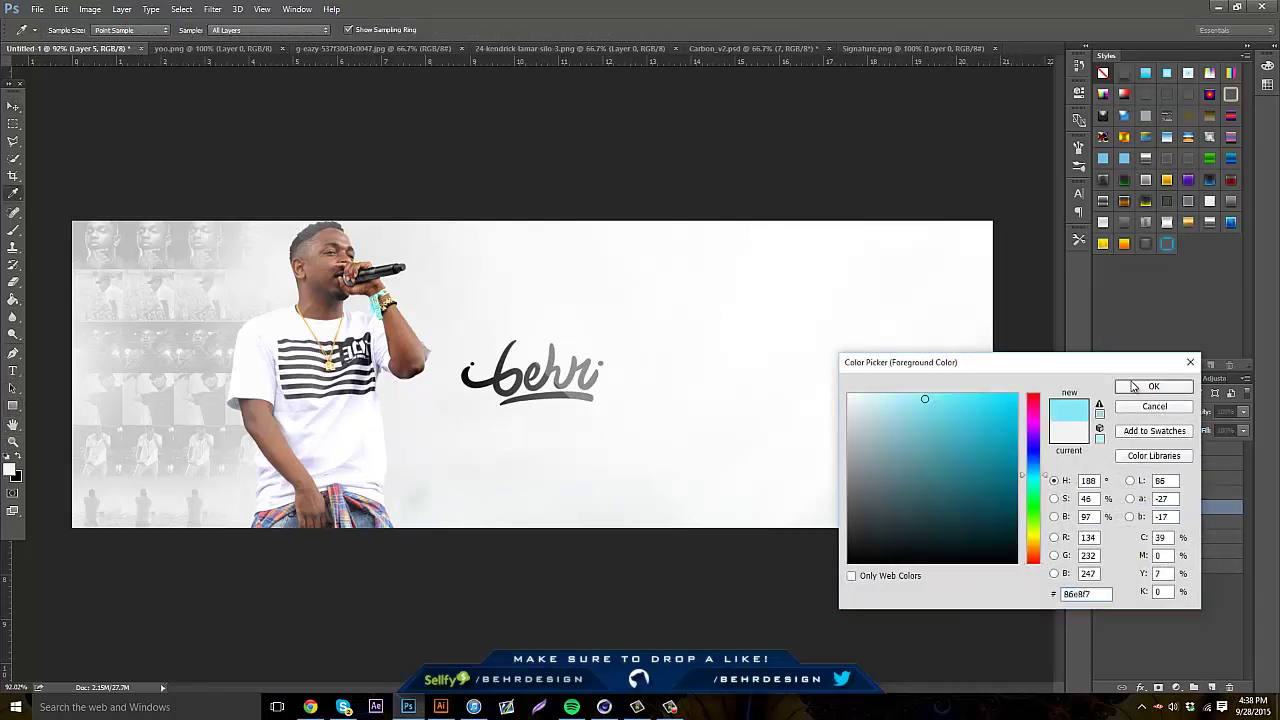
{"action": "left_click", "coordinate": [1140, 386]}
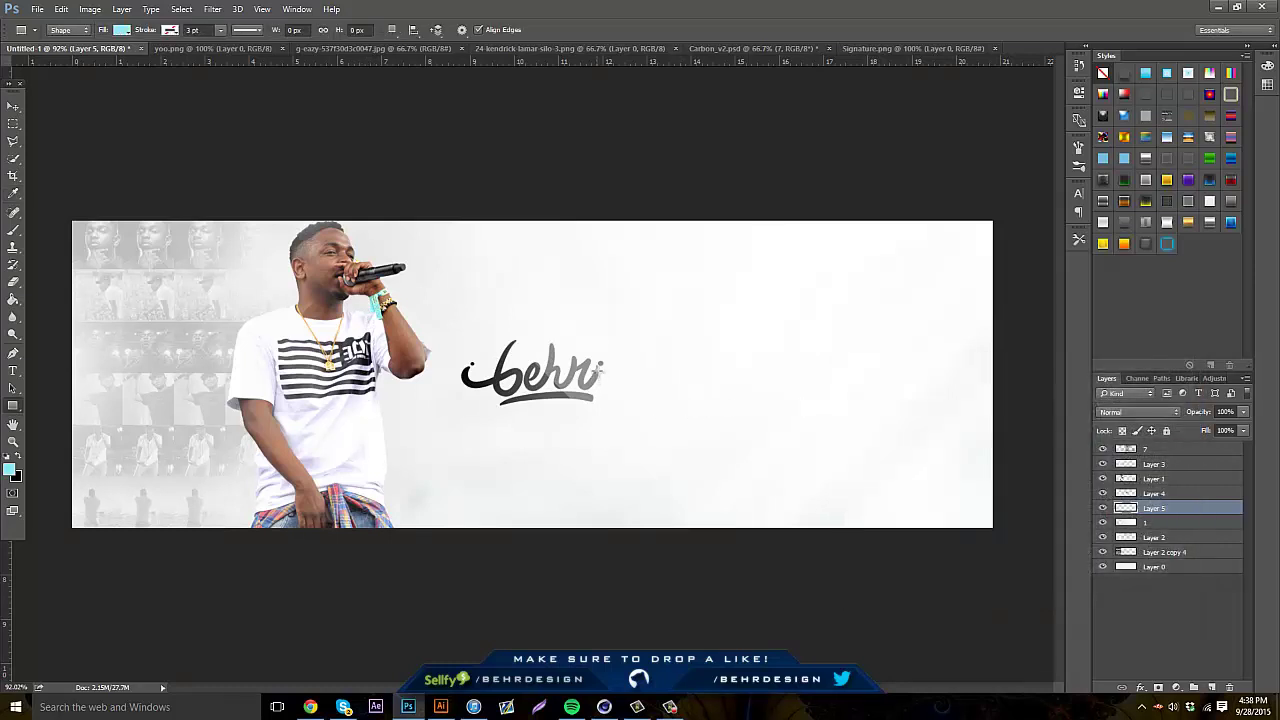
Draw a light blue rectangle about 758 × 29 px beside the signature and move it beneath the signature
{"action": "left_click_drag", "start_coordinate": [604, 368], "coordinate": [1044, 375]}
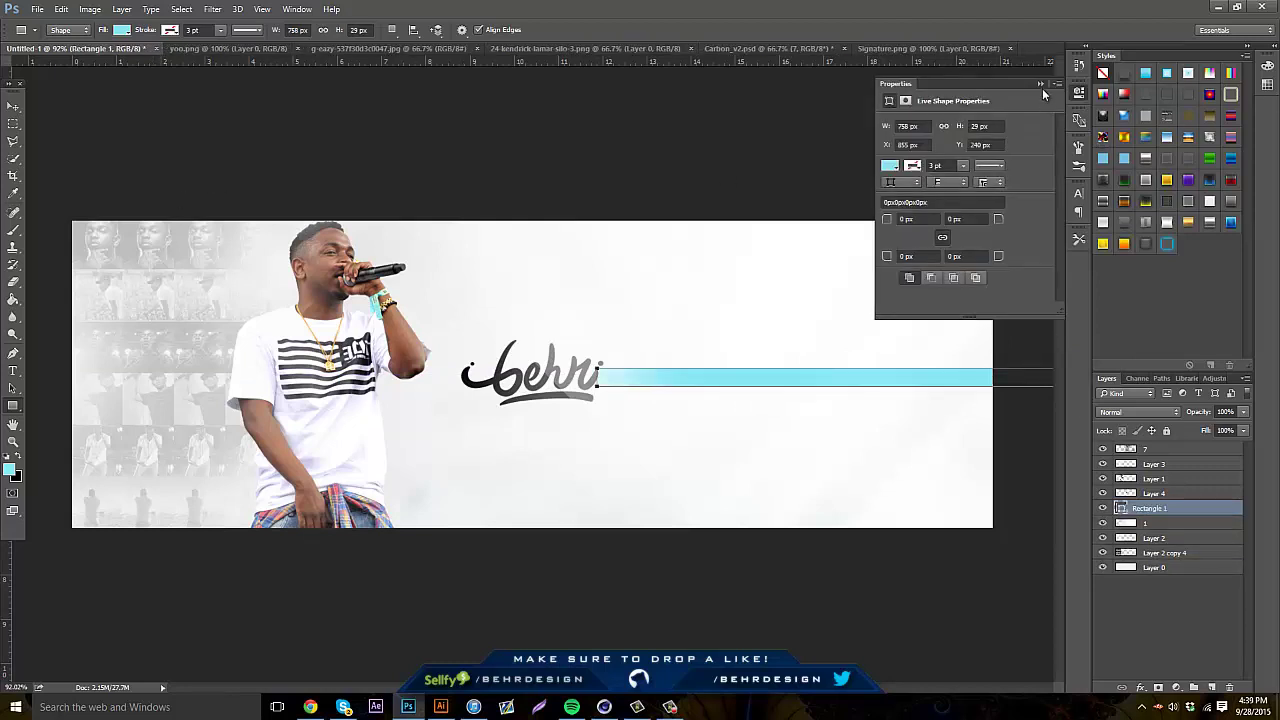
{"action": "left_click", "coordinate": [1041, 85]}
{"action": "left_click", "coordinate": [13, 106]}
{"action": "left_click_drag", "start_coordinate": [690, 295], "coordinate": [463, 332]}
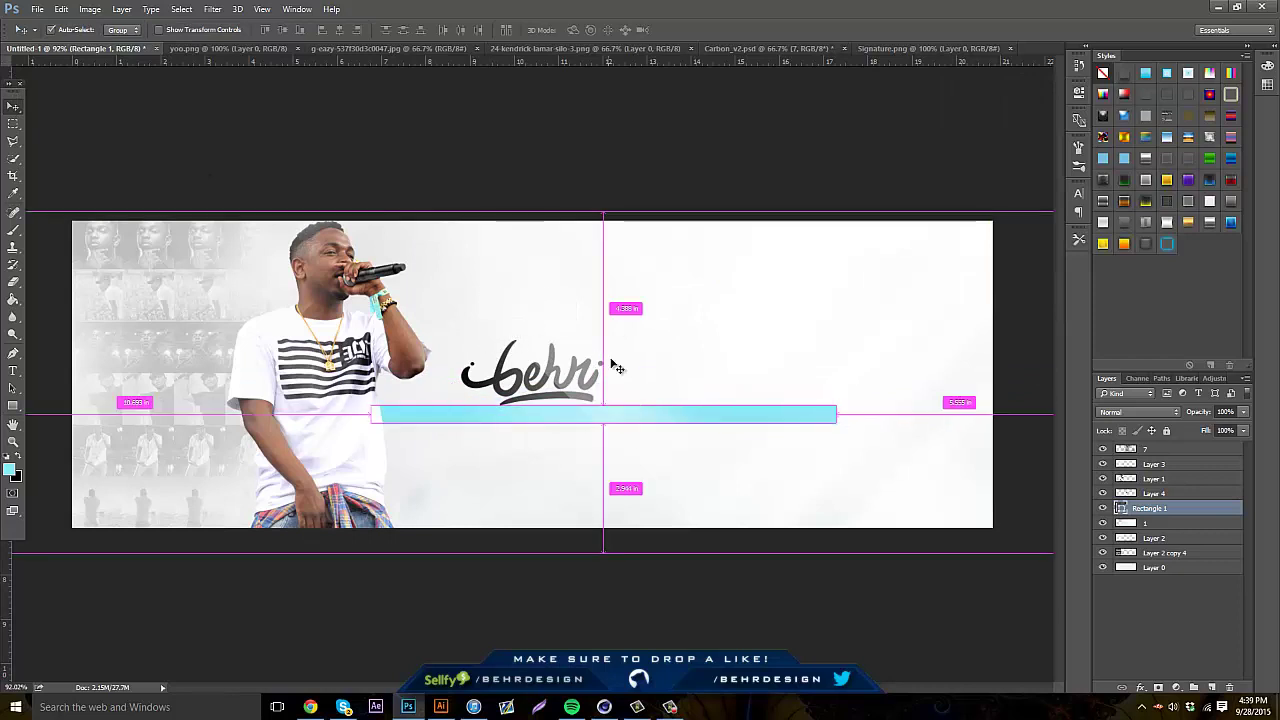
{"action": "left_click_drag", "start_coordinate": [617, 368], "coordinate": [603, 350]}
Transform the blue rectangle into a thinner bar that extends past the banner's right edge
{"action": "key", "text": "ctrl+t"}
{"action": "left_click_drag", "start_coordinate": [607, 436], "coordinate": [636, 425]}
{"action": "left_click_drag", "start_coordinate": [880, 418], "coordinate": [1068, 418]}
{"action": "key", "text": "Return"}
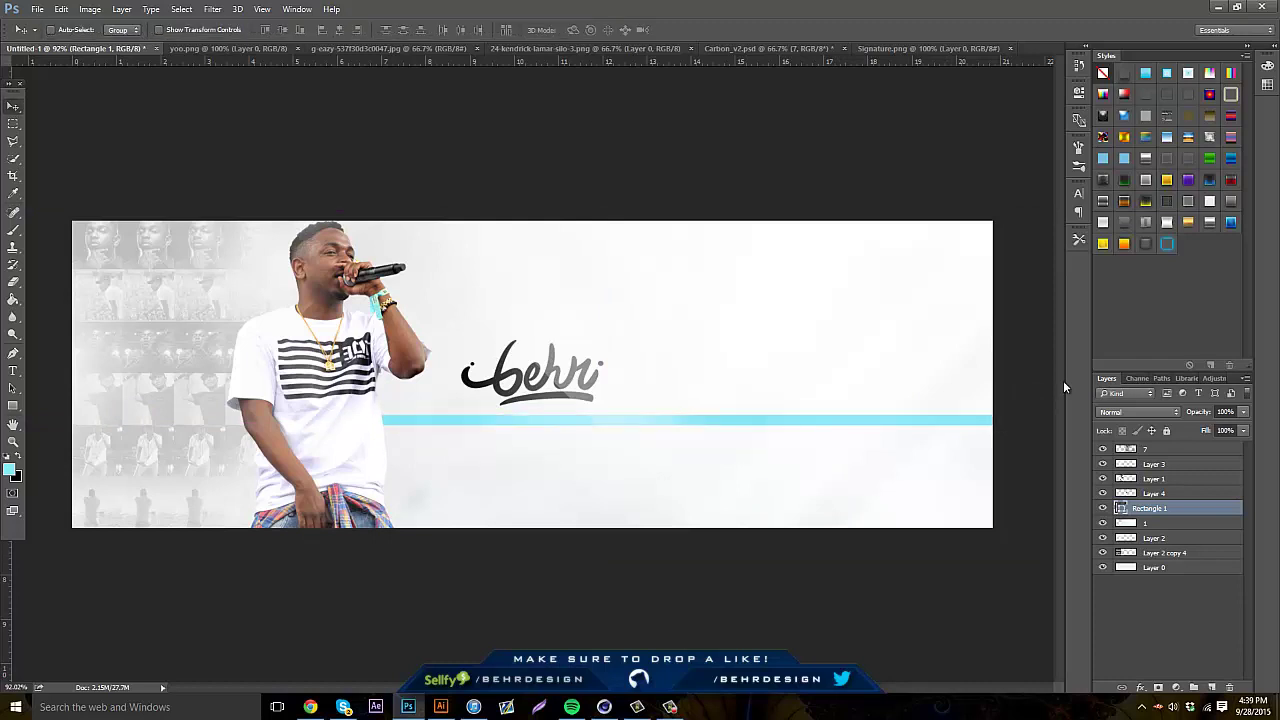
Move the blue bar down until only a thin strip remains along the banner's bottom edge
{"action": "left_click_drag", "start_coordinate": [466, 263], "coordinate": [466, 365]}
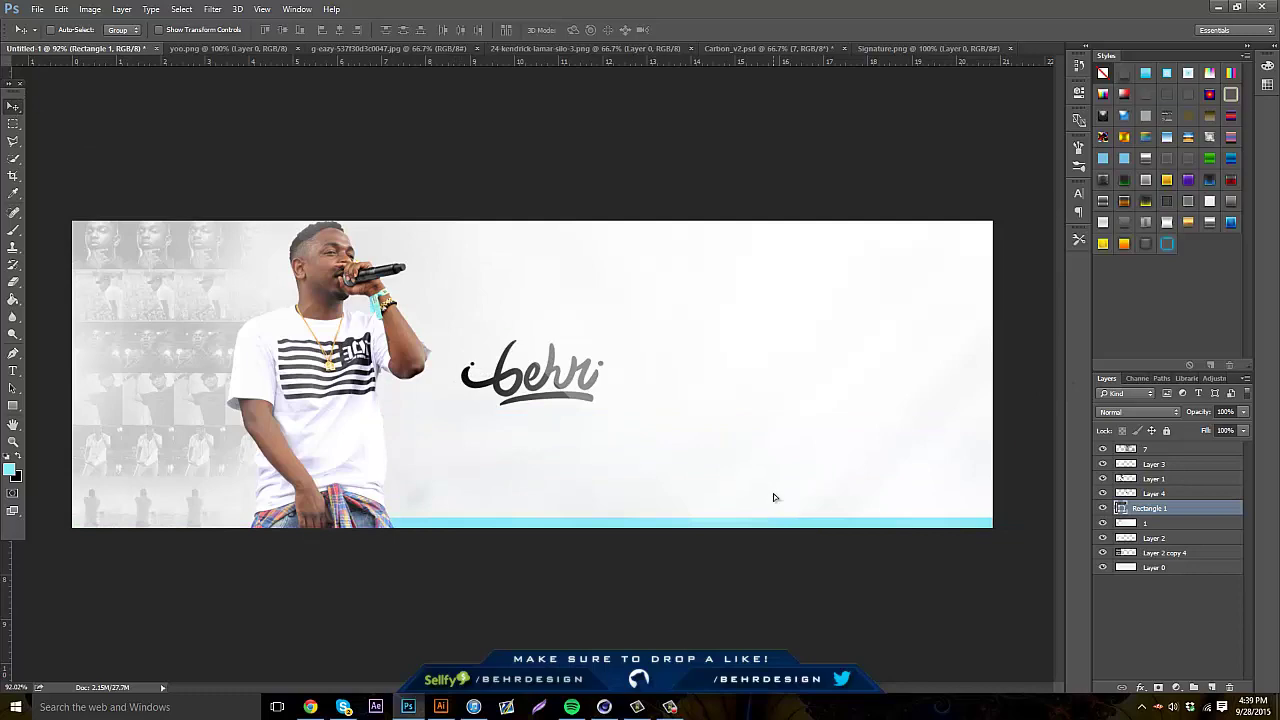
{"action": "key", "text": "Down"}
{"action": "key", "text": "Down"}
{"action": "key", "text": "Down"}
{"action": "key", "text": "Down"}
{"action": "key", "text": "Down"}
{"action": "key", "text": "Down"}
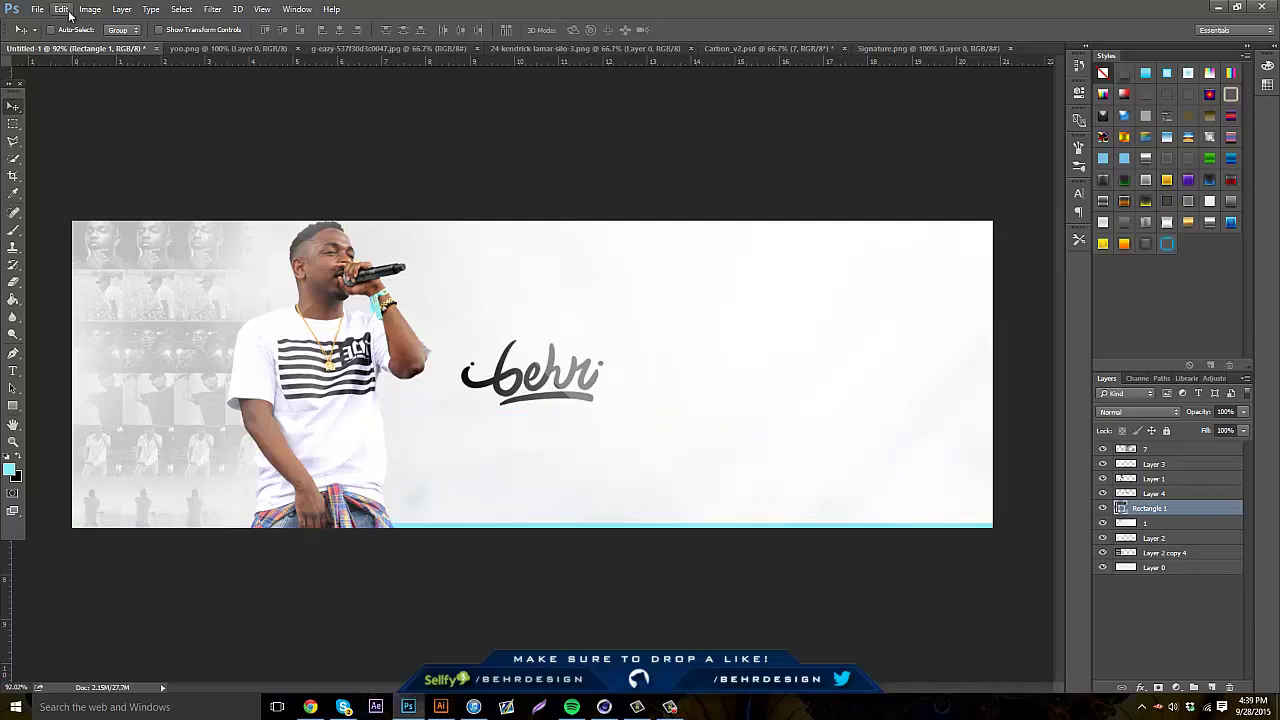
Open SocialMediaPack.psd from the Mine folder, expand the Social Icons group and select the carbonmade layer
{"action": "left_click", "coordinate": [36, 9]}
{"action": "left_click", "coordinate": [33, 18]}
{"action": "key", "text": "Down"}
{"action": "key", "text": "Down"}
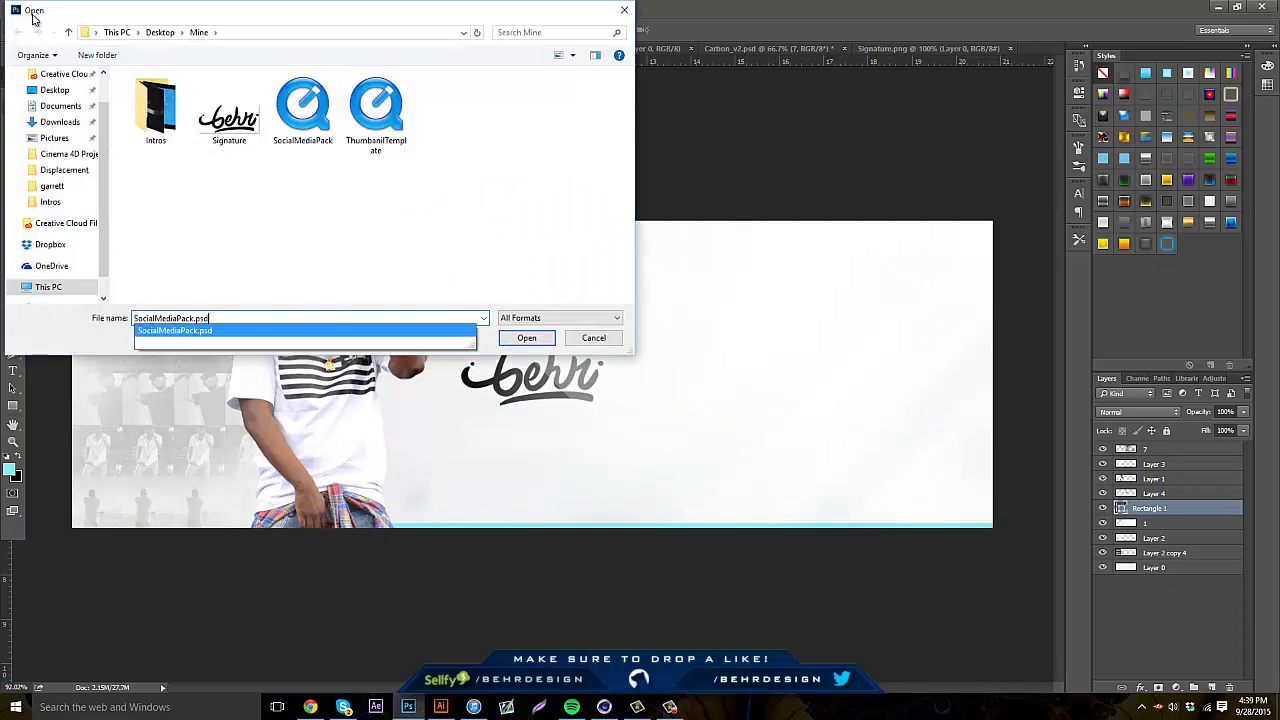
{"action": "key", "text": "Return"}
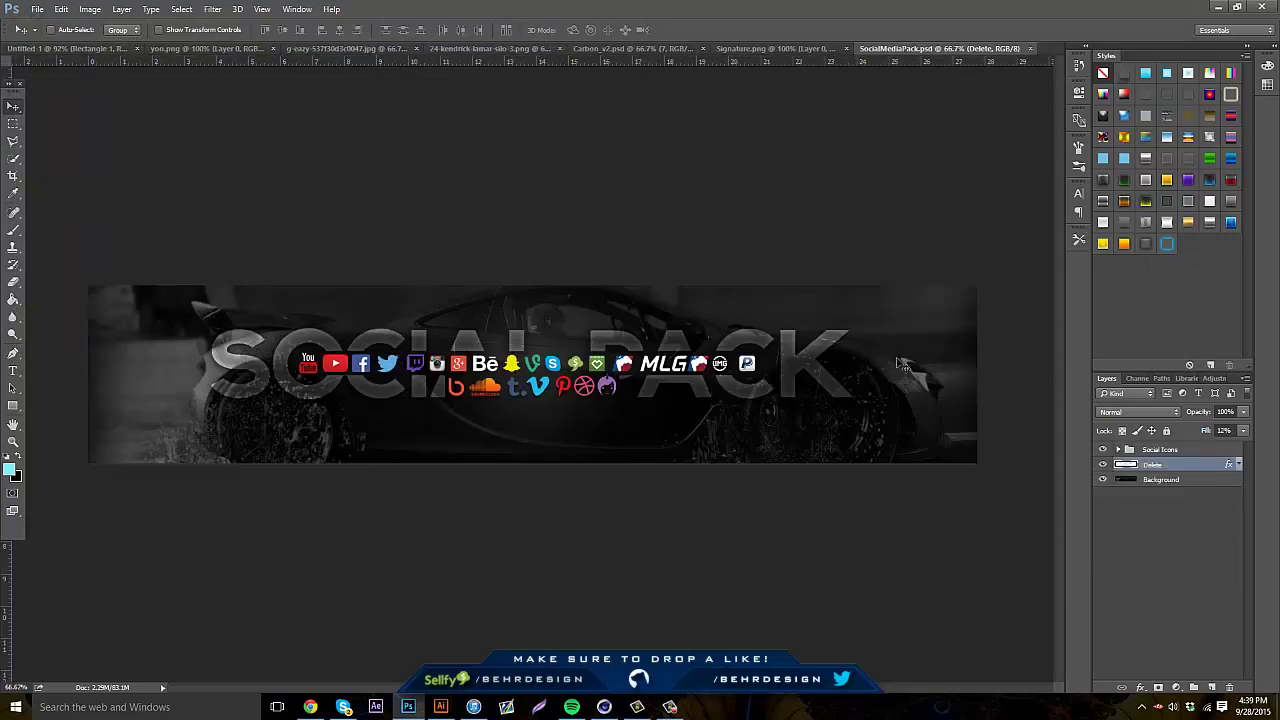
{"action": "left_click", "coordinate": [1118, 450]}
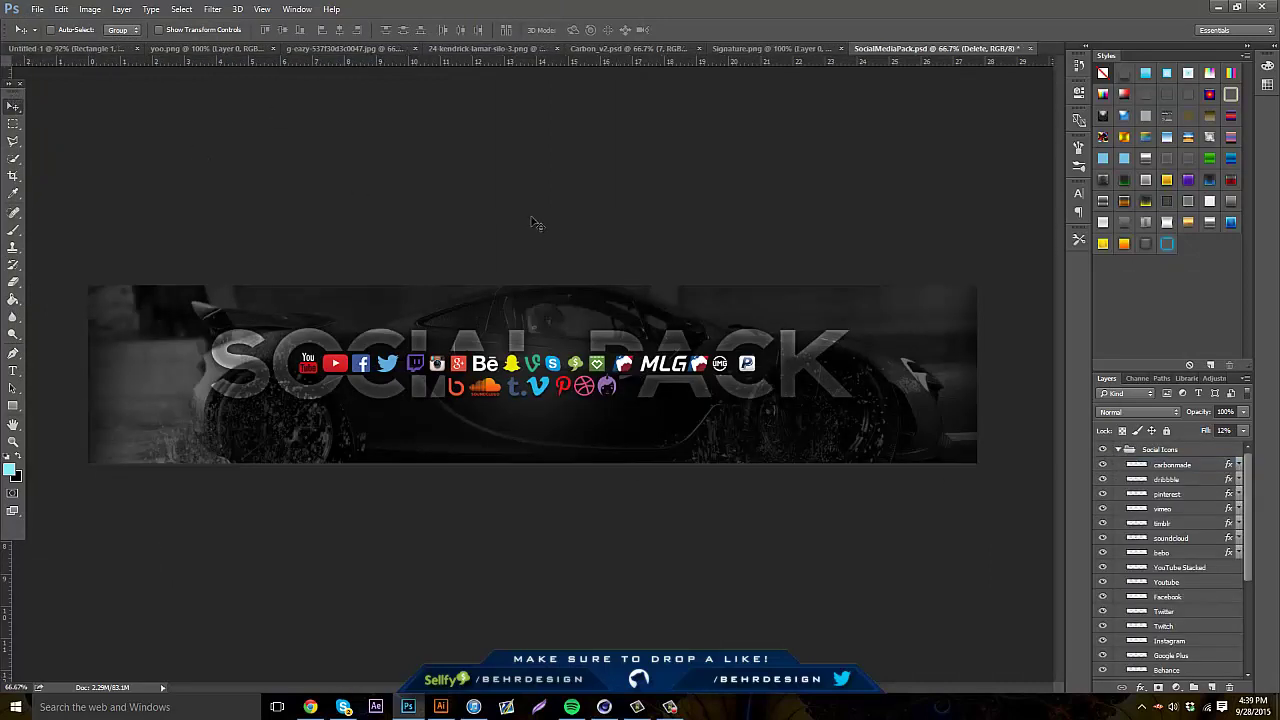
{"action": "left_click", "coordinate": [1192, 470]}
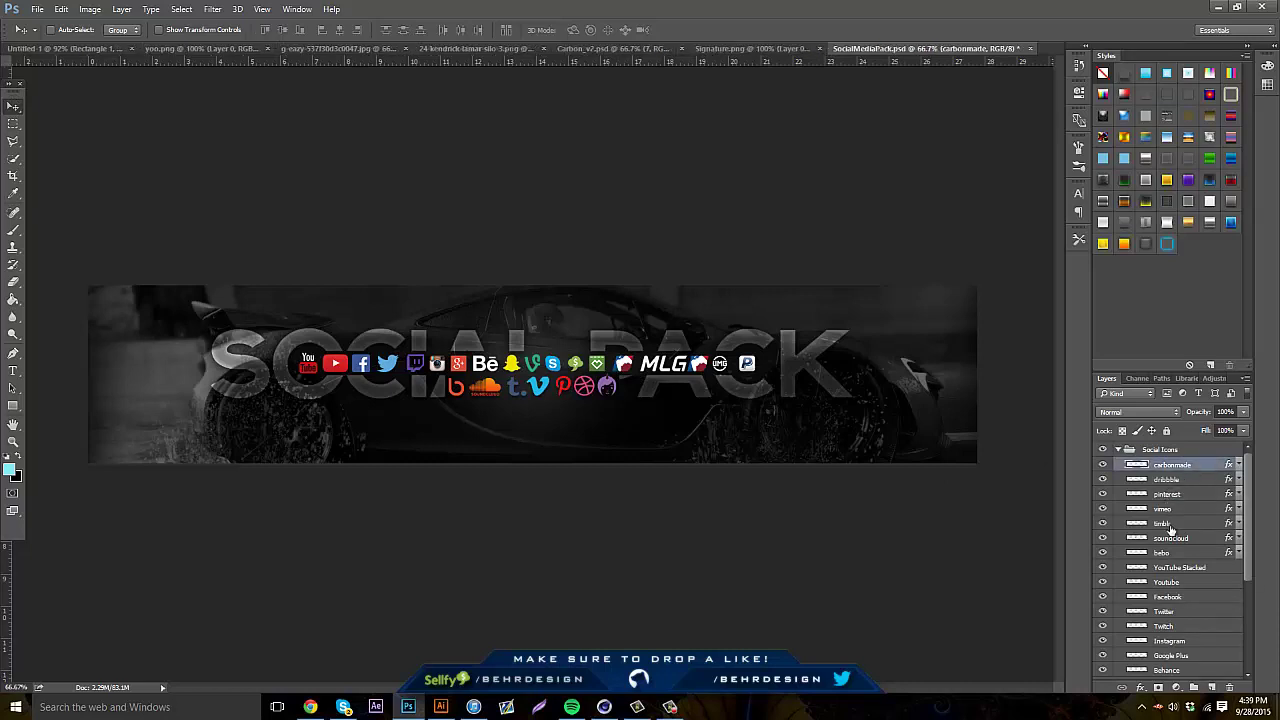
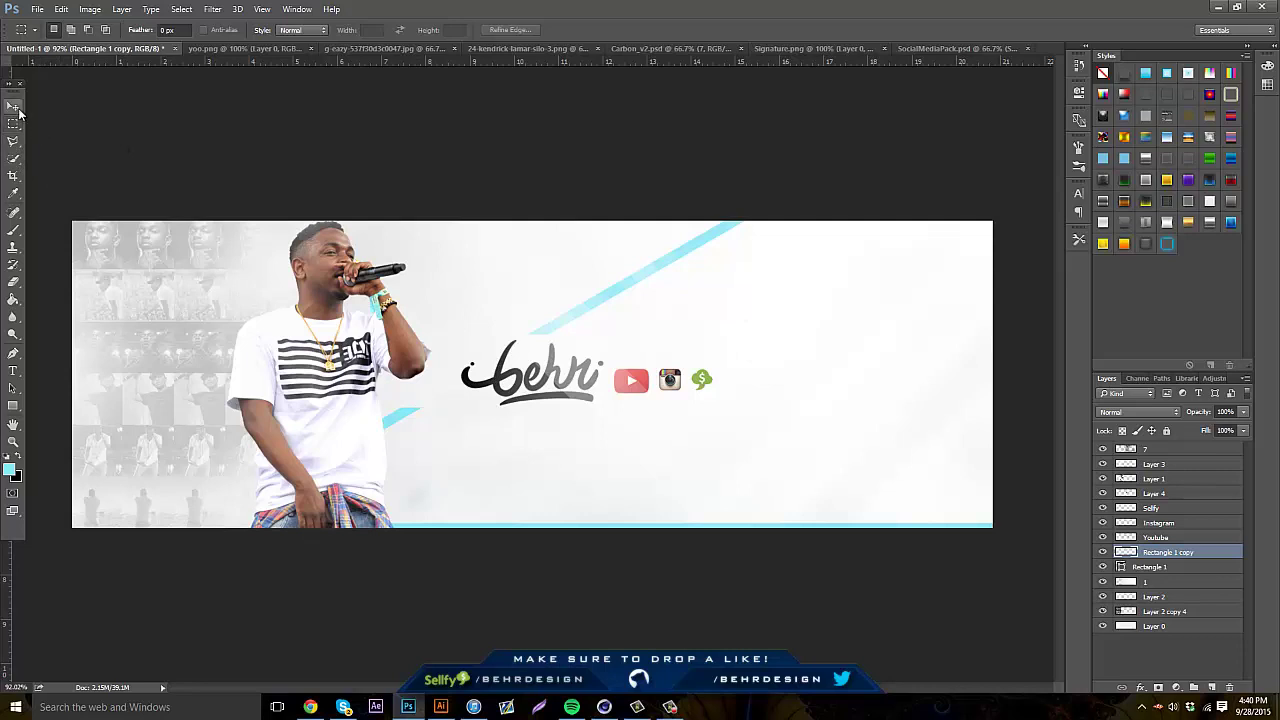
Move the YouTube, Instagram and Sellfy icons together beneath the signature and scale them to about 70%
{"action": "left_click", "coordinate": [1148, 536]}
{"action": "left_click", "coordinate": [1151, 508], "text": "shift"}
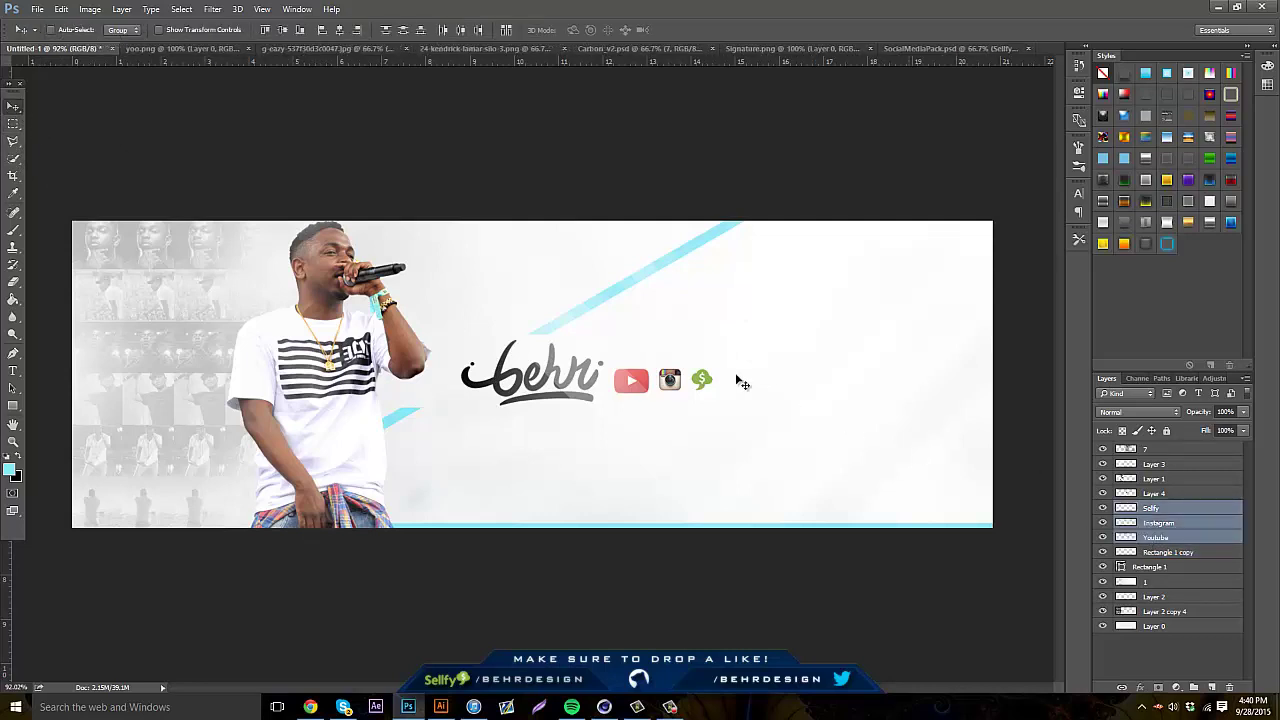
{"action": "left_click_drag", "start_coordinate": [737, 377], "coordinate": [610, 423]}
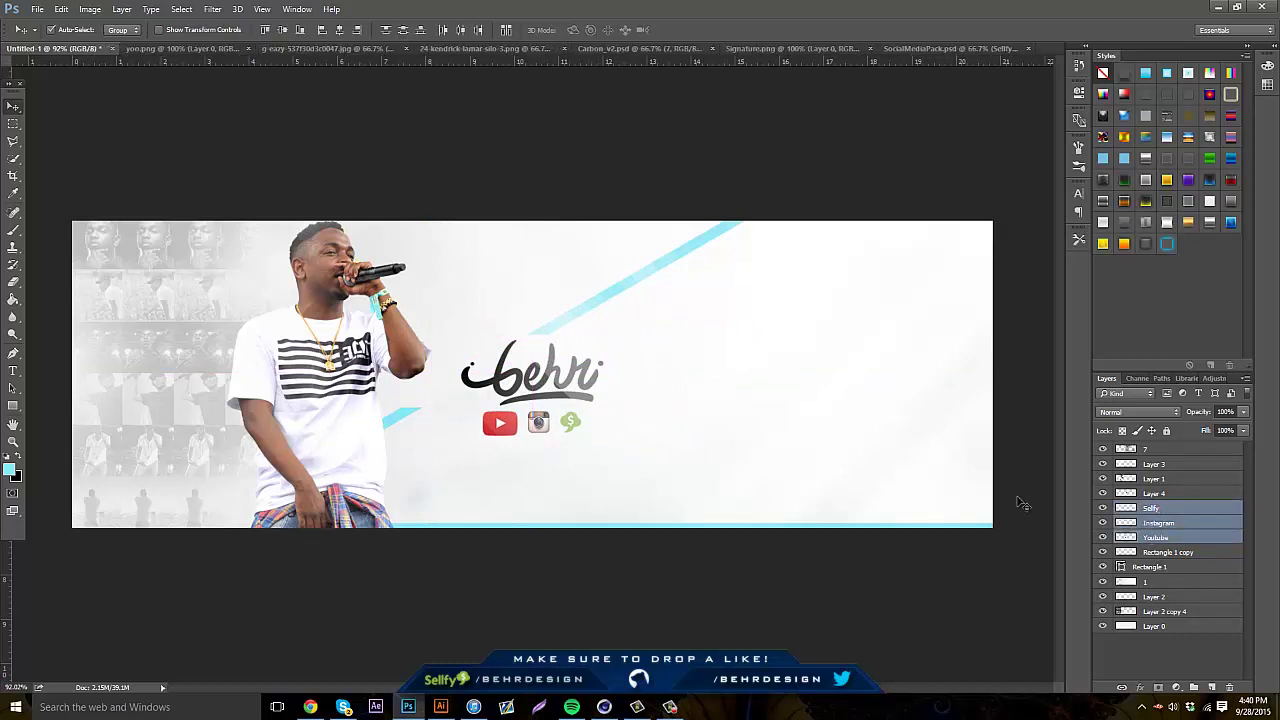
{"action": "key", "text": "ctrl+t"}
{"action": "mouse_move", "coordinate": [584, 410]}
{"action": "left_mouse_down"}
{"action": "mouse_move", "coordinate": [540, 410]}
{"action": "mouse_move", "coordinate": [562, 414]}
{"action": "left_mouse_up"}
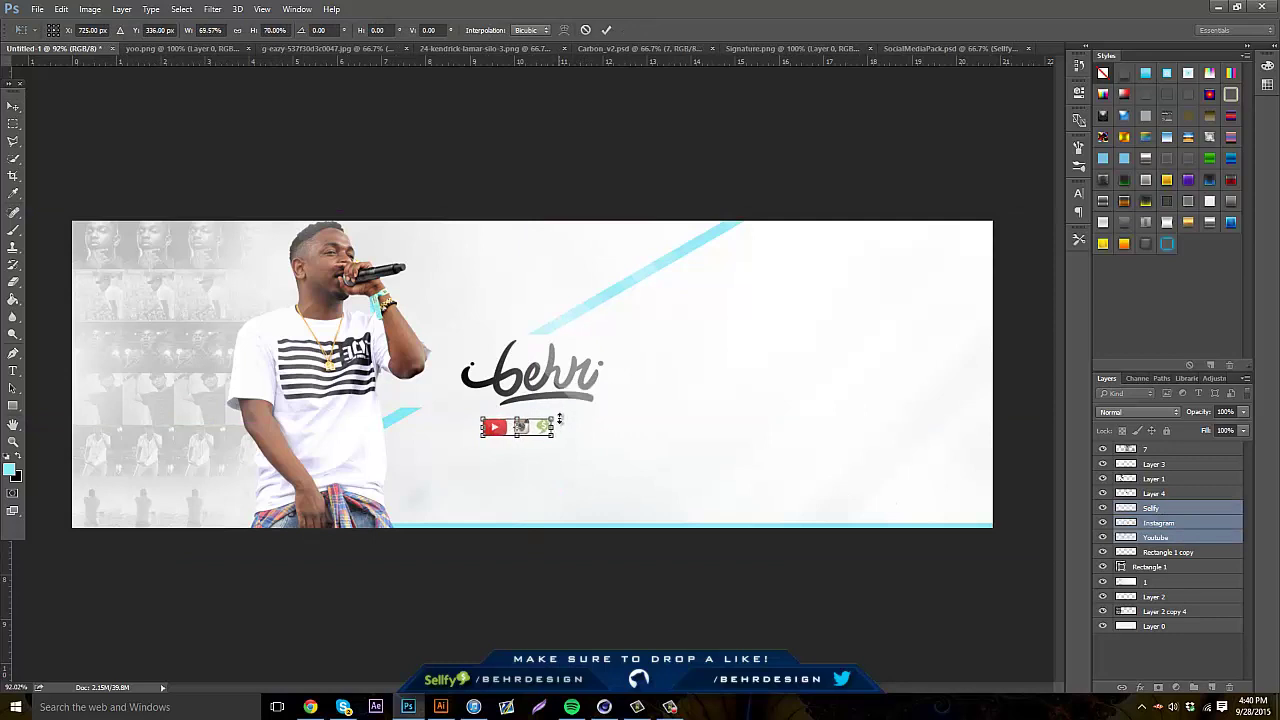
{"action": "key", "text": "Return"}
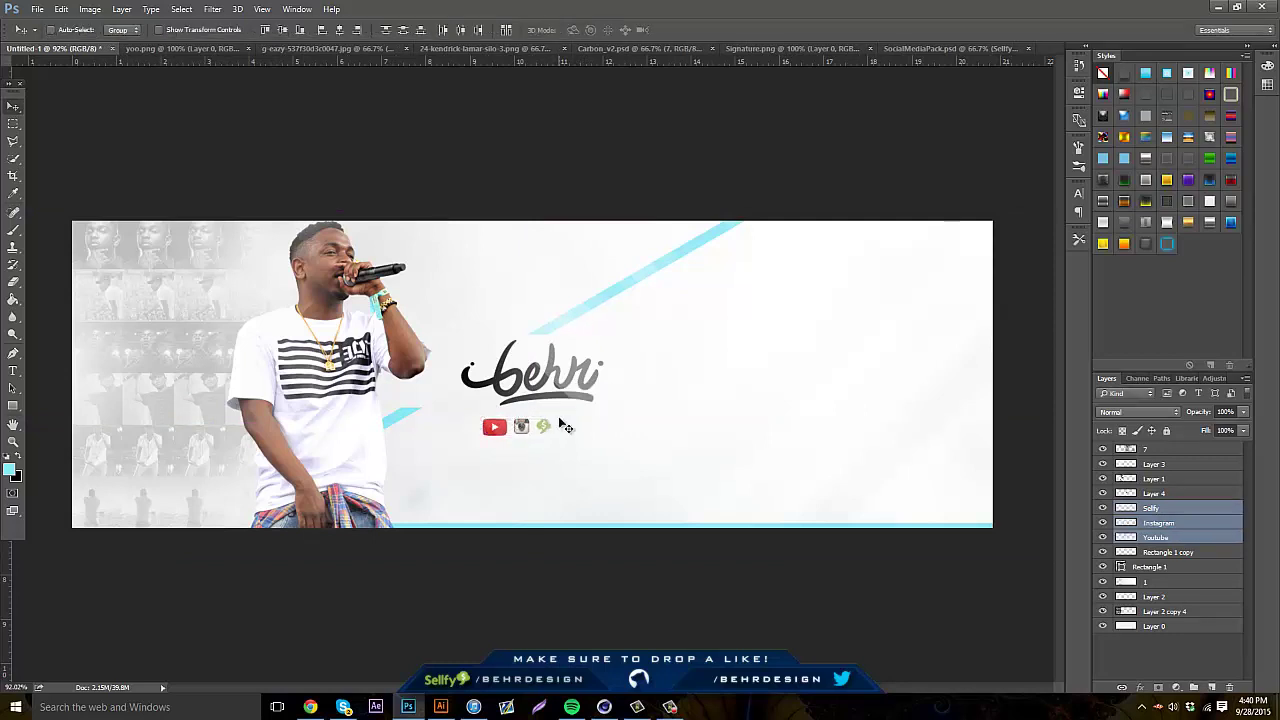
Shrink the YouTube icon to match its neighbours and move all three icons up close beneath the signature's underline
{"action": "left_click", "coordinate": [1152, 509]}
{"action": "left_click", "coordinate": [1152, 537]}
{"action": "key", "text": "ctrl+t"}
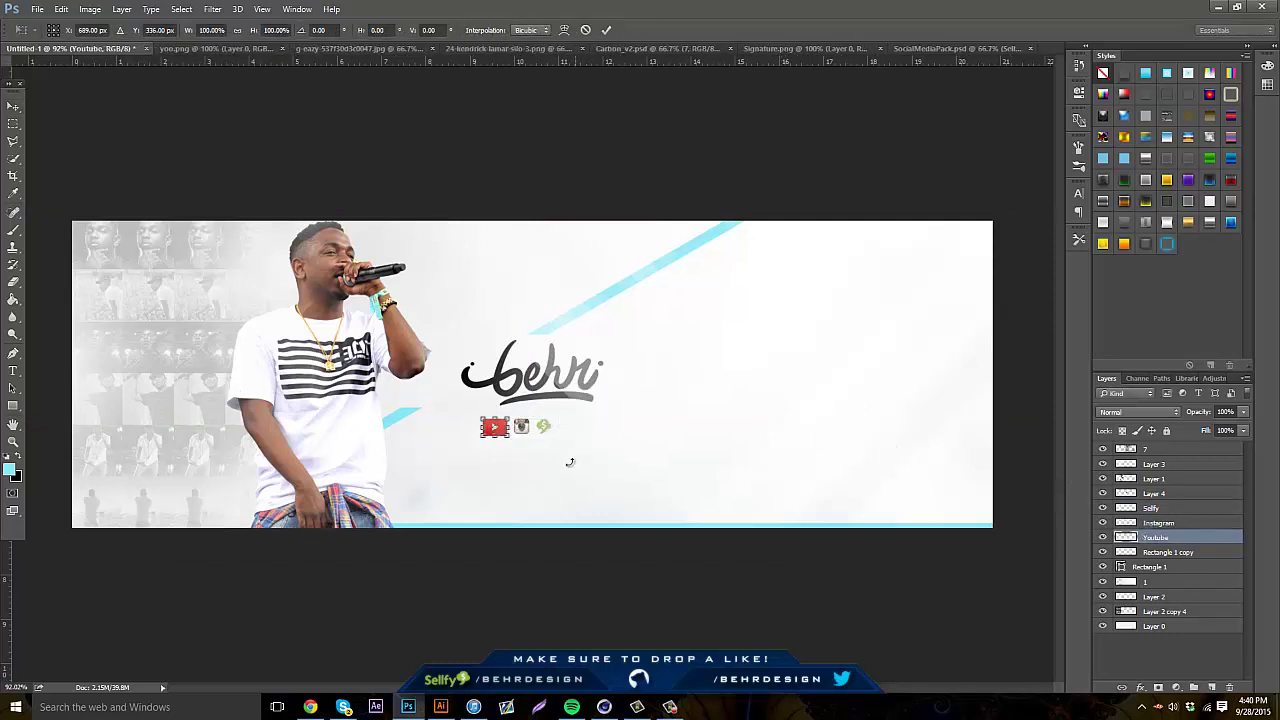
{"action": "left_click_drag", "start_coordinate": [510, 417], "coordinate": [494, 403]}
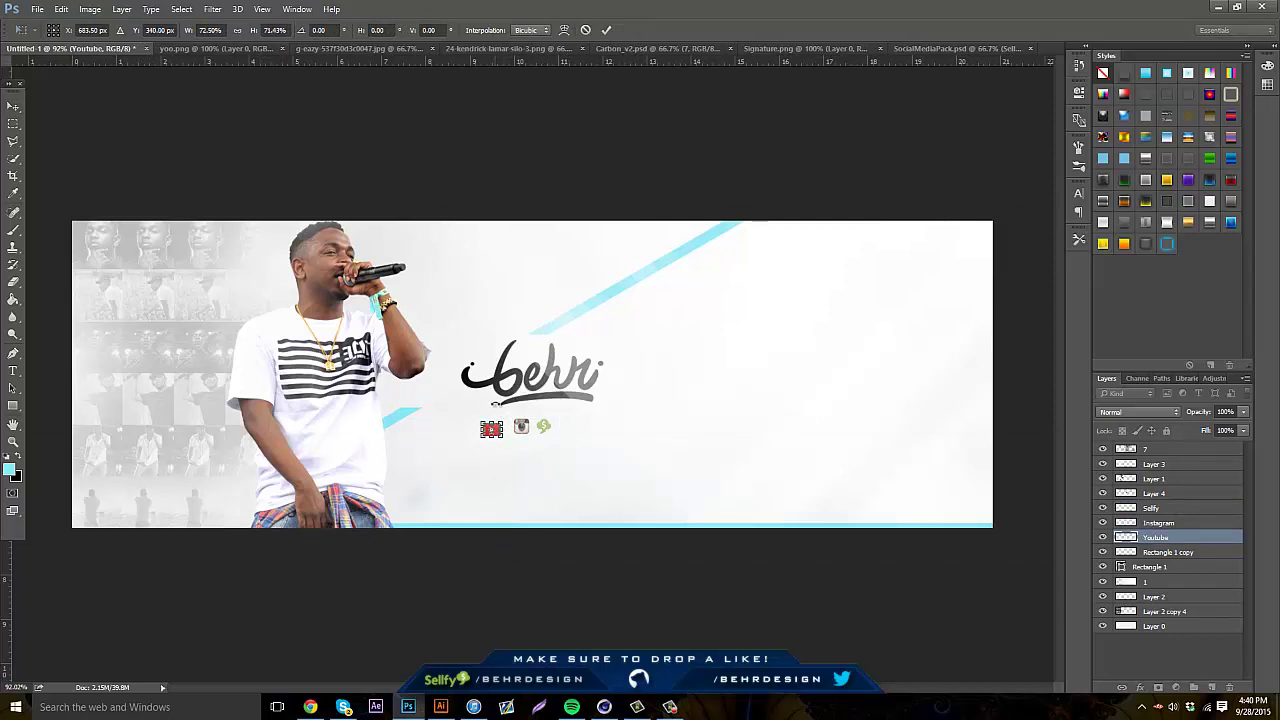
{"action": "left_click_drag", "start_coordinate": [503, 419], "coordinate": [488, 382]}
{"action": "key", "text": "Return"}
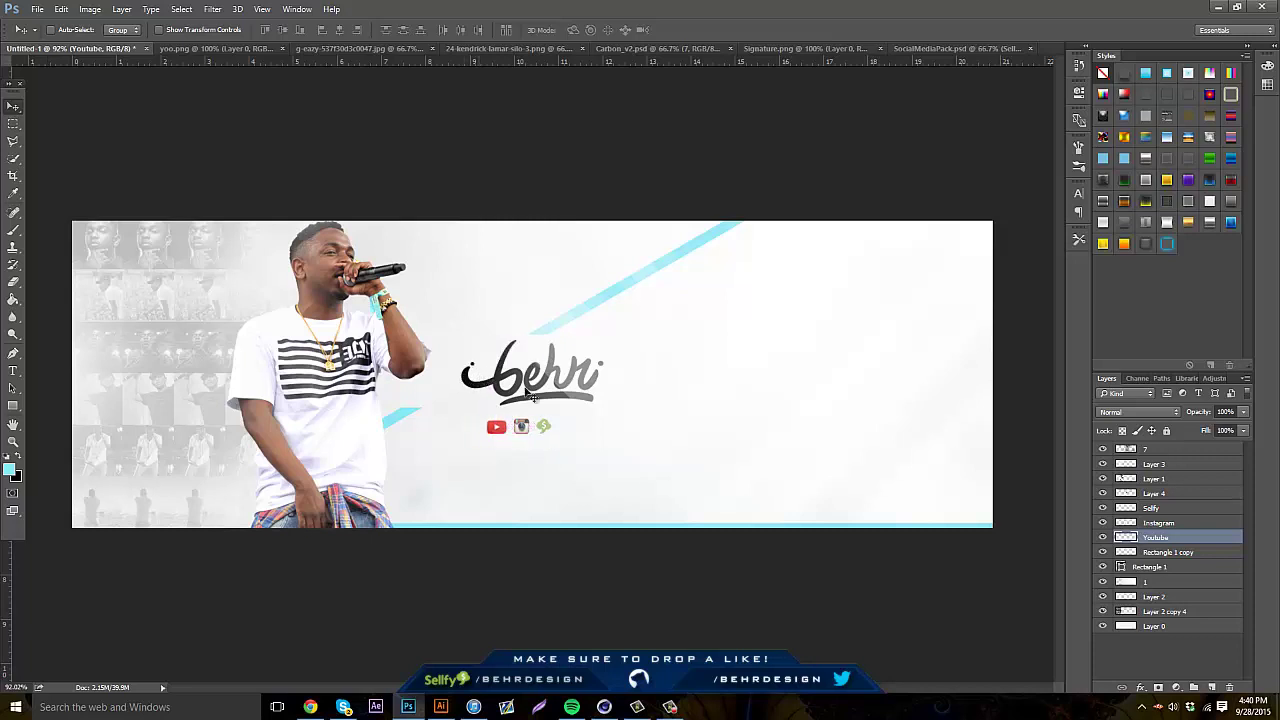
{"action": "left_click", "coordinate": [1164, 508], "text": "shift"}
{"action": "mouse_move", "coordinate": [676, 413]}
{"action": "left_mouse_down"}
{"action": "mouse_move", "coordinate": [700, 409]}
{"action": "mouse_move", "coordinate": [688, 396]}
{"action": "left_mouse_up"}
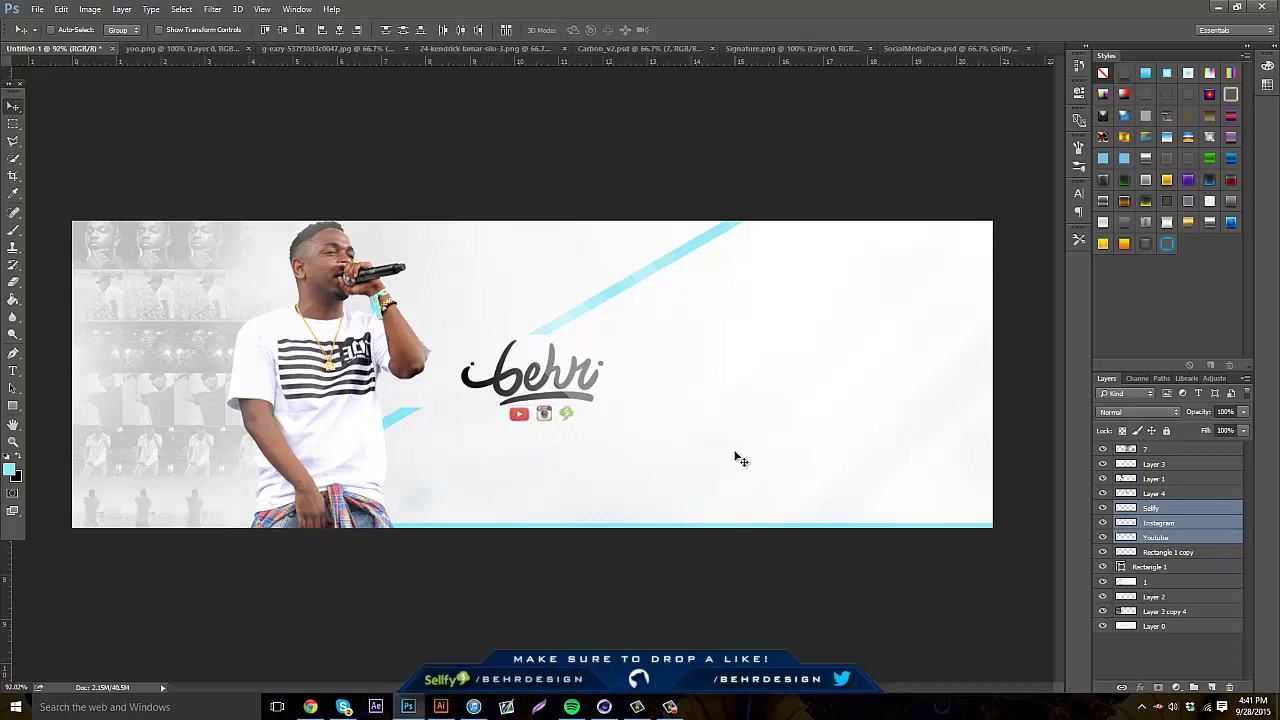
Duplicate the bottom blue bar, stand the copy vertically along the banner's left edge and set its blend mode to Linear Burn
{"action": "left_click", "coordinate": [1188, 566]}
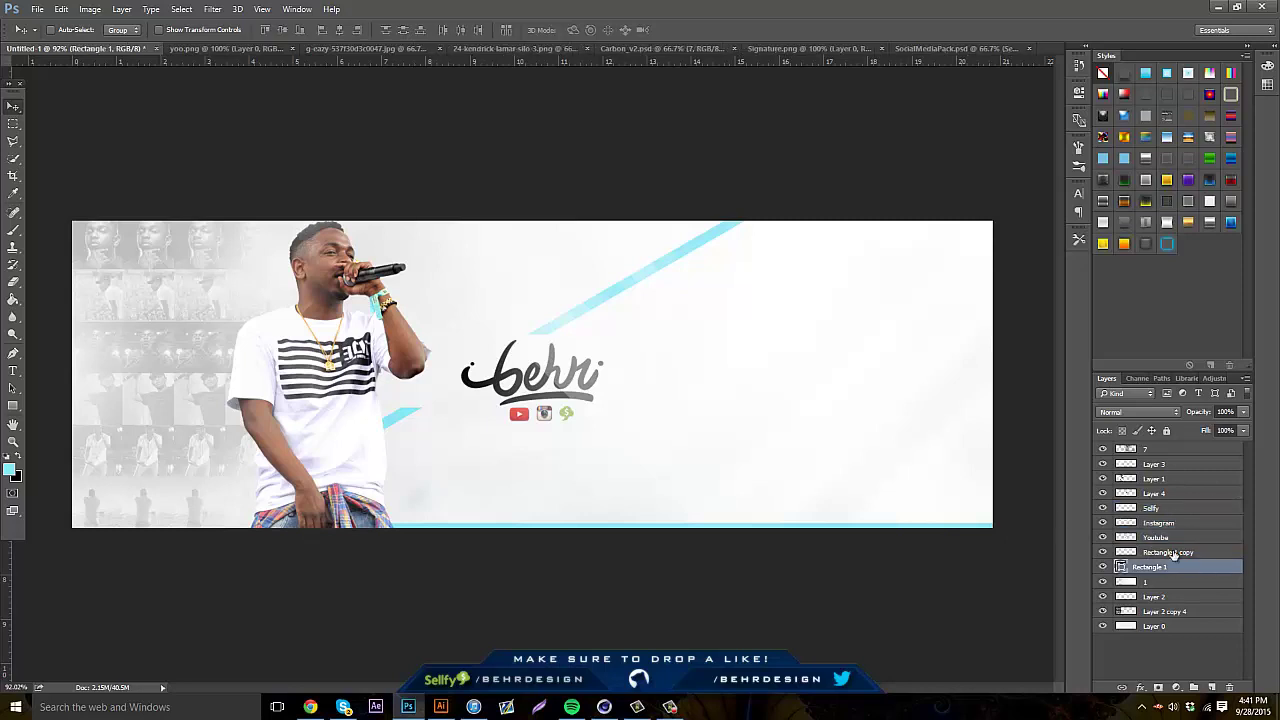
{"action": "key", "text": "ctrl+j"}
{"action": "left_click_drag", "start_coordinate": [1036, 522], "coordinate": [666, 371]}
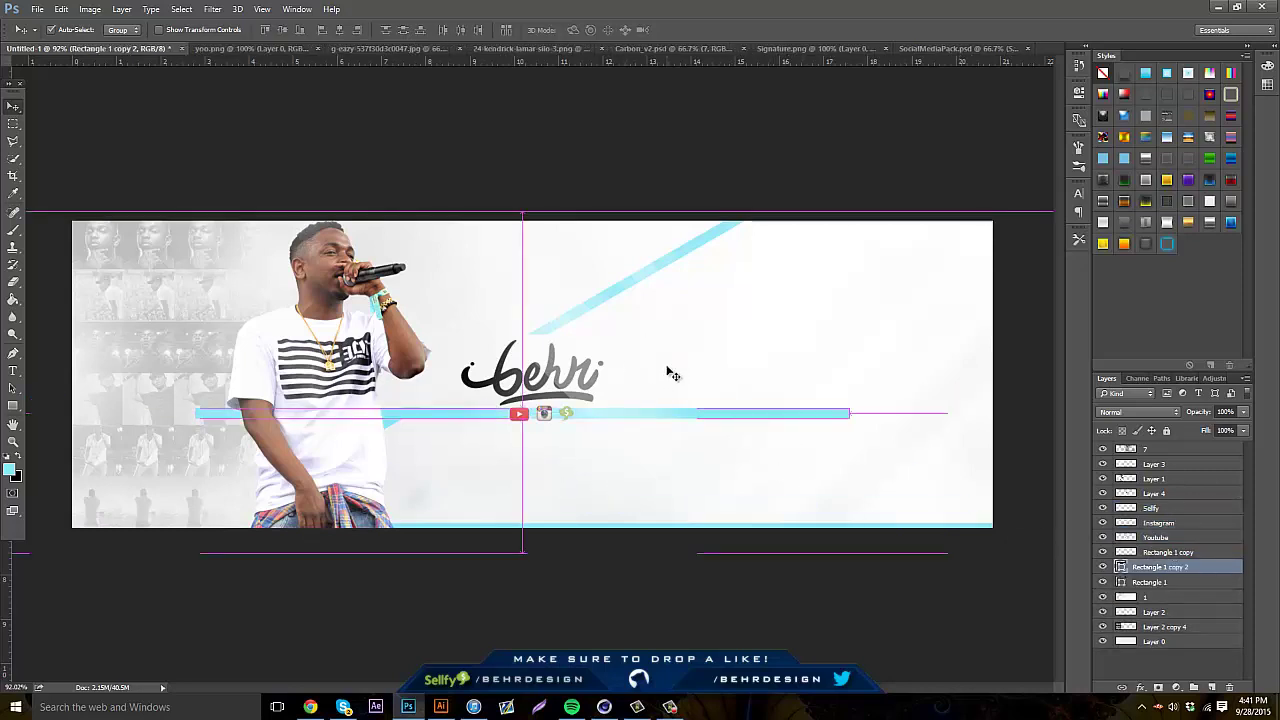
{"action": "key", "text": "ctrl+t"}
{"action": "left_click_drag", "start_coordinate": [831, 257], "coordinate": [113, 336]}
{"action": "key", "text": "Return"}
{"action": "left_click", "coordinate": [1108, 412]}
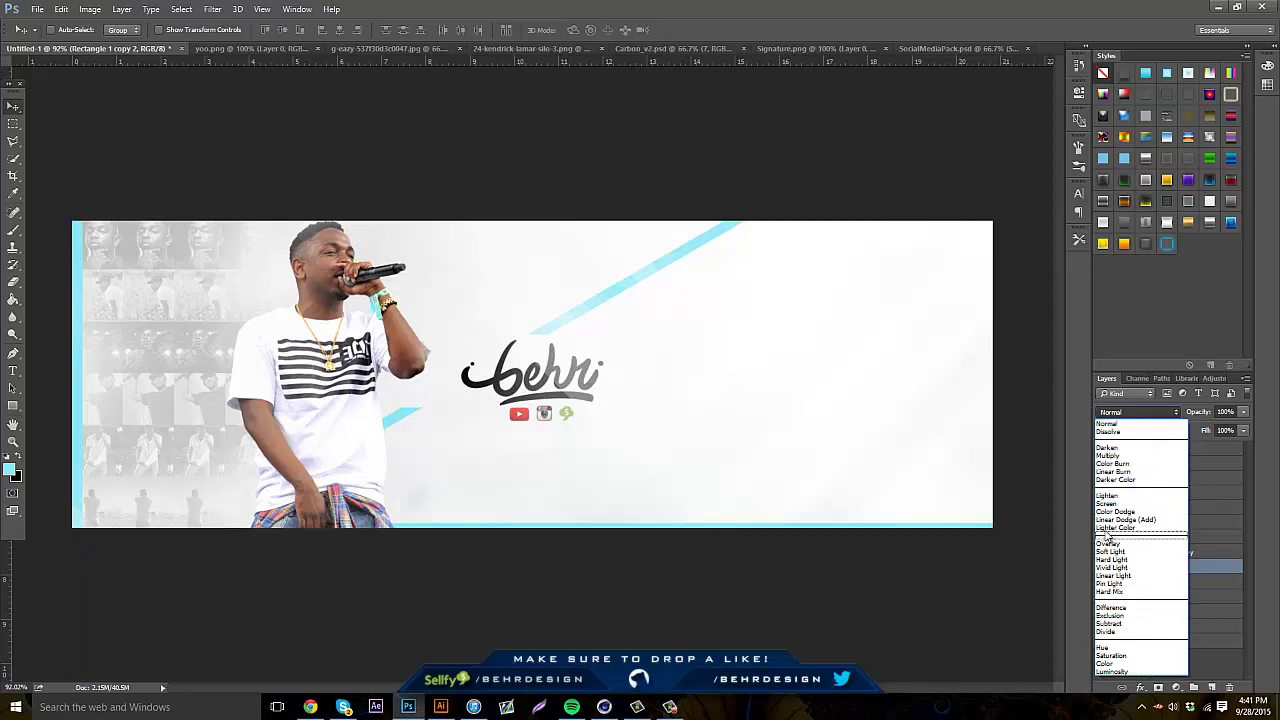
{"action": "left_click", "coordinate": [1120, 471]}
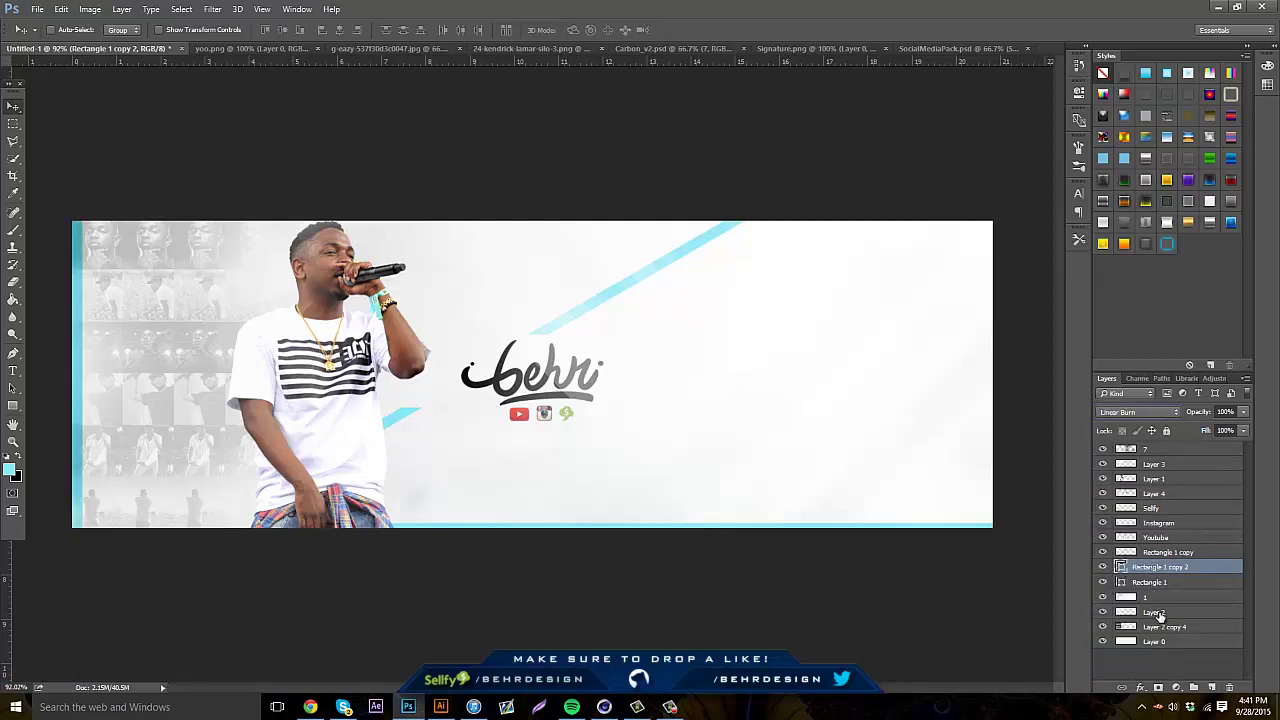
Duplicate the rapper cutout's layer, Layer 1
{"action": "left_click", "coordinate": [1153, 479]}
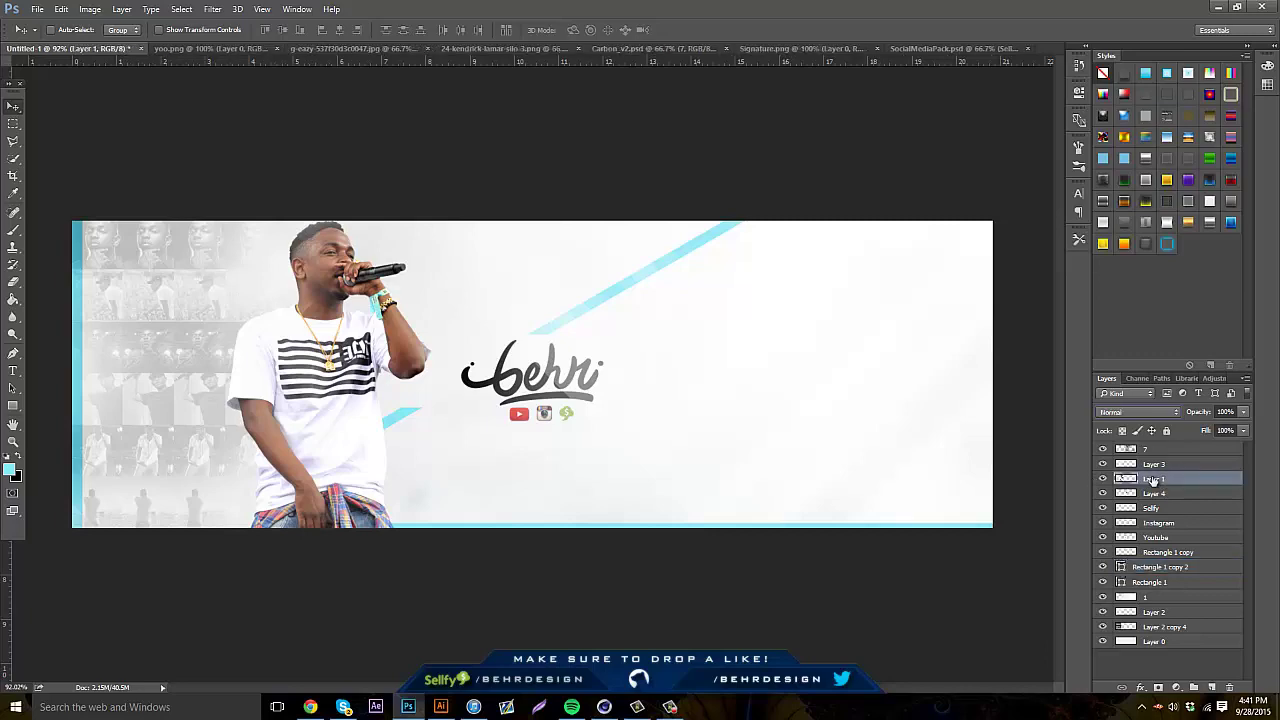
{"action": "key", "text": "ctrl+j"}
{"action": "left_click", "coordinate": [1156, 506]}
{"action": "right_click", "coordinate": [1167, 490]}
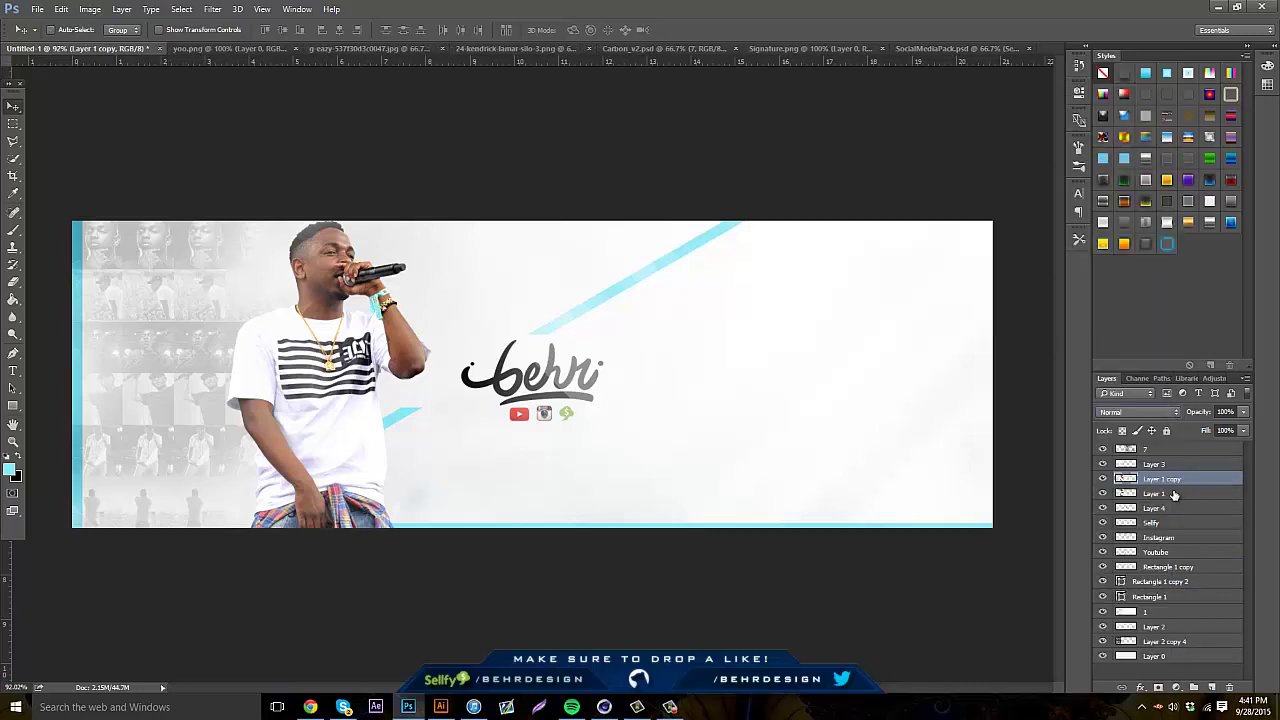
Add a stroke to the original cutout layer in the light blue sampled from the diagonal bar (#88e8f7)
{"action": "left_click", "coordinate": [1160, 493]}
{"action": "right_click", "coordinate": [1160, 493]}
{"action": "left_click", "coordinate": [1040, 95]}
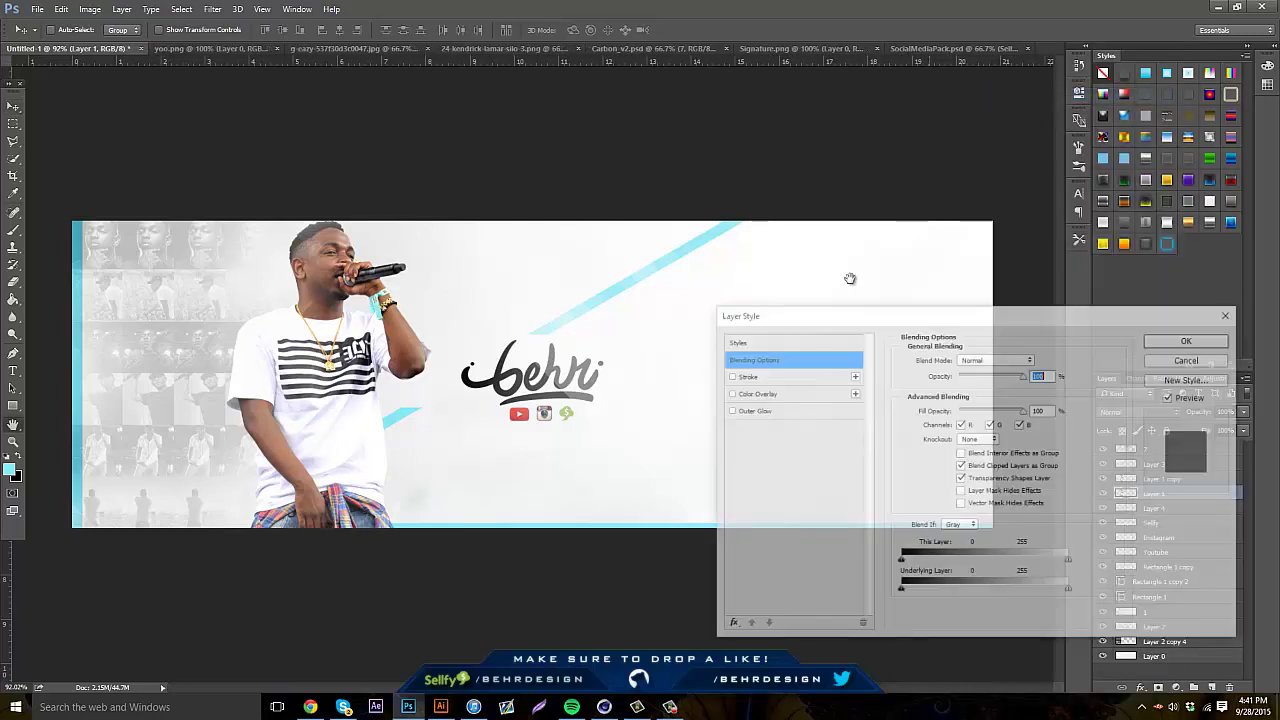
{"action": "left_click", "coordinate": [818, 377]}
{"action": "left_click", "coordinate": [928, 463]}
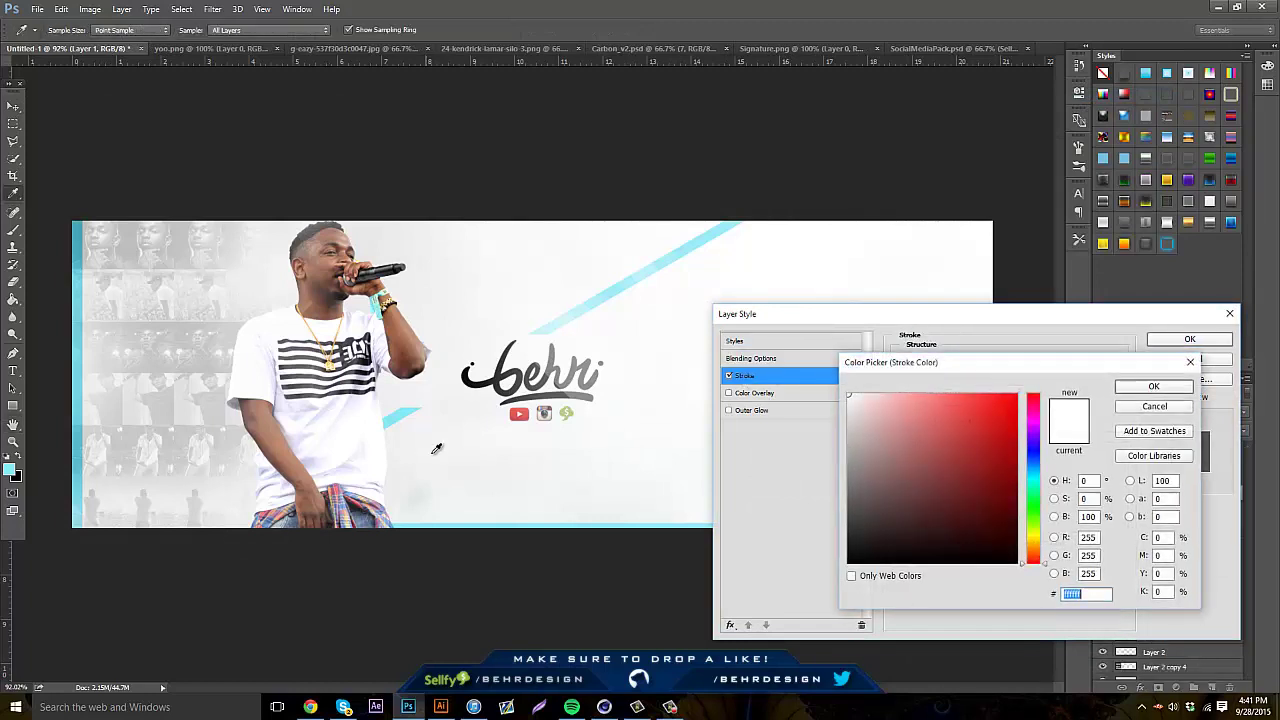
{"action": "left_click", "coordinate": [402, 412]}
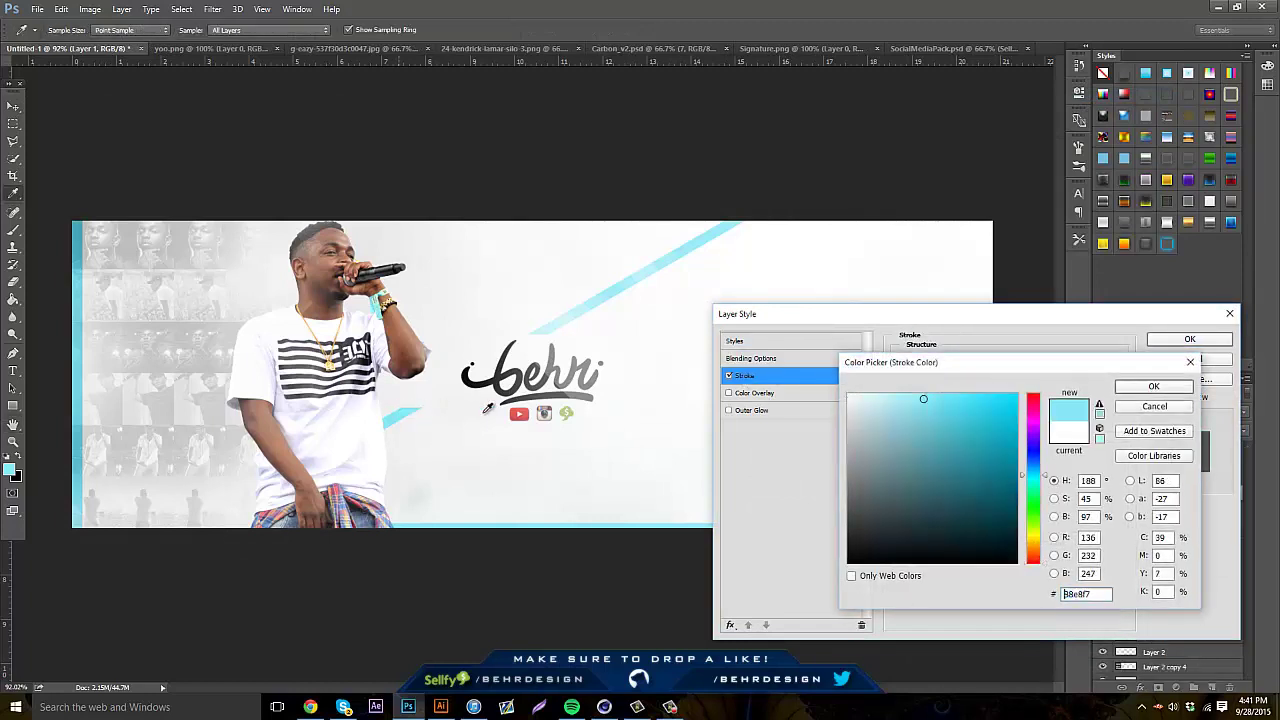
{"action": "left_click", "coordinate": [1153, 386]}
Place the cutout's stroke outside, thicken it into a visible outline and lower the layer's fill to 0%
{"action": "left_click", "coordinate": [981, 377]}
{"action": "left_click", "coordinate": [976, 389]}
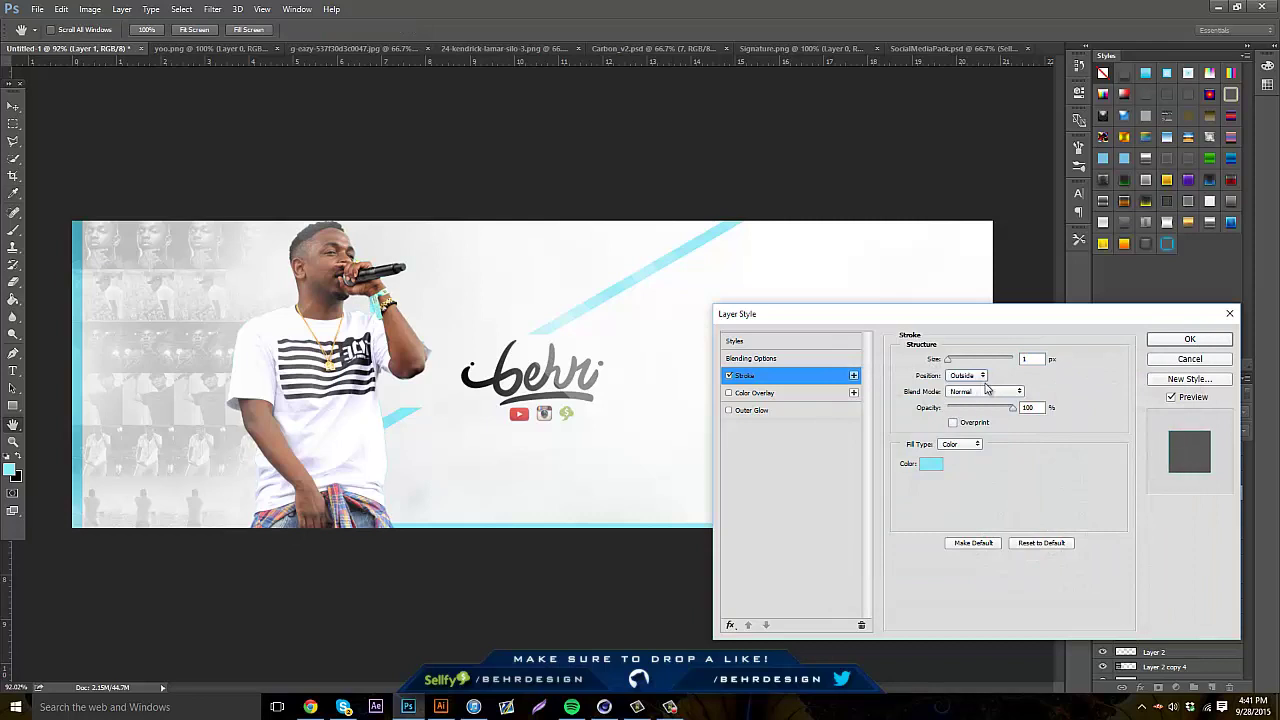
{"action": "left_click_drag", "start_coordinate": [947, 360], "coordinate": [953, 364]}
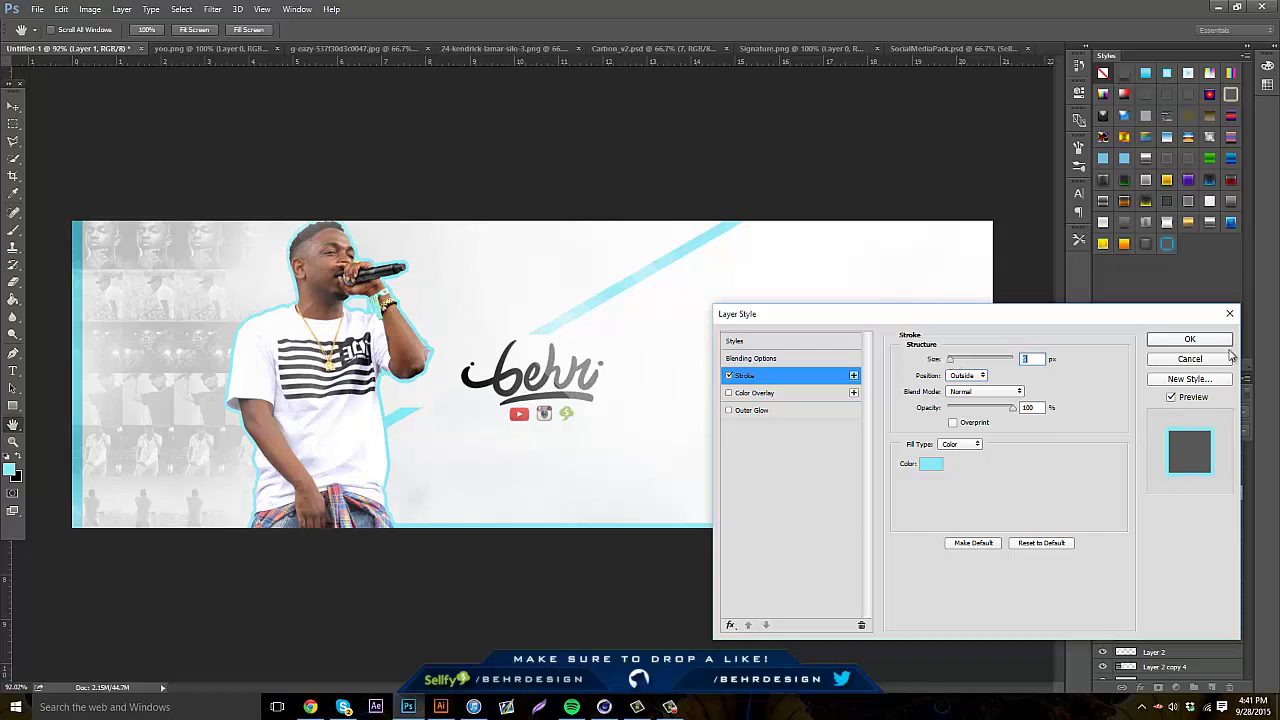
{"action": "left_click", "coordinate": [1190, 339]}
{"action": "left_click_drag", "start_coordinate": [1167, 445], "coordinate": [1155, 494]}
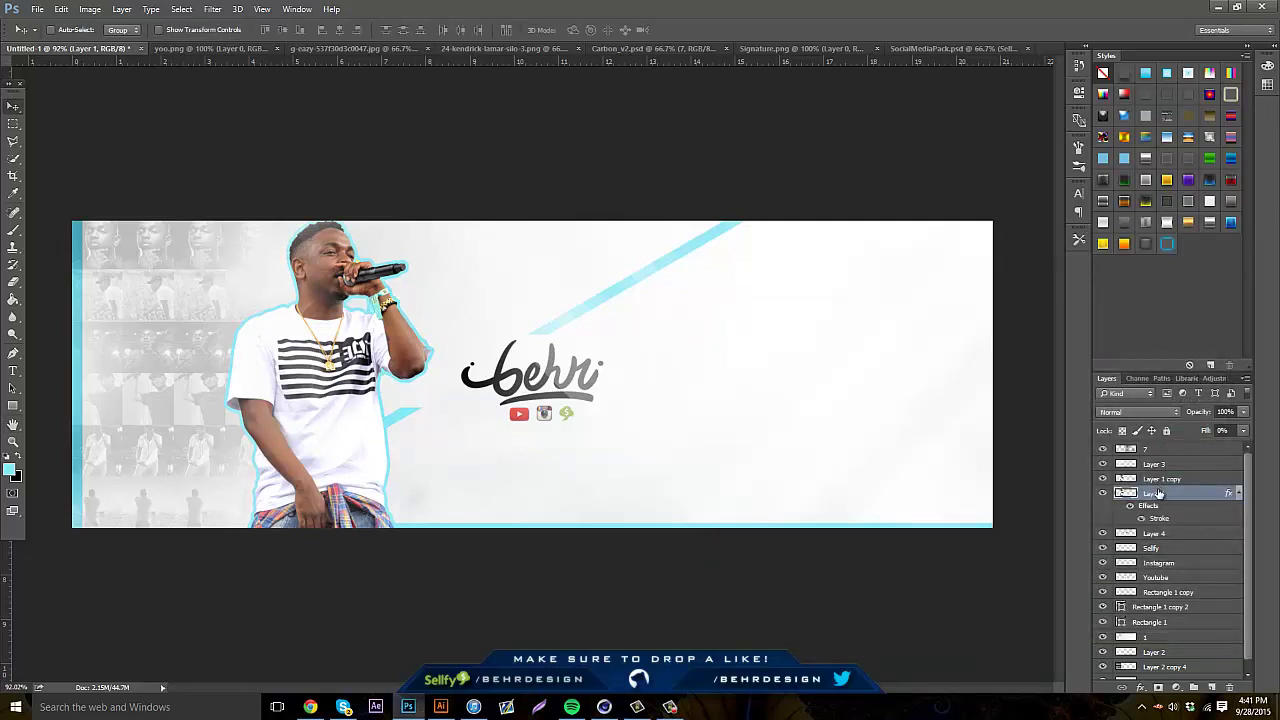
Add a blank layer and merge it with the cutout's blue outline layer, turning the stroke into plain pixels
{"action": "left_click", "coordinate": [1212, 688]}
{"action": "left_click", "coordinate": [1180, 508], "text": "shift"}
{"action": "right_click", "coordinate": [1180, 500]}
{"action": "left_click", "coordinate": [1060, 484]}
Select the half of the blue outline on the microphone side with the Rectangular Marquee, delete it and deselect
{"action": "left_click", "coordinate": [13, 123]}
{"action": "left_click_drag", "start_coordinate": [564, 606], "coordinate": [329, 163]}
{"action": "left_click", "coordinate": [330, 258]}
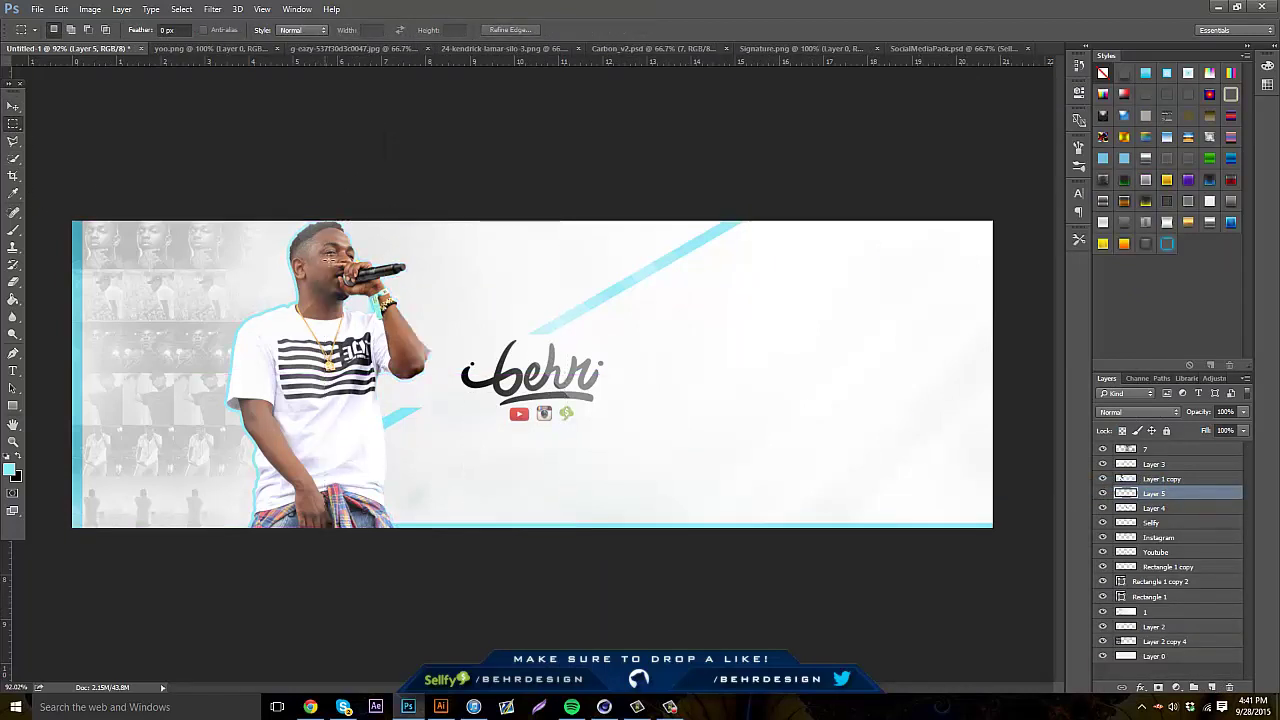
Distort the remaining blue outline with the Displace filter, using a displacement map from the Desktop's Designing > Displacement folder
{"action": "left_click", "coordinate": [212, 9]}
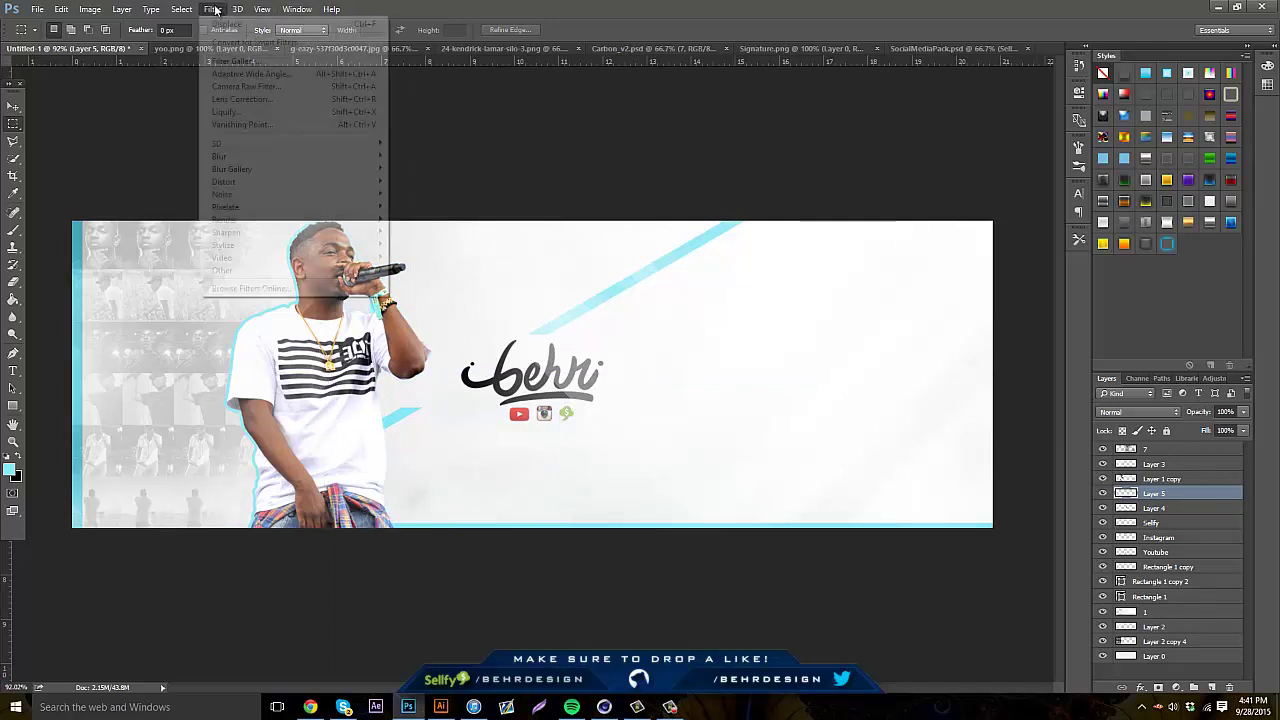
{"action": "mouse_move", "coordinate": [320, 187]}
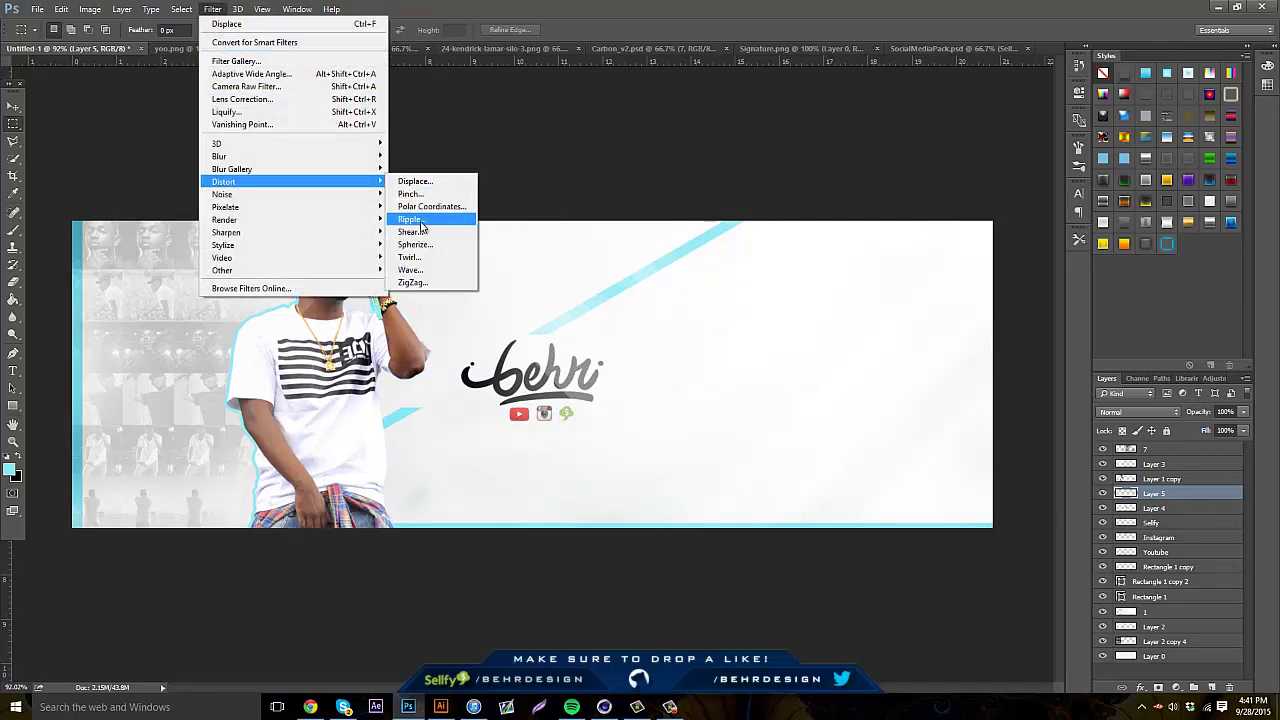
{"action": "left_click", "coordinate": [436, 182]}
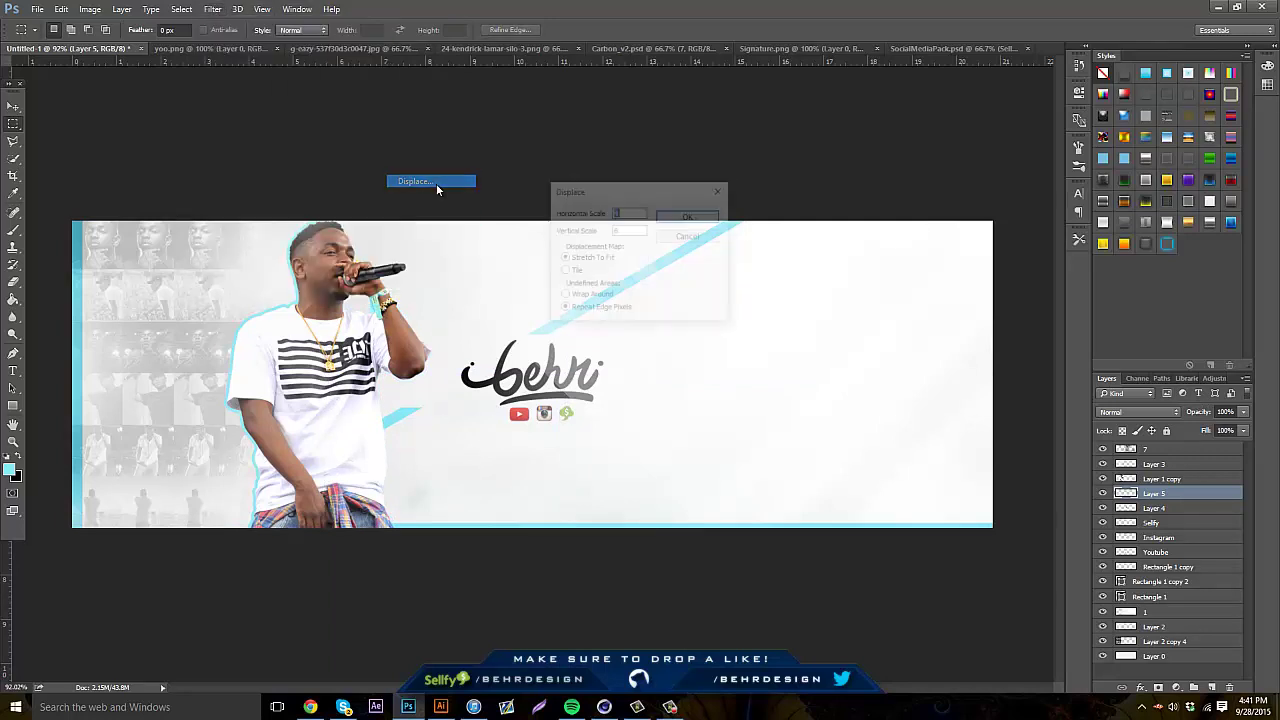
{"action": "left_click", "coordinate": [686, 215]}
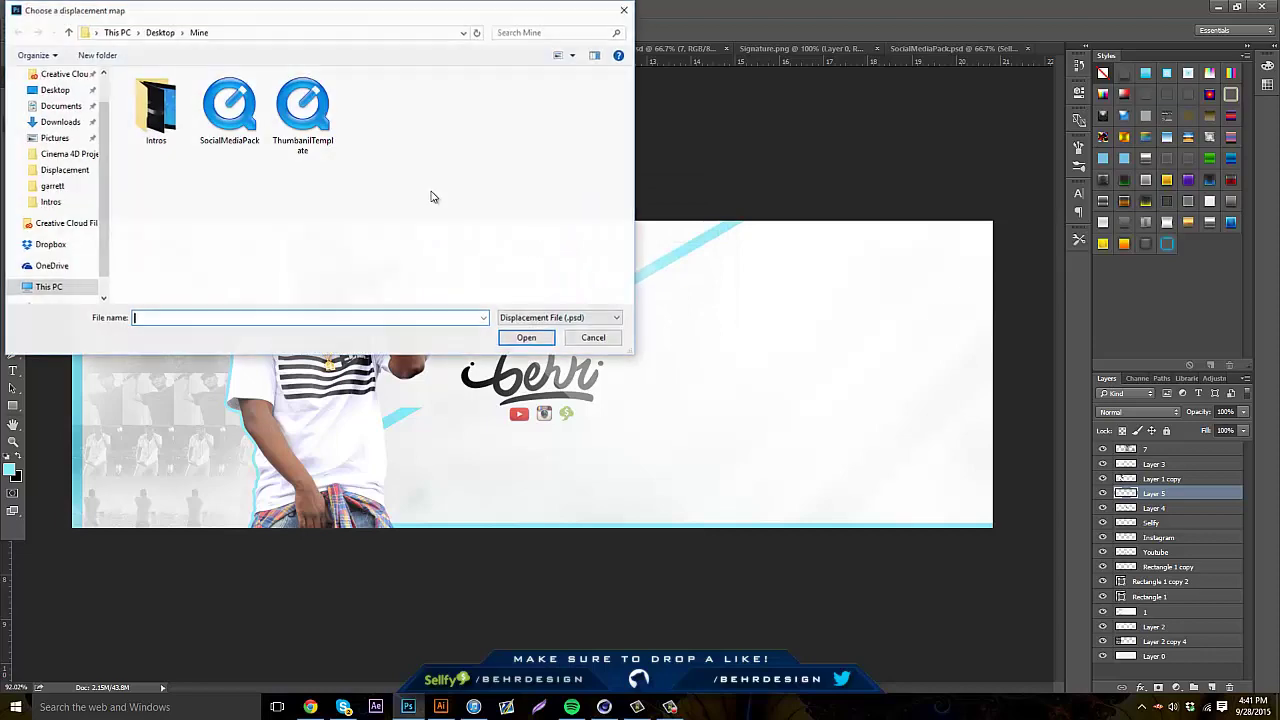
{"action": "left_click", "coordinate": [54, 91]}
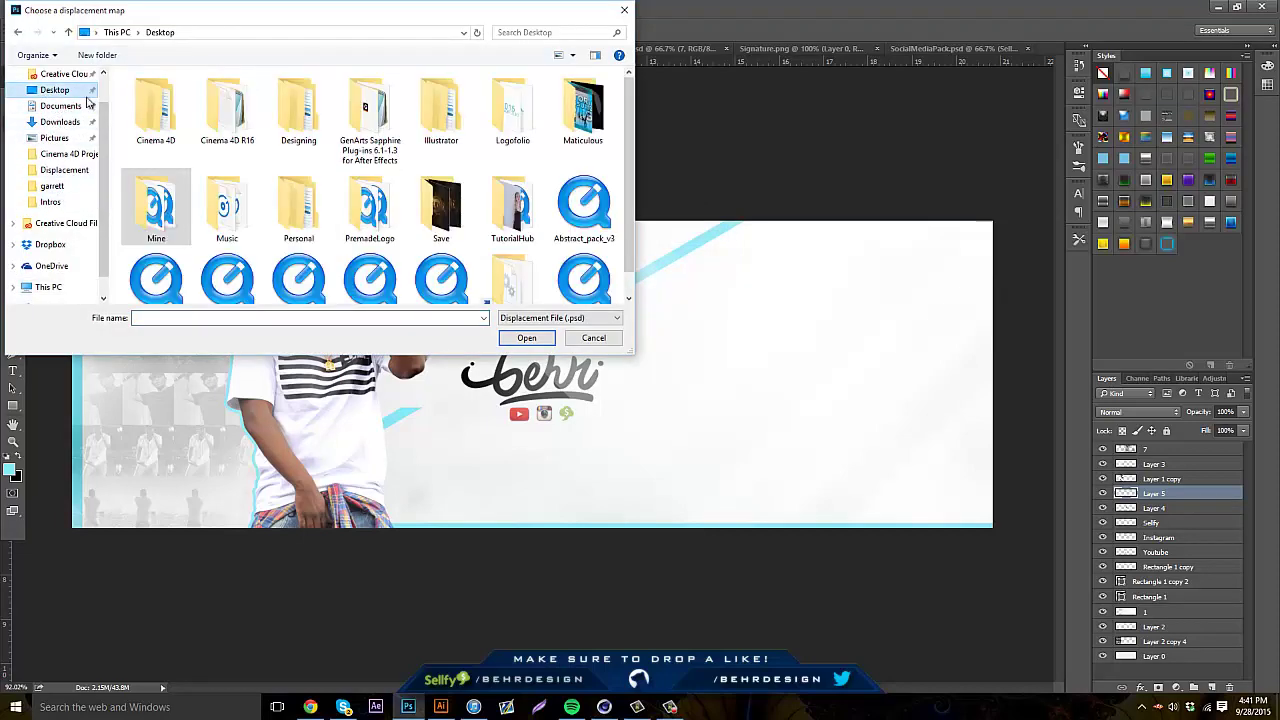
{"action": "double_click", "coordinate": [298, 125]}
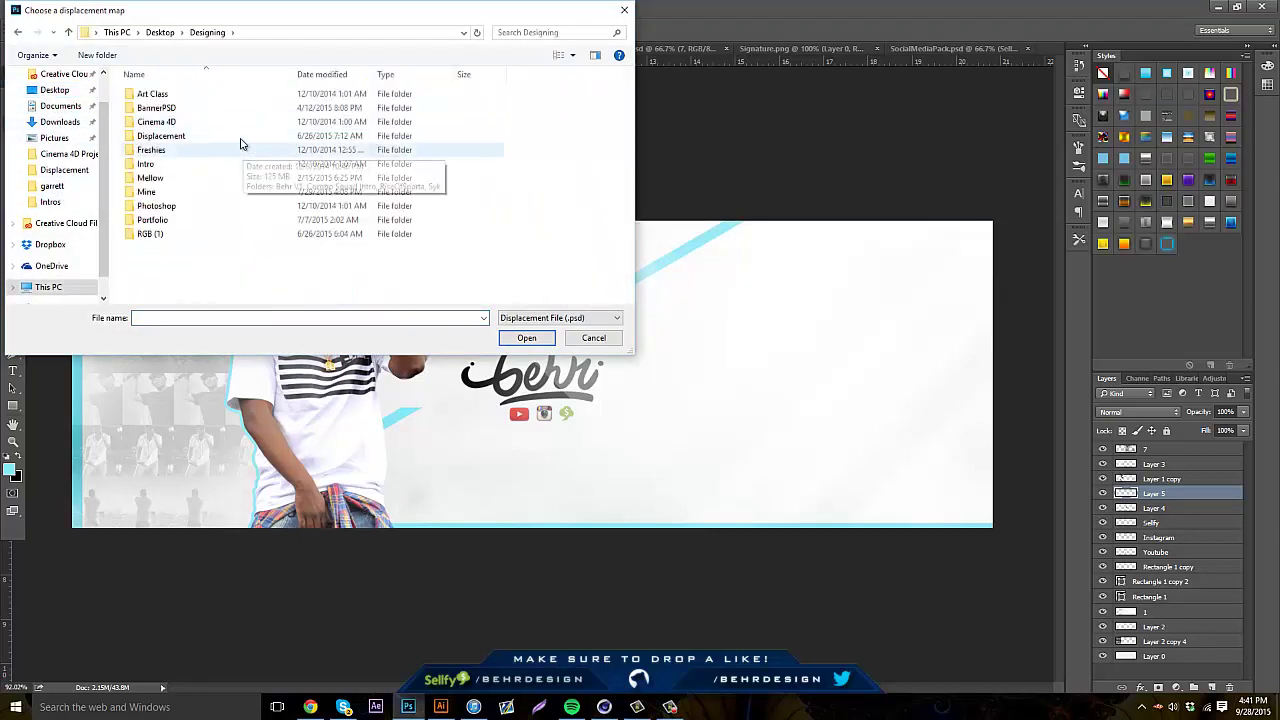
{"action": "double_click", "coordinate": [235, 134]}
{"action": "double_click", "coordinate": [239, 125]}
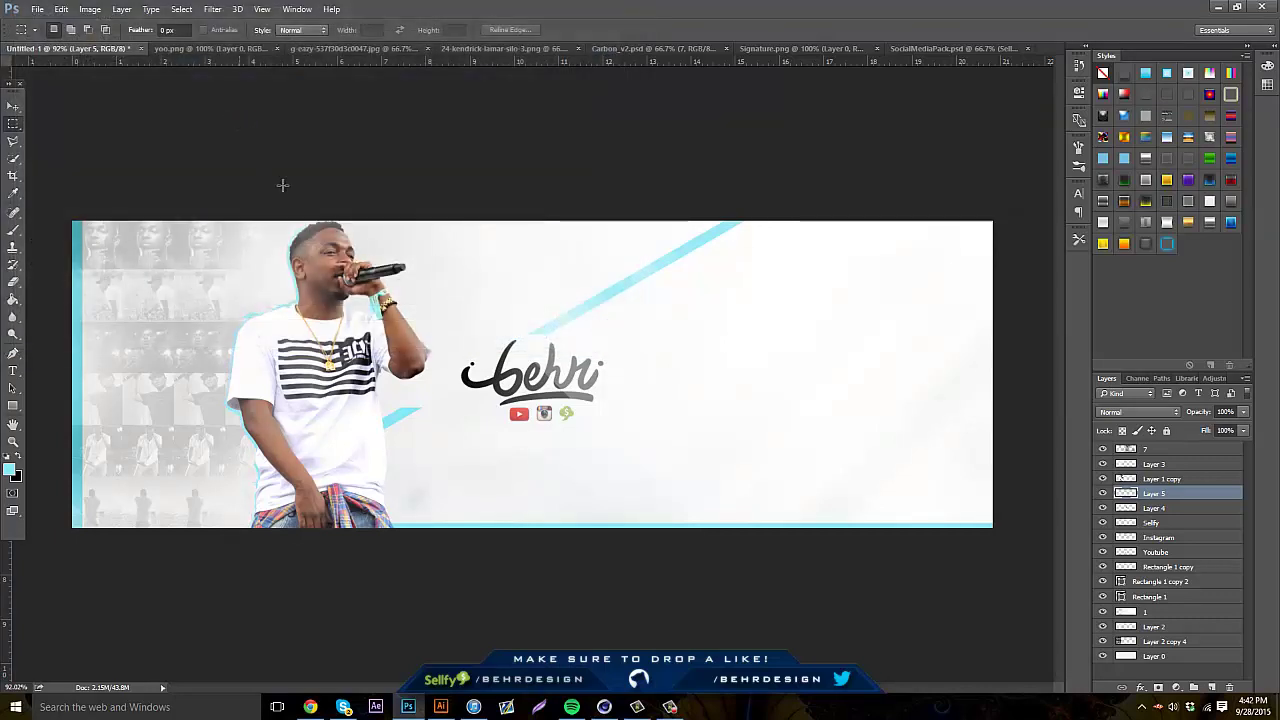
Set the outline layer's blend mode to Linear Burn and lower its opacity to 19%
{"action": "left_click", "coordinate": [1138, 411]}
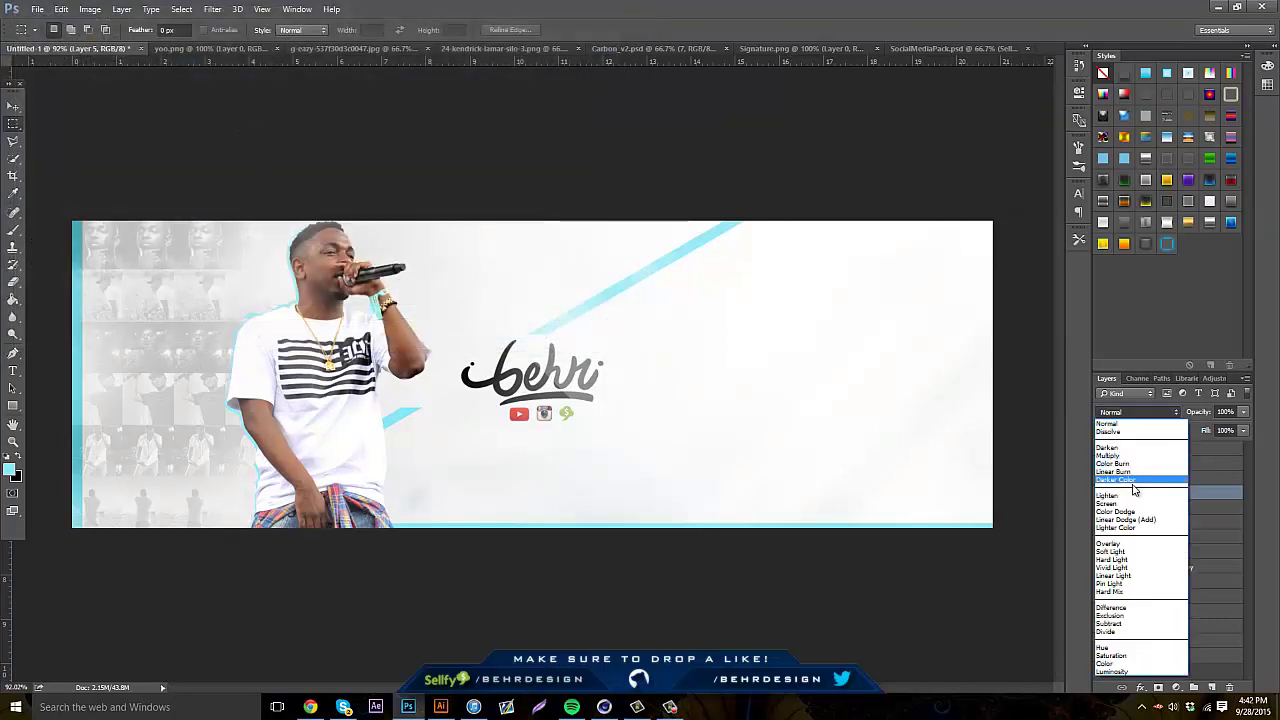
{"action": "left_click", "coordinate": [1140, 486]}
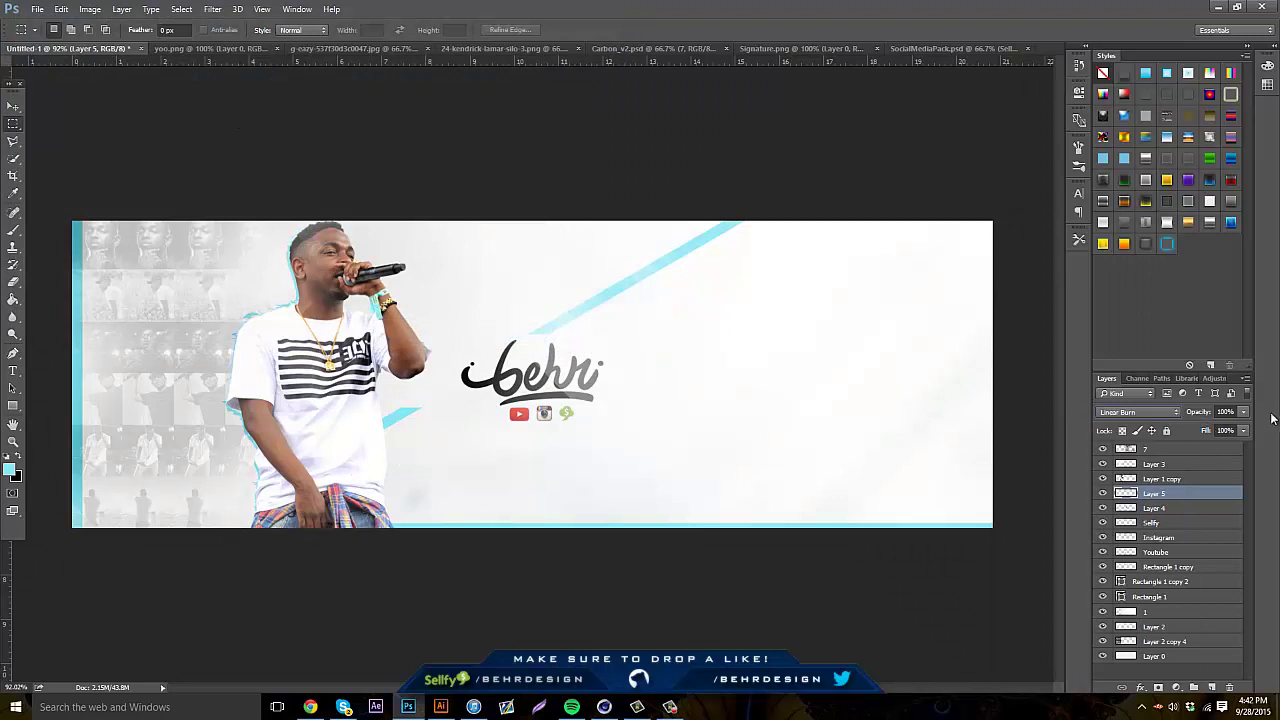
{"action": "mouse_move", "coordinate": [1194, 429]}
{"action": "left_mouse_down"}
{"action": "mouse_move", "coordinate": [1176, 430]}
{"action": "mouse_move", "coordinate": [1188, 426]}
{"action": "left_mouse_up"}
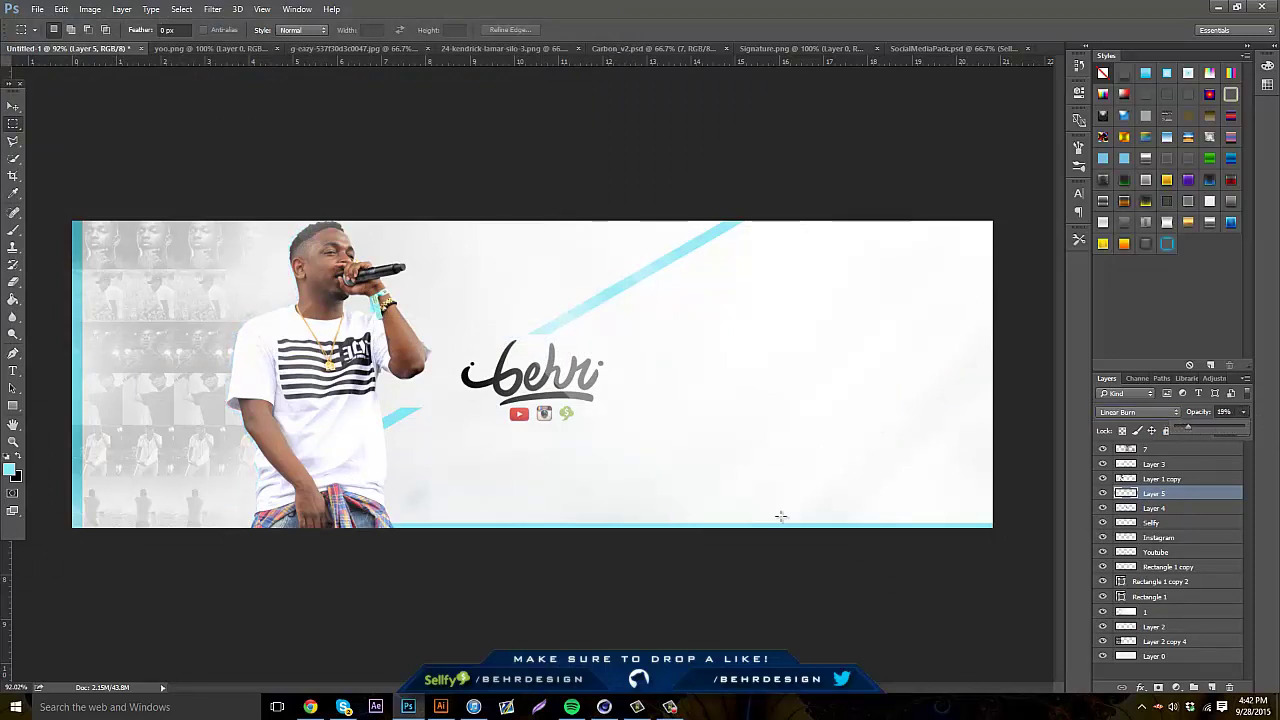
Look through the other open files and the Products and Custom Stock groups of Carbon_v2.psd, and return to the banner
{"action": "left_click", "coordinate": [1012, 48]}
{"action": "left_click", "coordinate": [814, 48]}
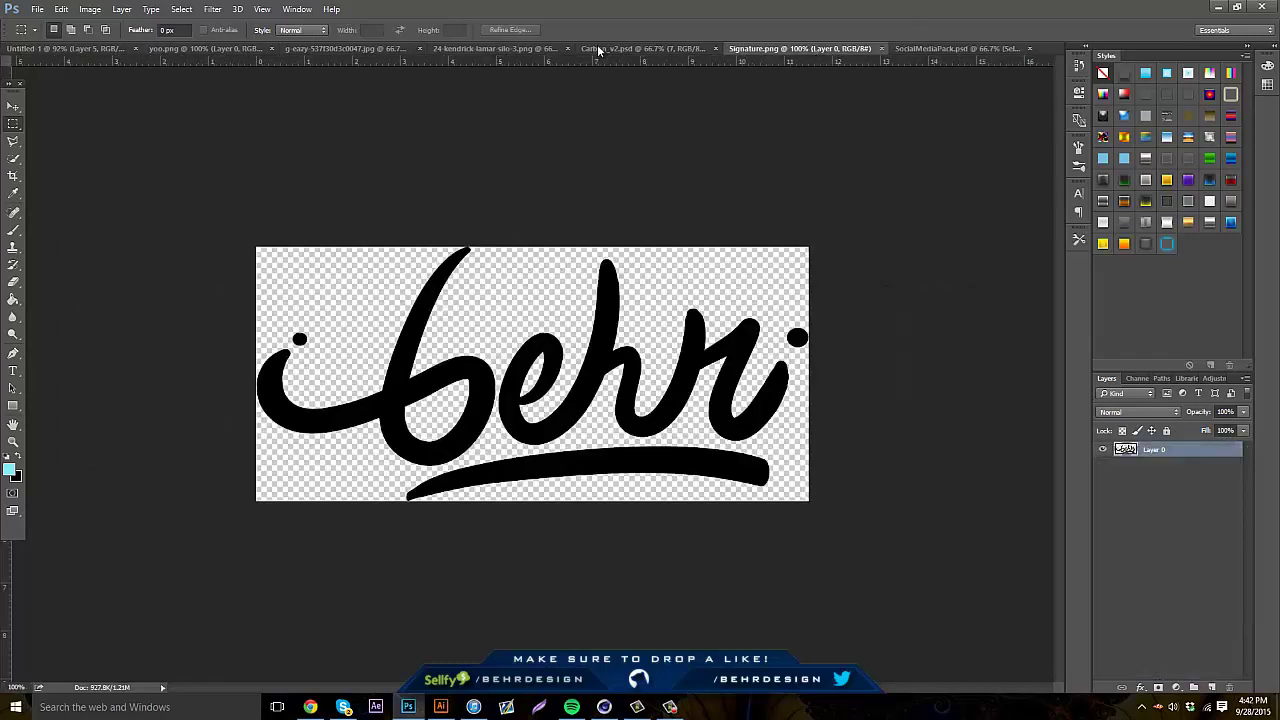
{"action": "left_click", "coordinate": [597, 48]}
{"action": "left_click", "coordinate": [1103, 601]}
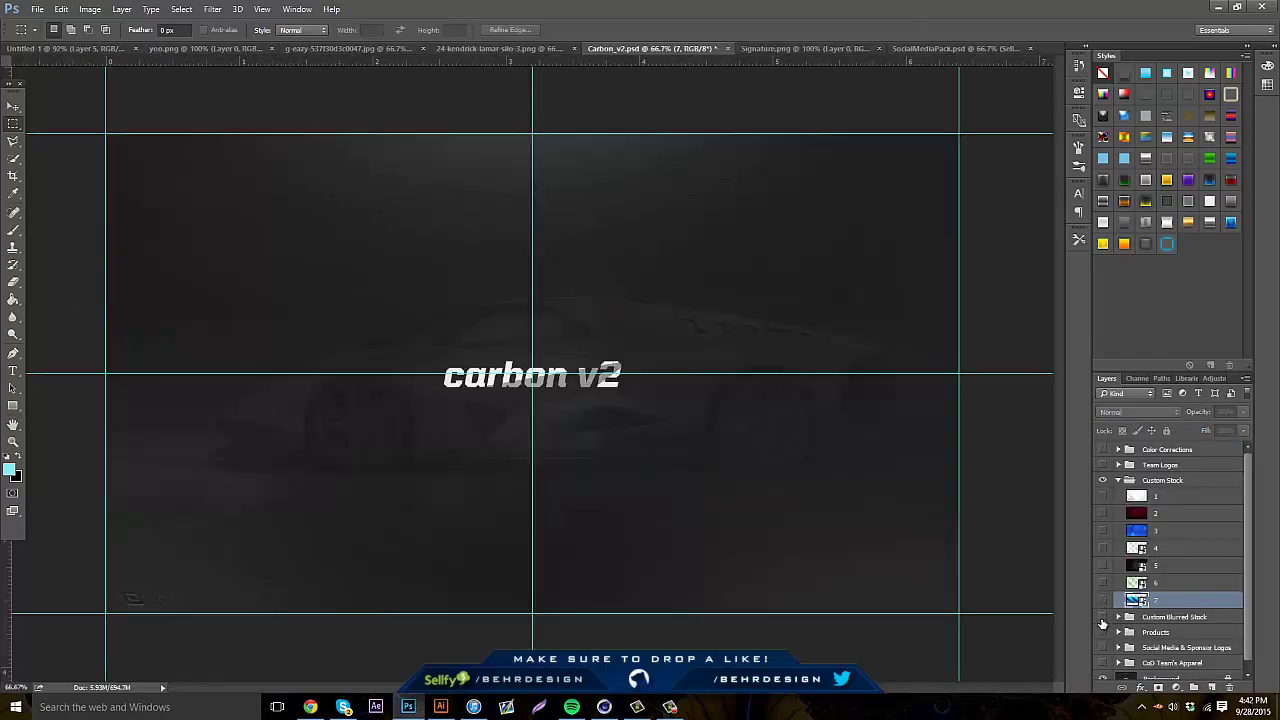
{"action": "left_click", "coordinate": [1103, 632]}
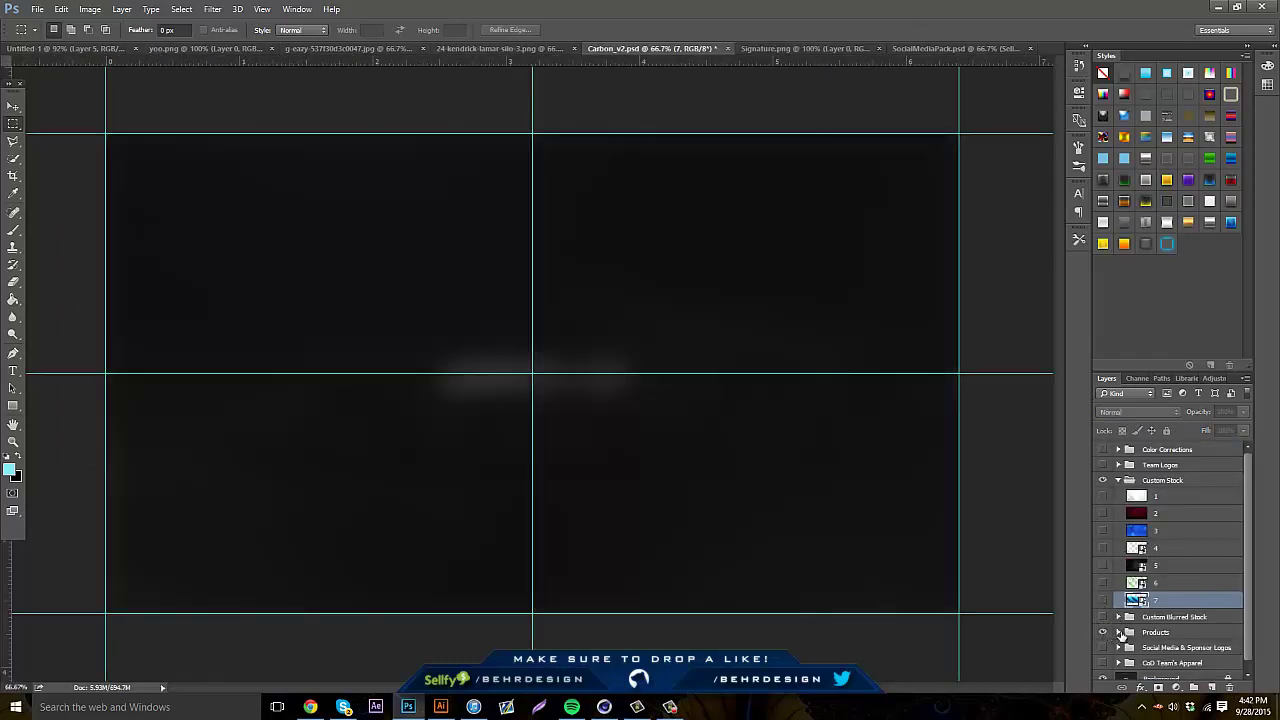
{"action": "left_click", "coordinate": [1118, 632]}
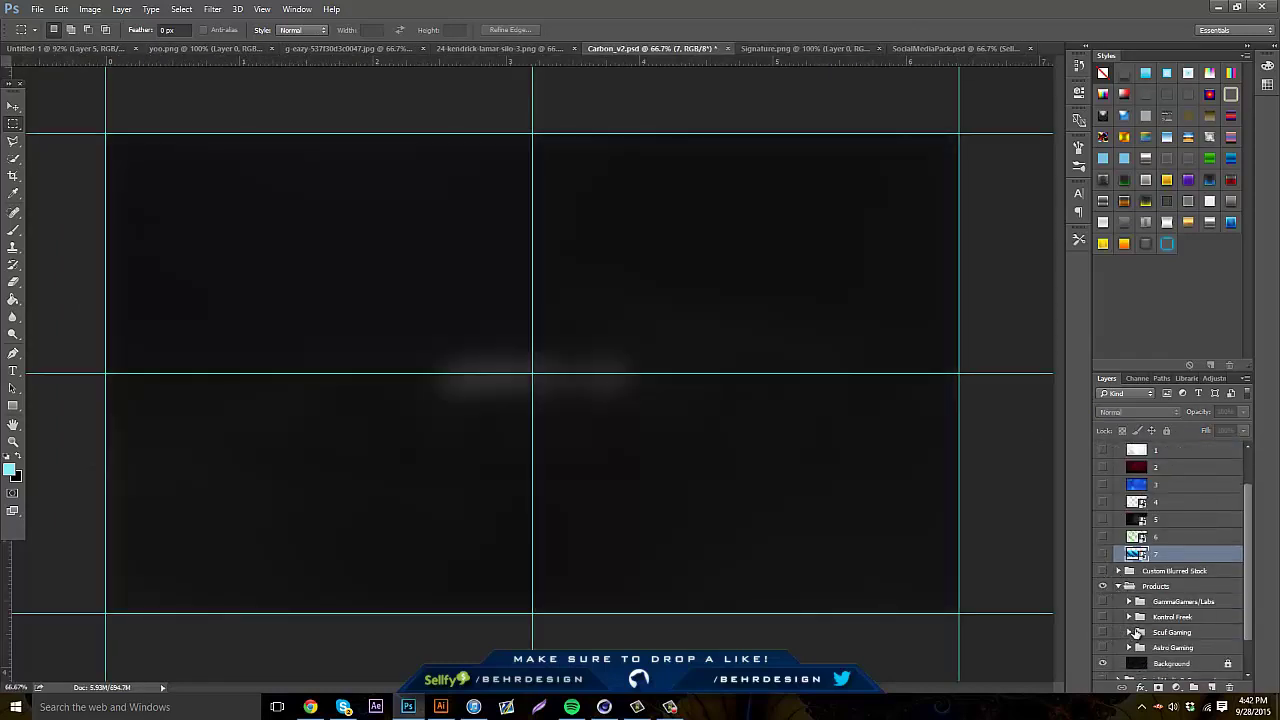
{"action": "left_click", "coordinate": [1102, 617]}
{"action": "left_click", "coordinate": [1102, 617]}
{"action": "left_click", "coordinate": [1103, 601]}
{"action": "left_click", "coordinate": [1103, 602]}
{"action": "left_click", "coordinate": [1103, 602]}
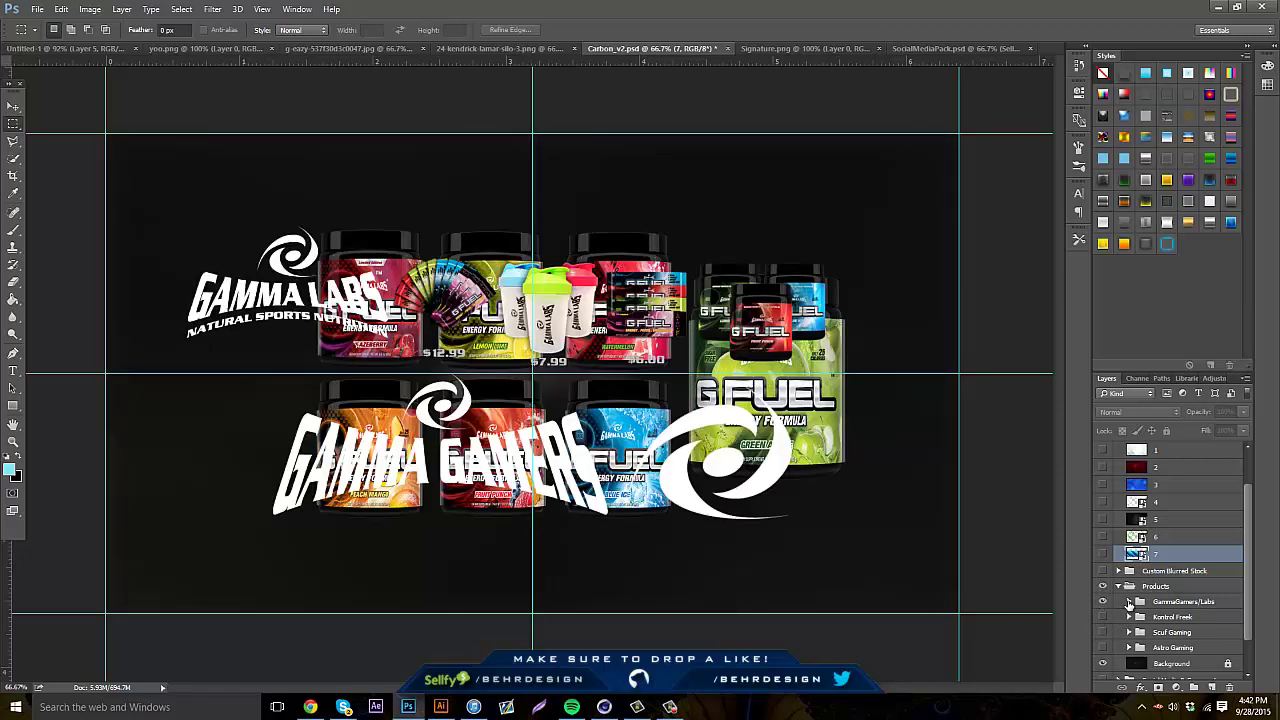
{"action": "left_click", "coordinate": [1103, 586]}
{"action": "left_click", "coordinate": [1118, 586]}
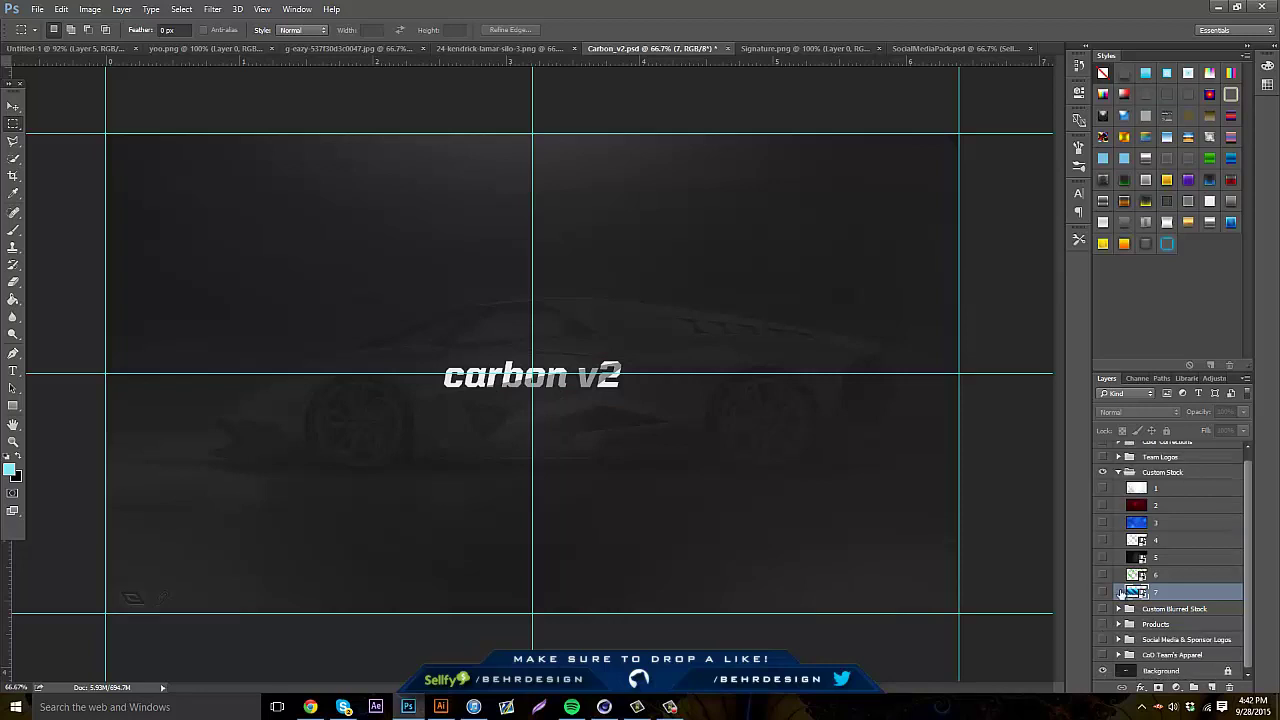
{"action": "scroll", "coordinate": [1106, 539], "scroll_direction": "up", "scroll_amount": 1}
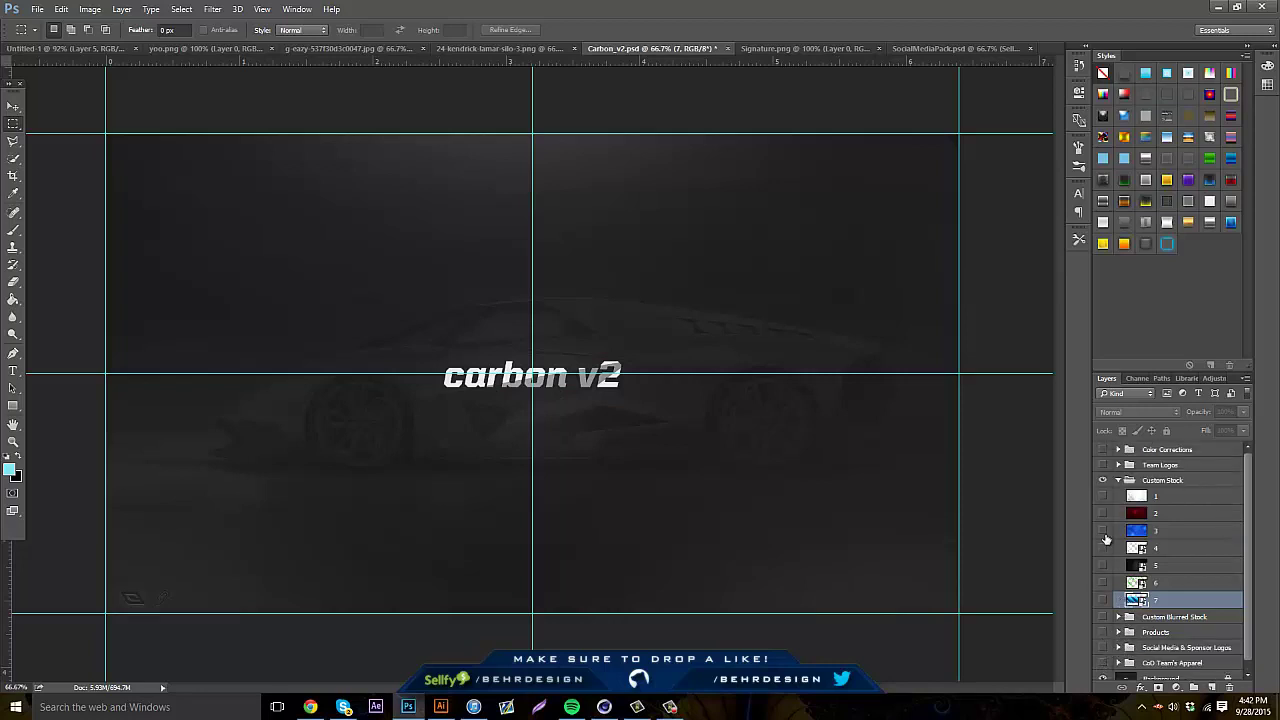
{"action": "left_click", "coordinate": [1117, 482]}
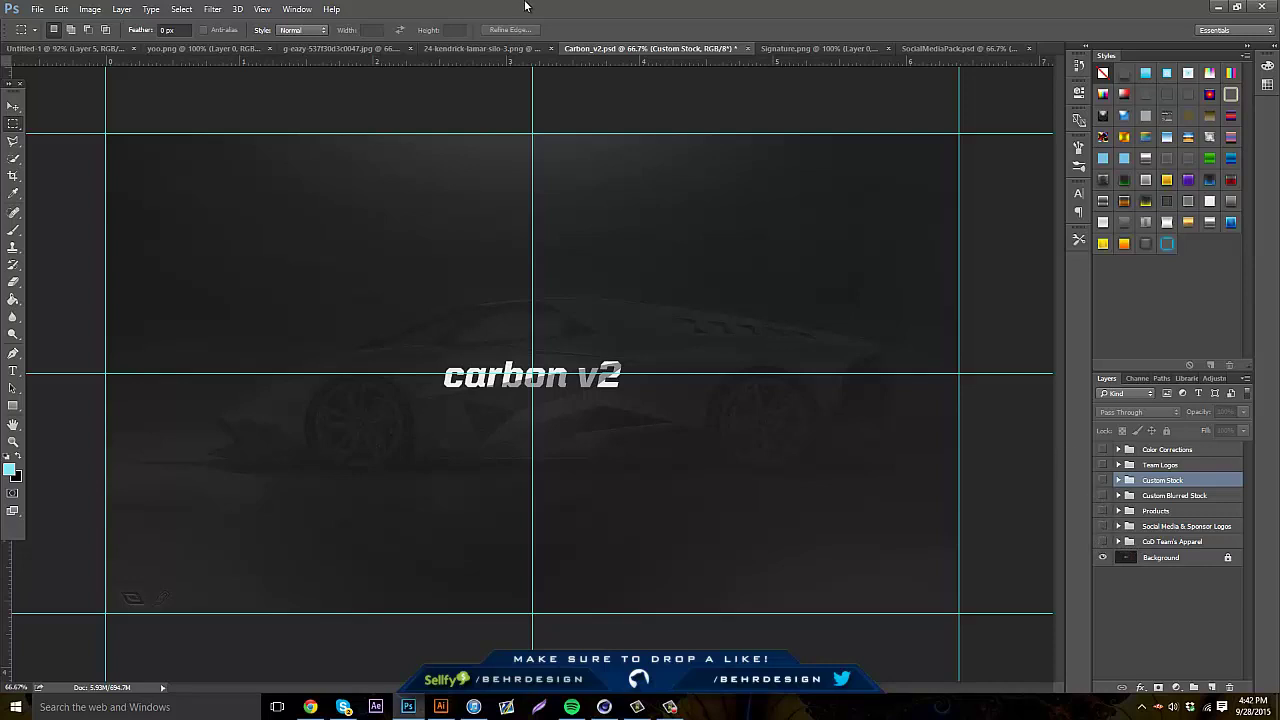
{"action": "left_click", "coordinate": [44, 47]}
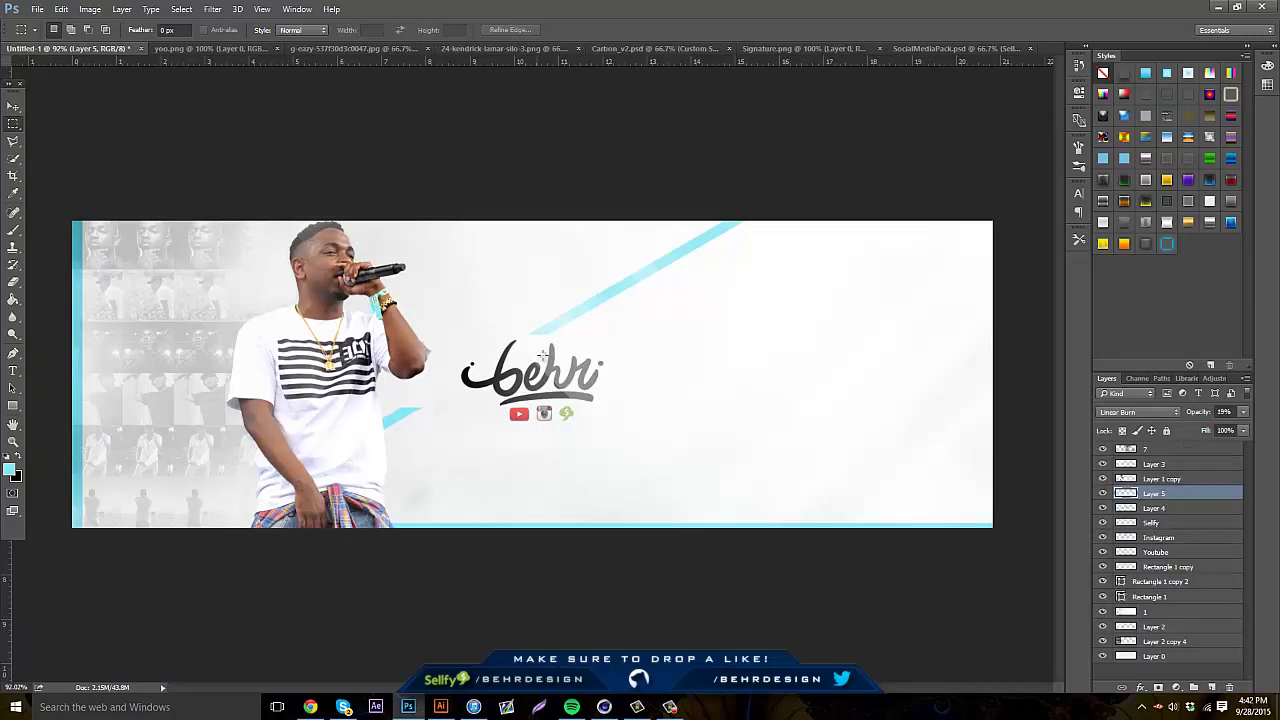
Switch to Chrome and search Google Images for "rolls royce phantom"
{"action": "left_click", "coordinate": [310, 707]}
{"action": "left_click", "coordinate": [8, 27]}
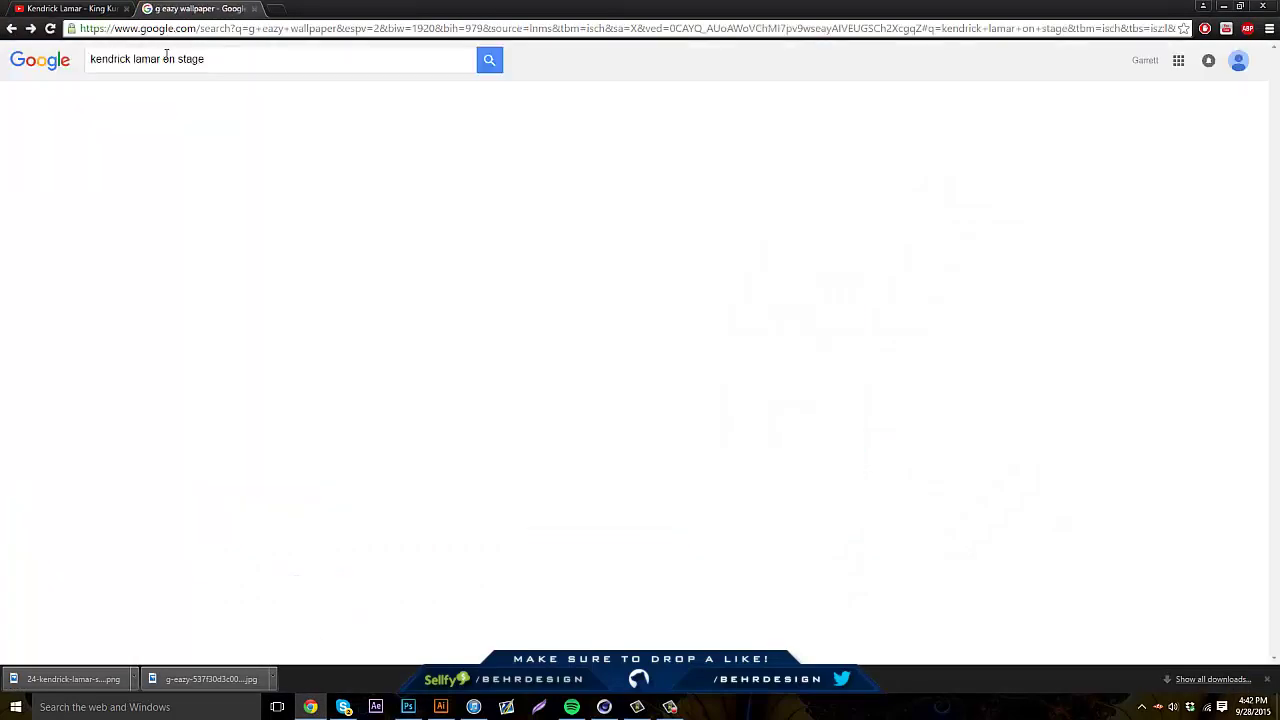
{"action": "type", "text": "rolls royce"}
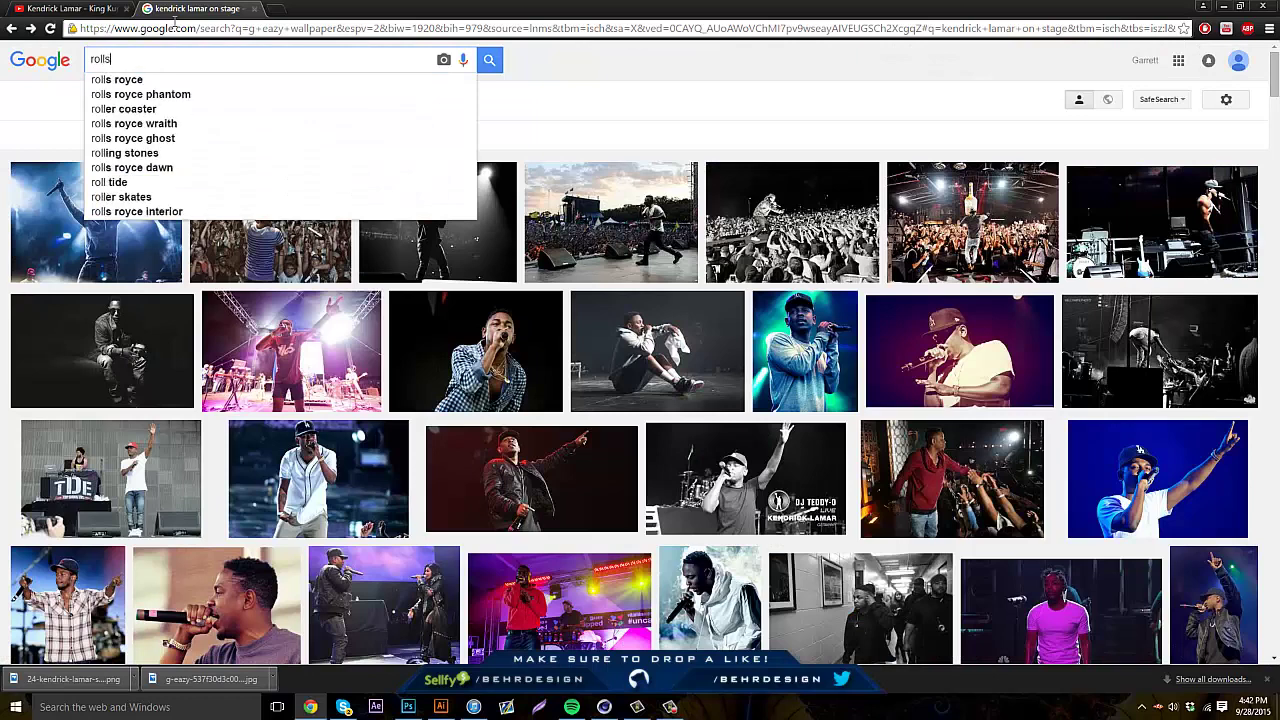
{"action": "key", "text": "Down"}
{"action": "key", "text": "Down"}
{"action": "key", "text": "Return"}
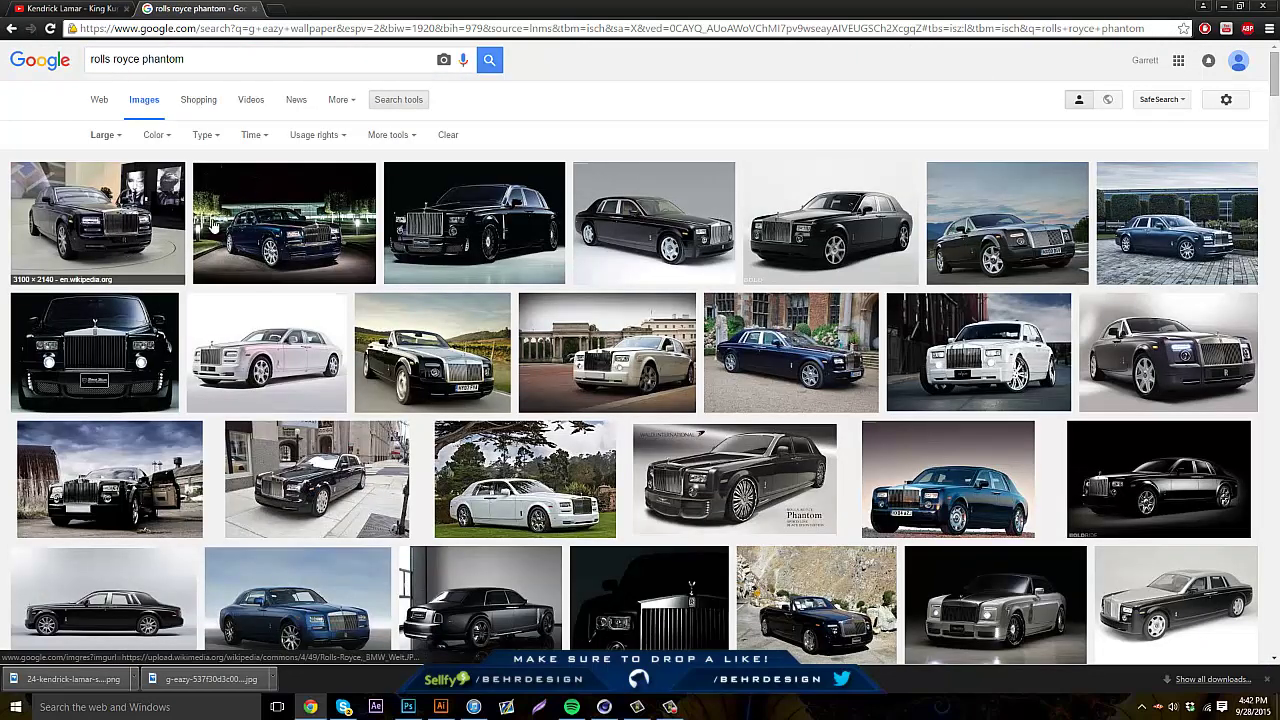
Open the white 2015 Rolls-Royce Phantom Serenity picture at full size and copy the image
{"action": "left_click", "coordinate": [266, 360]}
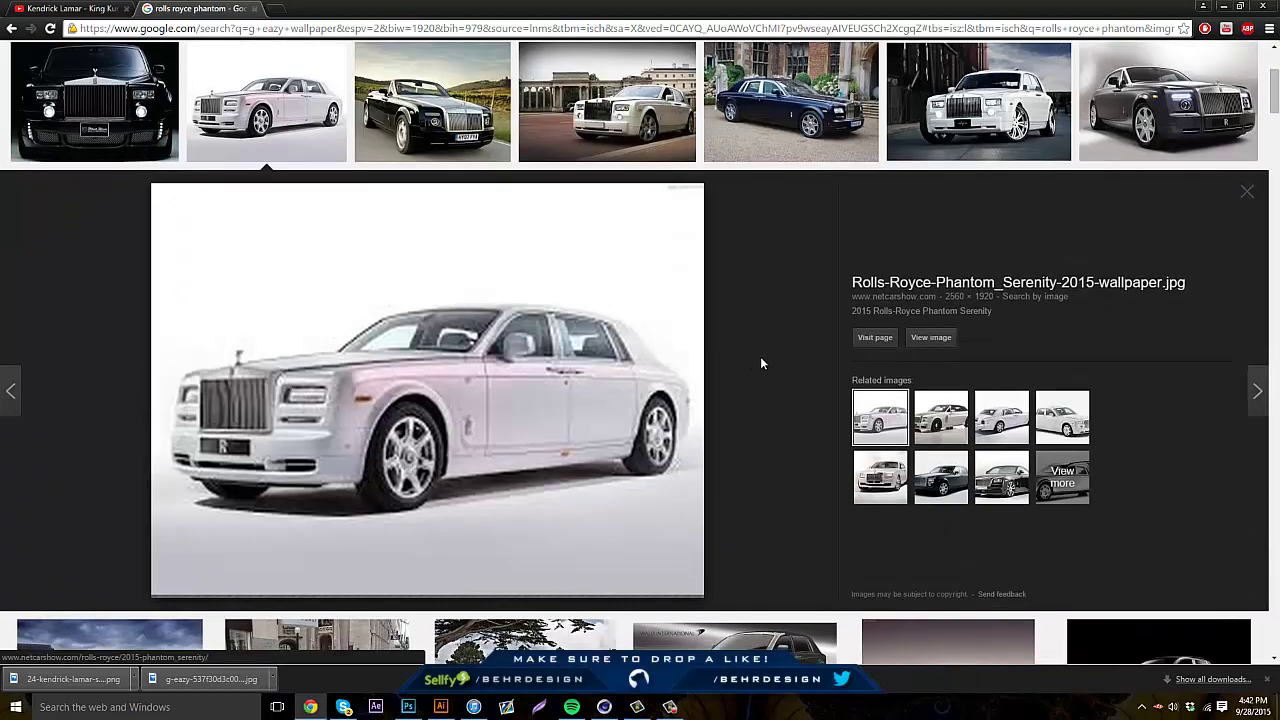
{"action": "left_click", "coordinate": [931, 337]}
{"action": "right_click", "coordinate": [332, 303]}
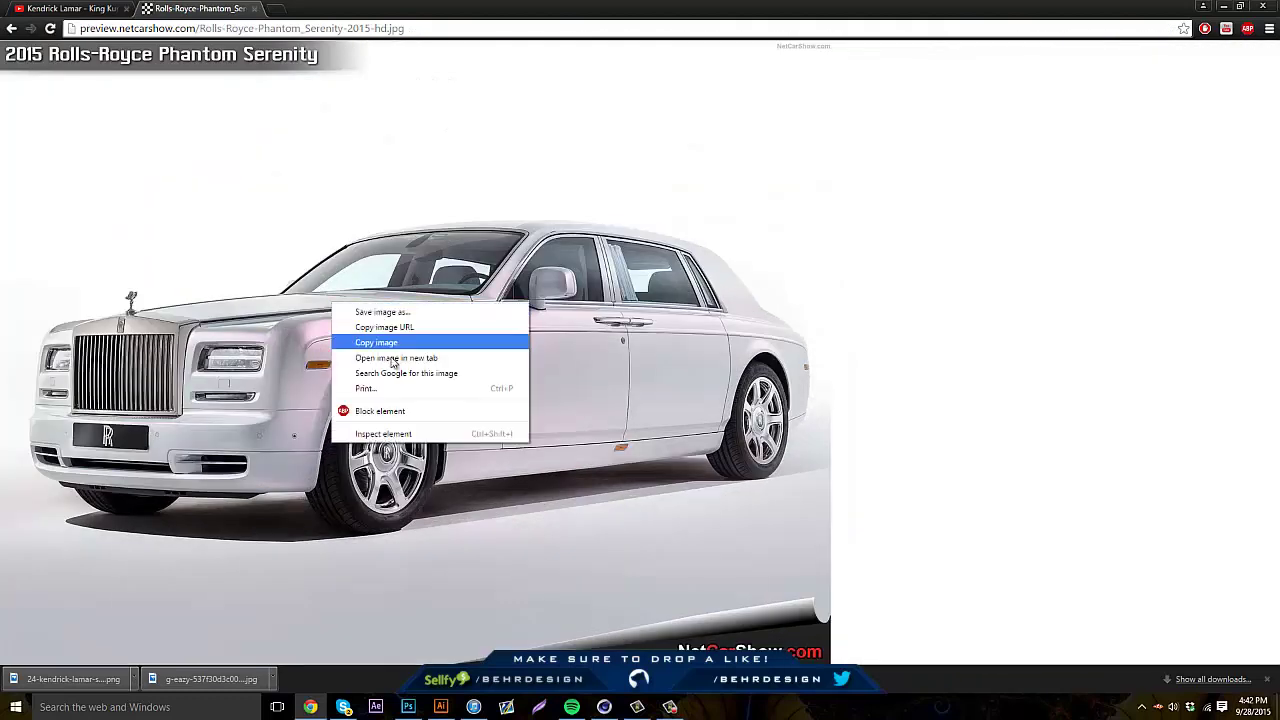
{"action": "left_click", "coordinate": [368, 342]}
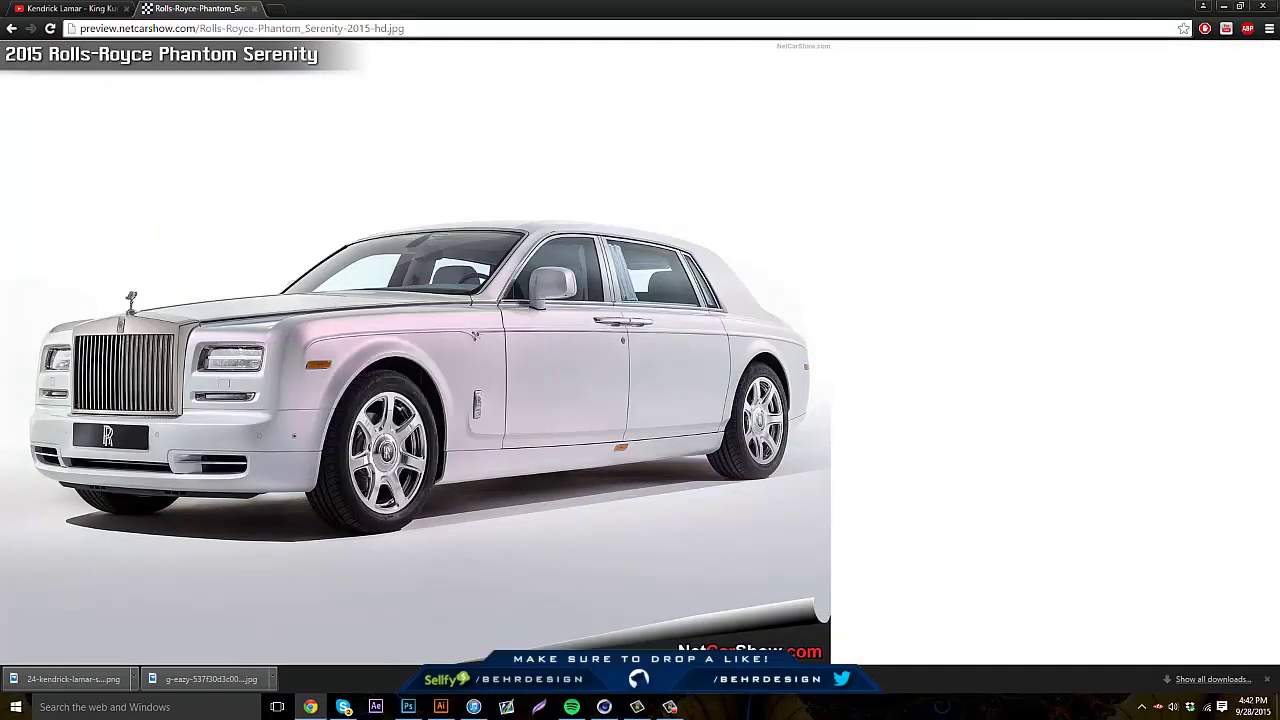
Return to Photoshop, paste the car picture into the banner, move it beside the rapper and place its layer above layer 1
{"action": "left_click", "coordinate": [408, 707]}
{"action": "left_click", "coordinate": [1190, 627]}
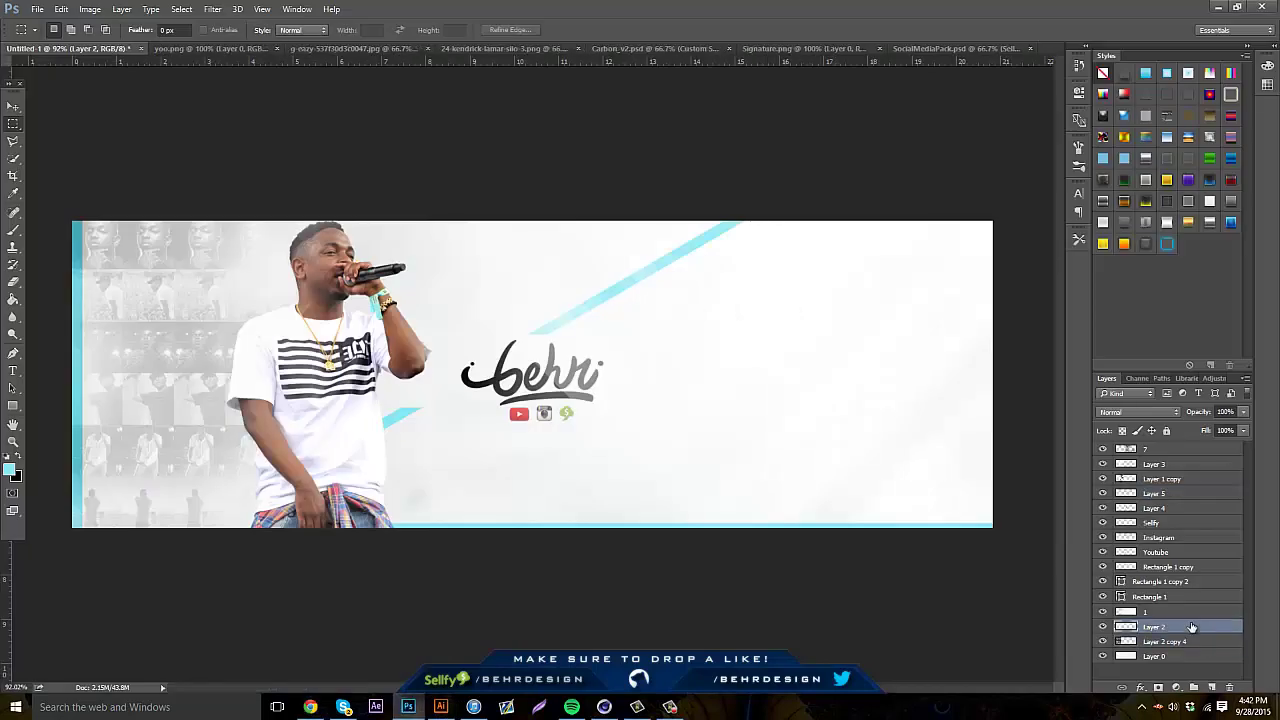
{"action": "key", "text": "ctrl+v"}
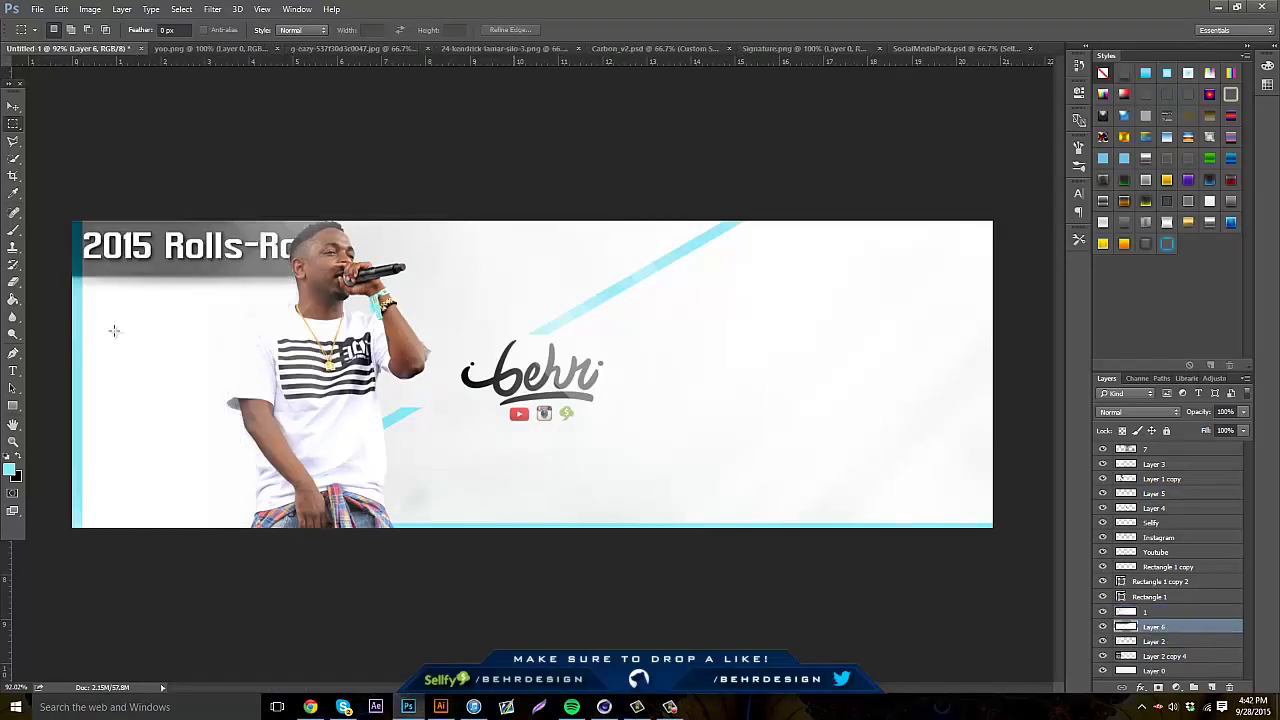
{"action": "left_click", "coordinate": [13, 106]}
{"action": "left_click_drag", "start_coordinate": [200, 260], "coordinate": [590, 232]}
{"action": "left_click_drag", "start_coordinate": [1234, 623], "coordinate": [1200, 610]}
{"action": "left_click_drag", "start_coordinate": [857, 455], "coordinate": [800, 284]}
Scale the car picture down with Free Transform and position it to fill the banner area beside the rapper
{"action": "key", "text": "ctrl+t"}
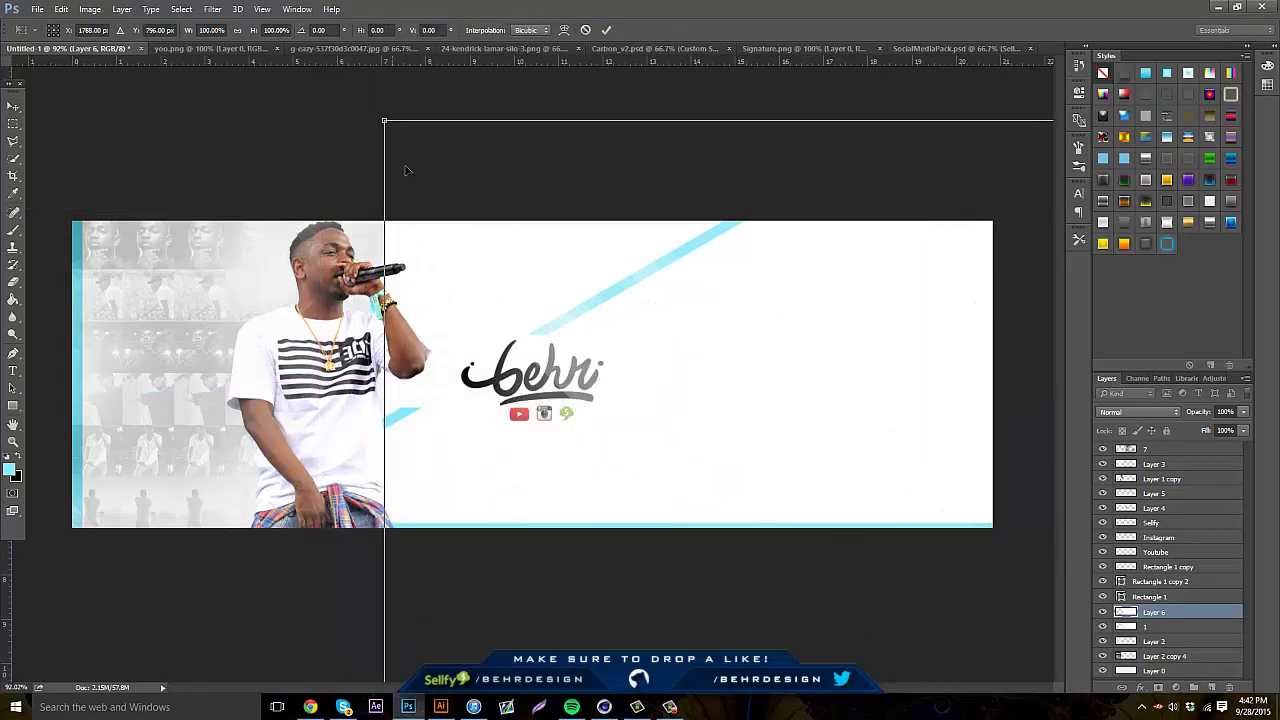
{"action": "left_click_drag", "start_coordinate": [383, 117], "coordinate": [381, 222]}
{"action": "left_click_drag", "start_coordinate": [943, 603], "coordinate": [733, 278]}
{"action": "key", "text": "Return"}
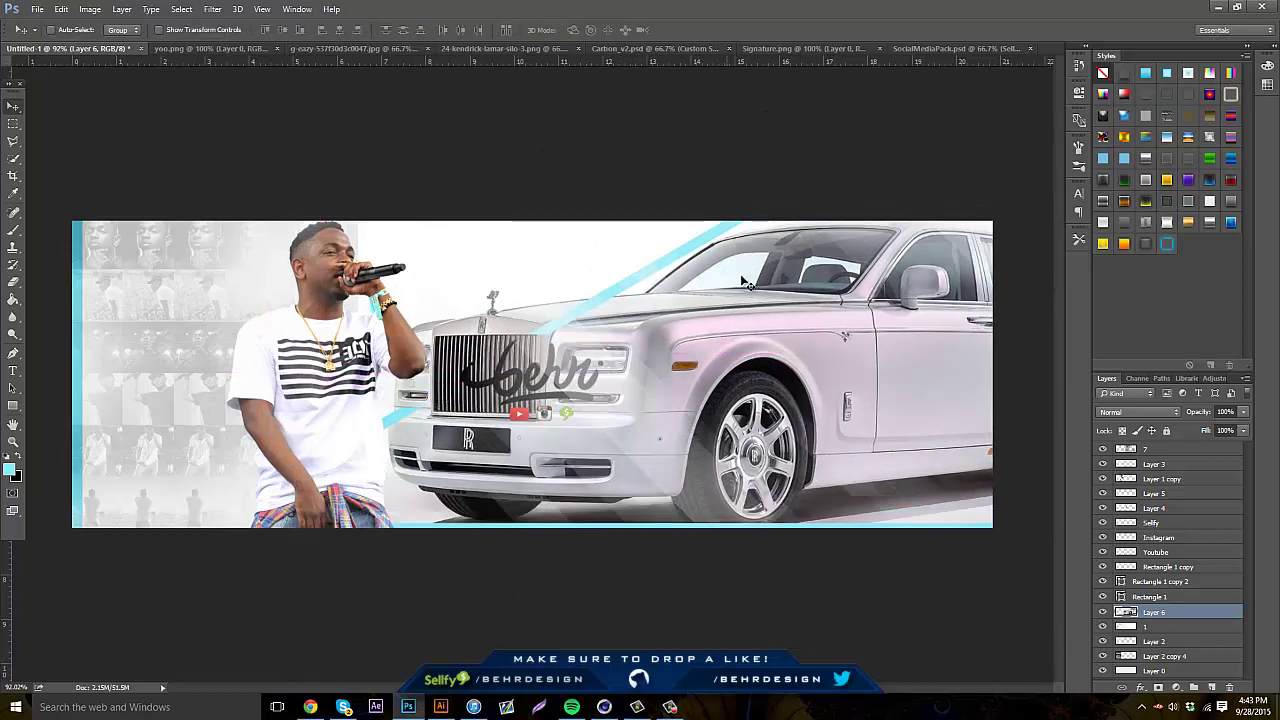
Try the car picture at 6% opacity, and delete its layer
{"action": "left_click_drag", "start_coordinate": [1242, 413], "coordinate": [1179, 430]}
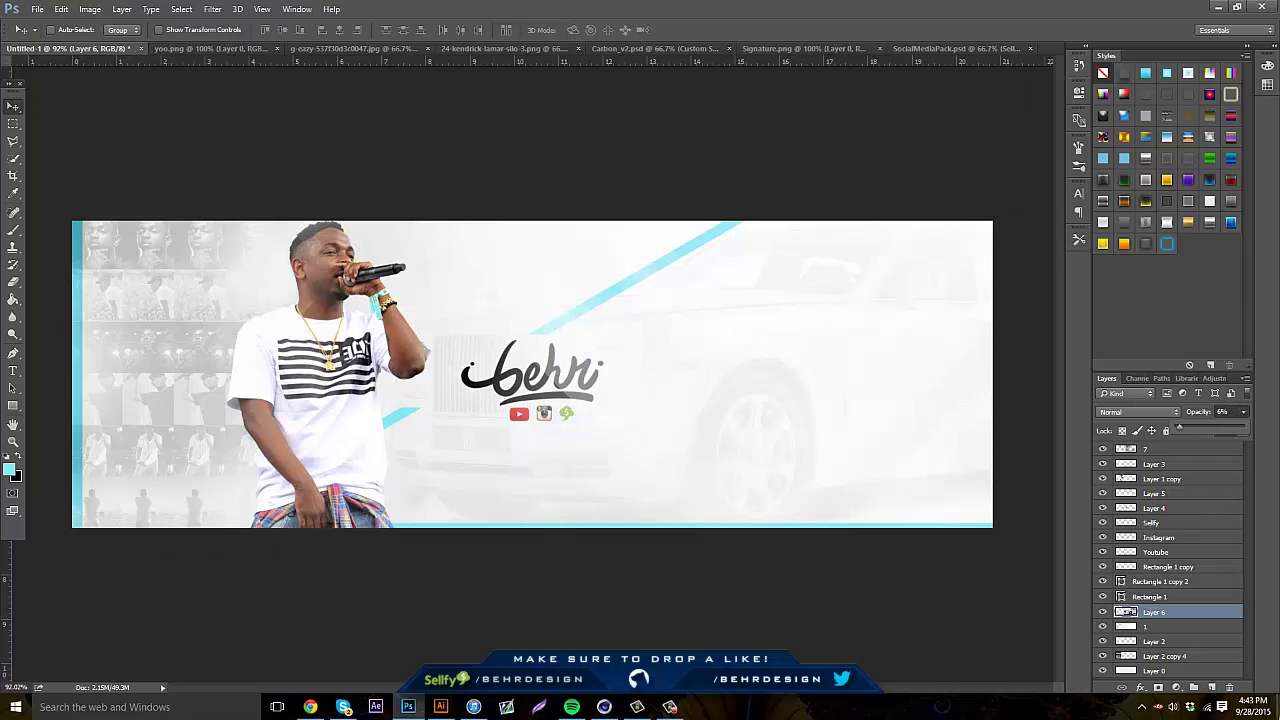
{"action": "left_click", "coordinate": [1231, 688]}
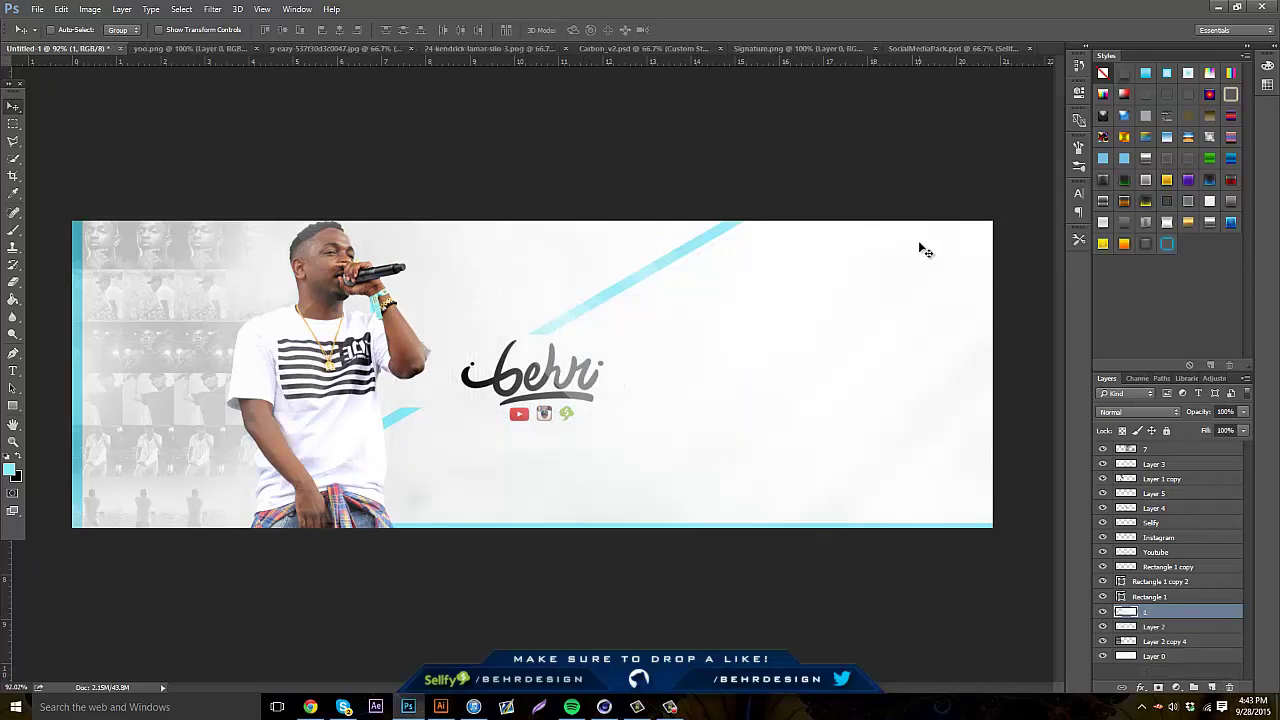
Add a new layer above layer 7 and draw a light blue square about 21 px wide on the empty part of the banner
{"action": "left_click", "coordinate": [1183, 465]}
{"action": "left_click", "coordinate": [1183, 449]}
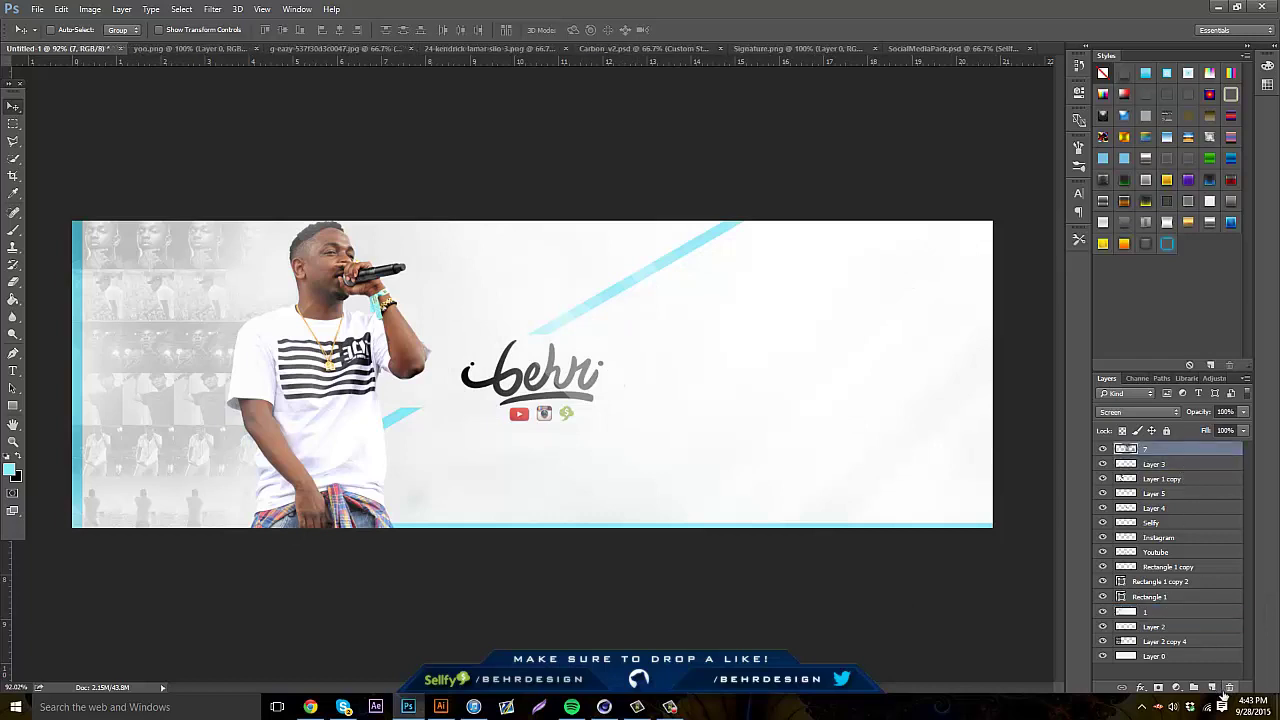
{"action": "left_click", "coordinate": [1212, 689]}
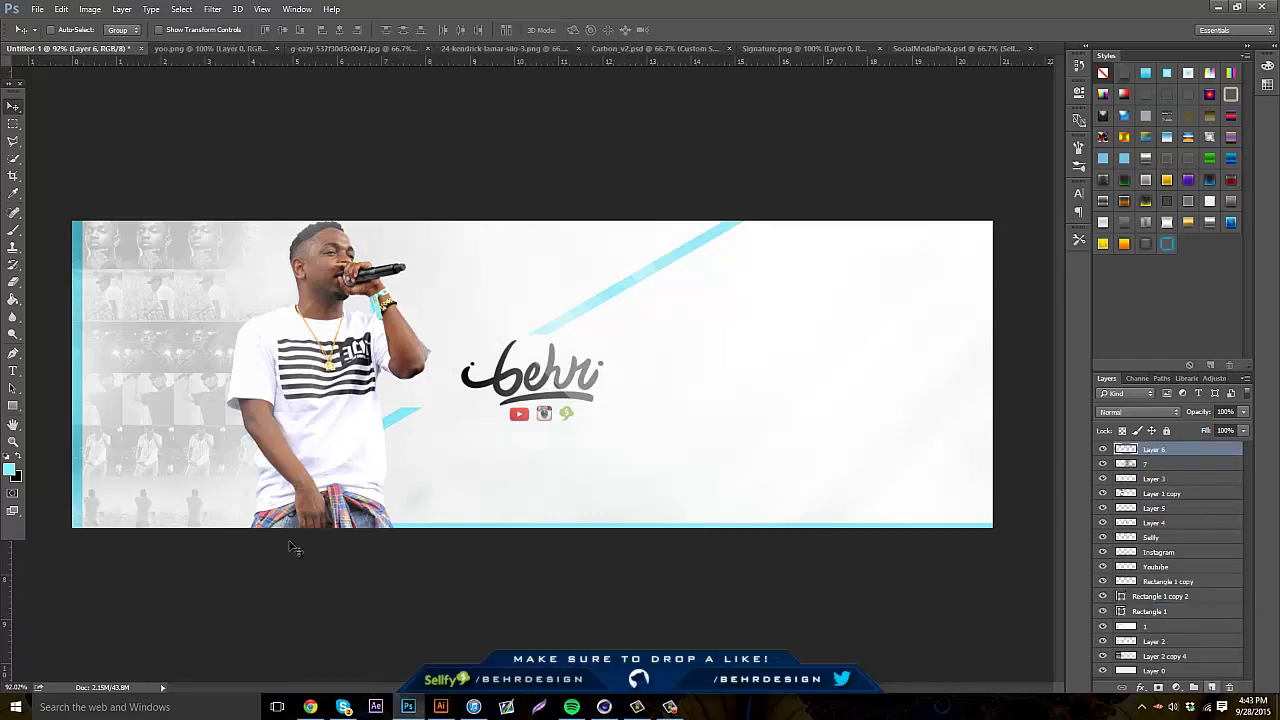
{"action": "left_click", "coordinate": [13, 405]}
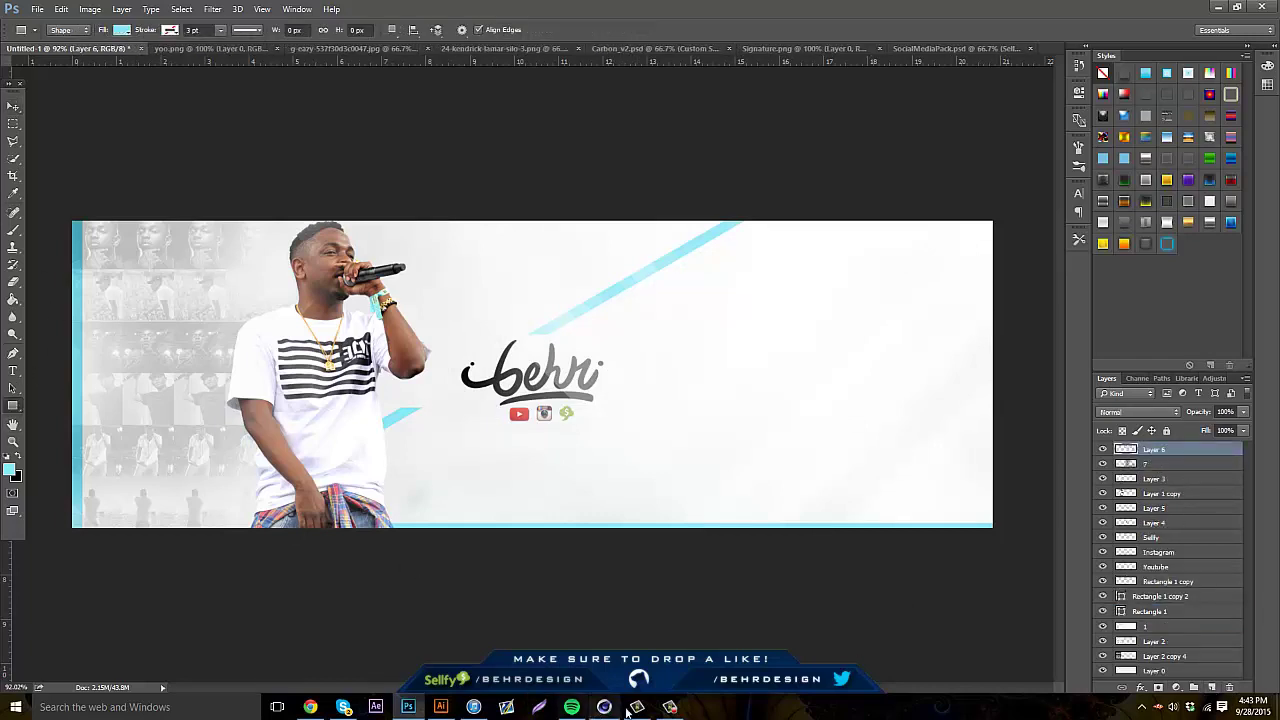
{"action": "left_click", "coordinate": [670, 707]}
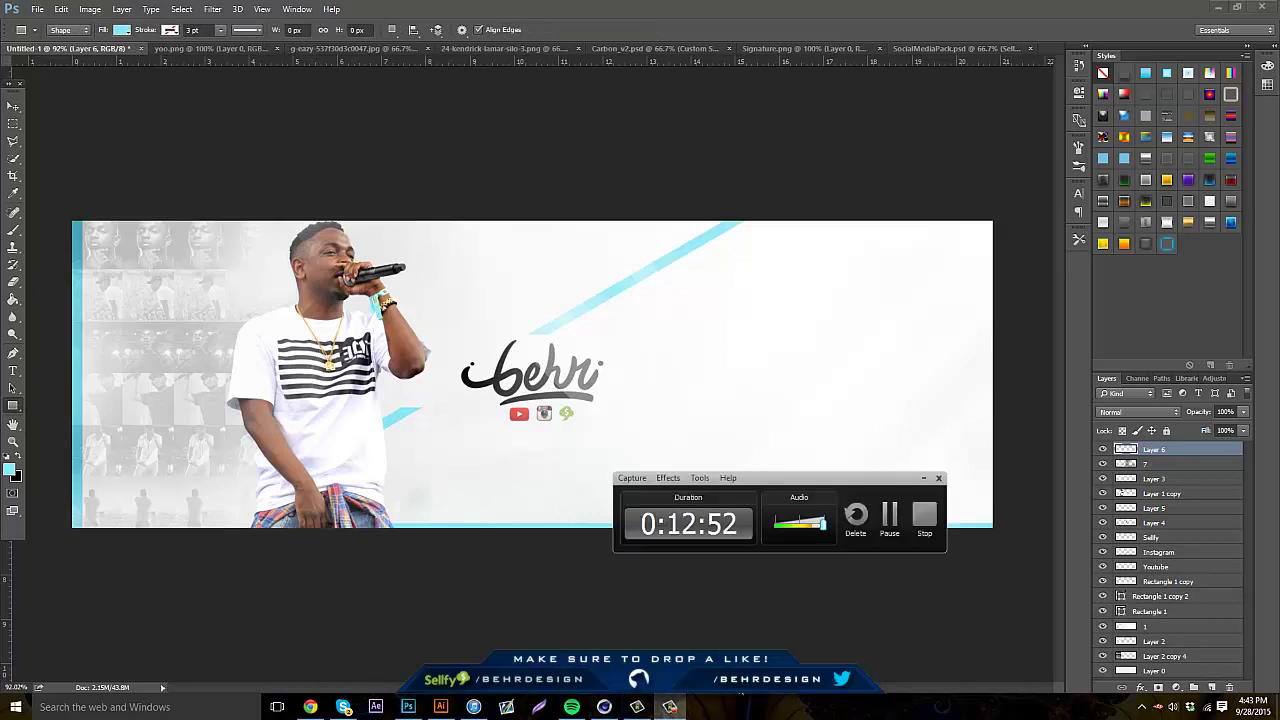
{"action": "left_click", "coordinate": [904, 517]}
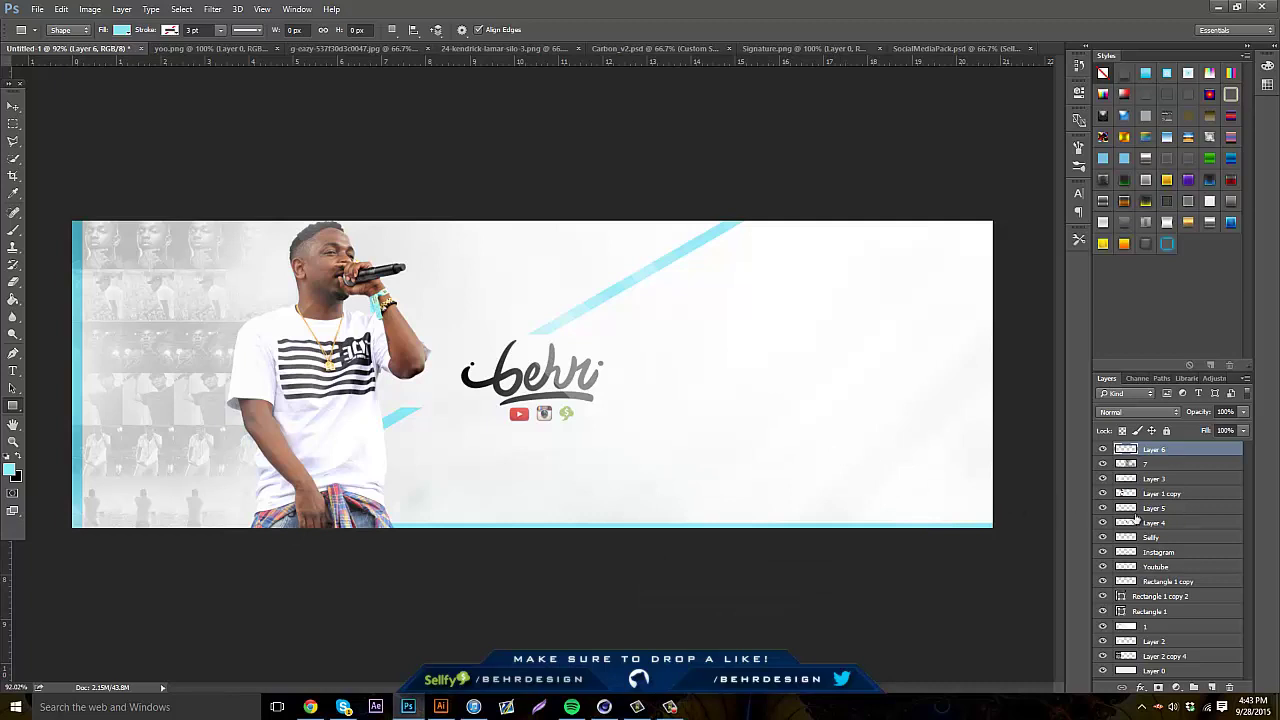
{"action": "left_click_drag", "start_coordinate": [660, 428], "coordinate": [669, 437]}
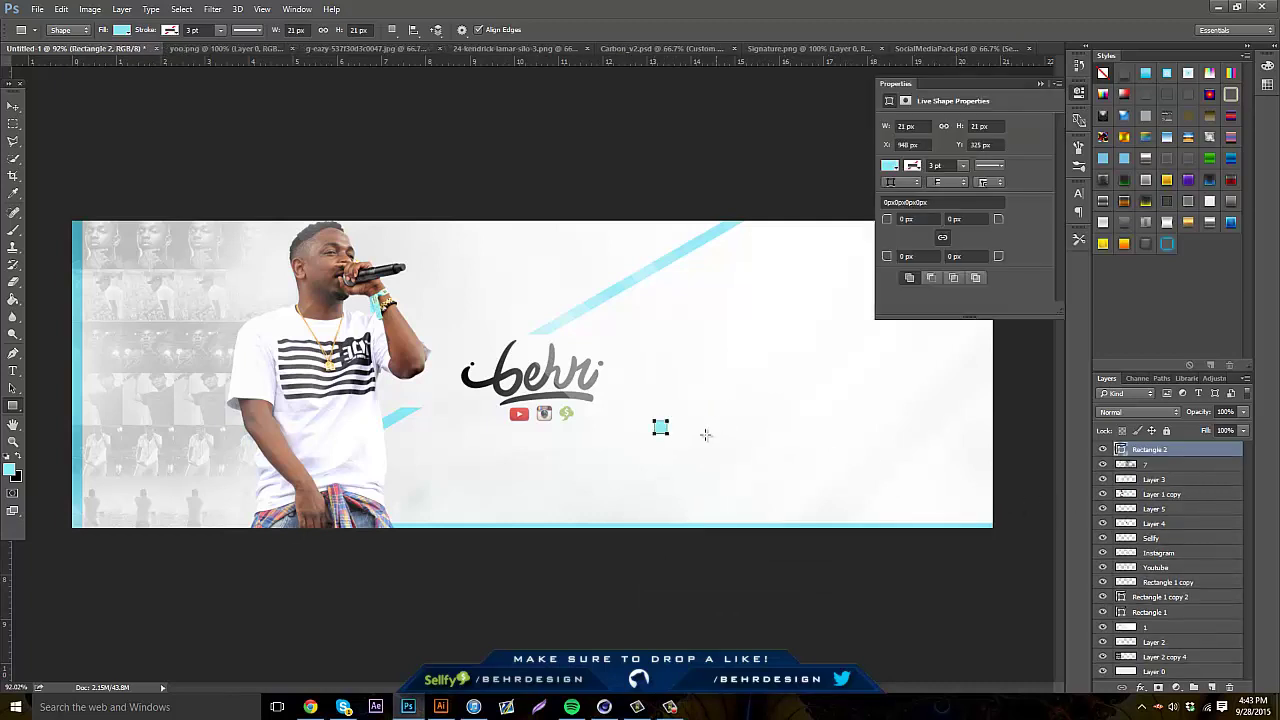
{"action": "left_click", "coordinate": [1041, 84]}
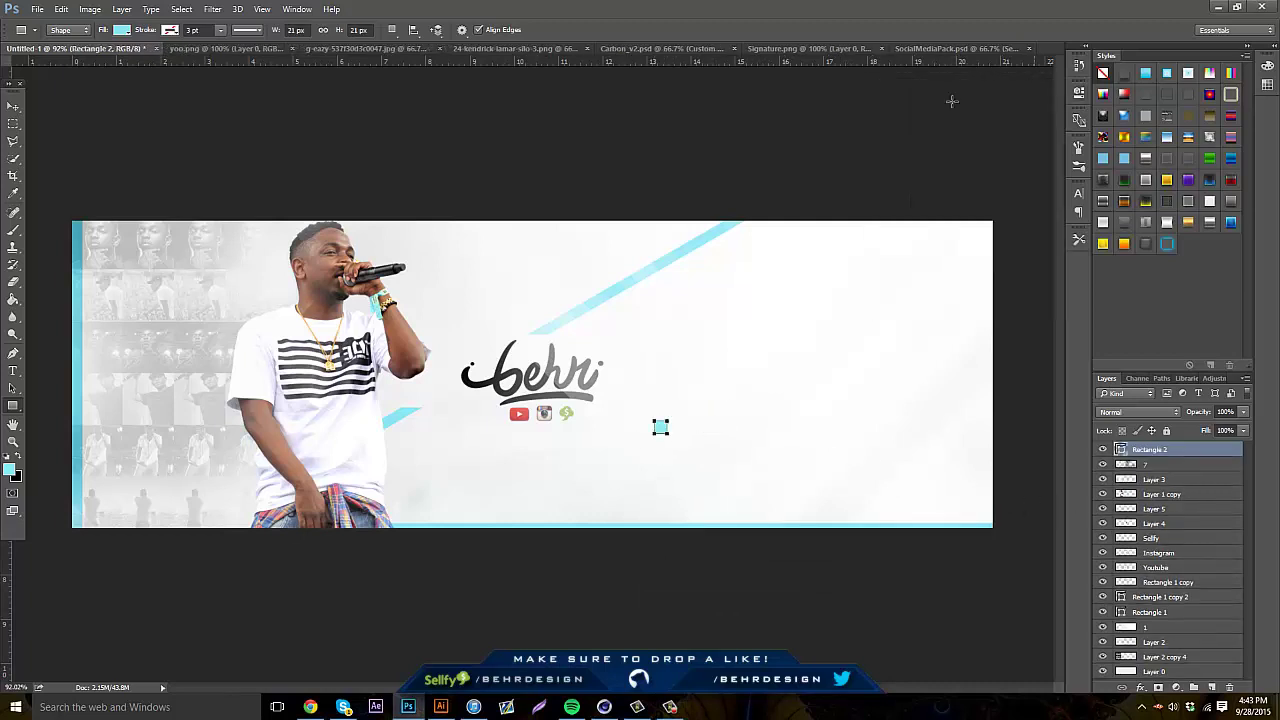
Duplicate the light blue square three times and place the squares at both top corners, beside the social icons and at the rapper's bottom edge
{"action": "left_click", "coordinate": [13, 106]}
{"action": "left_click_drag", "start_coordinate": [777, 403], "coordinate": [580, 466]}
{"action": "key", "text": "ctrl+j"}
{"action": "left_click_drag", "start_coordinate": [880, 467], "coordinate": [497, 336]}
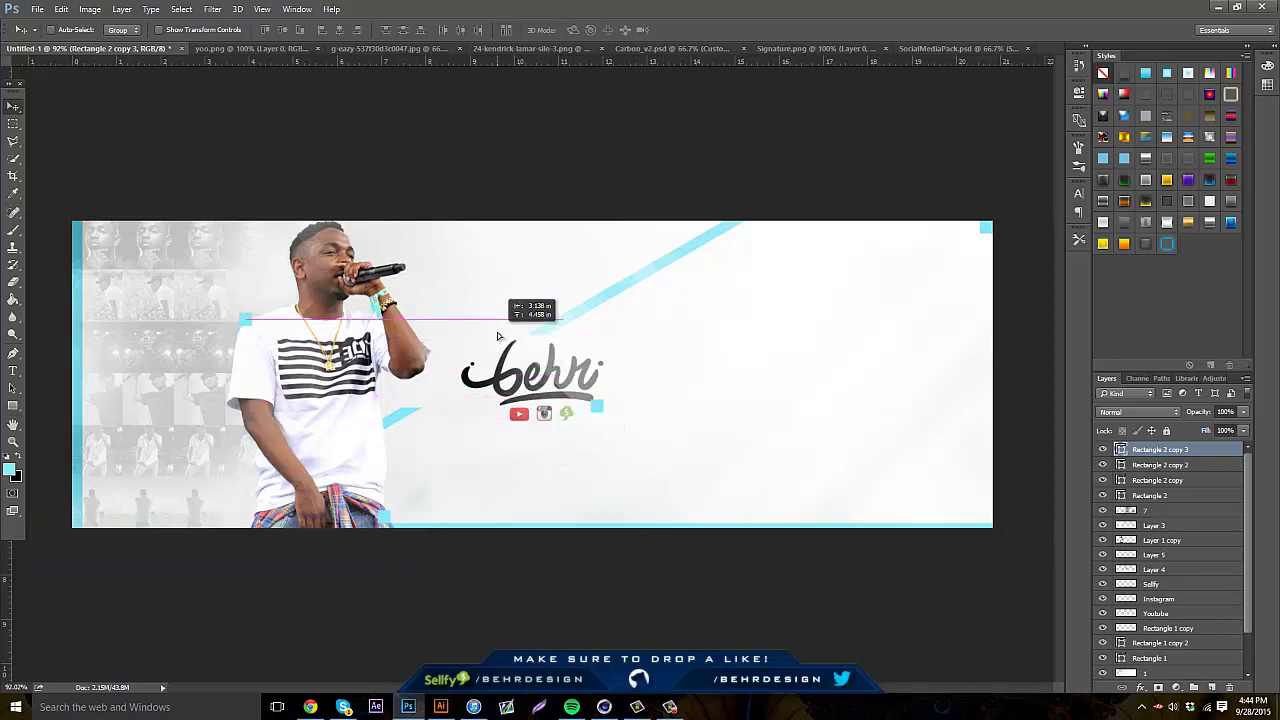
{"action": "left_click_drag", "start_coordinate": [498, 336], "coordinate": [814, 426]}
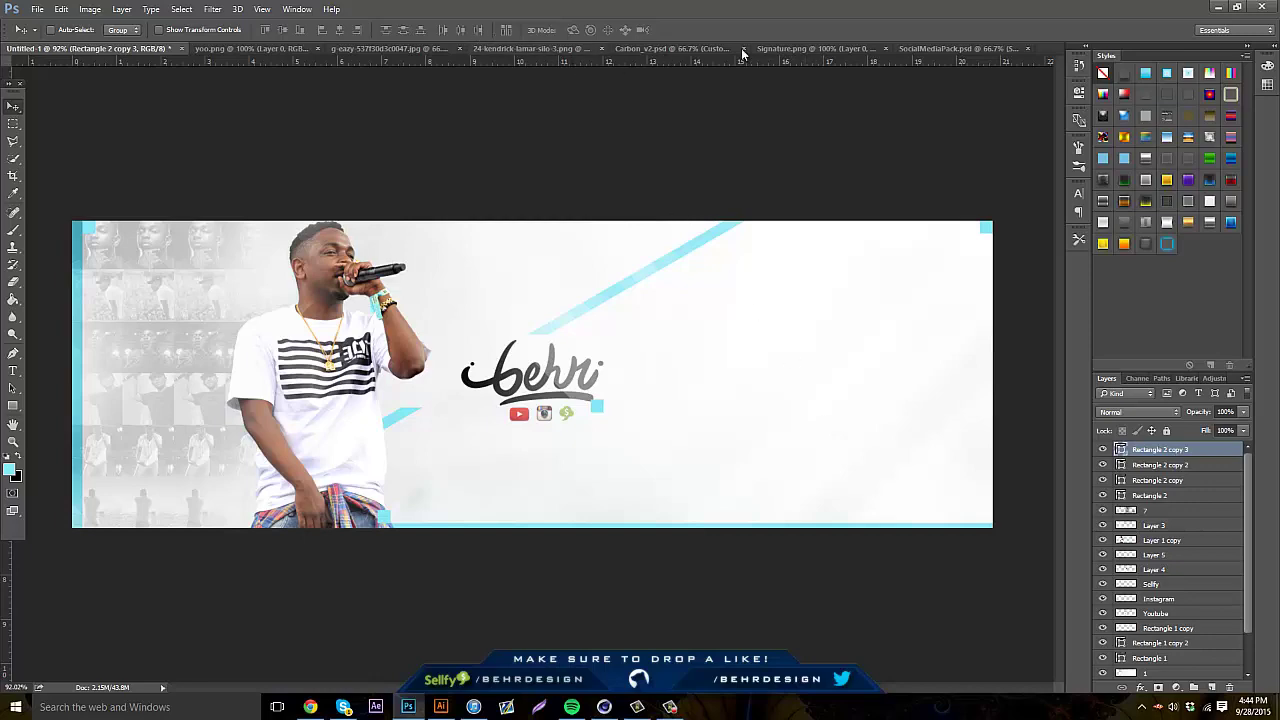
Open the Behrs600.psd graphics pack from the Desktop folder
{"action": "left_click", "coordinate": [36, 9]}
{"action": "left_click", "coordinate": [35, 32]}
{"action": "type", "text": "behr"}
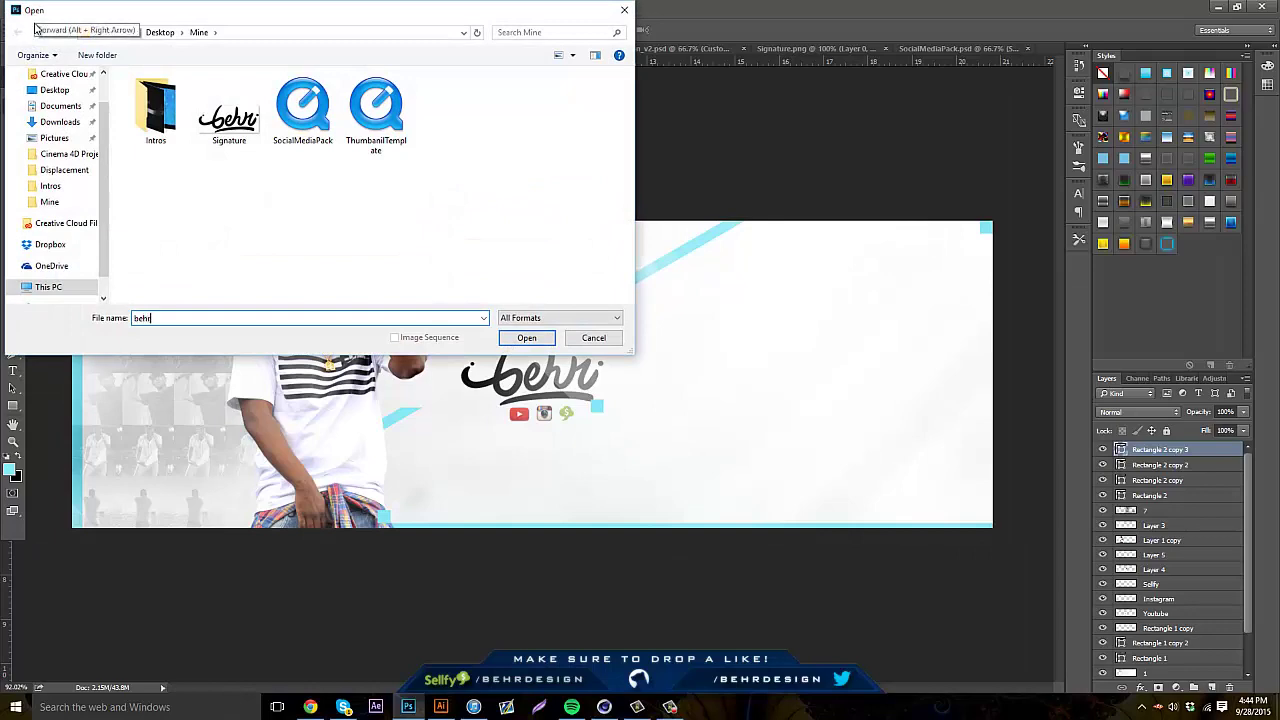
{"action": "left_click", "coordinate": [60, 105]}
{"action": "left_click", "coordinate": [54, 89]}
{"action": "double_click", "coordinate": [168, 317]}
{"action": "type", "text": "behr"}
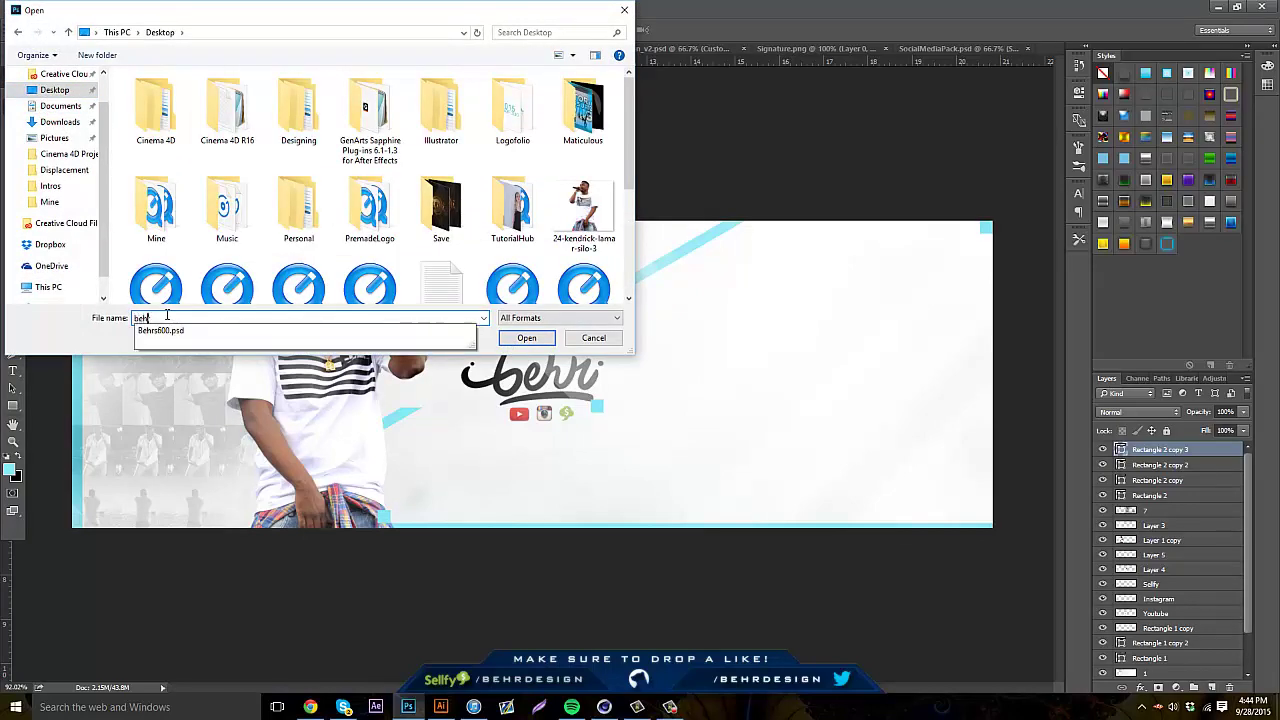
{"action": "key", "text": "Down"}
{"action": "key", "text": "Return"}
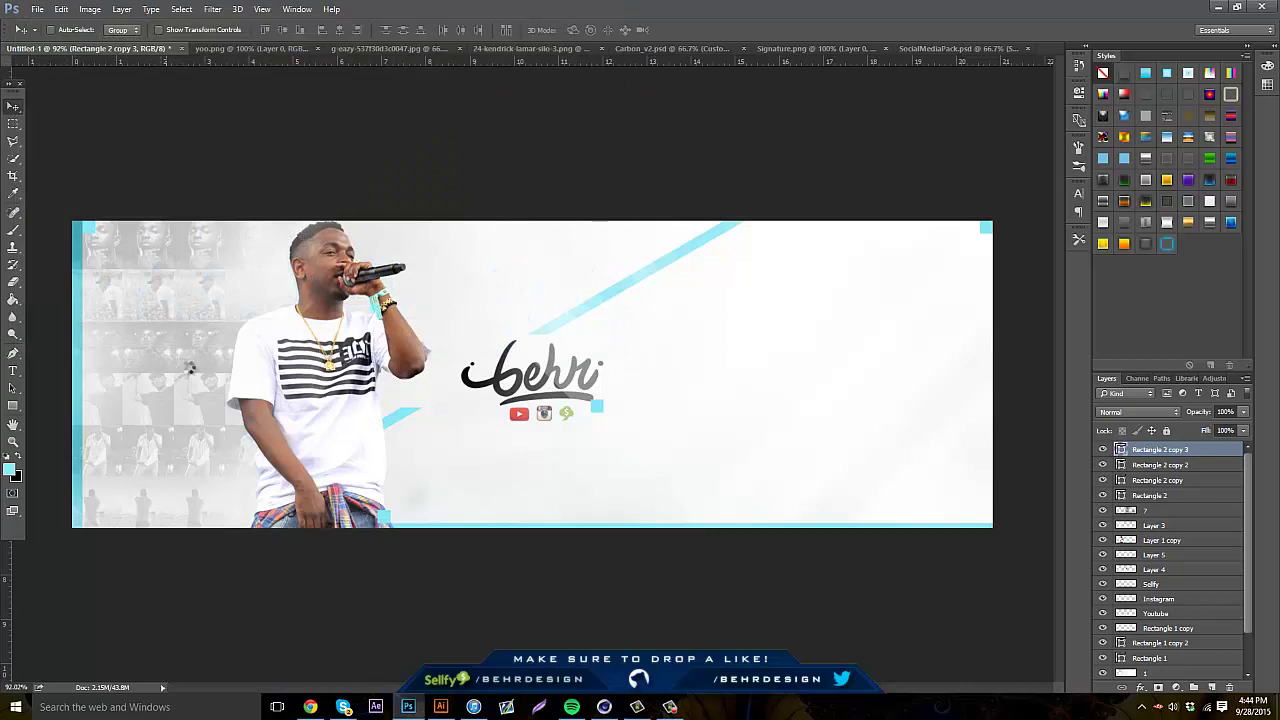
Switch to Chrome and look over the Behr Design YouTube channel page while the graphics pack loads
{"action": "left_click", "coordinate": [308, 707]}
{"action": "left_click", "coordinate": [305, 708]}
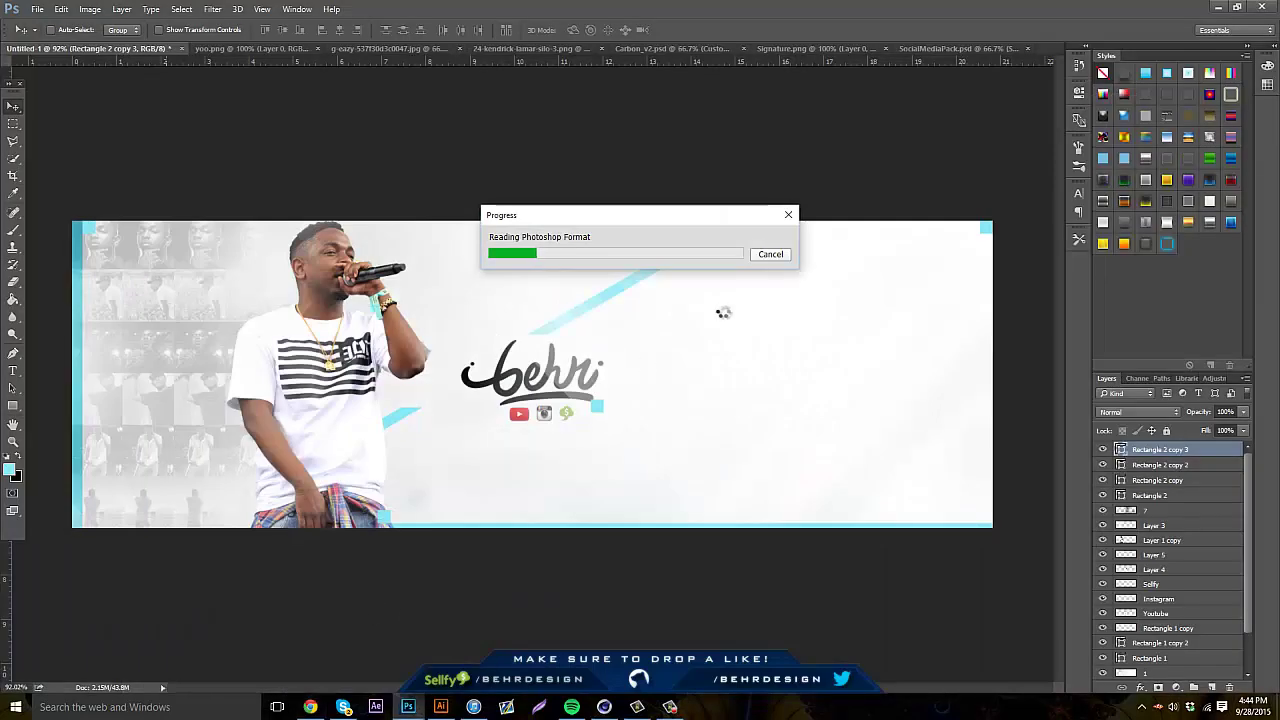
{"action": "left_click", "coordinate": [308, 707]}
{"action": "left_click", "coordinate": [57, 7]}
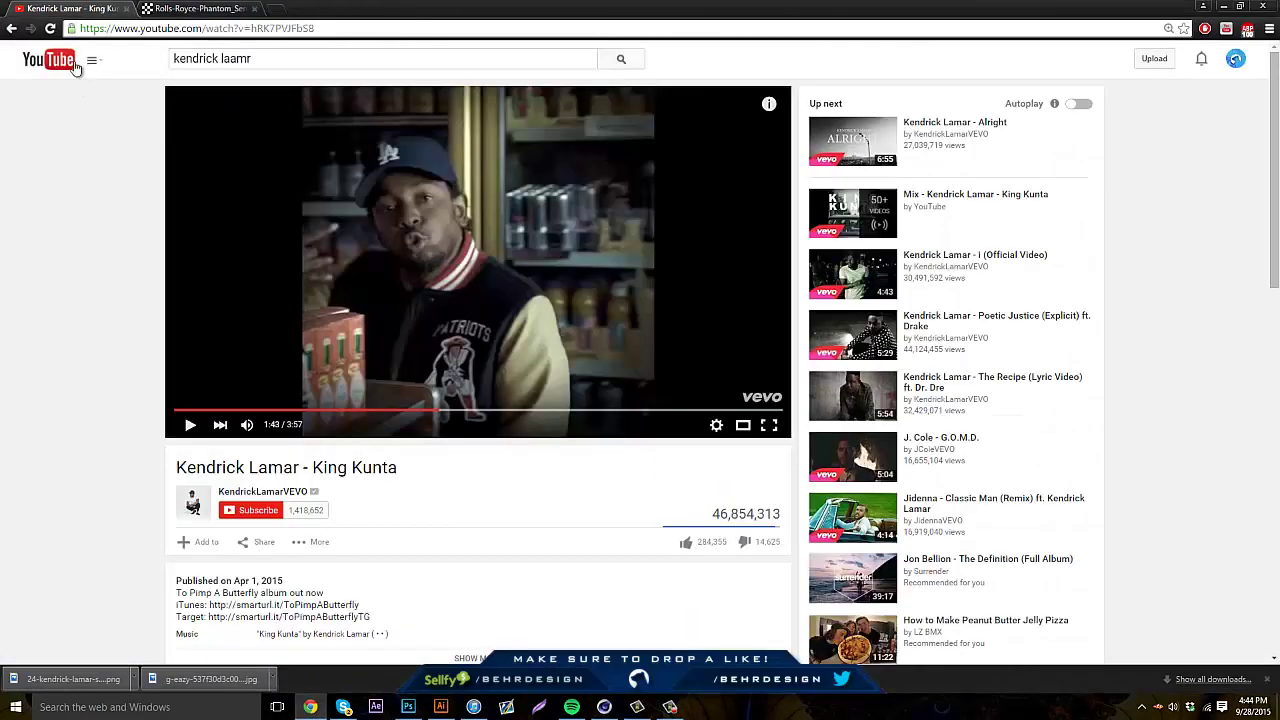
{"action": "left_click", "coordinate": [91, 60]}
{"action": "left_click", "coordinate": [85, 126]}
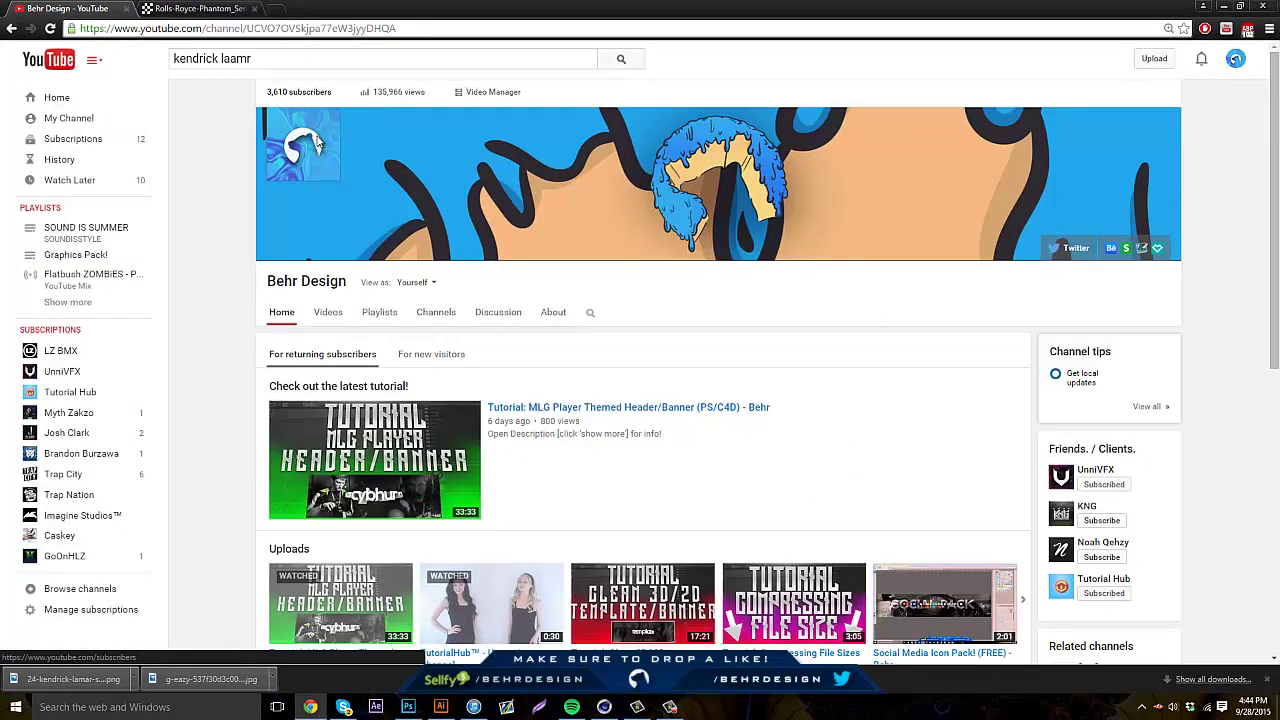
{"action": "mouse_move", "coordinate": [316, 707]}
{"action": "left_click", "coordinate": [355, 681]}
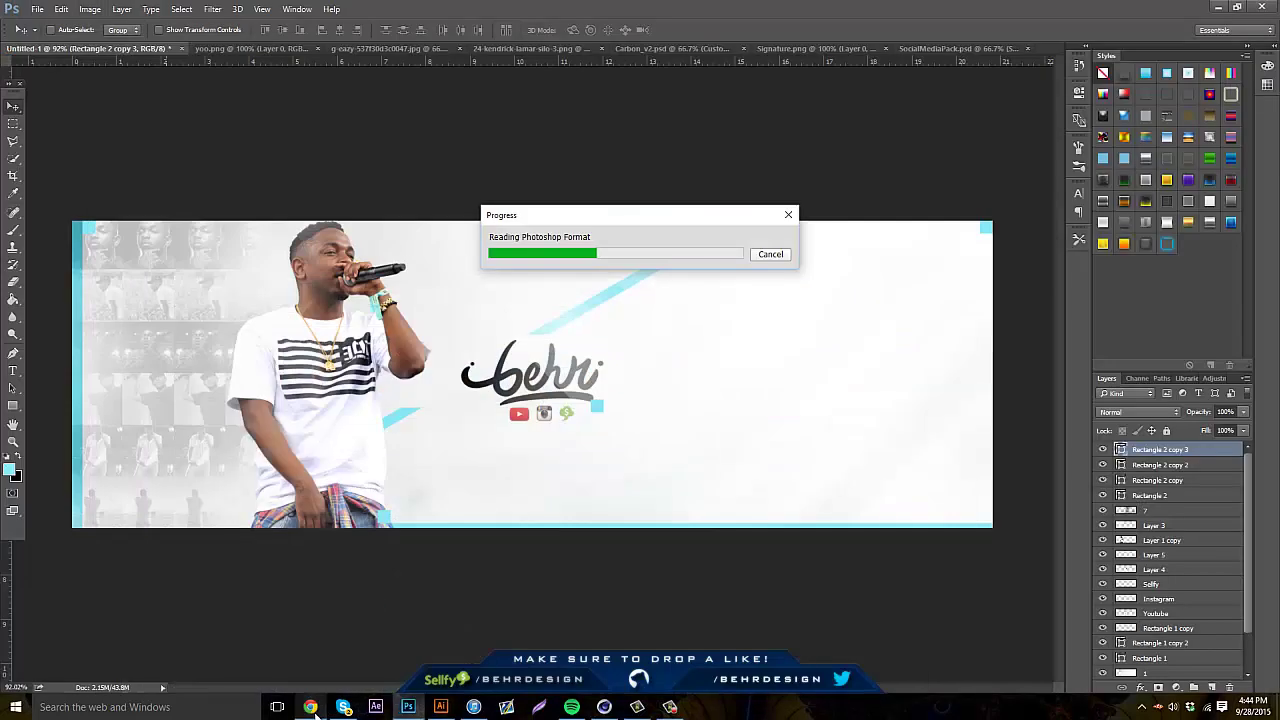
{"action": "left_click", "coordinate": [316, 707]}
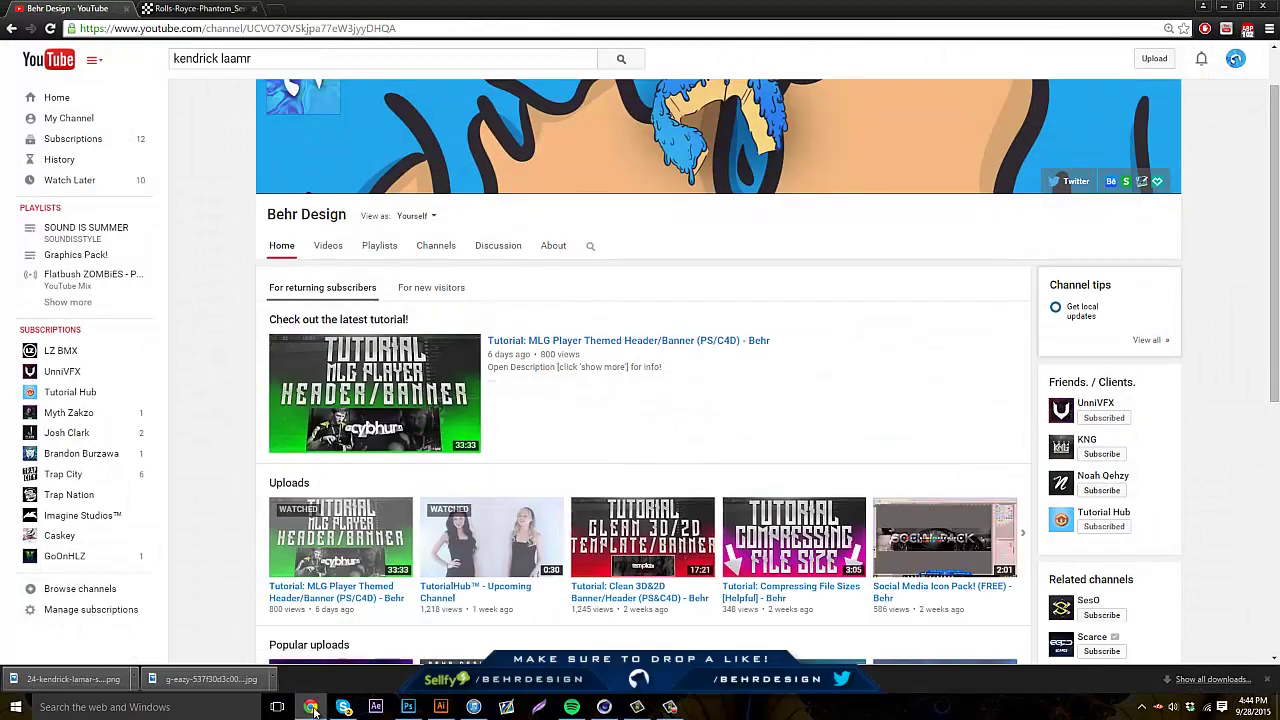
{"action": "left_click", "coordinate": [313, 708]}
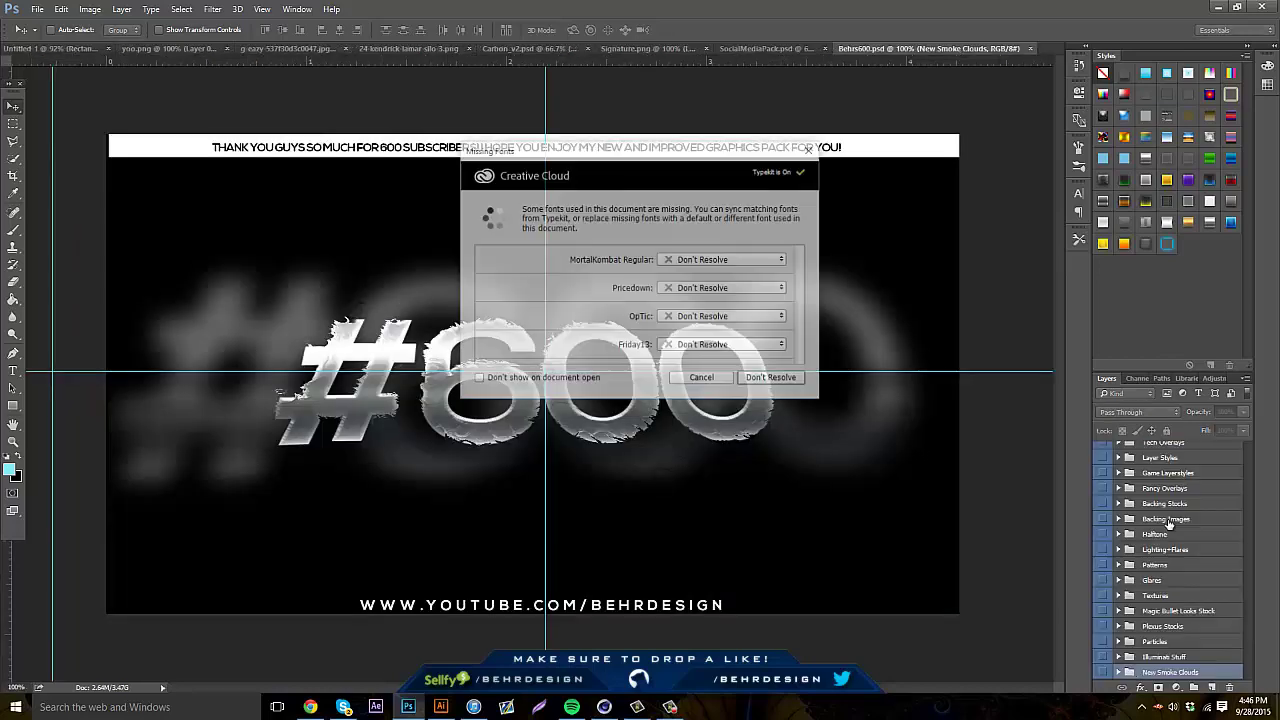
Leave the missing fonts of Behrs600.psd unresolved and look through its layer groups such as Halftone and Glares
{"action": "left_click", "coordinate": [770, 379]}
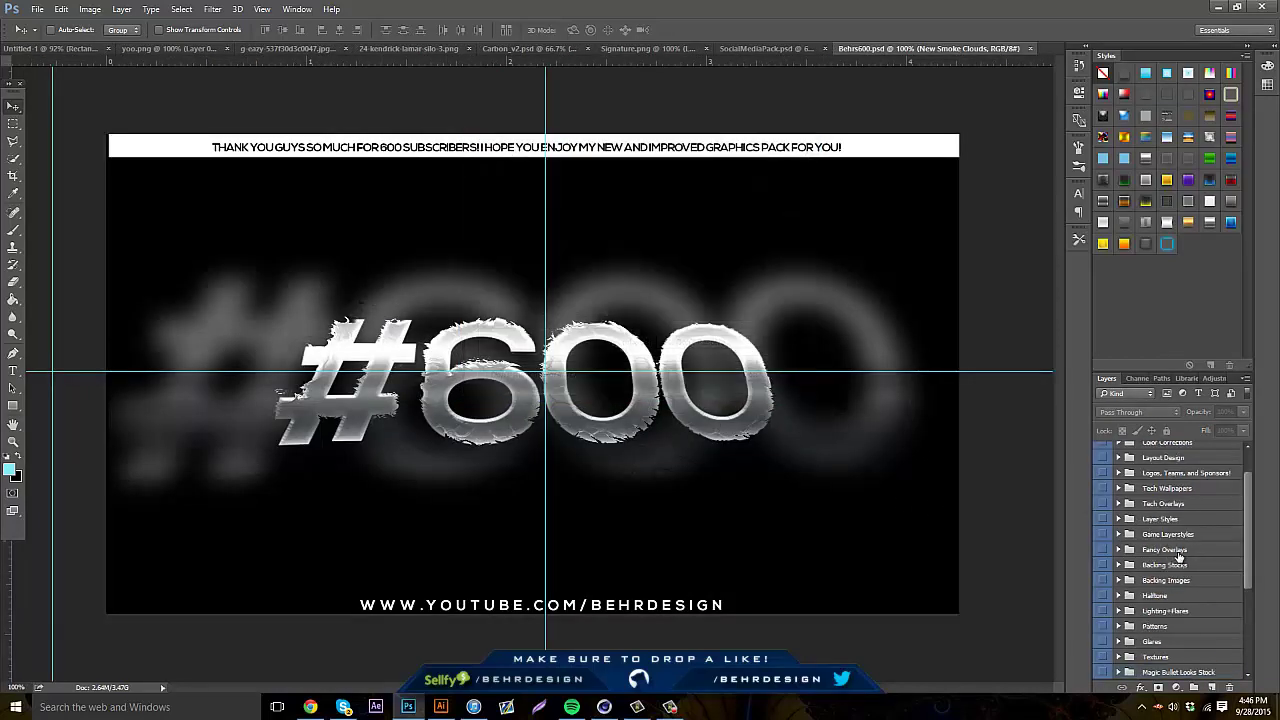
{"action": "scroll", "coordinate": [1175, 555], "scroll_direction": "down", "scroll_amount": 1}
{"action": "scroll", "coordinate": [1129, 568], "scroll_direction": "down", "scroll_amount": 1}
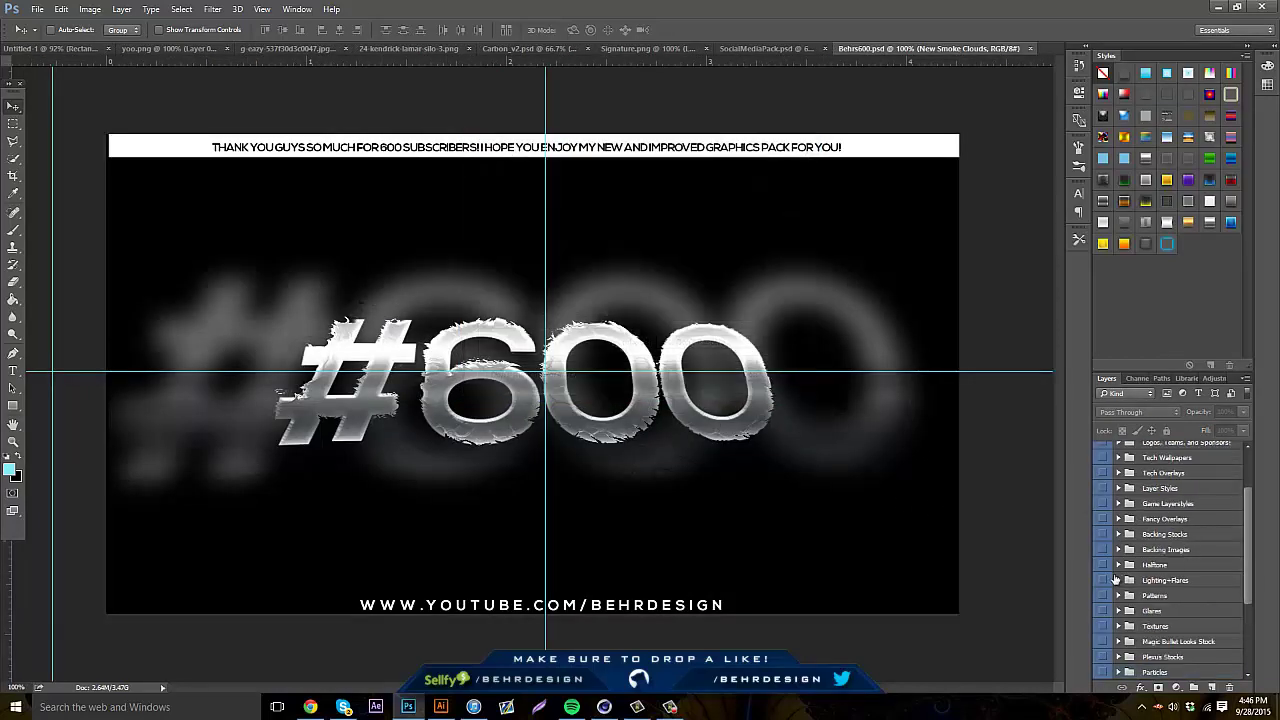
{"action": "left_click", "coordinate": [1119, 565]}
{"action": "left_click", "coordinate": [1120, 566]}
{"action": "scroll", "coordinate": [1125, 545], "scroll_direction": "down", "scroll_amount": 3}
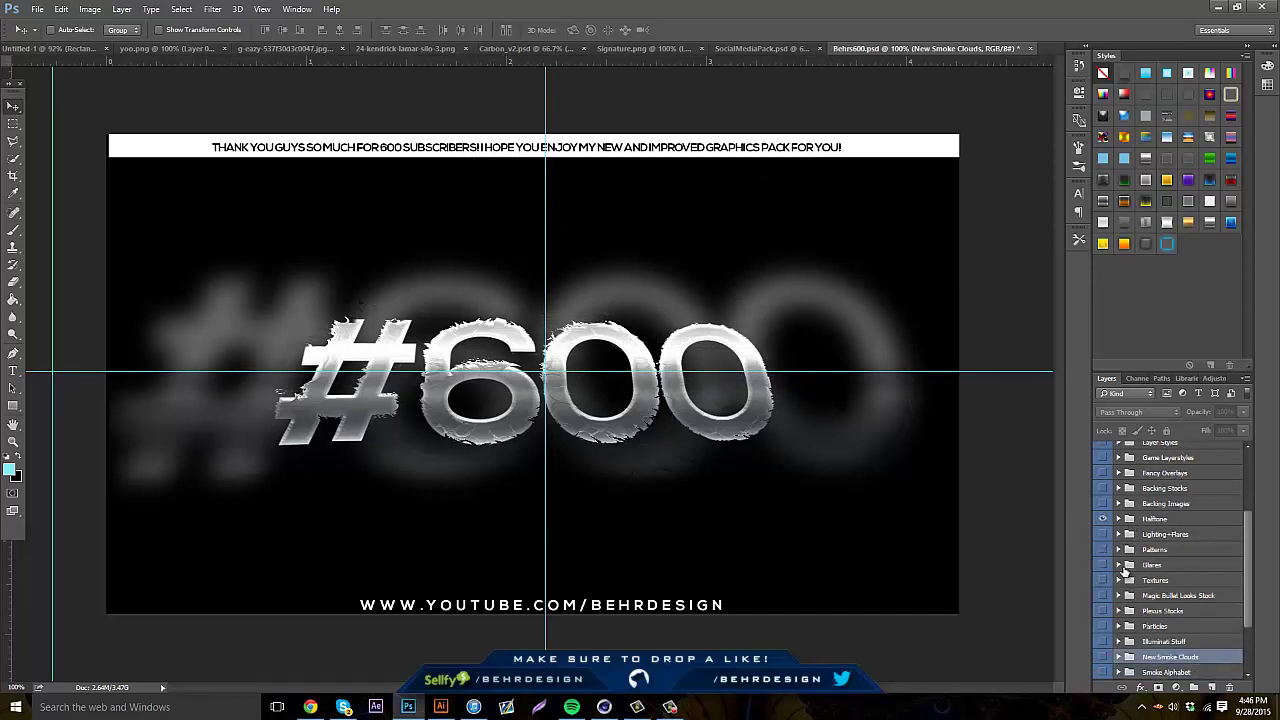
{"action": "left_click", "coordinate": [1119, 565]}
{"action": "left_click", "coordinate": [1119, 565]}
{"action": "scroll", "coordinate": [1119, 568], "scroll_direction": "down", "scroll_amount": 3}
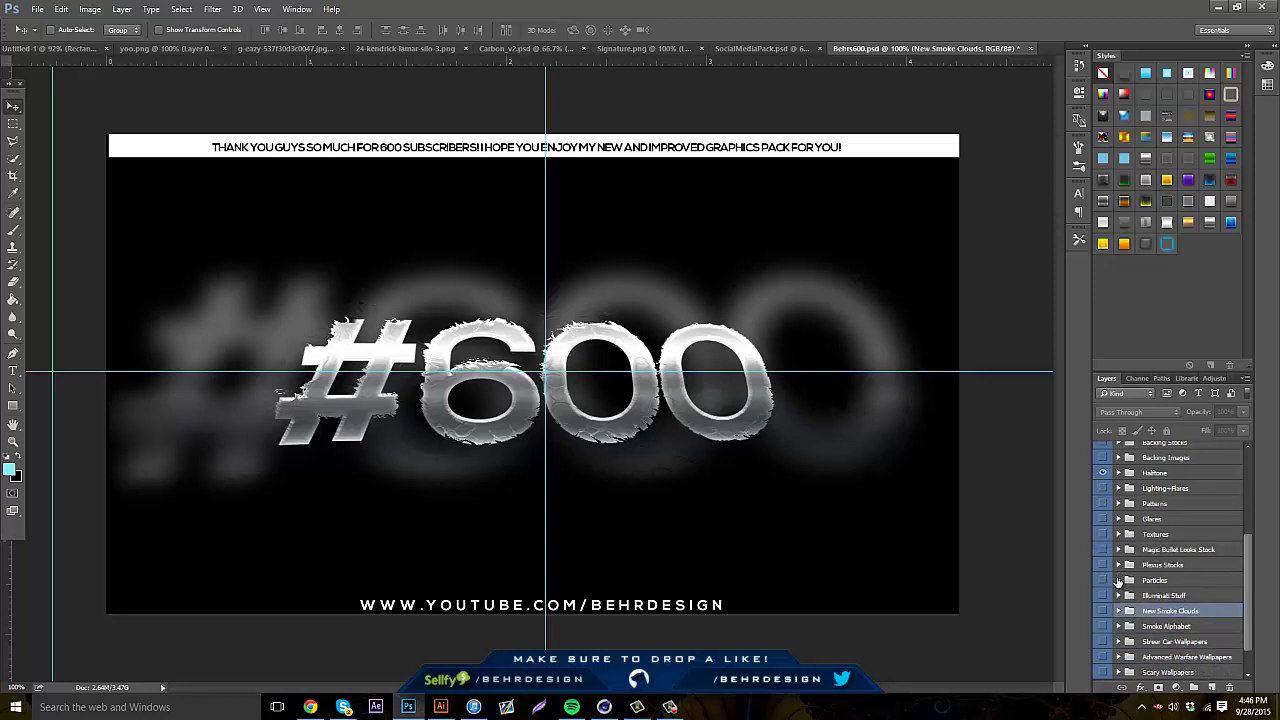
Bring a particle layer from the Particles group into the banner and position it near the banner's lower-right corner
{"action": "left_click", "coordinate": [1118, 580]}
{"action": "scroll", "coordinate": [1119, 585], "scroll_direction": "down", "scroll_amount": 2}
{"action": "left_click", "coordinate": [1136, 583]}
{"action": "left_click", "coordinate": [1136, 599]}
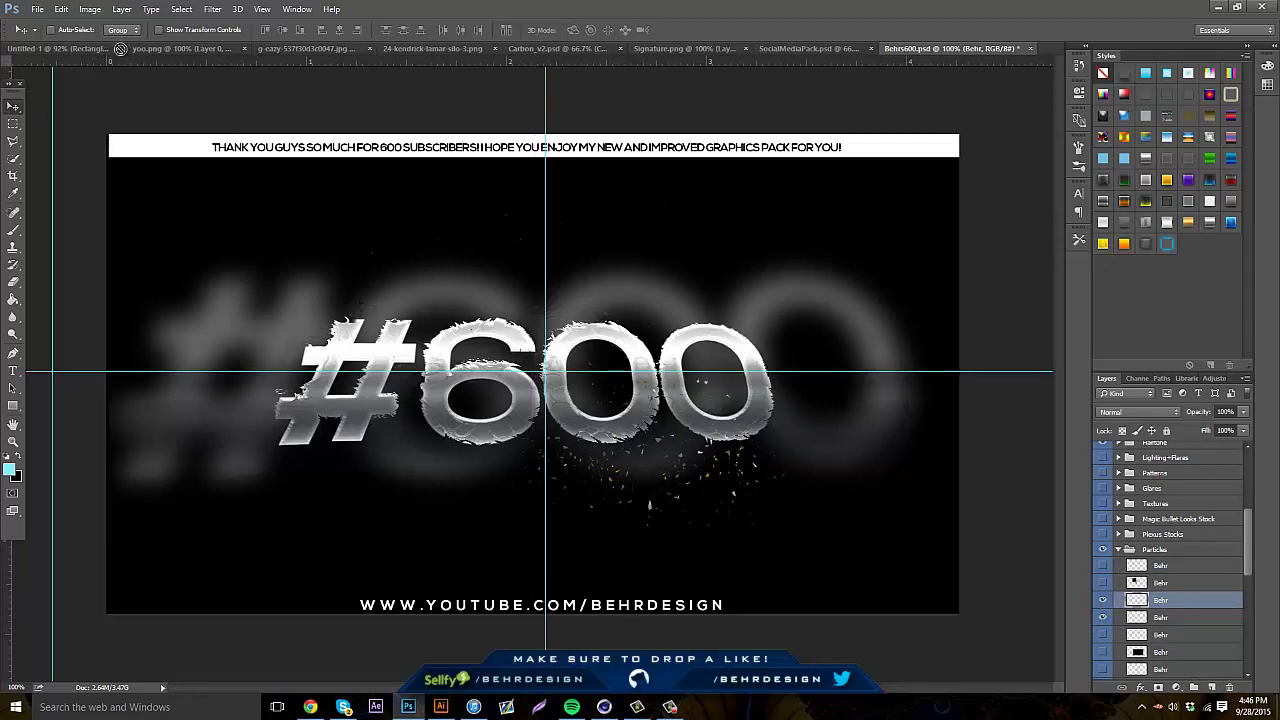
{"action": "left_click", "coordinate": [85, 48]}
{"action": "left_click_drag", "start_coordinate": [386, 263], "coordinate": [607, 374]}
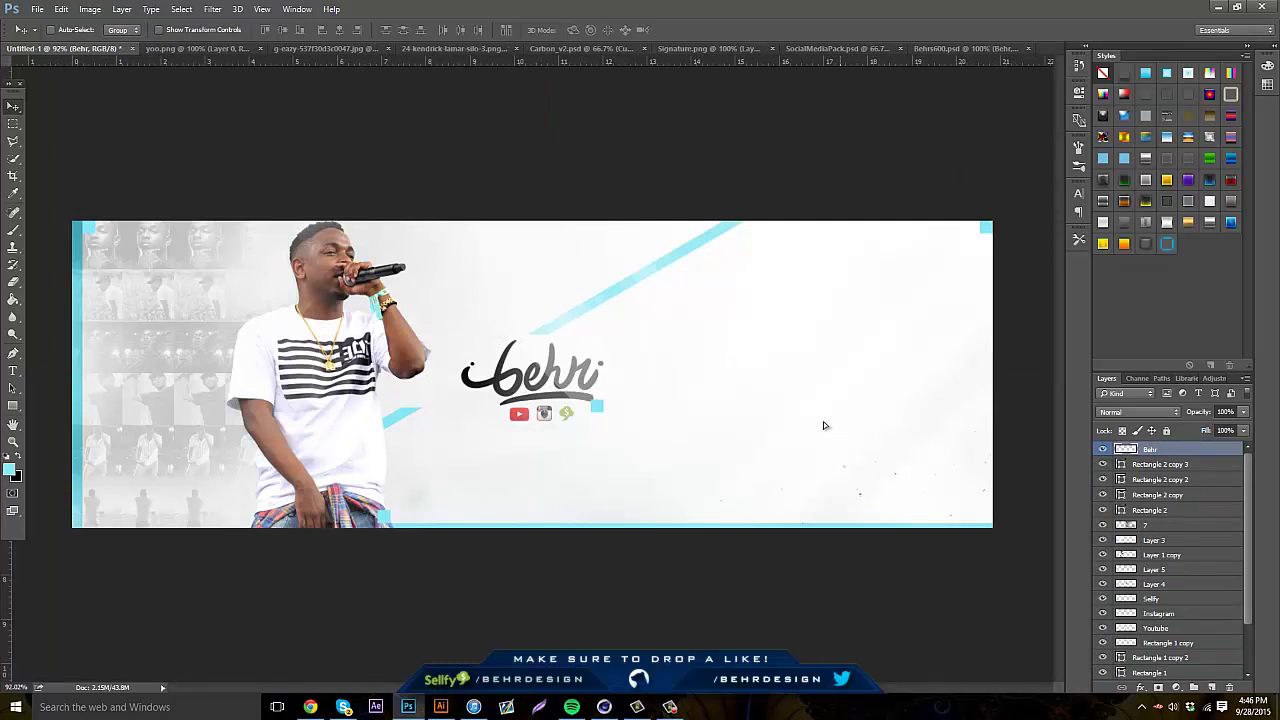
{"action": "left_click_drag", "start_coordinate": [901, 441], "coordinate": [452, 362]}
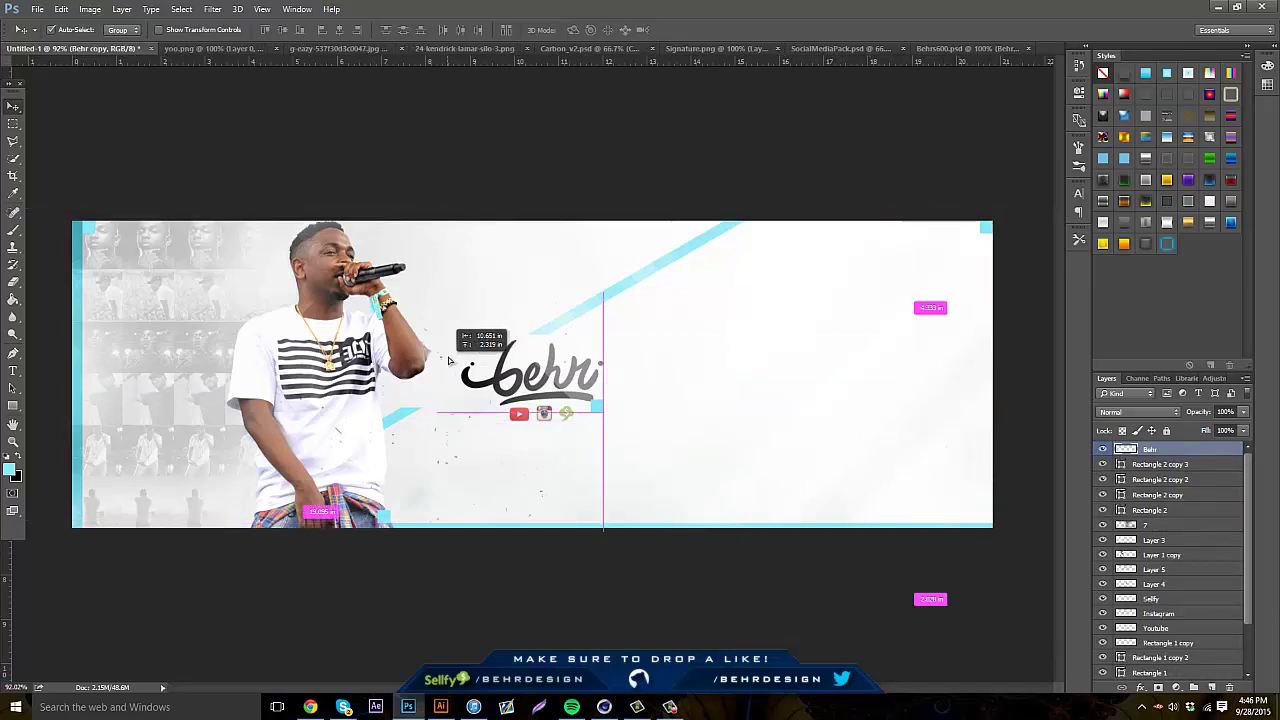
{"action": "left_click_drag", "start_coordinate": [963, 505], "coordinate": [949, 503]}
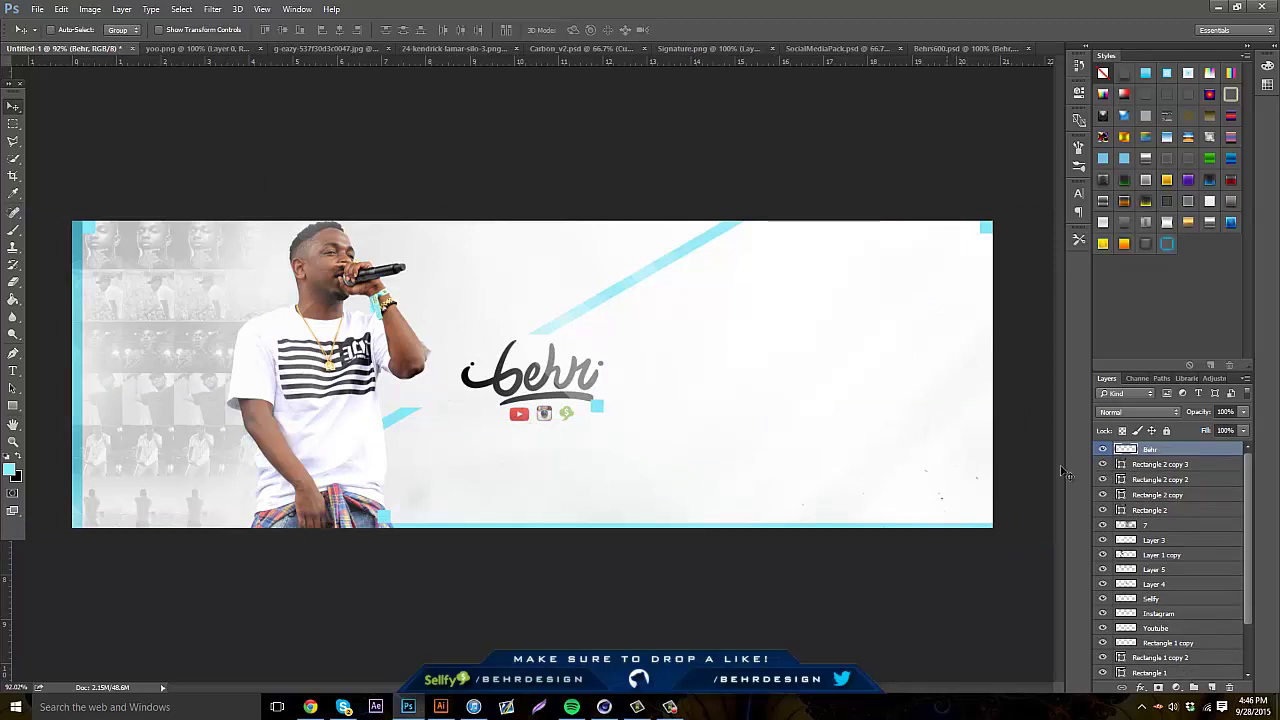
Duplicate the particle layer in the banner and close the Behrs600.psd document
{"action": "key", "text": "ctrl+j"}
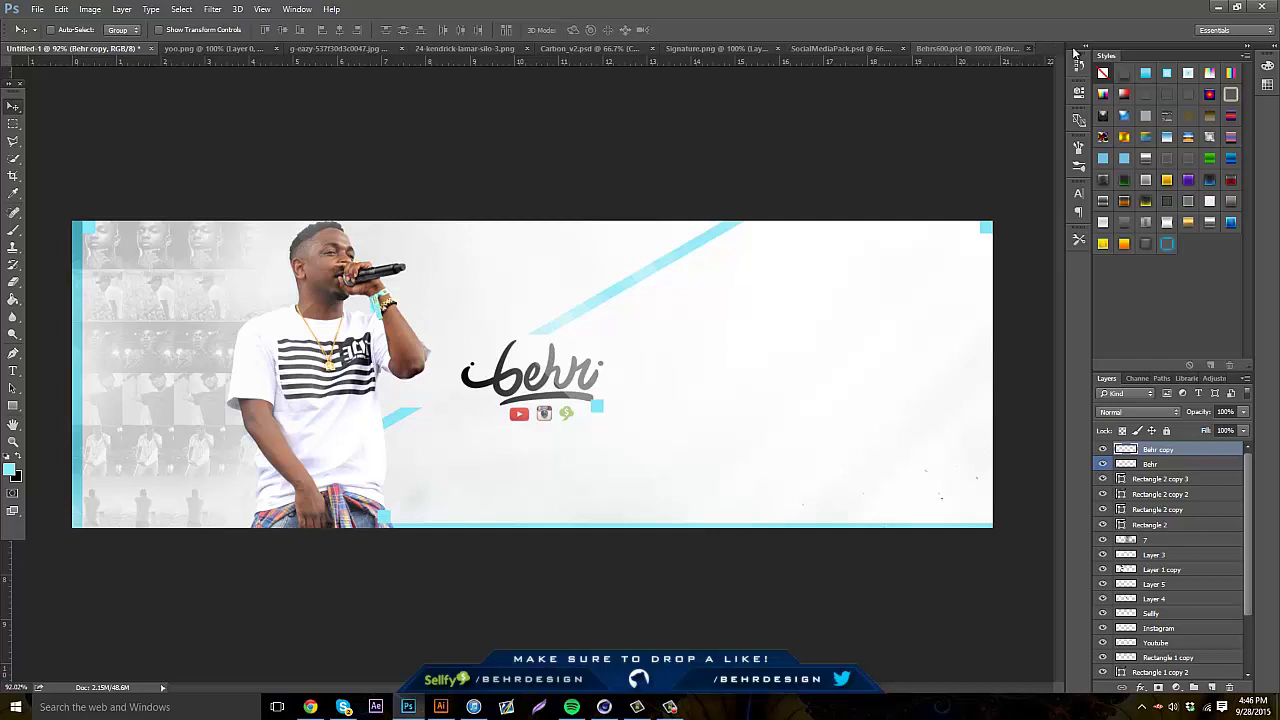
{"action": "left_click", "coordinate": [1029, 48]}
{"action": "left_click", "coordinate": [602, 265]}
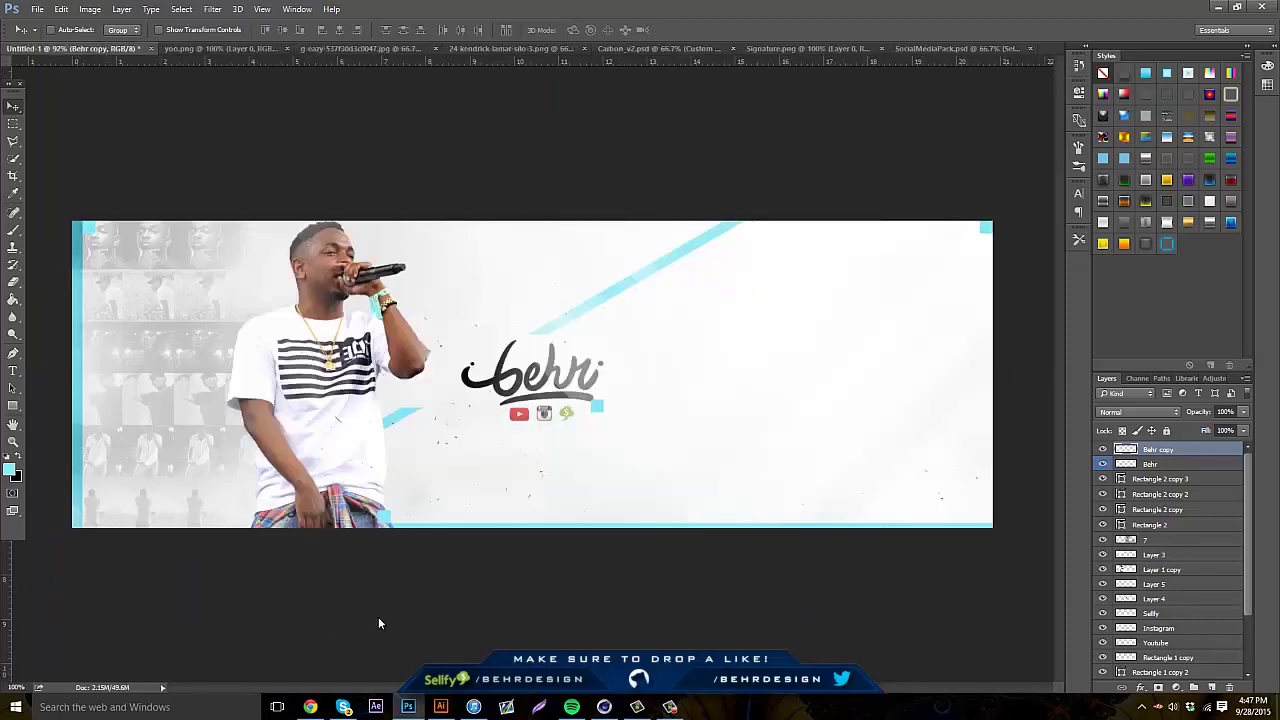
Move the particle copy over the faded photo tiles and place its layer directly below Layer 1 copy
{"action": "left_click_drag", "start_coordinate": [630, 408], "coordinate": [434, 316]}
{"action": "left_click_drag", "start_coordinate": [1163, 452], "coordinate": [1185, 500]}
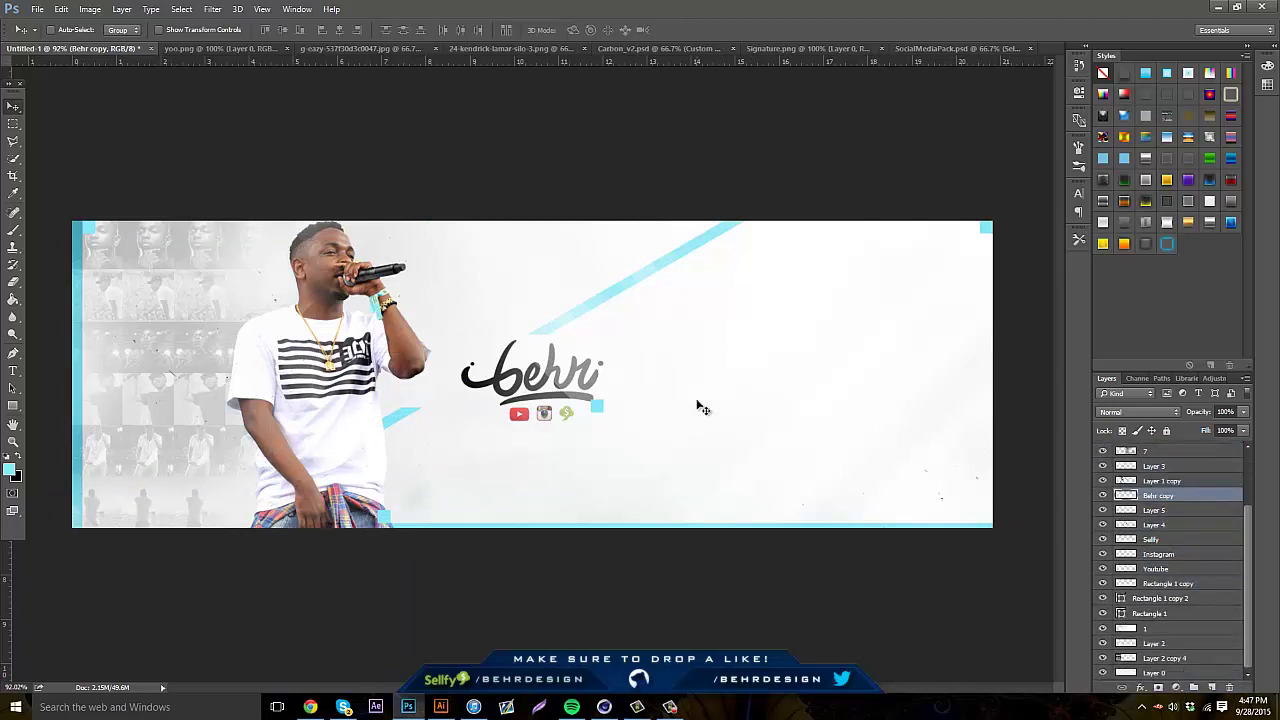
{"action": "left_click_drag", "start_coordinate": [513, 343], "coordinate": [540, 310]}
Clear the particle copy's stray specks around the rapper and signature with a rectangular marquee selection, and deselect
{"action": "key", "text": "m"}
{"action": "left_click_drag", "start_coordinate": [680, 614], "coordinate": [334, 149]}
{"action": "key", "text": "ctrl+d"}
{"action": "scroll", "coordinate": [1200, 485], "scroll_direction": "up", "scroll_amount": 3}
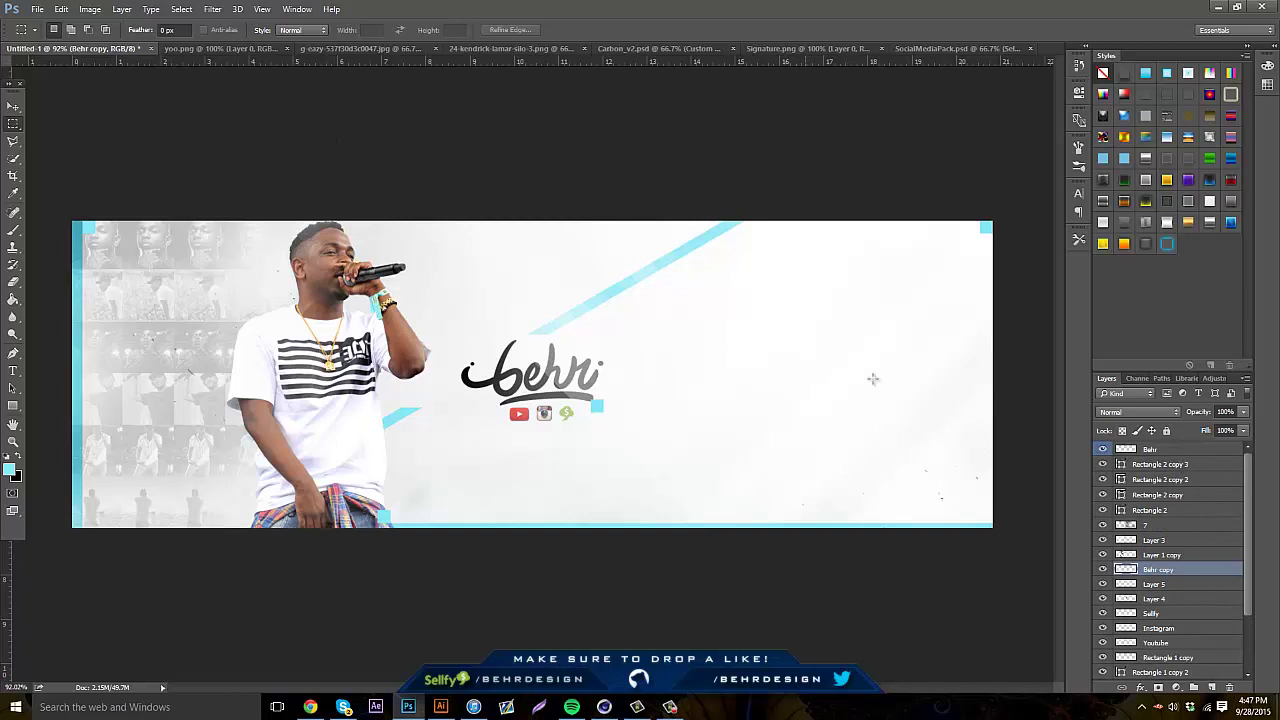
Save the finished banner to the Desktop as a PNG file under a new name, accepting the default PNG options
{"action": "left_click", "coordinate": [37, 9]}
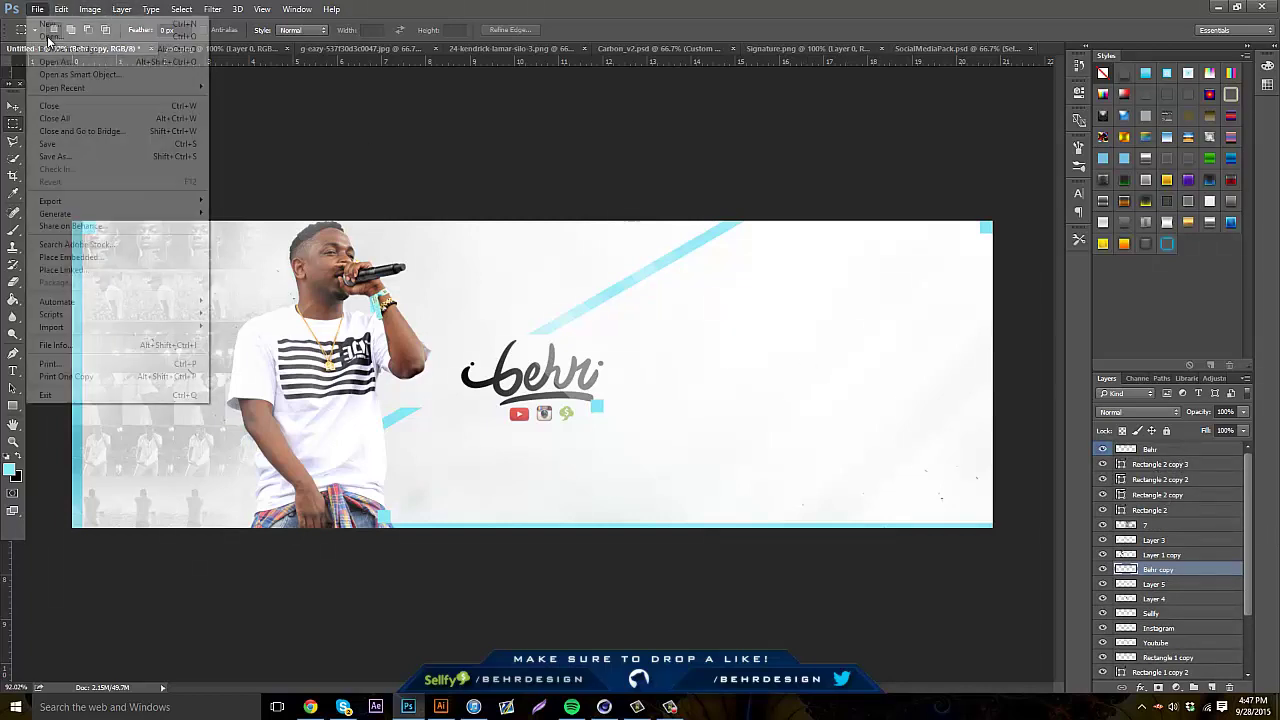
{"action": "left_click", "coordinate": [66, 157]}
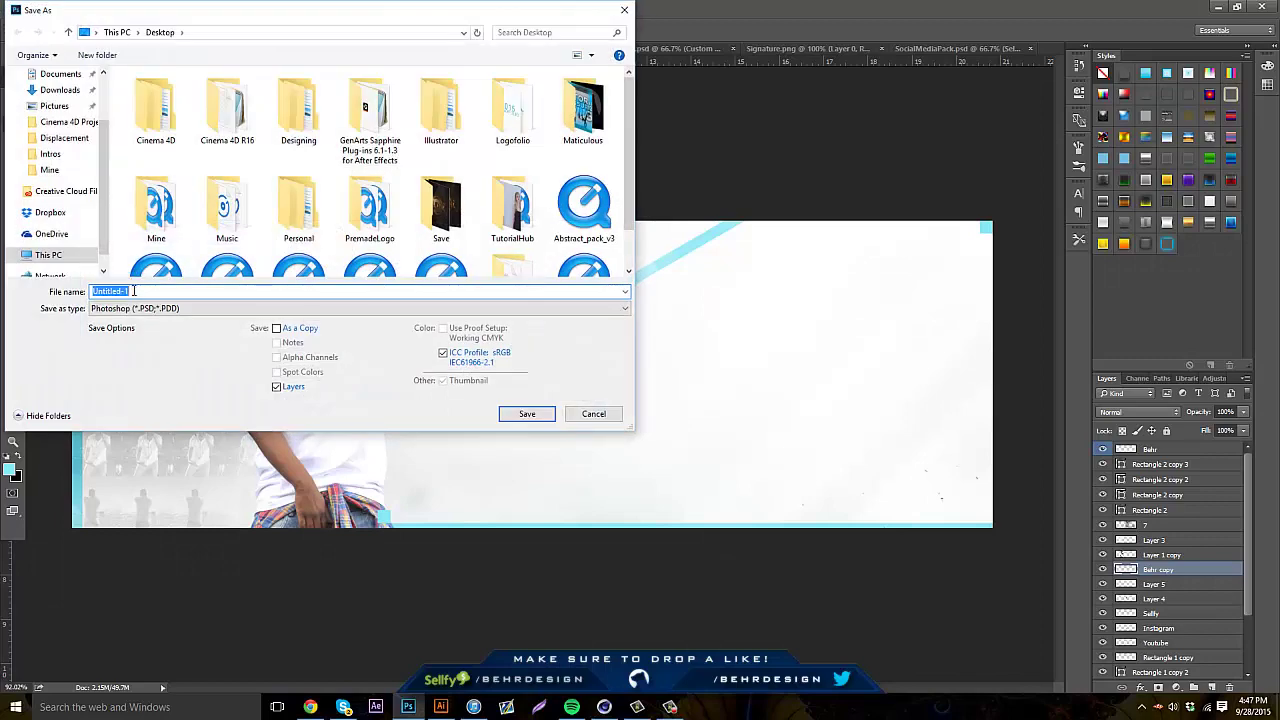
{"action": "left_click", "coordinate": [140, 308]}
{"action": "left_click", "coordinate": [155, 492]}
{"action": "key", "text": "shift+Tab"}
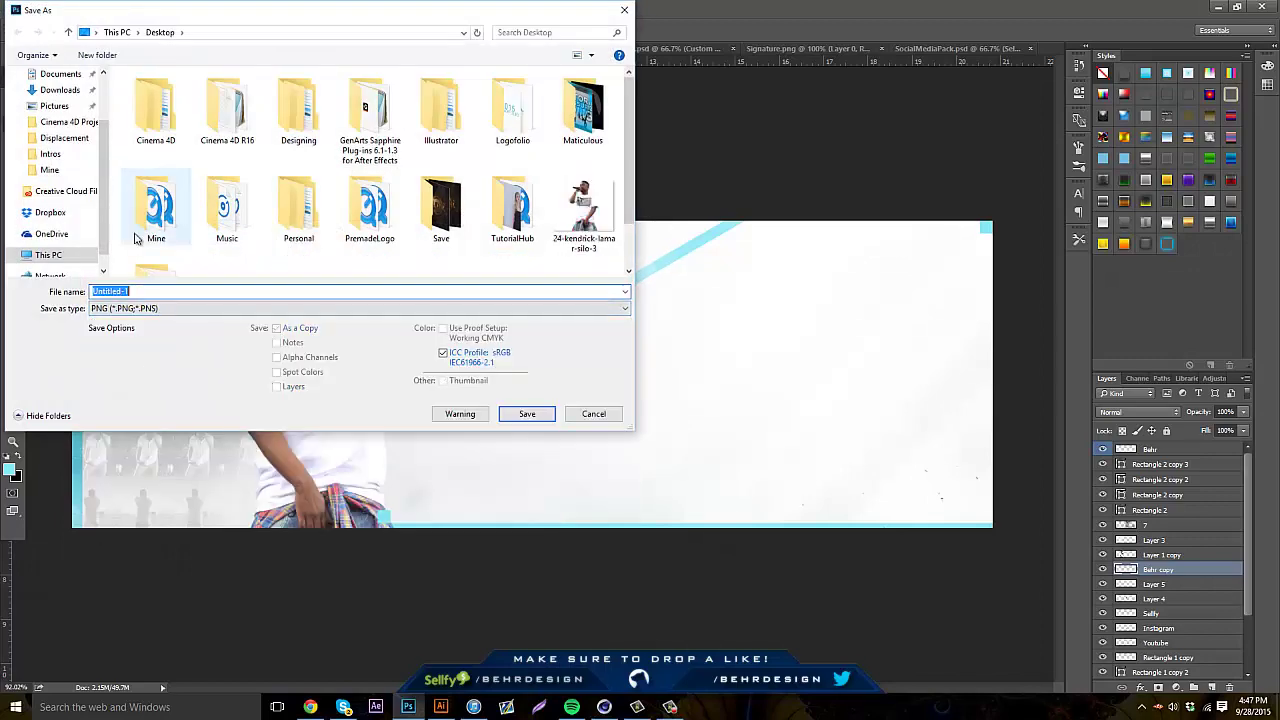
{"action": "type", "text": "rebl"}
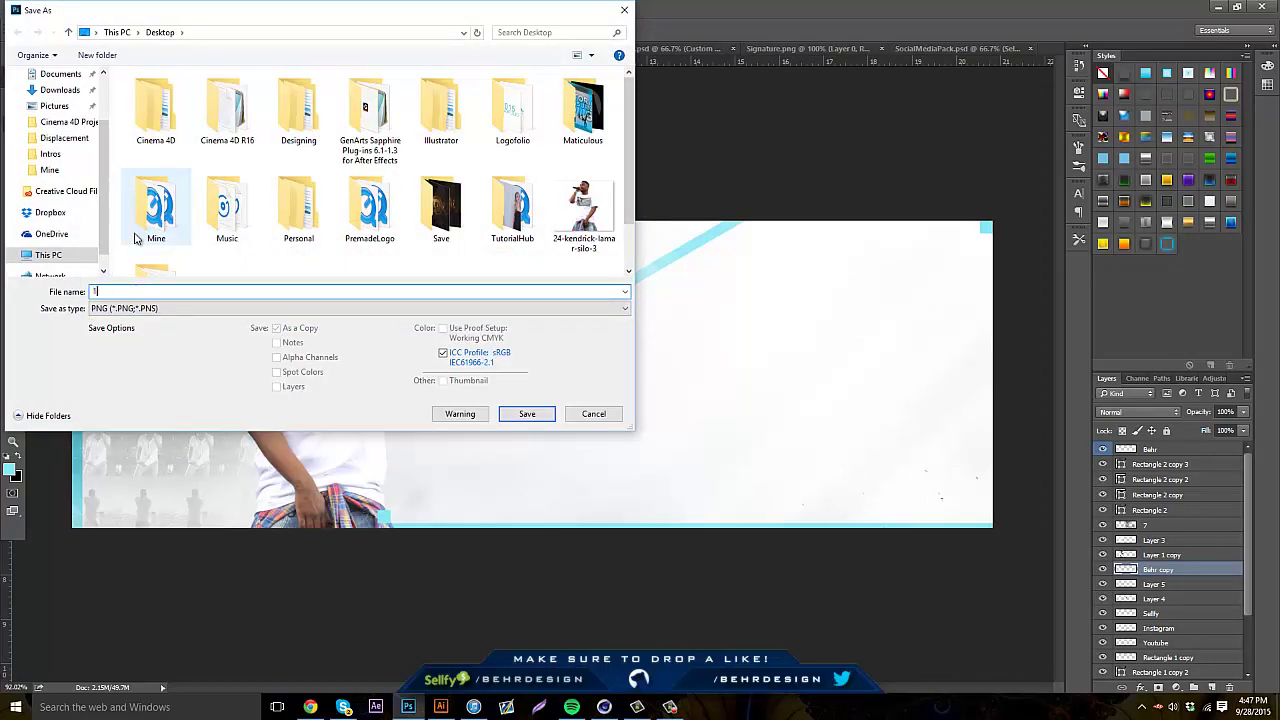
{"action": "key", "text": "Return"}
{"action": "key", "text": "Return"}
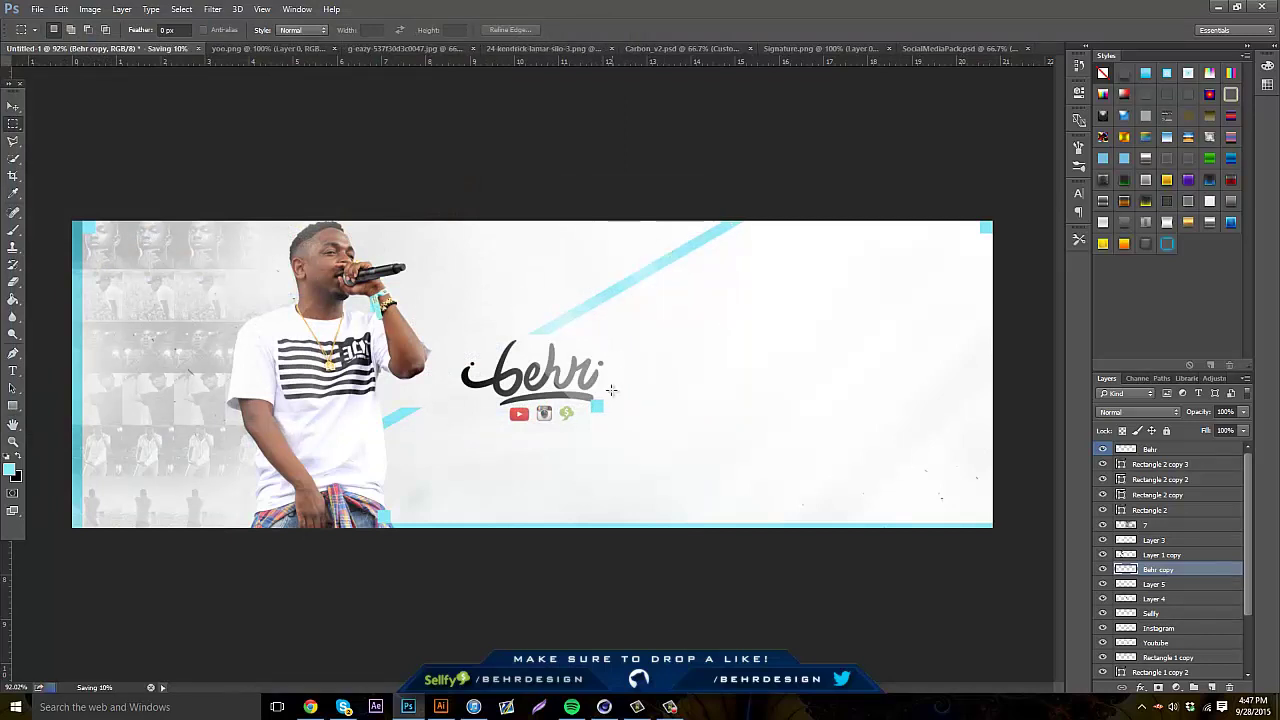
Open the exported 1.png banner as its own document and duplicate its layer
{"action": "left_click", "coordinate": [37, 9]}
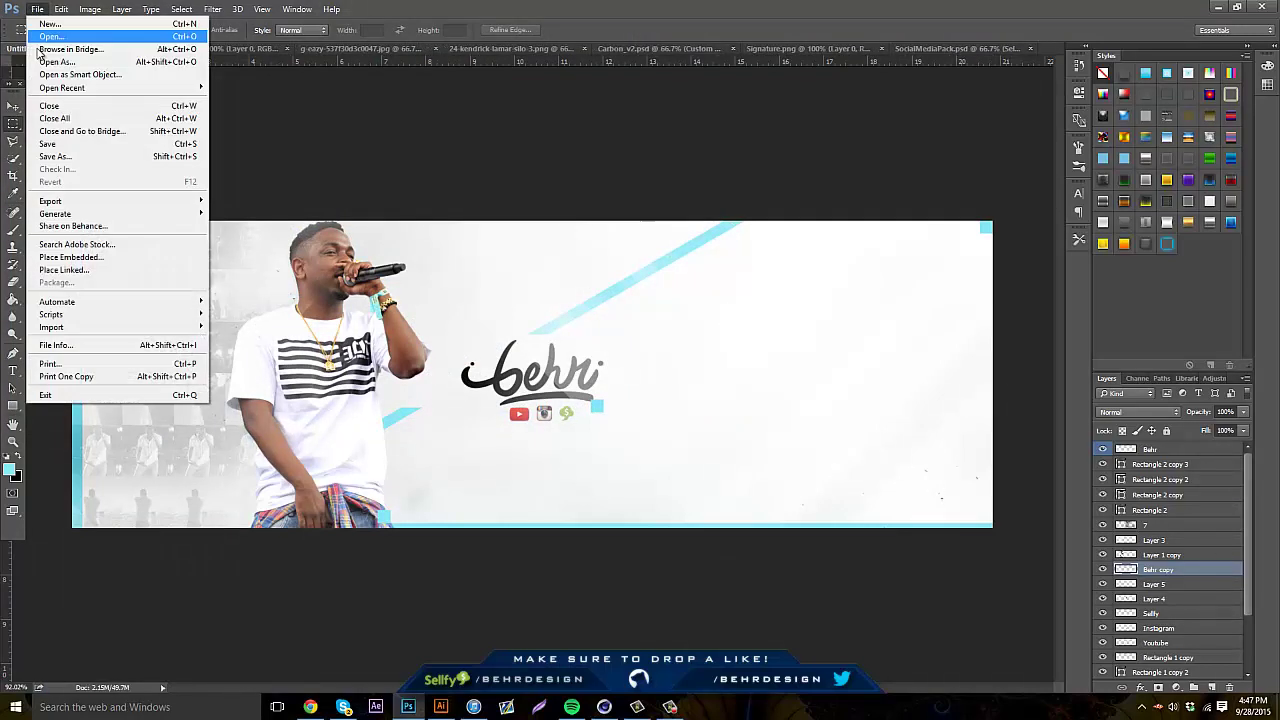
{"action": "left_click", "coordinate": [44, 38]}
{"action": "key", "text": "Return"}
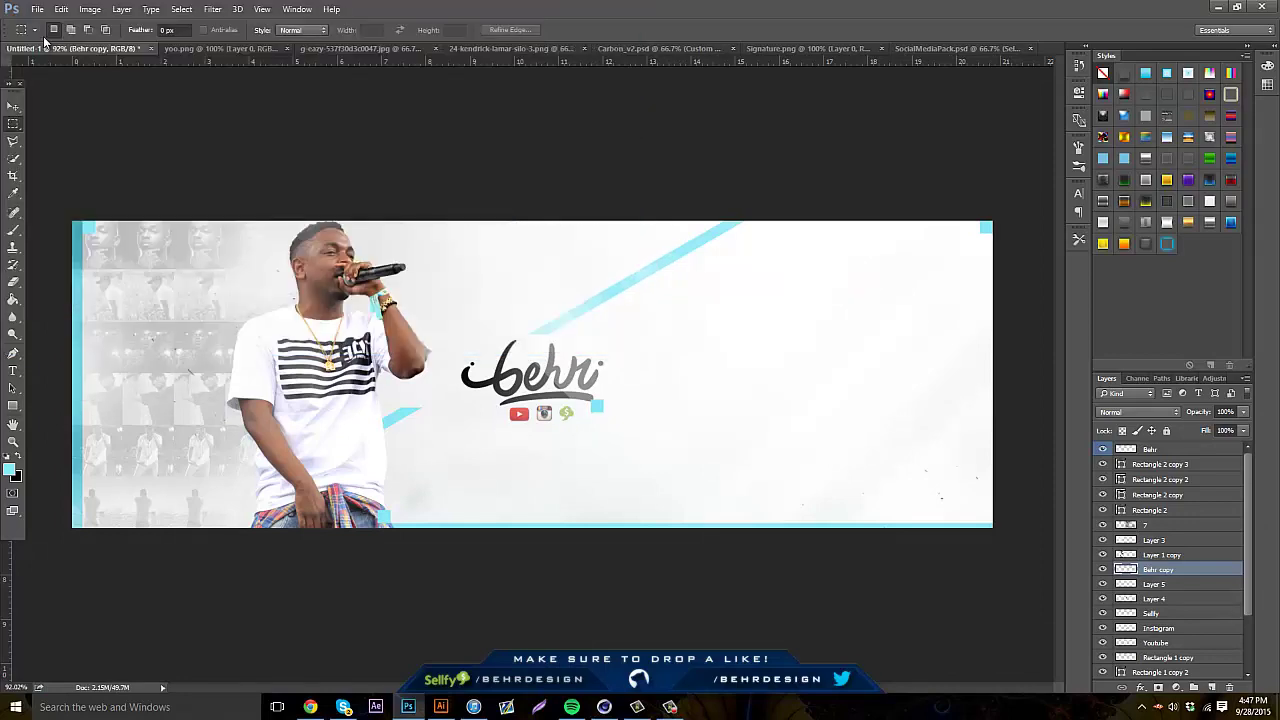
{"action": "key", "text": "ctrl+j"}
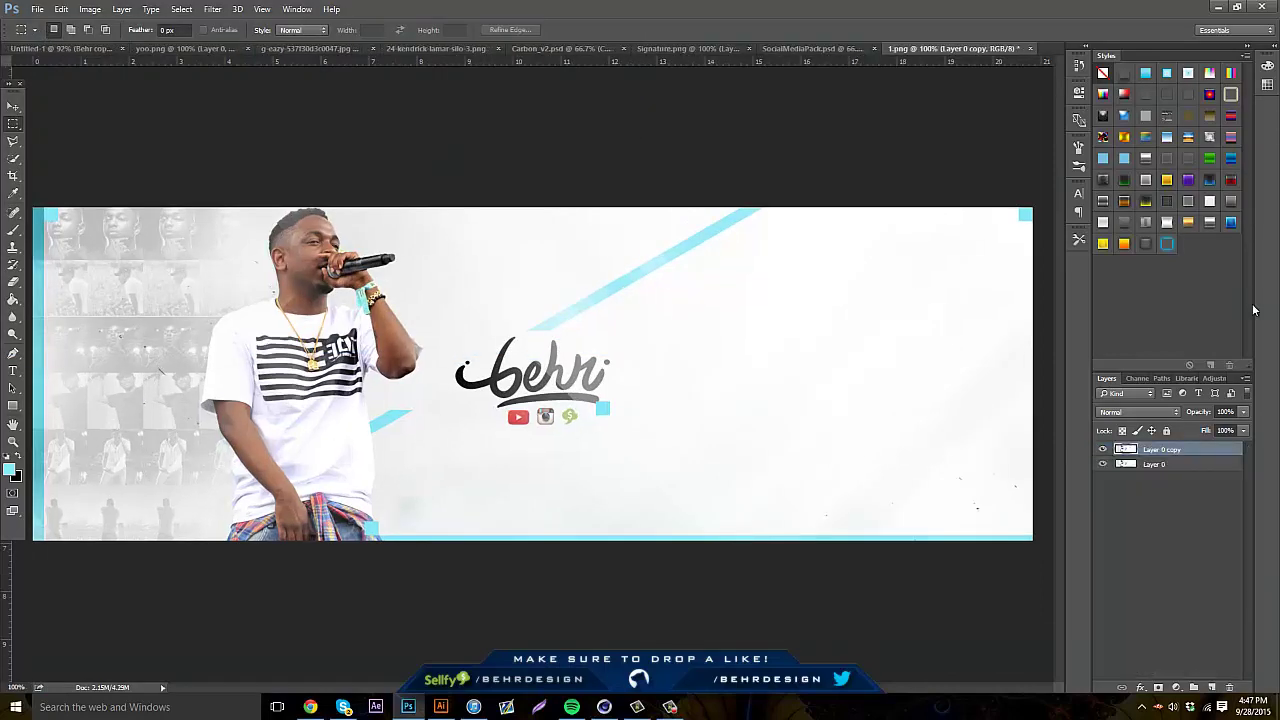
{"action": "key", "text": "Escape"}
Paint soft white glows on a new layer over the rapper's waist, icons, diagonal stripe and photo tiles, and set its opacity to 14%
{"action": "left_click", "coordinate": [14, 230]}
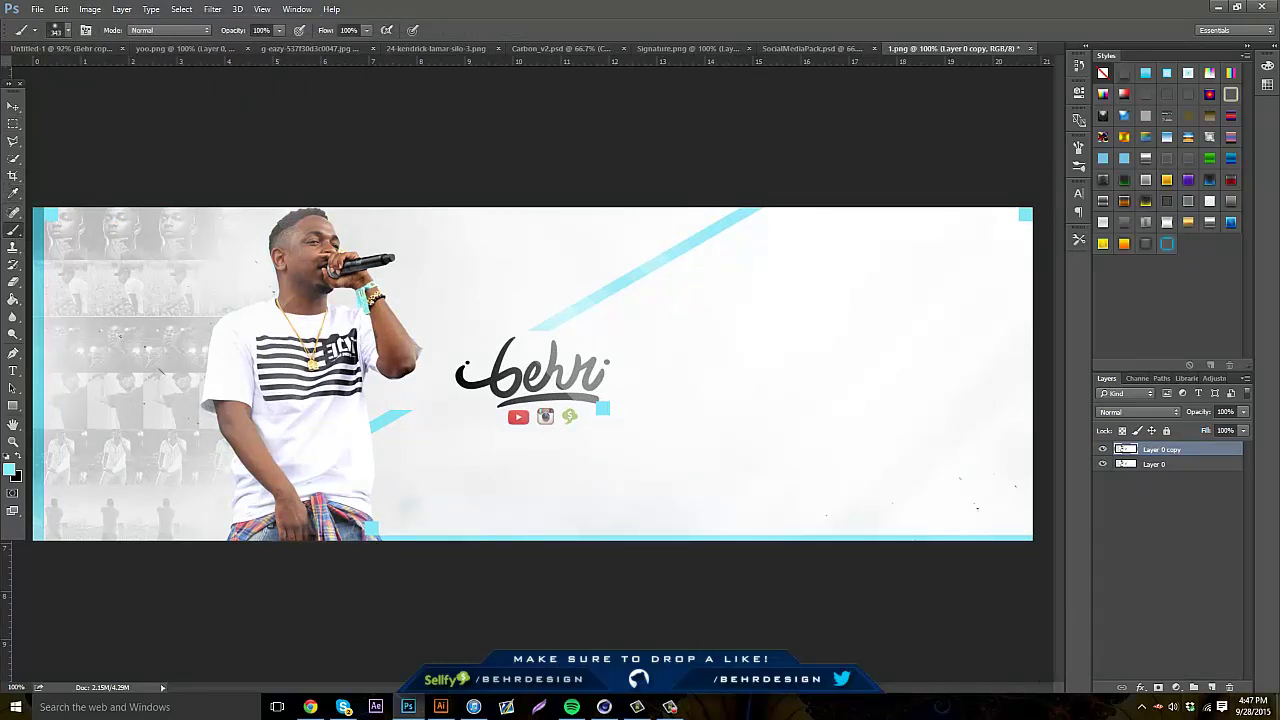
{"action": "left_click", "coordinate": [1212, 688]}
{"action": "left_click", "coordinate": [18, 456]}
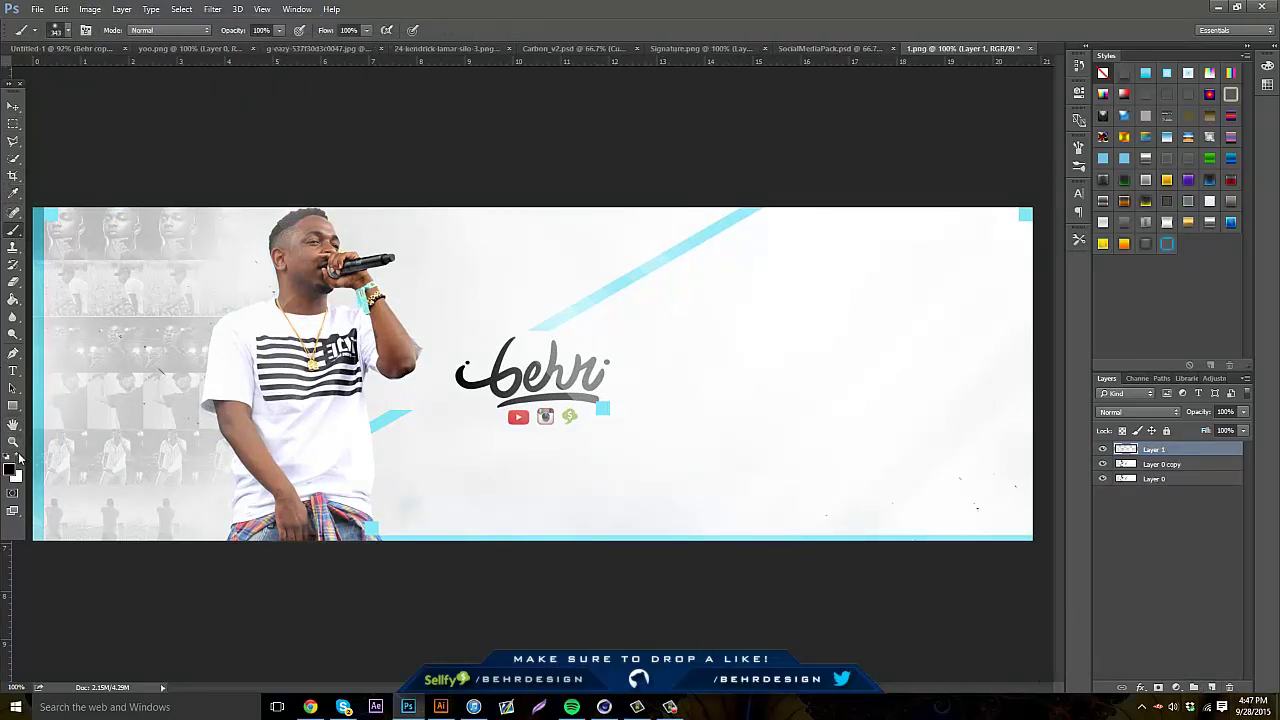
{"action": "left_click_drag", "start_coordinate": [266, 546], "coordinate": [297, 549]}
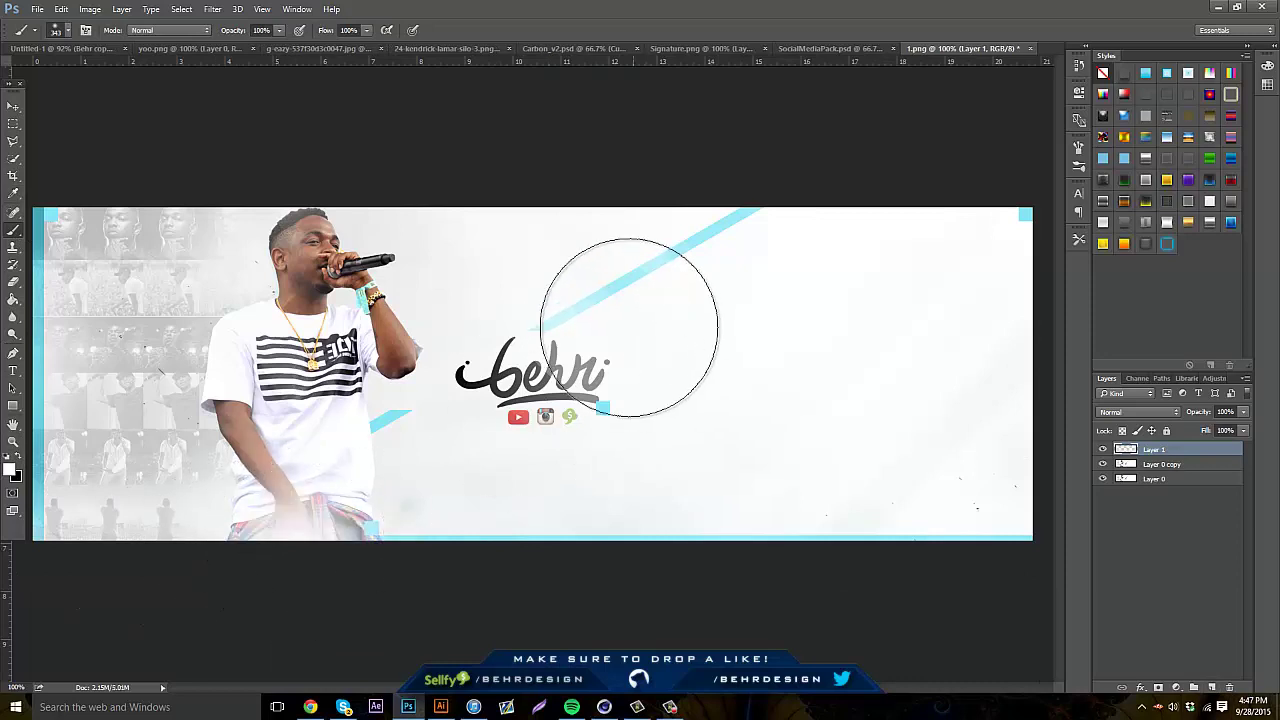
{"action": "left_click_drag", "start_coordinate": [629, 337], "coordinate": [500, 471]}
{"action": "left_click_drag", "start_coordinate": [923, 343], "coordinate": [806, 210]}
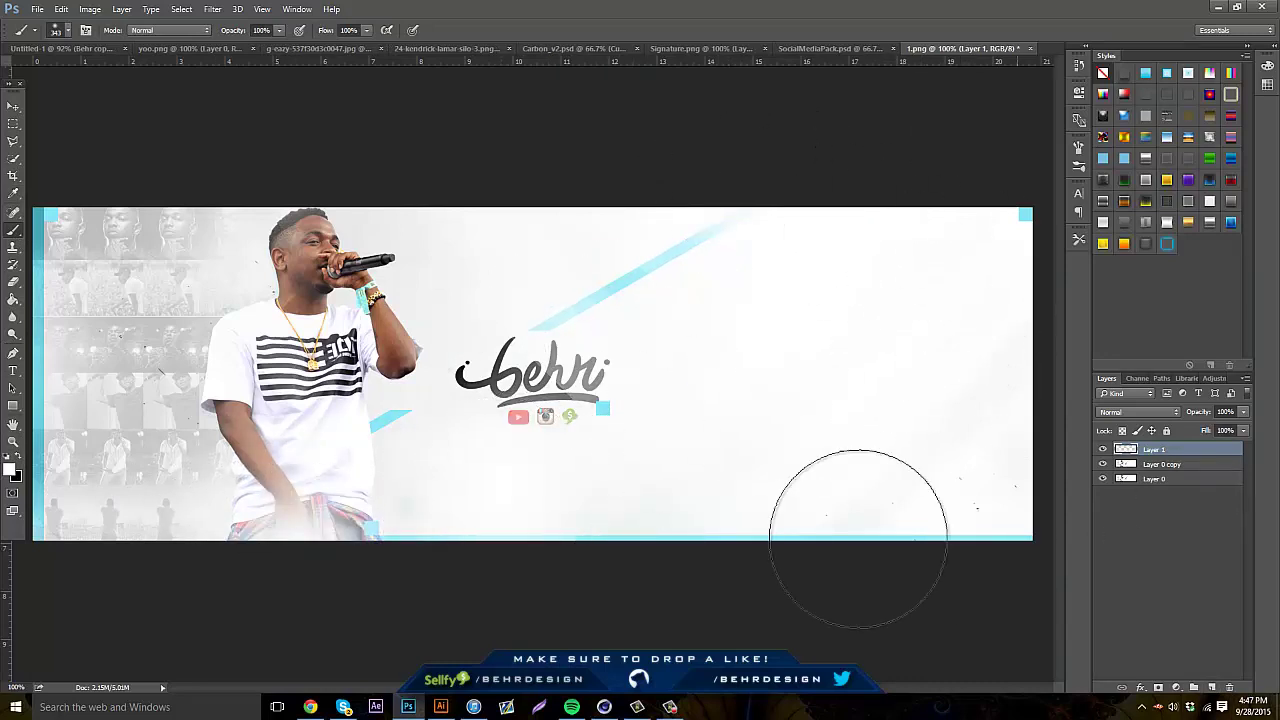
{"action": "left_click", "coordinate": [63, 232]}
{"action": "left_click_drag", "start_coordinate": [1210, 429], "coordinate": [1184, 431]}
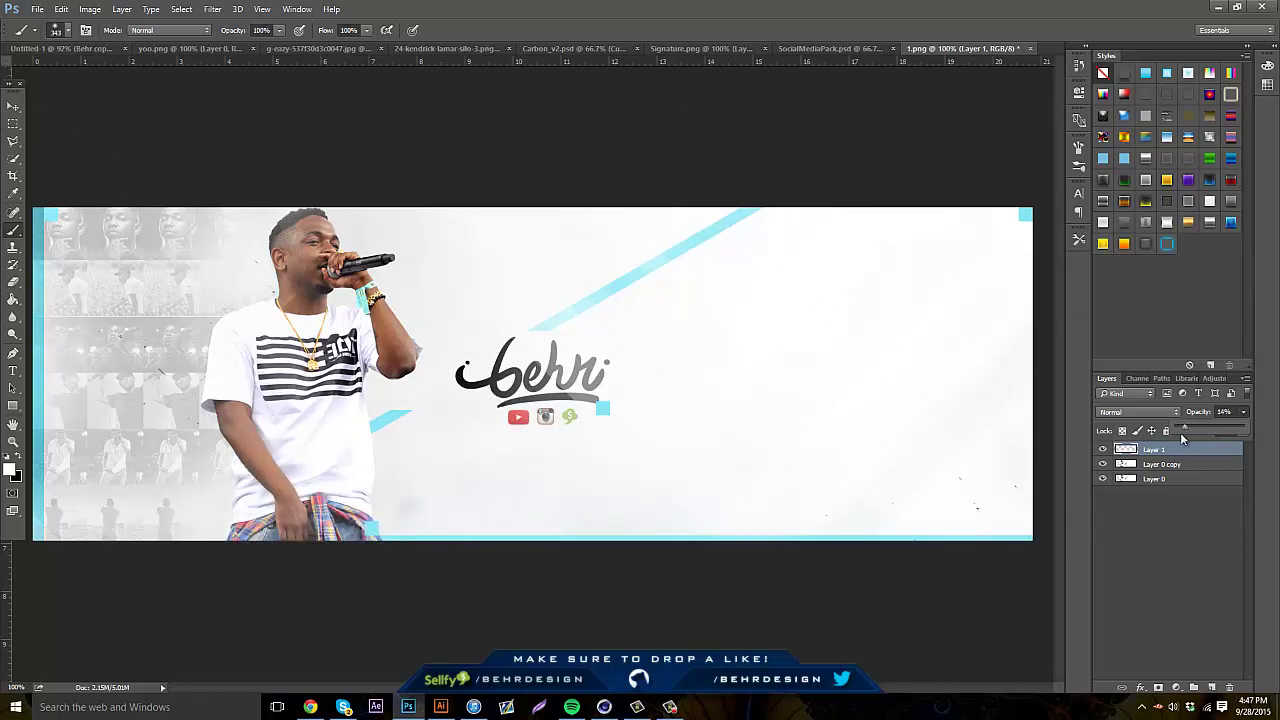
Merge all three layers of 1.png into one layer and duplicate the merged layer
{"action": "left_click", "coordinate": [1180, 478]}
{"action": "left_click", "coordinate": [1182, 464], "text": "shift"}
{"action": "left_click", "coordinate": [1182, 449], "text": "shift"}
{"action": "right_click", "coordinate": [1182, 442]}
{"action": "left_click", "coordinate": [1108, 486]}
{"action": "key", "text": "ctrl+j"}
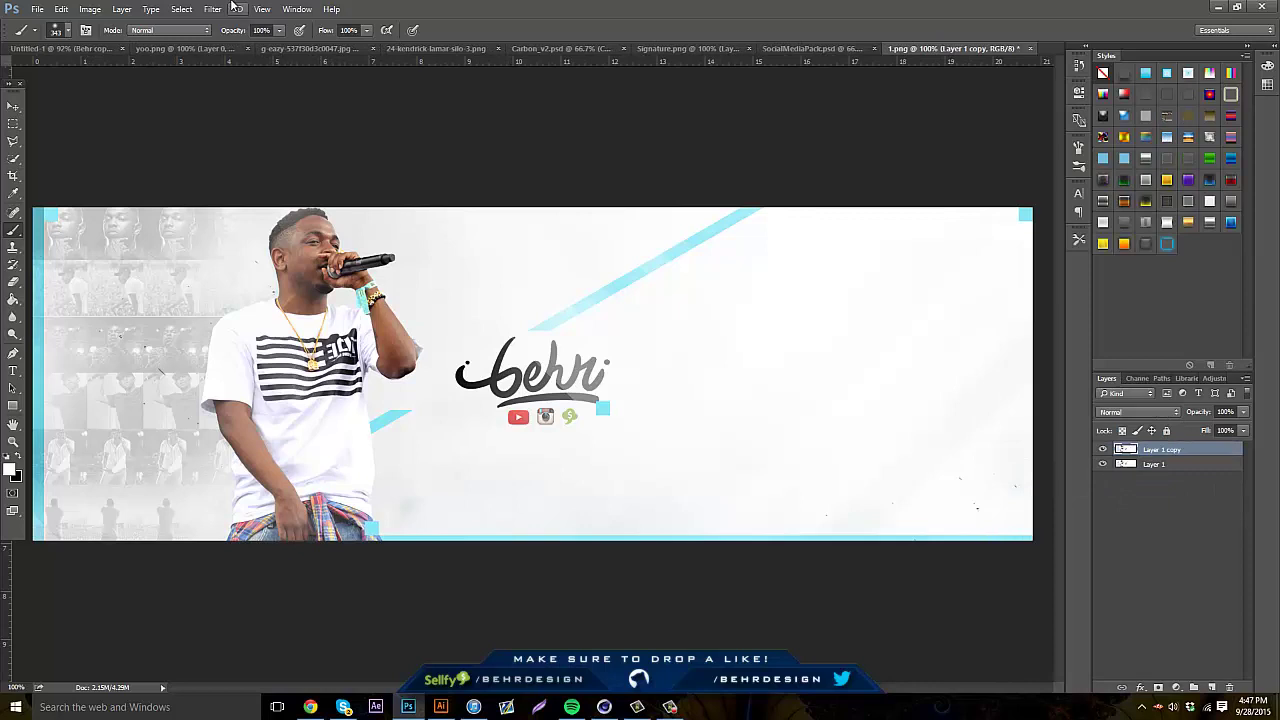
Paint white over the top of the rapper's head with a 102 px brush on the layer copy and set its opacity to 22%
{"action": "left_click", "coordinate": [57, 26]}
{"action": "left_click_drag", "start_coordinate": [140, 56], "coordinate": [117, 56]}
{"action": "key", "text": "Return"}
{"action": "mouse_move", "coordinate": [294, 212]}
{"action": "left_mouse_down"}
{"action": "mouse_move", "coordinate": [268, 277]}
{"action": "mouse_move", "coordinate": [203, 333]}
{"action": "mouse_move", "coordinate": [198, 372]}
{"action": "mouse_move", "coordinate": [232, 483]}
{"action": "mouse_move", "coordinate": [222, 540]}
{"action": "mouse_move", "coordinate": [178, 490]}
{"action": "mouse_move", "coordinate": [153, 557]}
{"action": "mouse_move", "coordinate": [119, 518]}
{"action": "mouse_move", "coordinate": [163, 494]}
{"action": "mouse_move", "coordinate": [197, 502]}
{"action": "mouse_move", "coordinate": [139, 398]}
{"action": "mouse_move", "coordinate": [184, 337]}
{"action": "mouse_move", "coordinate": [136, 302]}
{"action": "mouse_move", "coordinate": [269, 220]}
{"action": "left_mouse_up"}
{"action": "left_click", "coordinate": [1244, 412]}
{"action": "left_click_drag", "start_coordinate": [1245, 430], "coordinate": [1189, 428]}
Try the Screen blend mode at 19% opacity on the layer copy, and delete the copy
{"action": "left_click", "coordinate": [1140, 412]}
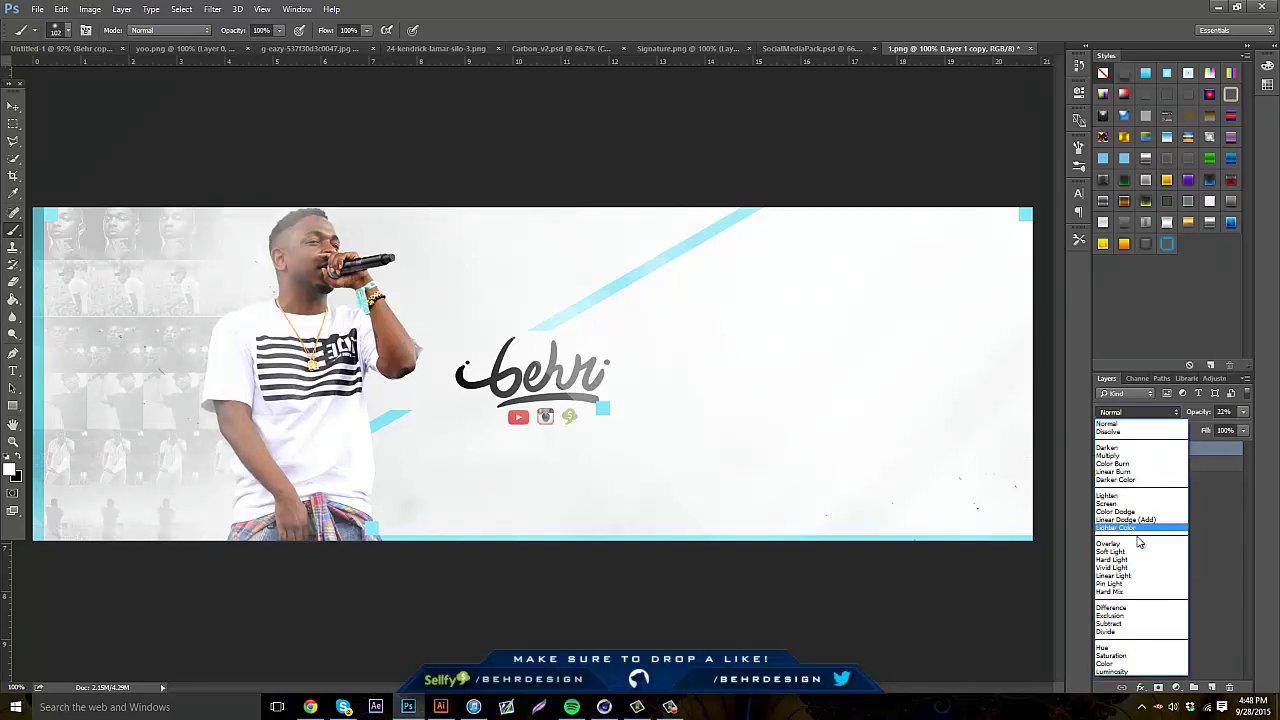
{"action": "left_click", "coordinate": [1136, 503]}
{"action": "left_click", "coordinate": [1244, 412]}
{"action": "mouse_move", "coordinate": [1191, 430]}
{"action": "left_mouse_down"}
{"action": "mouse_move", "coordinate": [1233, 430]}
{"action": "mouse_move", "coordinate": [1192, 430]}
{"action": "left_mouse_up"}
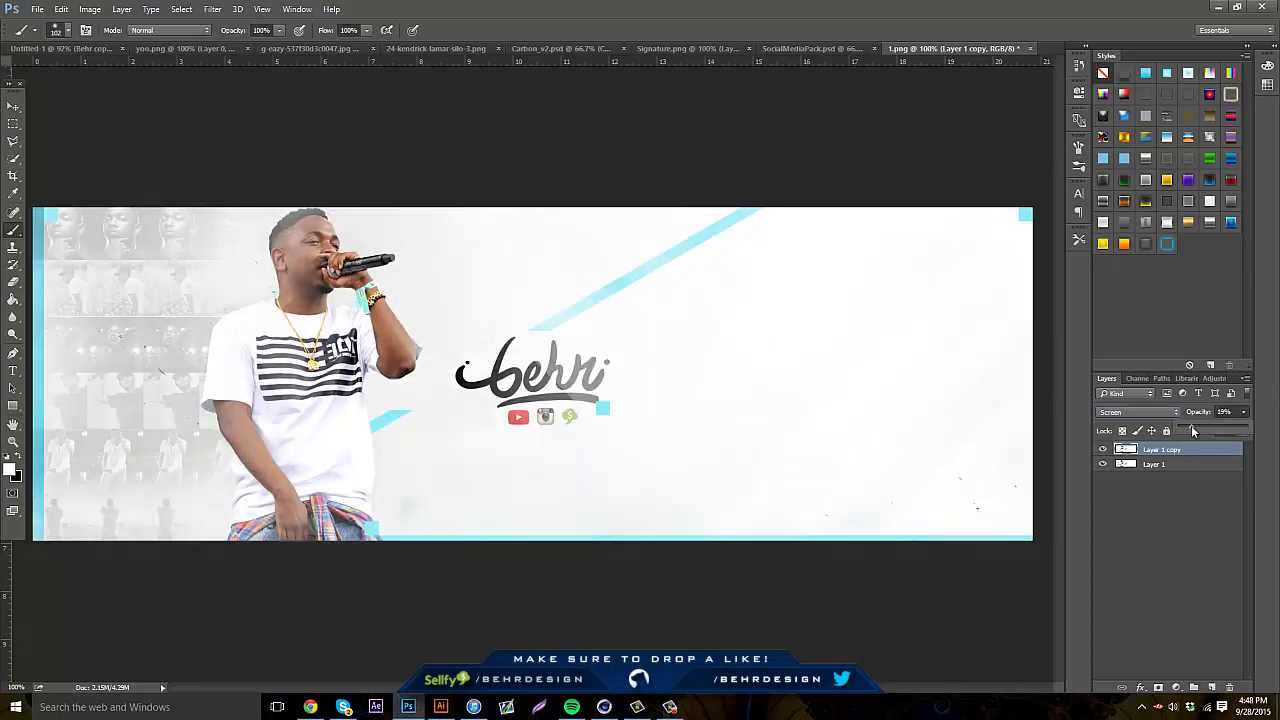
{"action": "left_click", "coordinate": [1230, 688]}
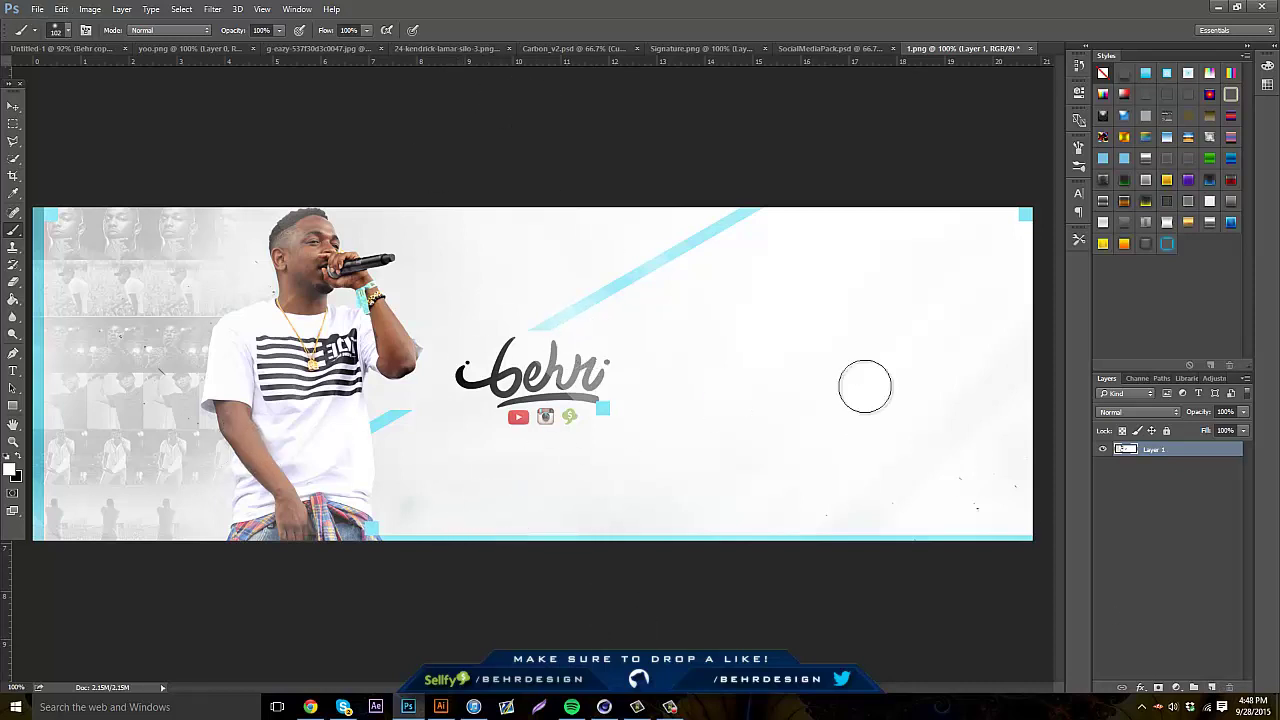
Draw a thin white rectangle about 509 by 9 px across the rapper's waist and set its blend mode to Screen
{"action": "left_click", "coordinate": [1212, 687]}
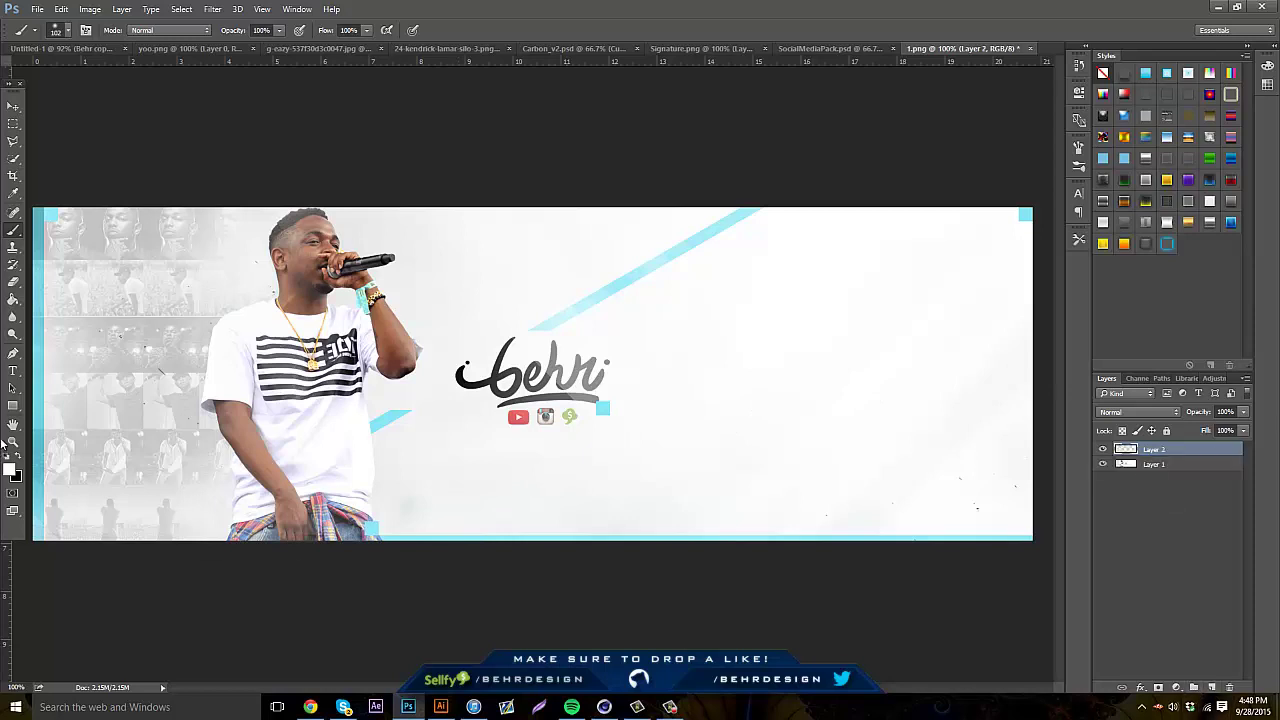
{"action": "left_click", "coordinate": [13, 406]}
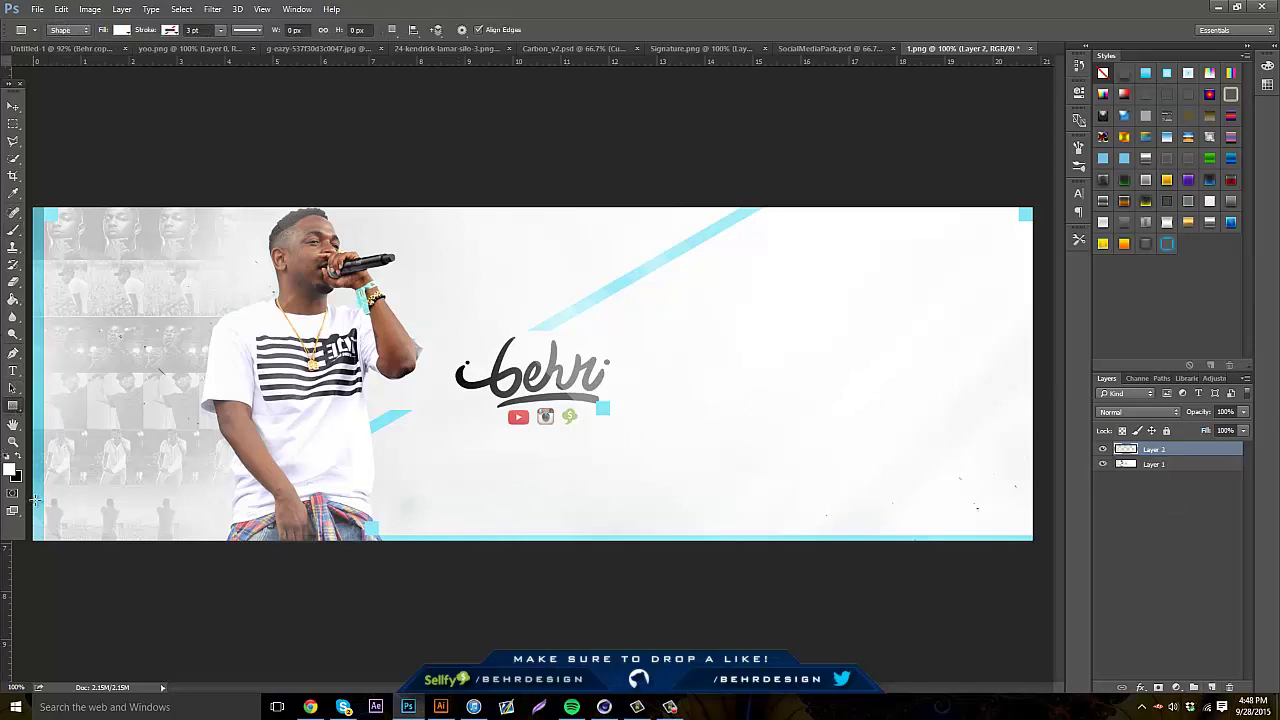
{"action": "left_click_drag", "start_coordinate": [30, 494], "coordinate": [370, 501]}
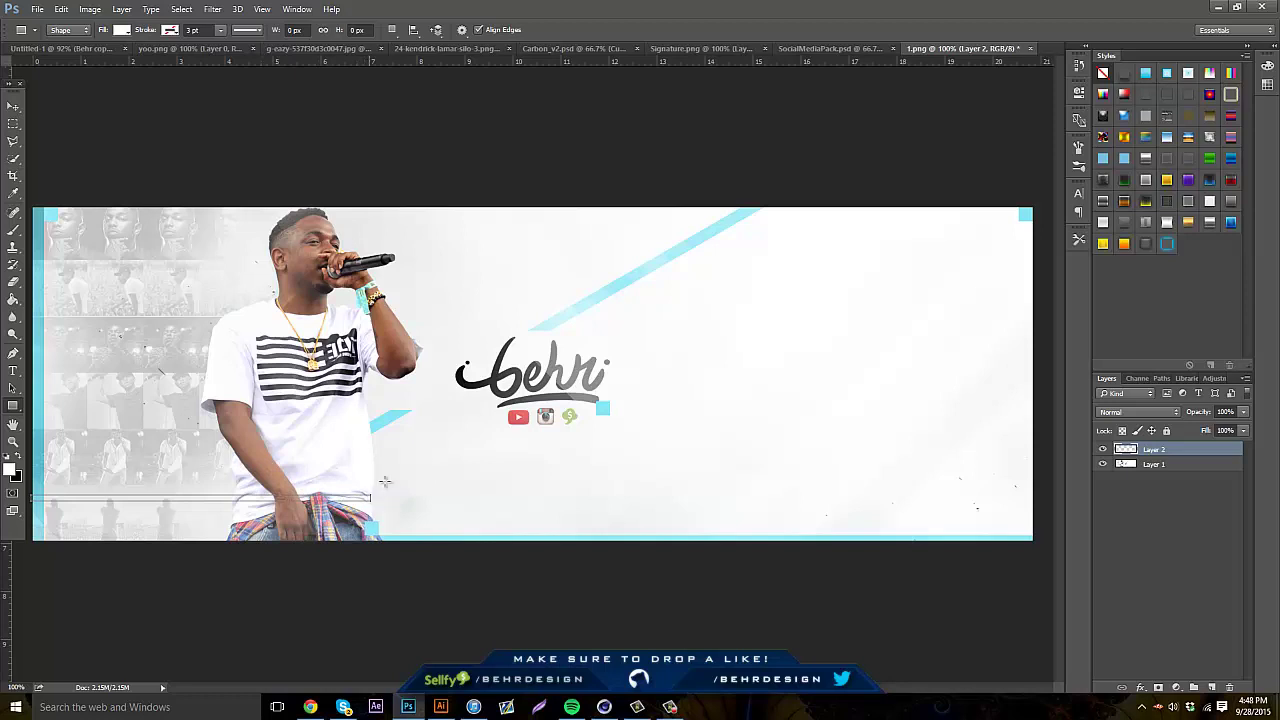
{"action": "left_click", "coordinate": [1133, 413]}
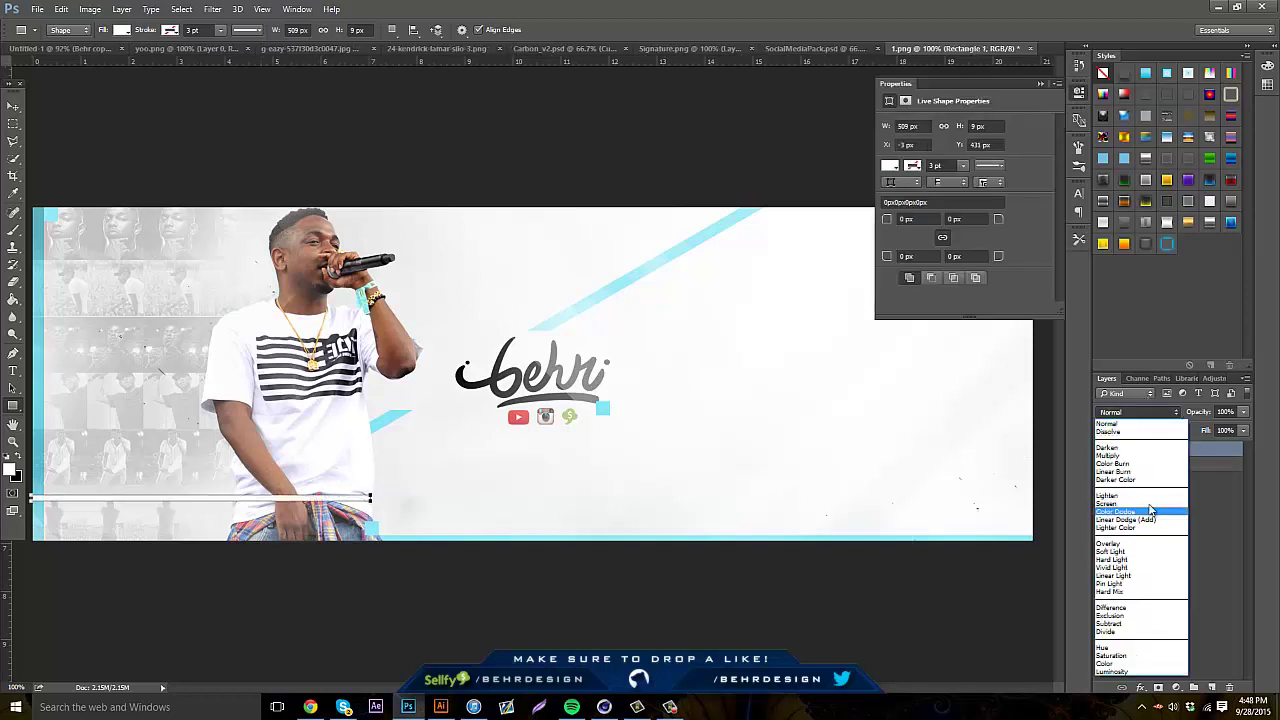
{"action": "left_click", "coordinate": [1150, 508]}
Rasterize the white strip's layer and set its blend mode to Soft Light
{"action": "right_click", "coordinate": [1181, 456]}
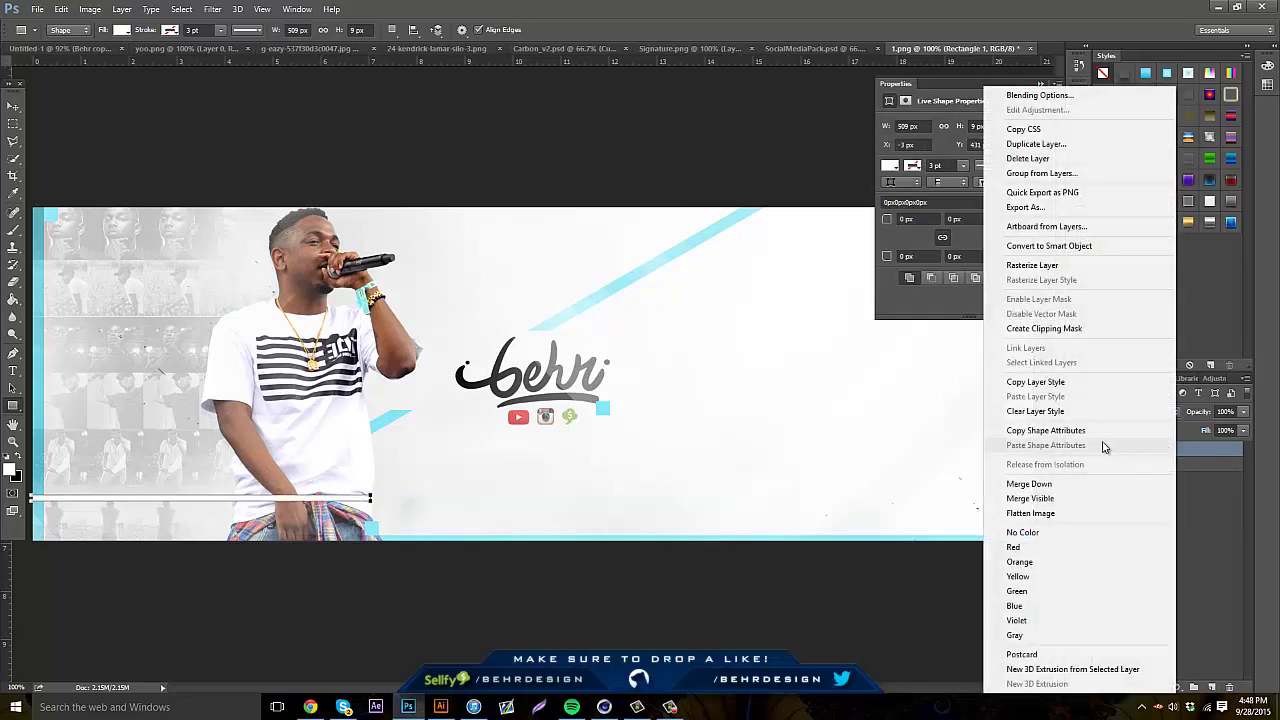
{"action": "left_click", "coordinate": [1045, 264]}
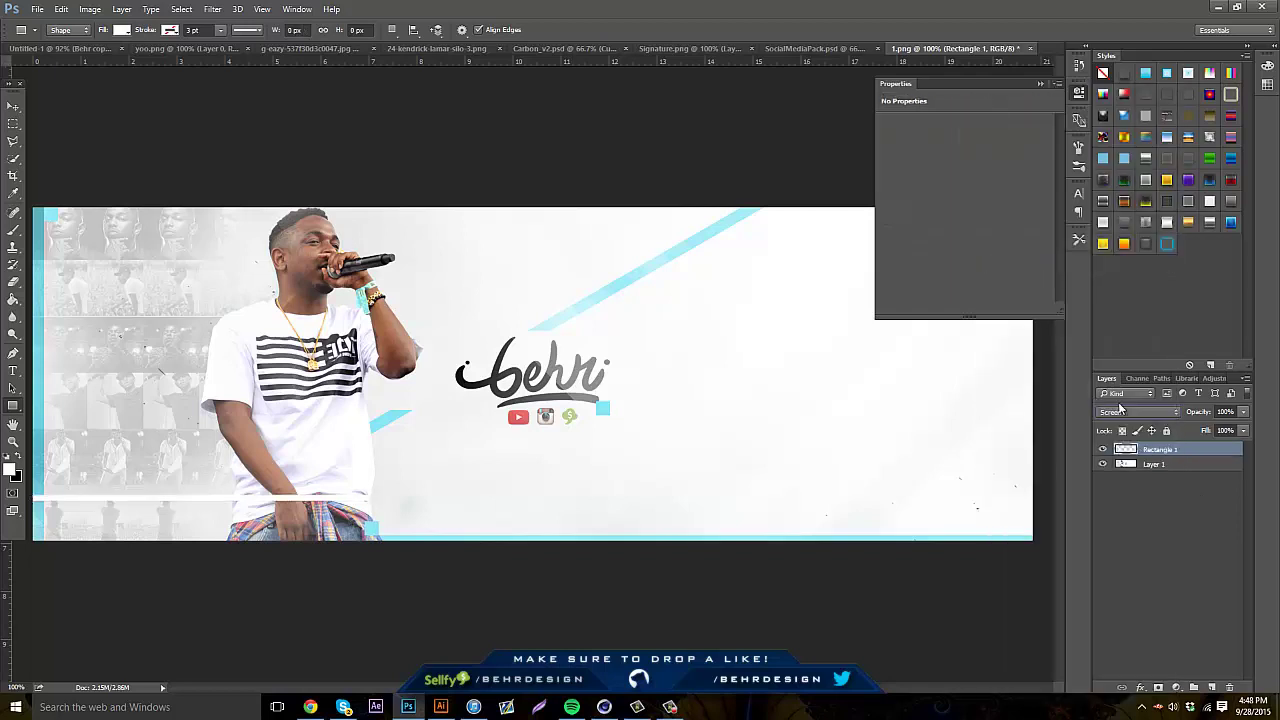
{"action": "left_click", "coordinate": [1120, 410]}
{"action": "left_click", "coordinate": [1115, 543]}
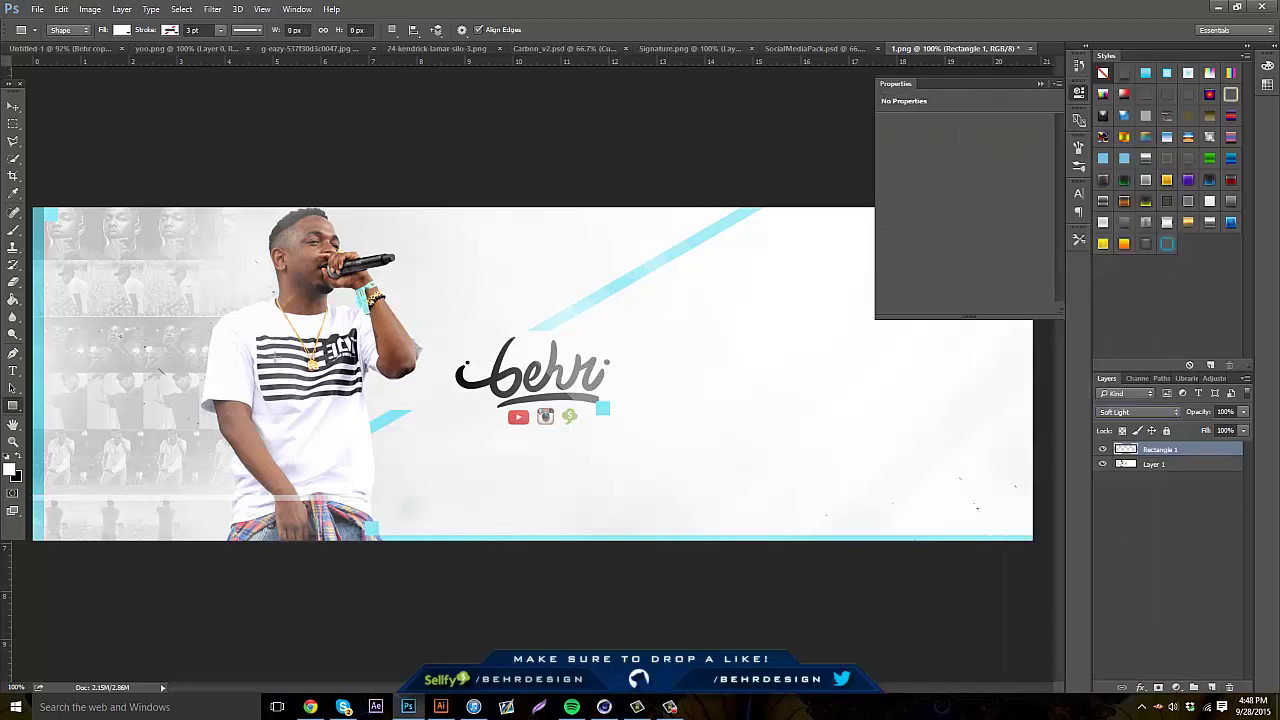
Move the white strip up over the rapper's face and trim it beside his head with rectangular marquee selections
{"action": "left_click", "coordinate": [13, 106]}
{"action": "left_click_drag", "start_coordinate": [188, 262], "coordinate": [243, 143]}
{"action": "left_click", "coordinate": [13, 123]}
{"action": "left_click_drag", "start_coordinate": [35, 208], "coordinate": [203, 310]}
{"action": "left_click_drag", "start_coordinate": [482, 294], "coordinate": [340, 200]}
{"action": "left_click", "coordinate": [340, 200]}
{"action": "left_click_drag", "start_coordinate": [210, 232], "coordinate": [286, 236]}
{"action": "left_click", "coordinate": [280, 250]}
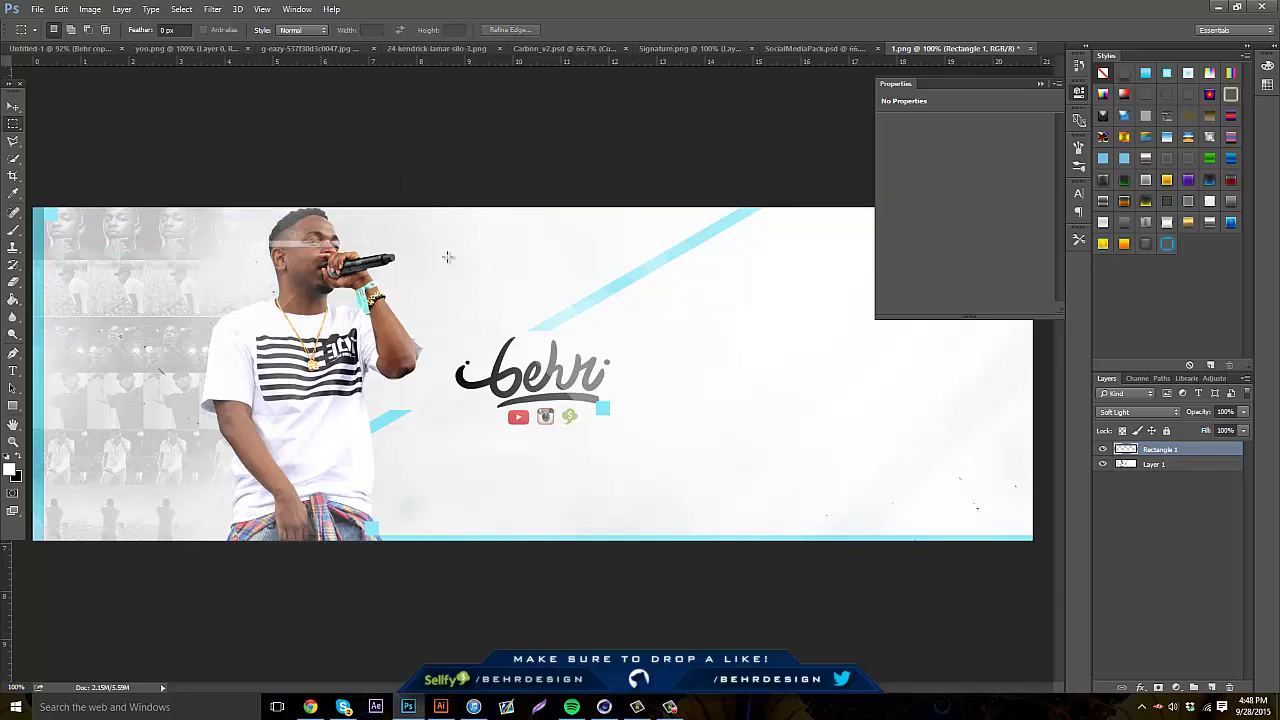
Delete the white strip's layer and collapse the empty Properties panel
{"action": "left_click", "coordinate": [1231, 689]}
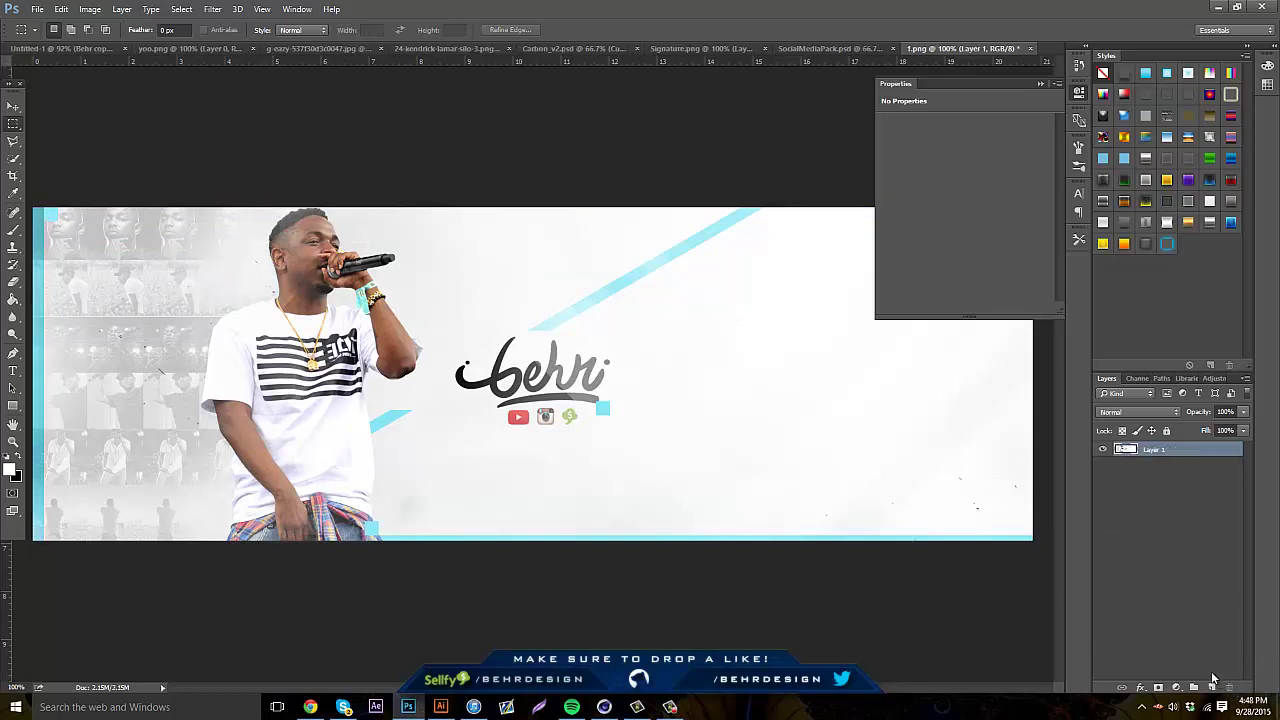
{"action": "left_click", "coordinate": [670, 707]}
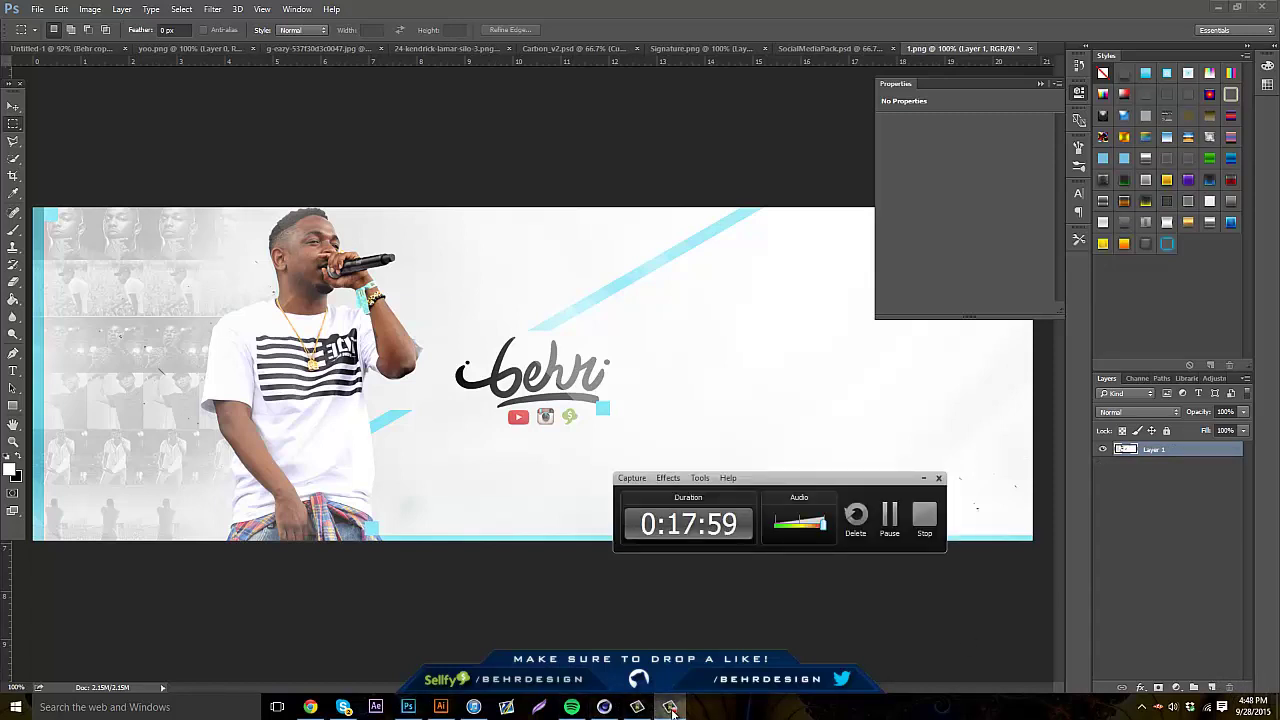
{"action": "left_click", "coordinate": [670, 707]}
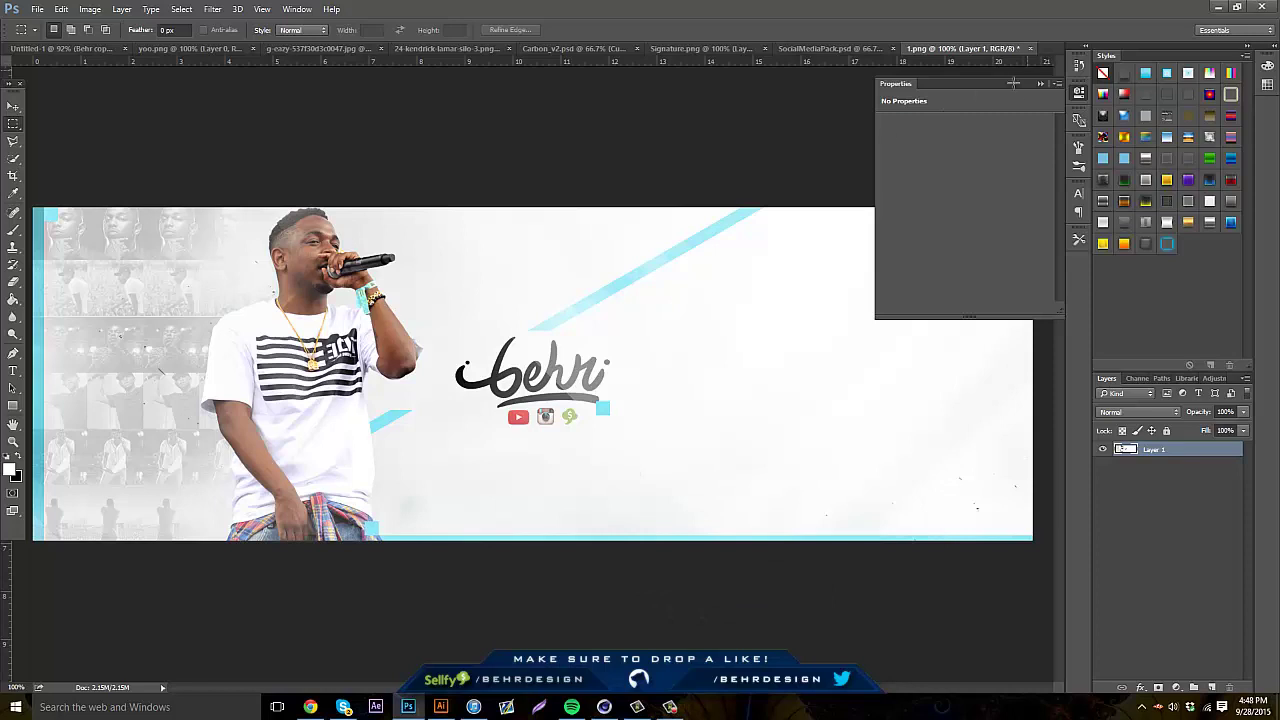
{"action": "left_click", "coordinate": [1039, 85]}
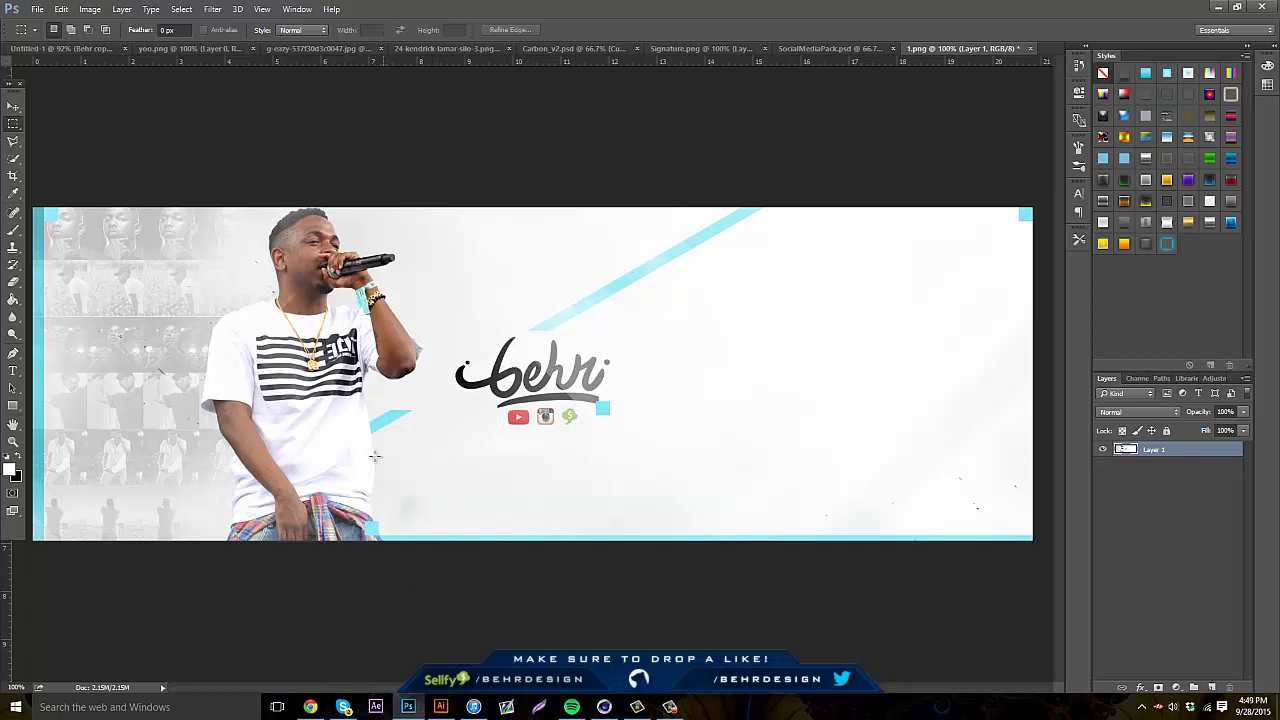
Switch to Chrome, search Google Images for "batman render" and preview the blue-caped Batman seen from behind
{"action": "left_click", "coordinate": [311, 706]}
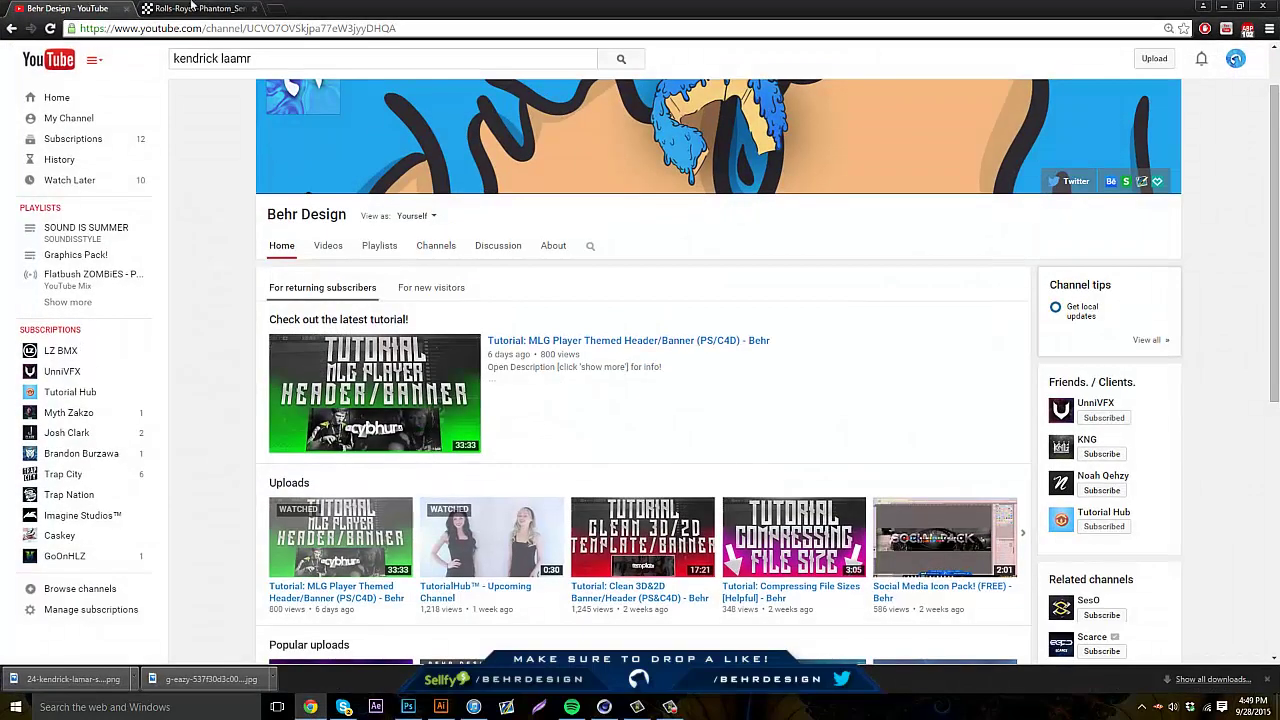
{"action": "left_click", "coordinate": [200, 8]}
{"action": "left_click", "coordinate": [198, 26]}
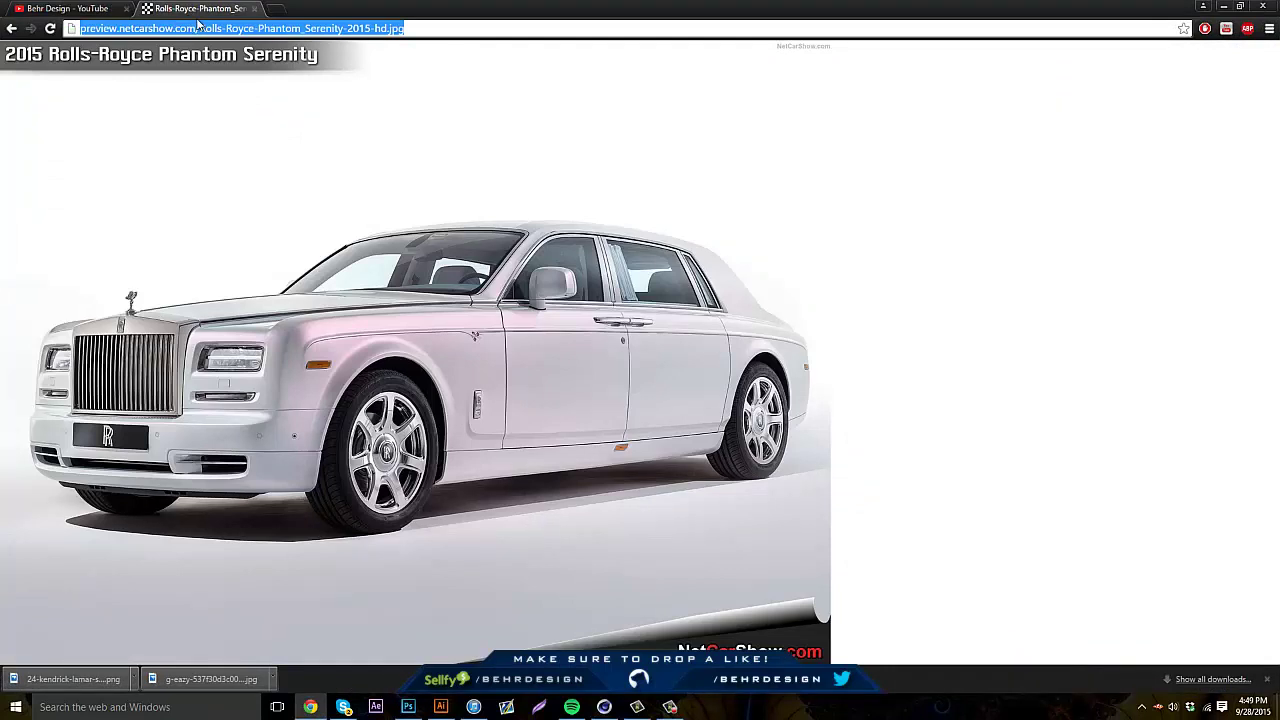
{"action": "type", "text": "batman render"}
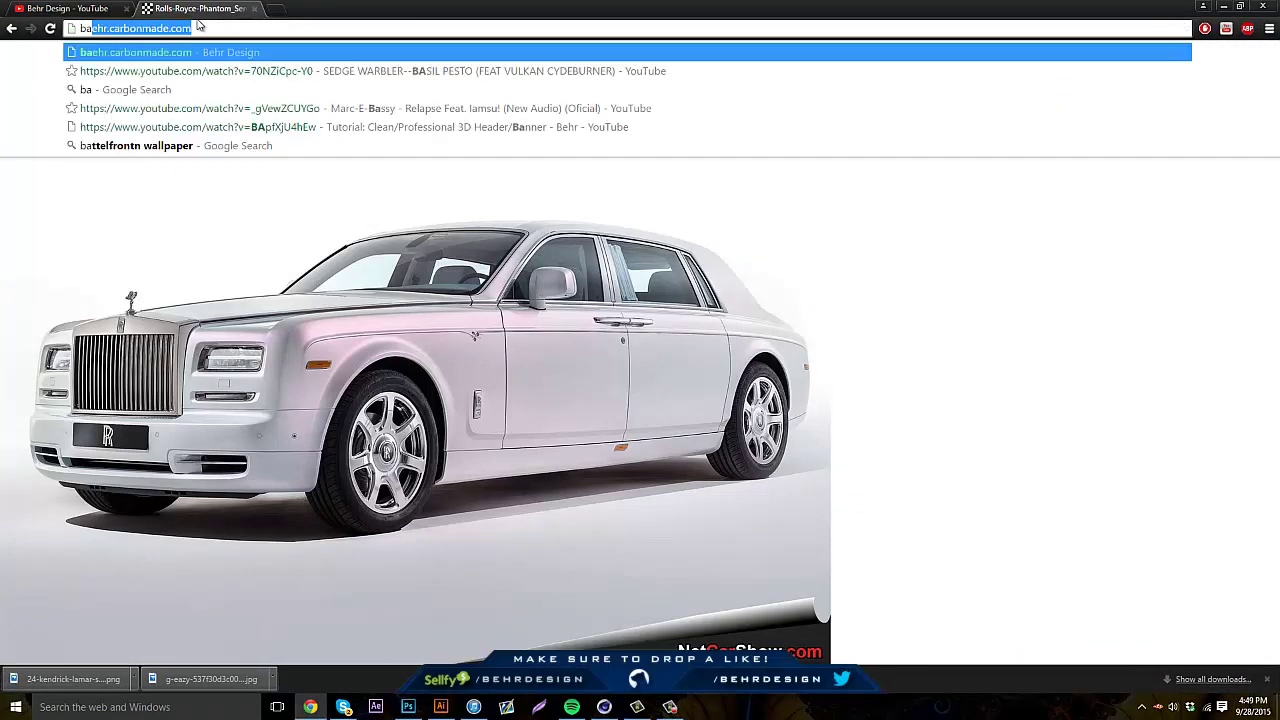
{"action": "key", "text": "Return"}
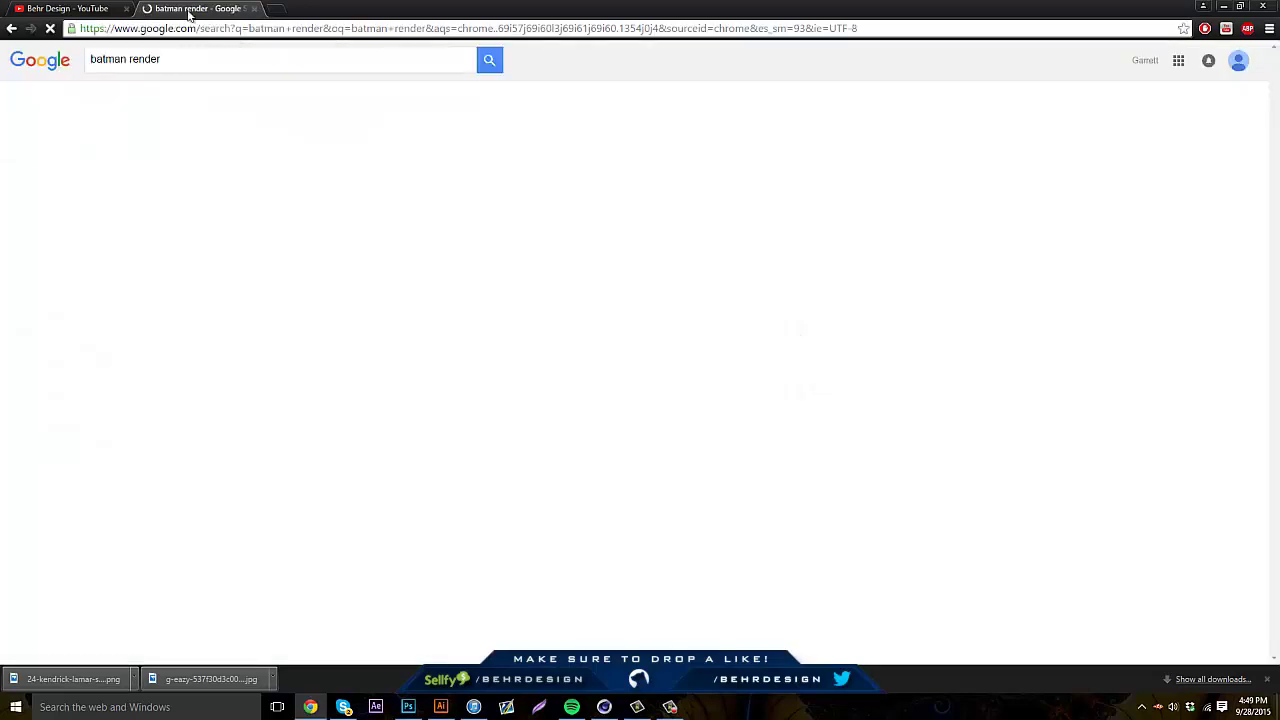
{"action": "left_click", "coordinate": [146, 118]}
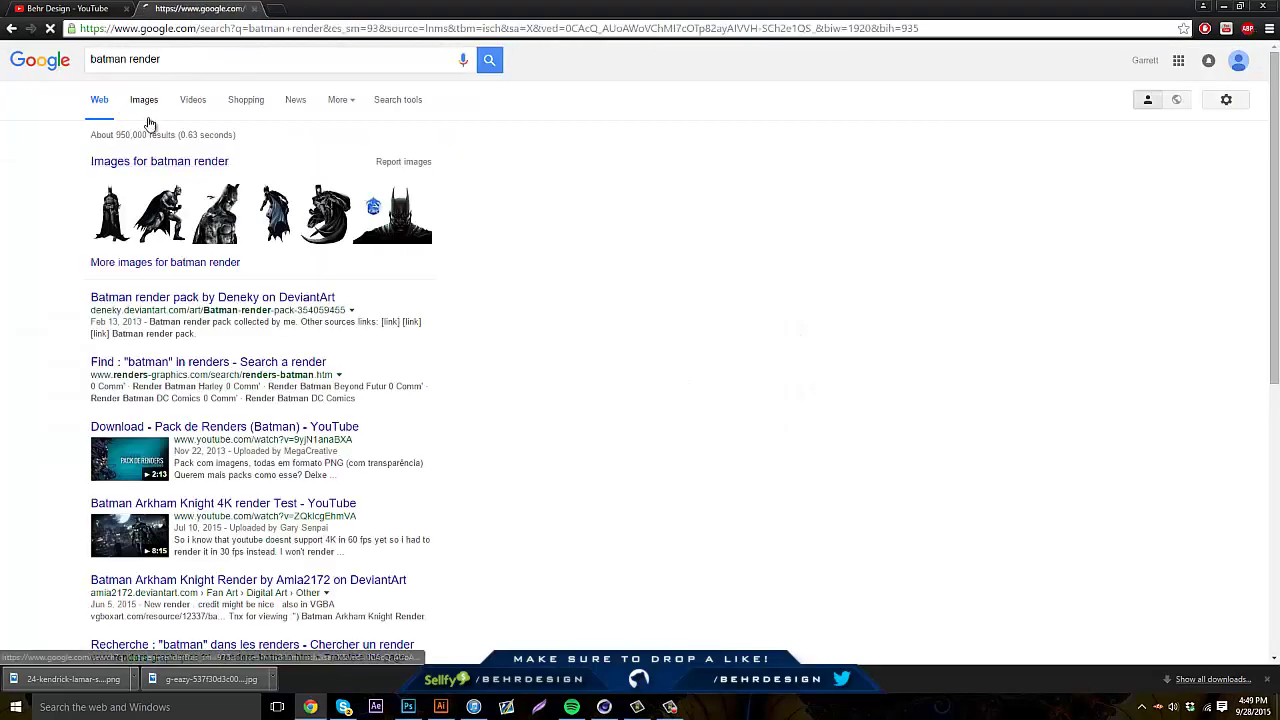
{"action": "left_click", "coordinate": [461, 313]}
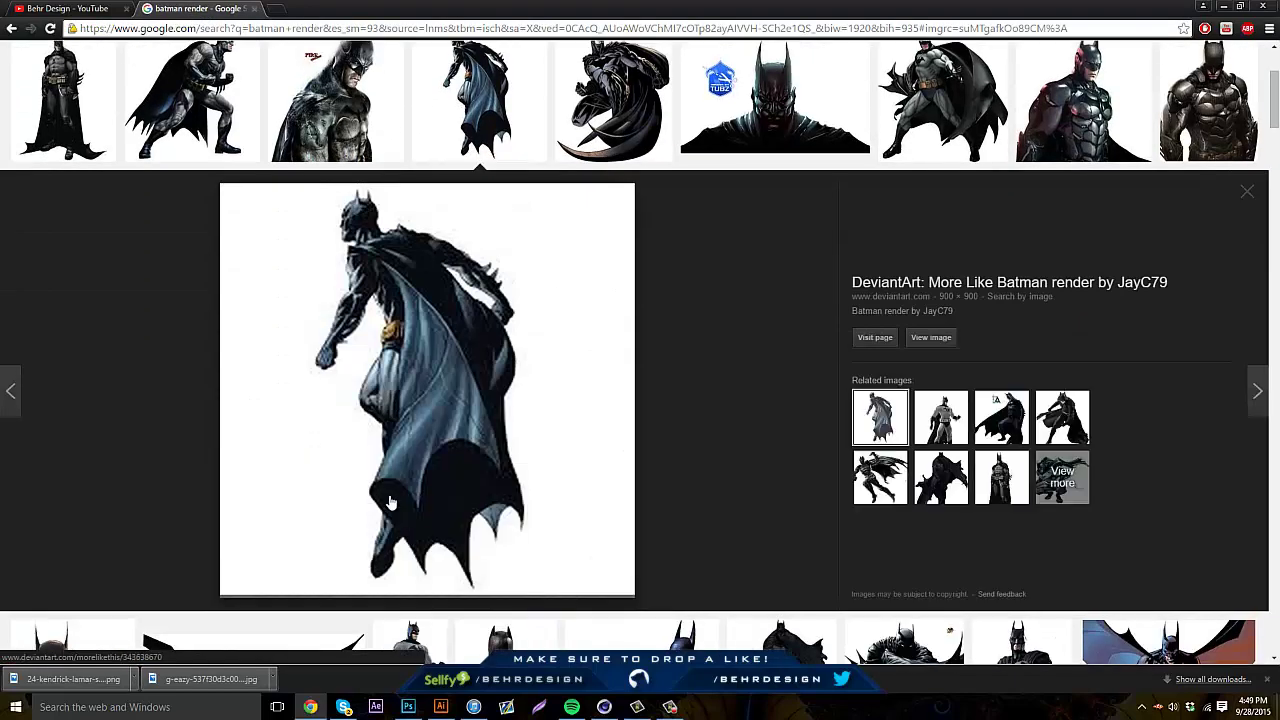
{"action": "left_click", "coordinate": [408, 707]}
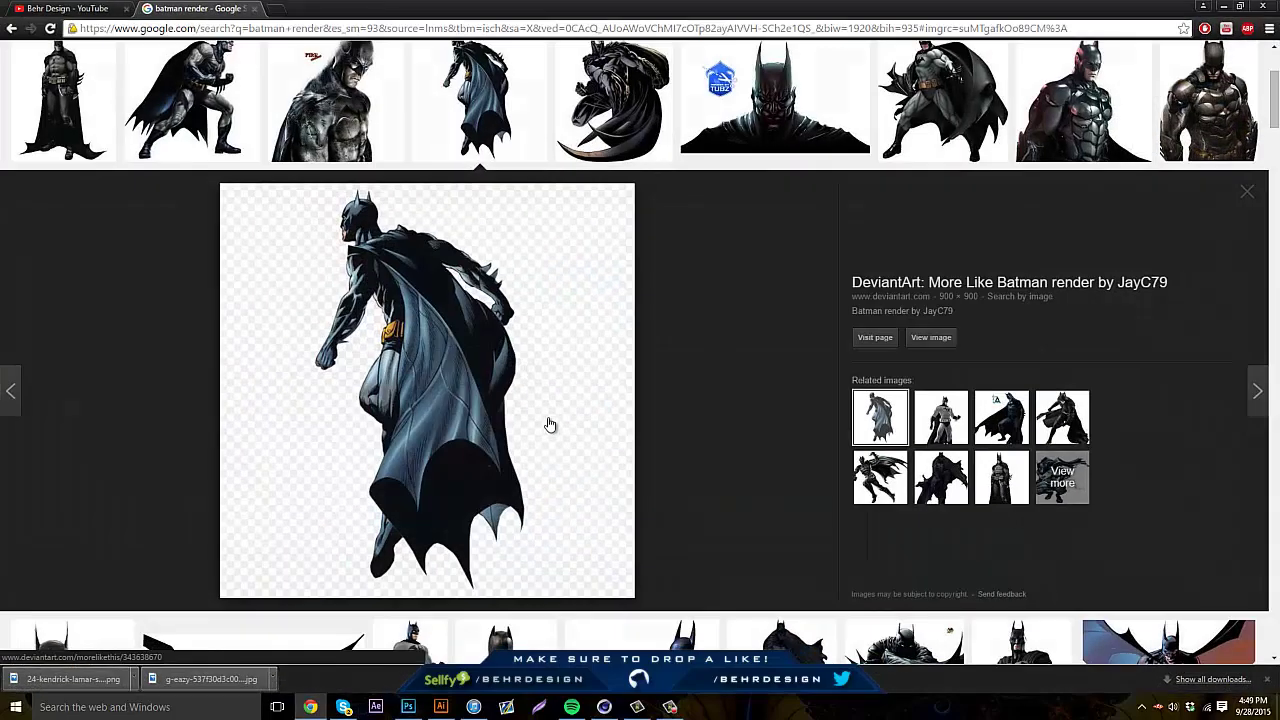
{"action": "left_click", "coordinate": [310, 707]}
{"action": "key", "text": "alt+Tab"}
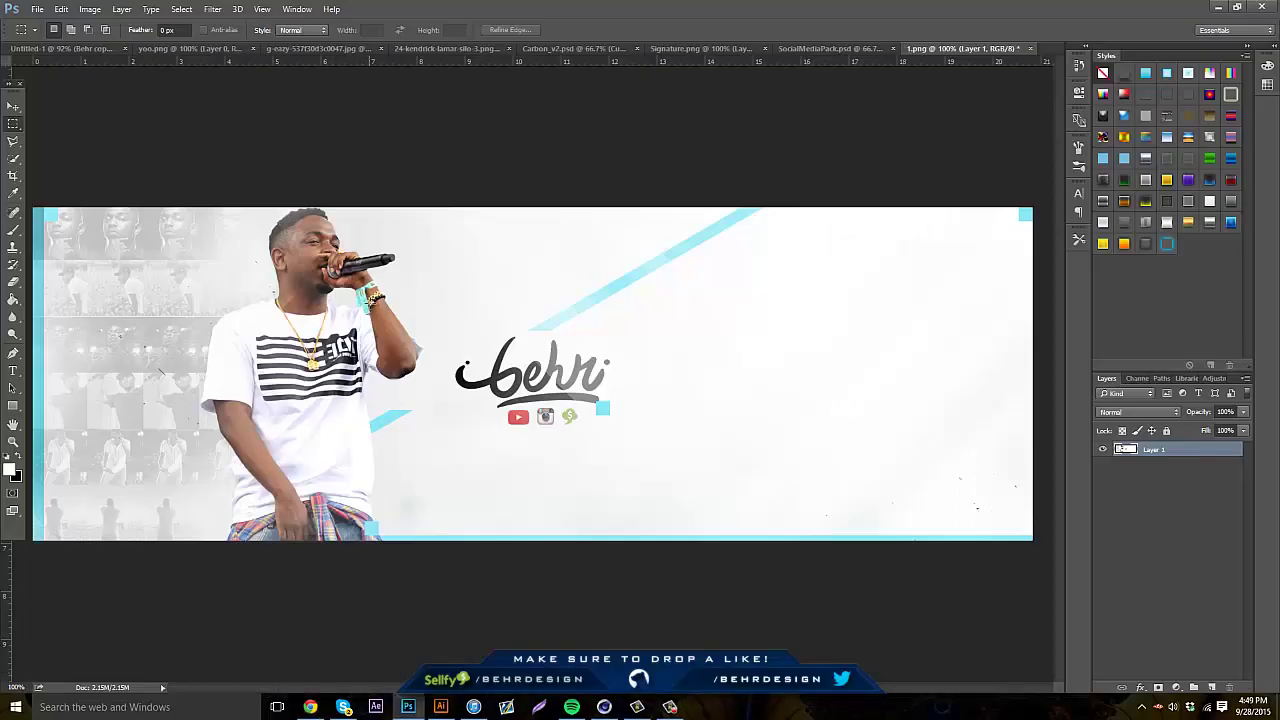
Switch to Chrome, search Google Images for "polo model render" and preview the red Polo with the grey lettered background
{"action": "left_click", "coordinate": [310, 707]}
{"action": "scroll", "coordinate": [560, 322], "scroll_direction": "up", "scroll_amount": 3}
{"action": "triple_click", "coordinate": [187, 63]}
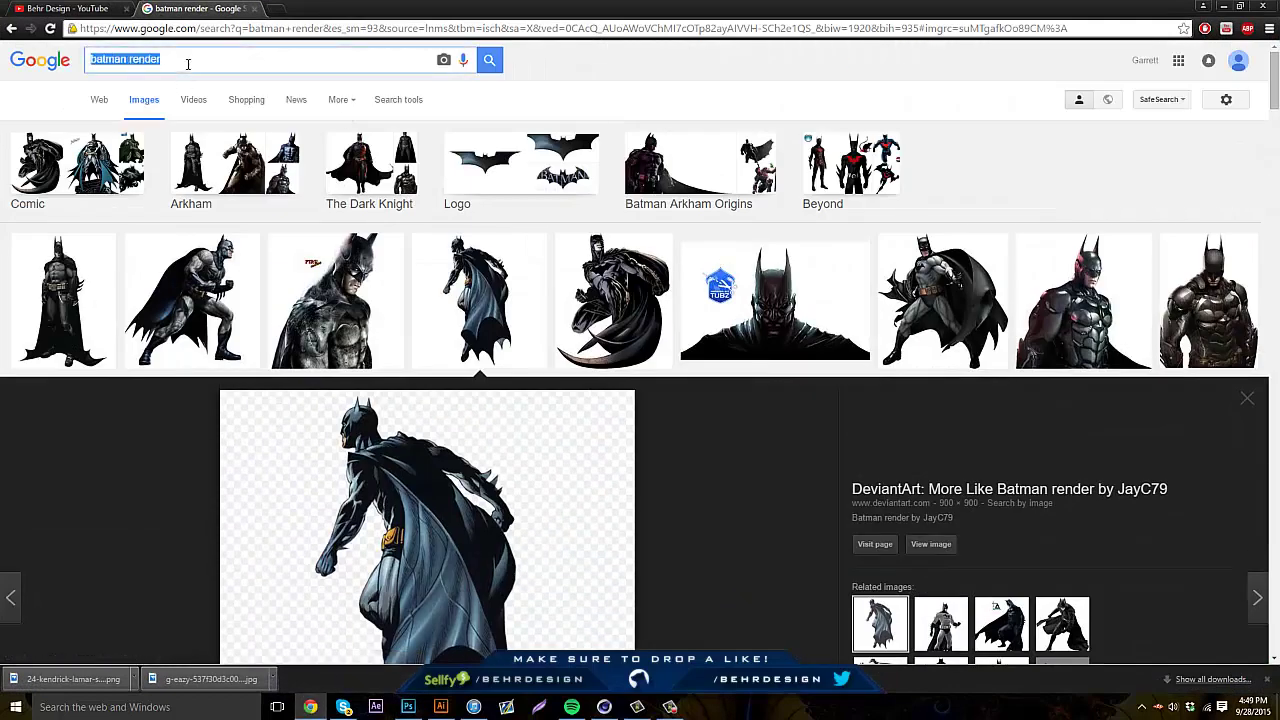
{"action": "type", "text": "polo "}
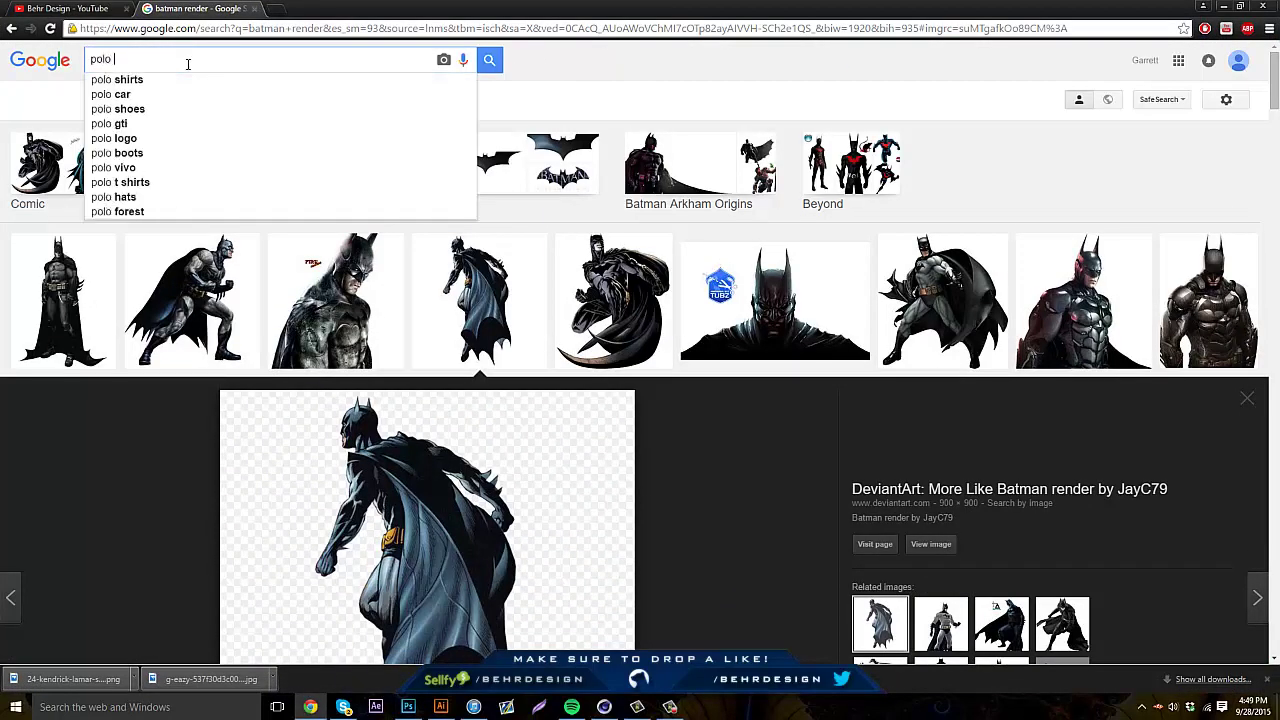
{"action": "type", "text": "modl"}
{"action": "key", "text": "BackSpace"}
{"action": "type", "text": "le"}
{"action": "key", "text": "BackSpace"}
{"action": "type", "text": "el render"}
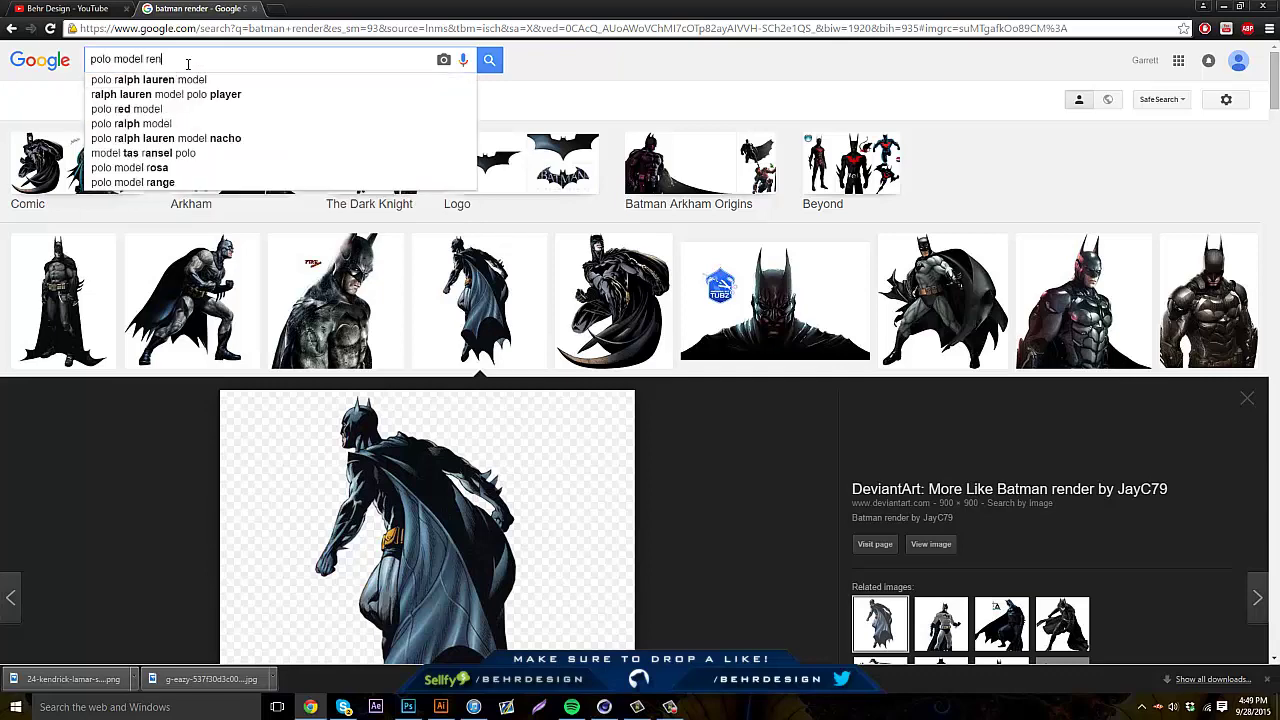
{"action": "key", "text": "Return"}
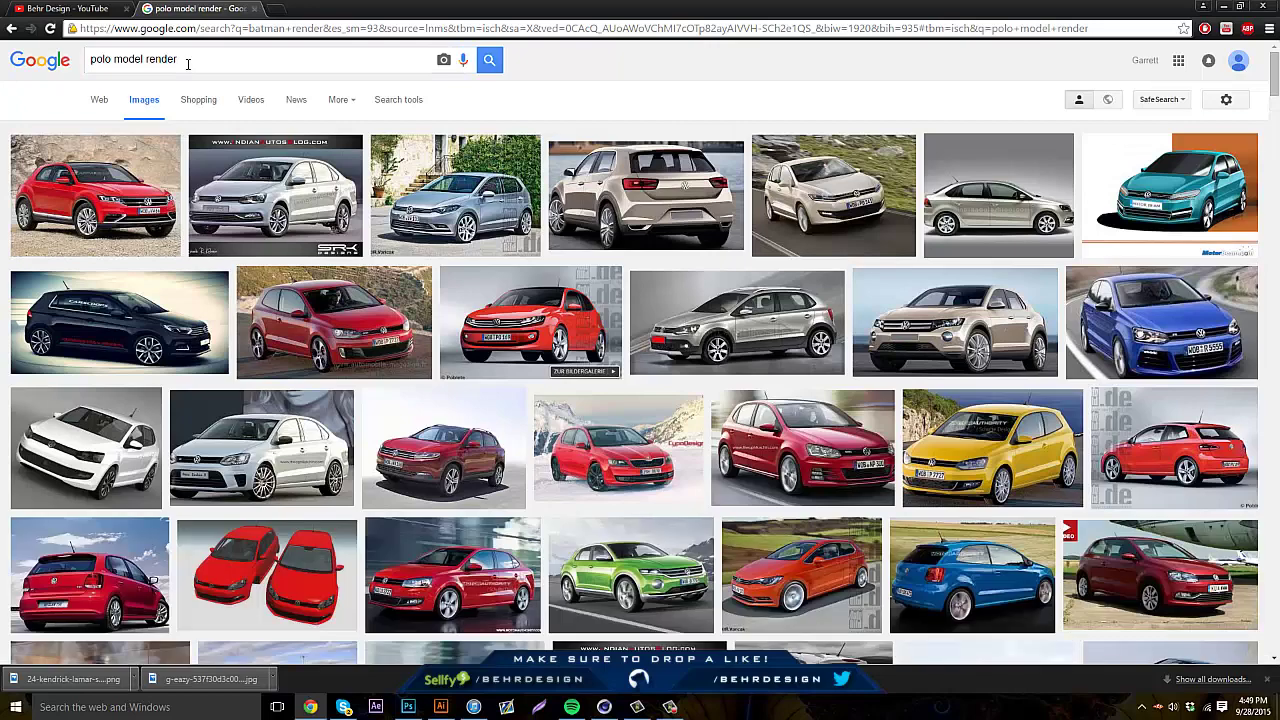
{"action": "left_click", "coordinate": [480, 315]}
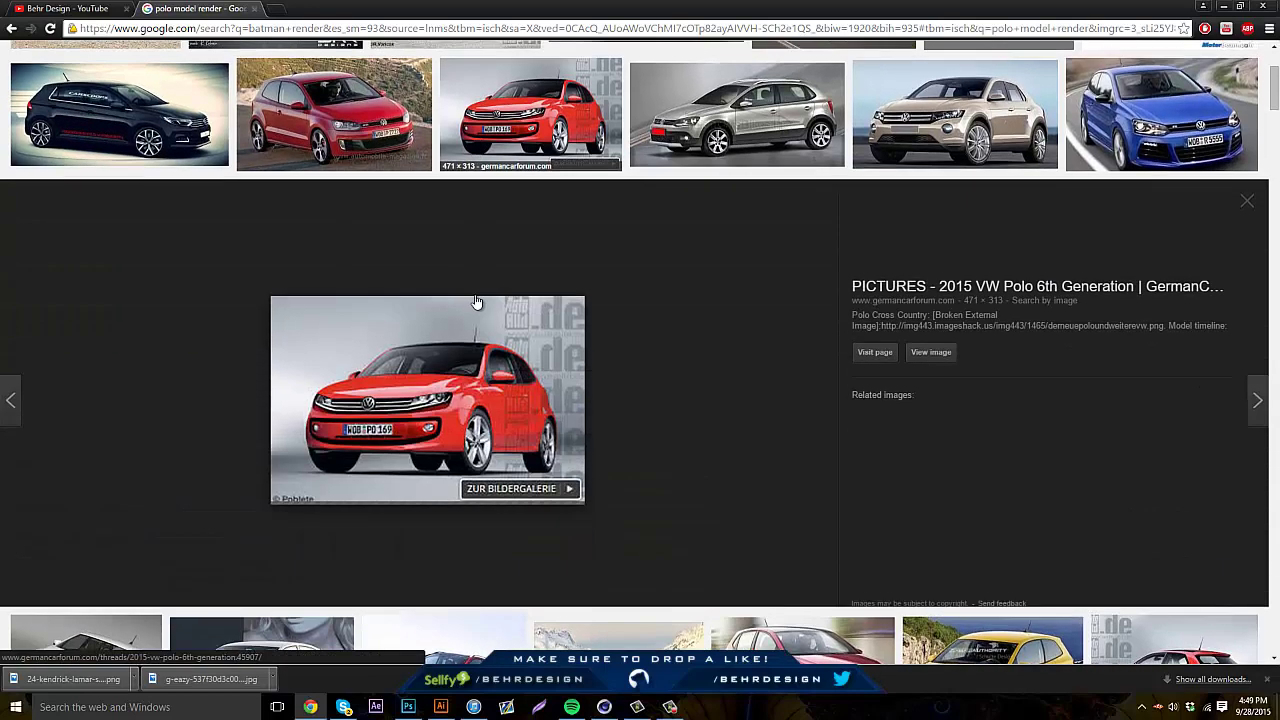
{"action": "scroll", "coordinate": [475, 407], "scroll_direction": "up", "scroll_amount": 3}
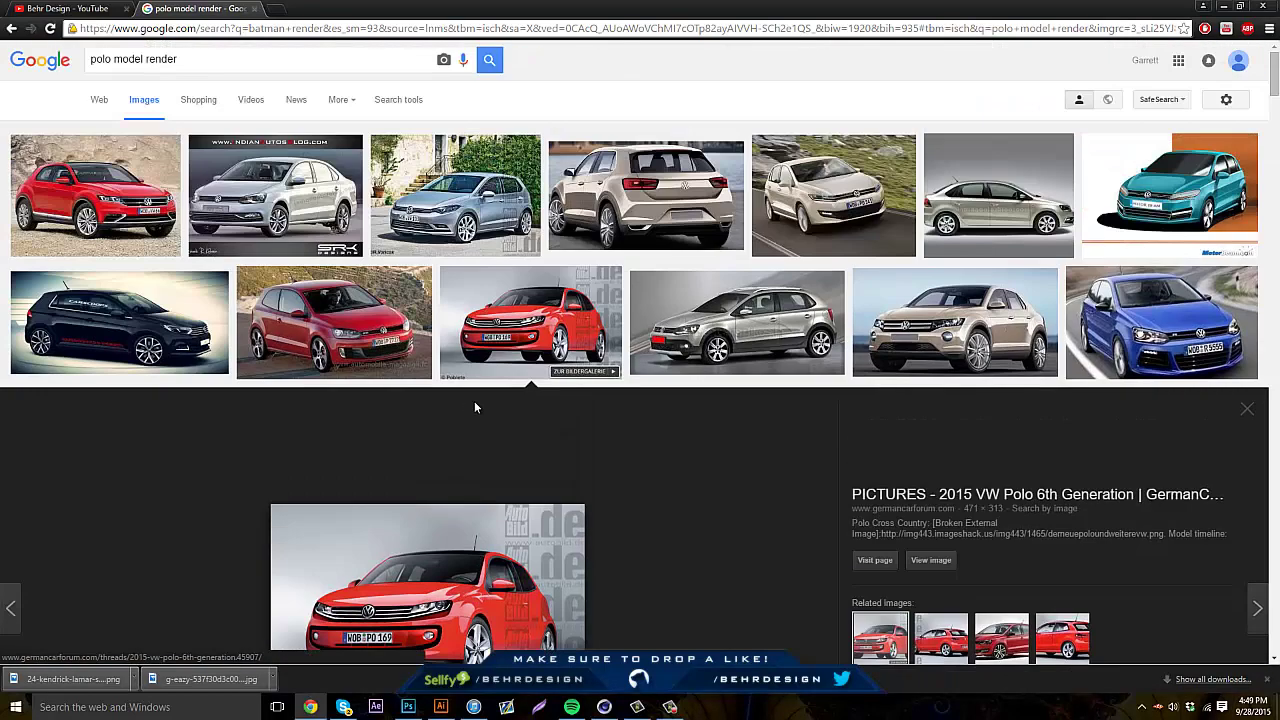
Search Google Images for "vs model png" and preview the model in the black bikini on a white background
{"action": "left_click", "coordinate": [242, 97]}
{"action": "double_click", "coordinate": [242, 55]}
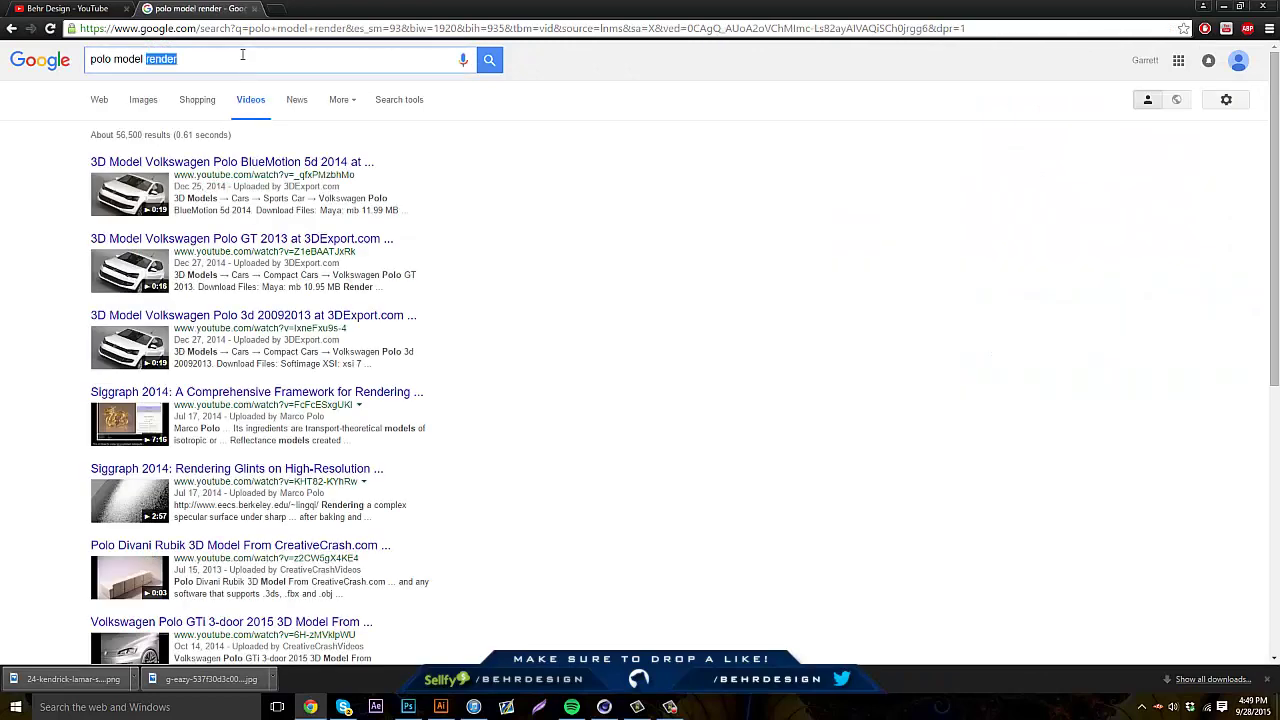
{"action": "key", "text": "BackSpace"}
{"action": "key", "text": "BackSpace"}
{"action": "key", "text": "BackSpace"}
{"action": "key", "text": "BackSpace"}
{"action": "key", "text": "BackSpace"}
{"action": "key", "text": "BackSpace"}
{"action": "key", "text": "BackSpace"}
{"action": "key", "text": "BackSpace"}
{"action": "key", "text": "BackSpace"}
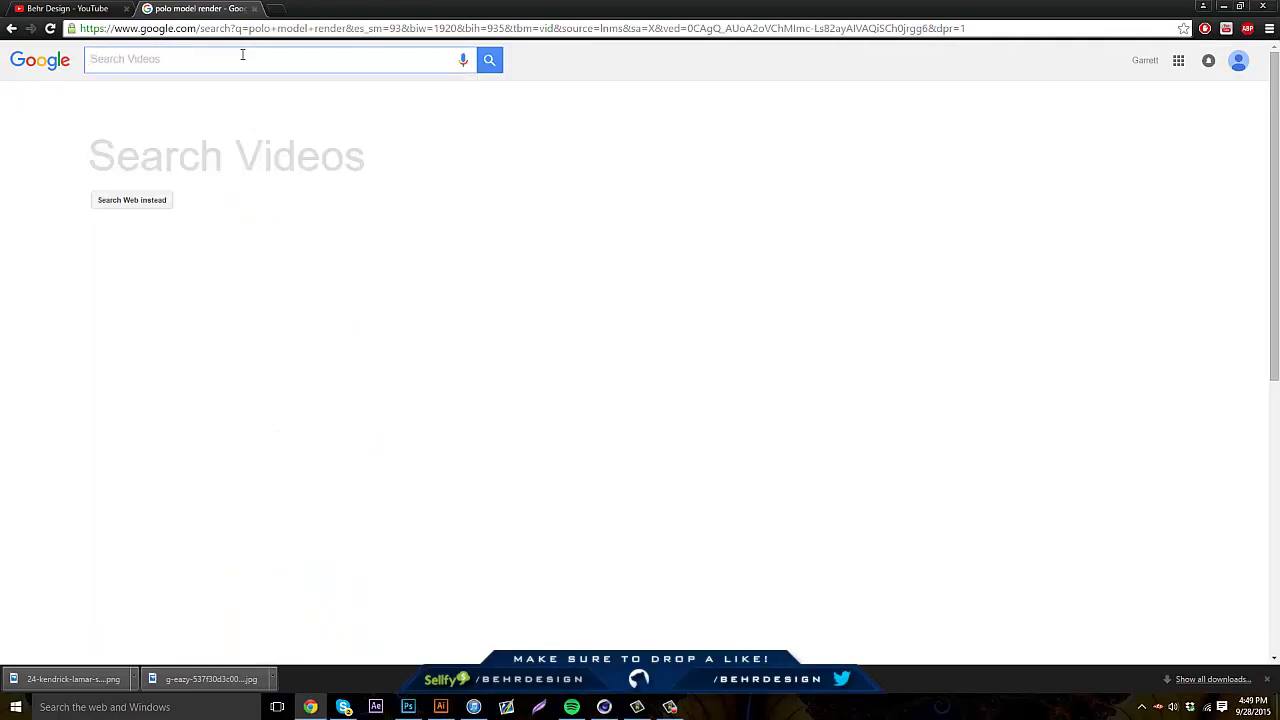
{"action": "type", "text": "vs"}
{"action": "type", "text": " model "}
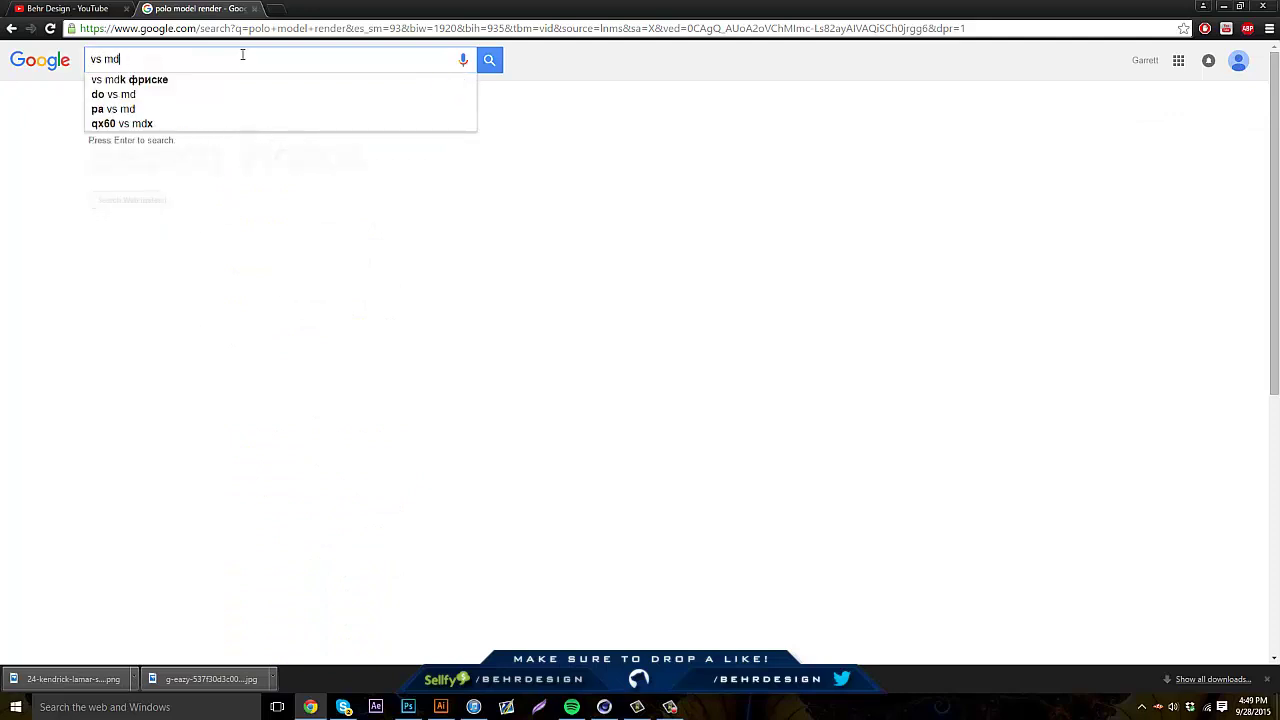
{"action": "type", "text": "png"}
{"action": "key", "text": "Return"}
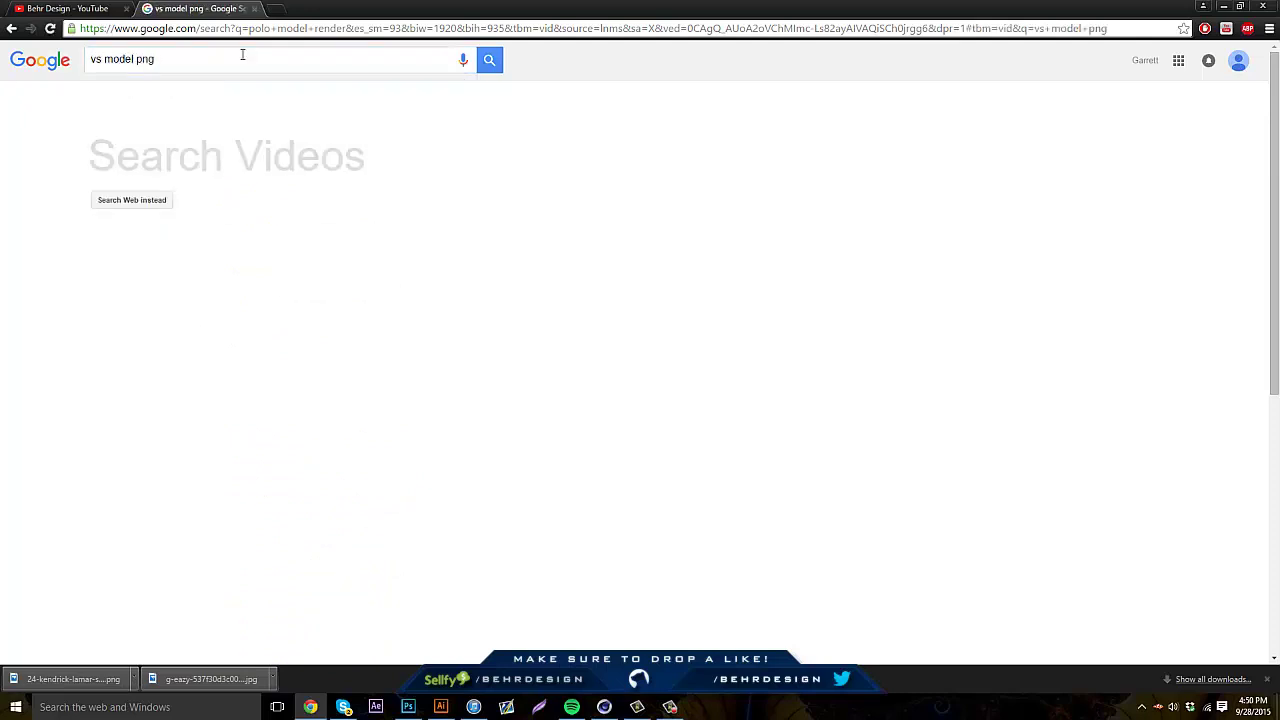
{"action": "left_click", "coordinate": [146, 102]}
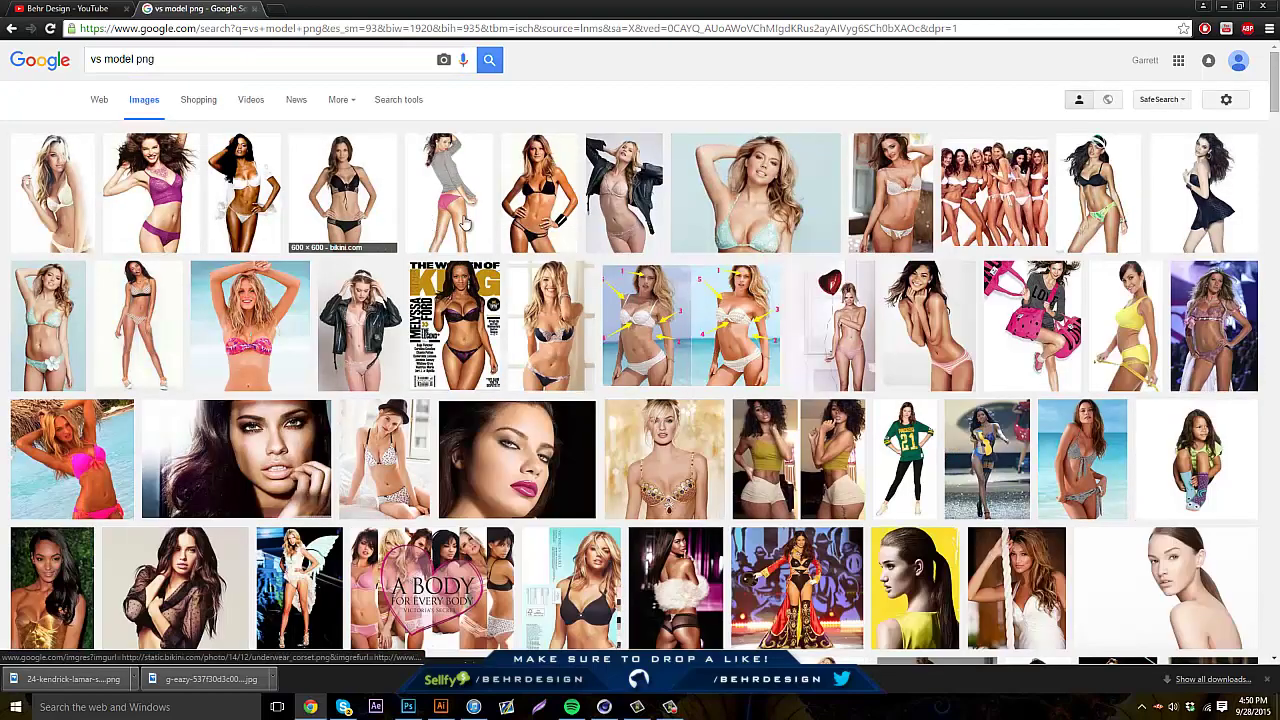
{"action": "left_click", "coordinate": [373, 190]}
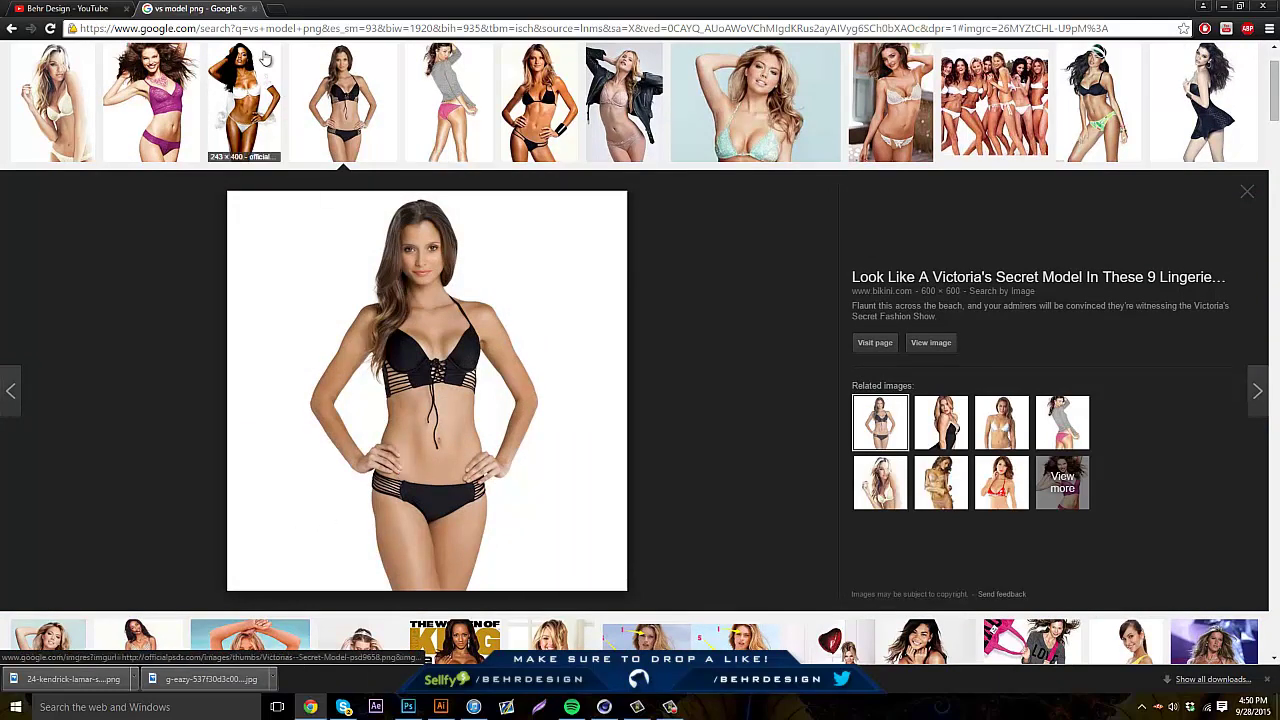
Close the Google search tab and switch back to the banner in Photoshop
{"action": "left_click", "coordinate": [254, 8]}
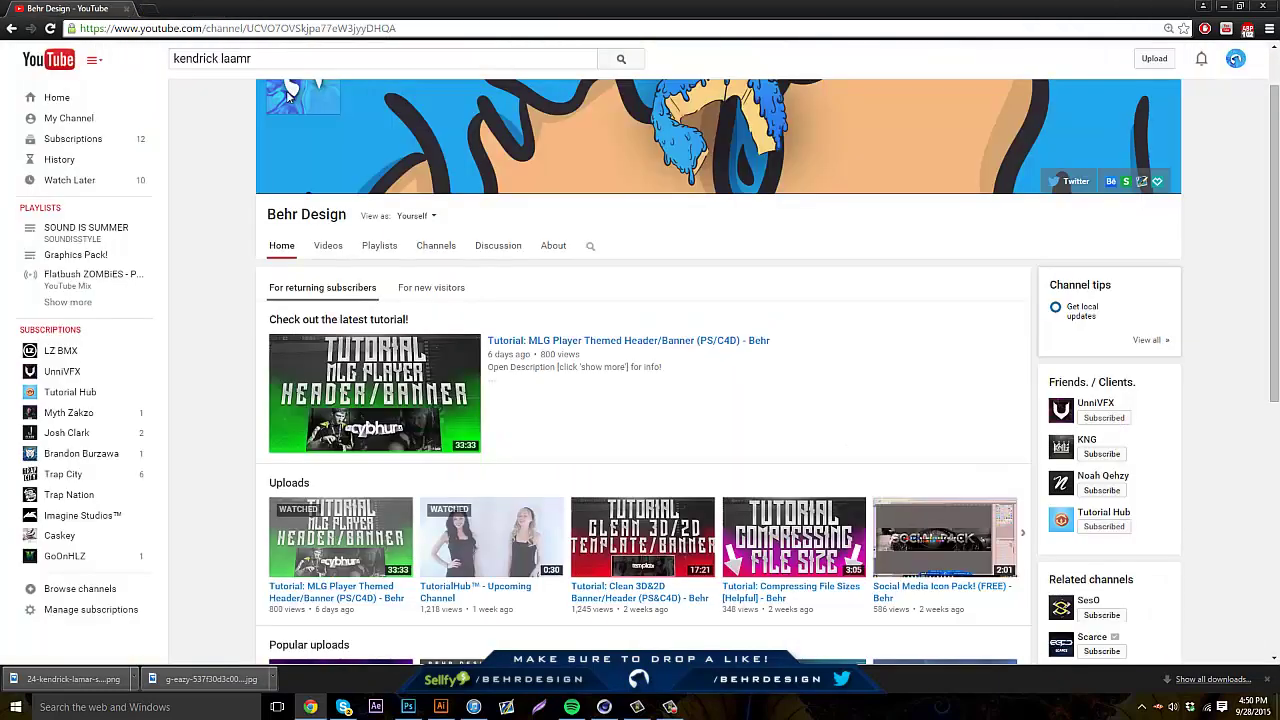
{"action": "left_click", "coordinate": [418, 705]}
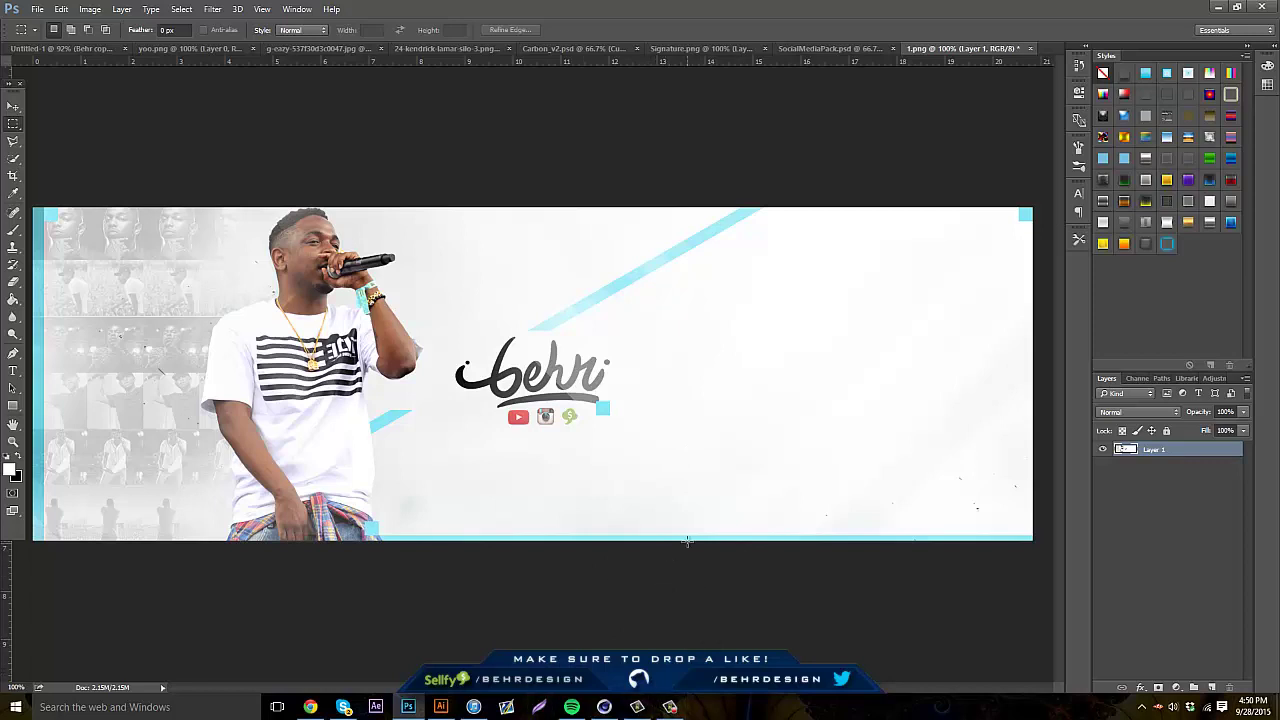
{"action": "left_click", "coordinate": [669, 707]}
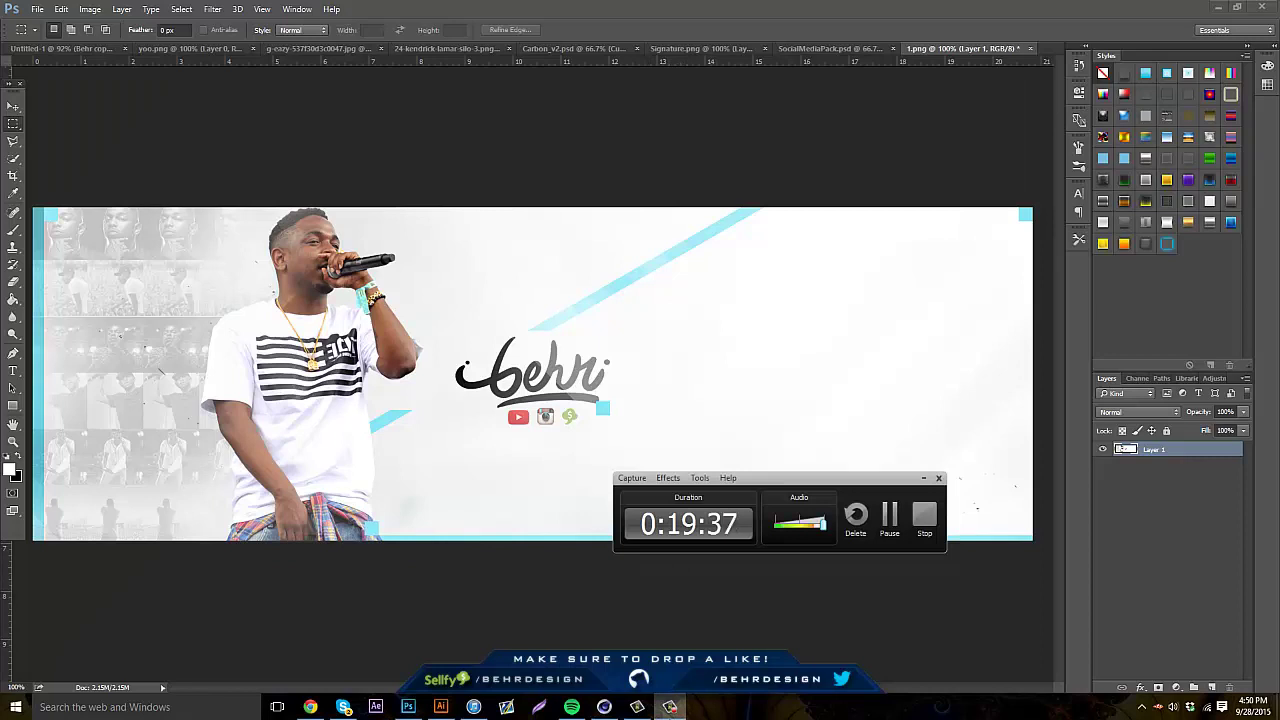
{"action": "left_click", "coordinate": [1123, 449]}
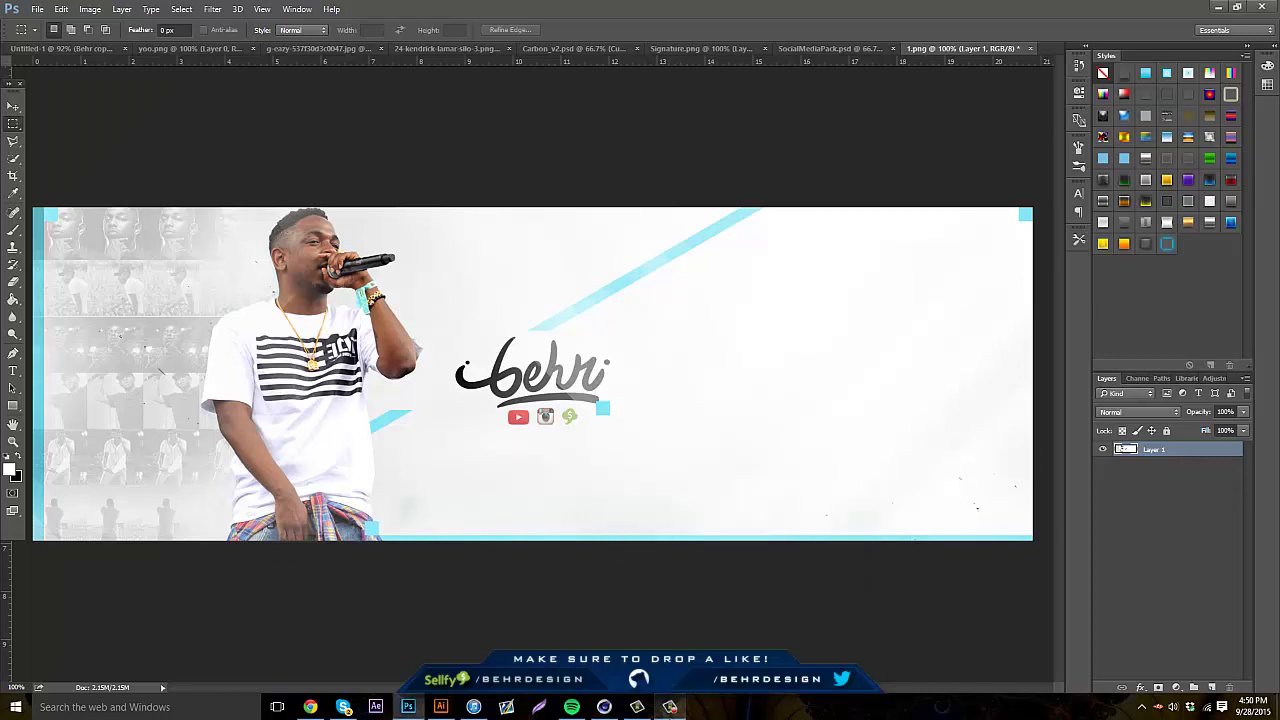
{"action": "left_click", "coordinate": [669, 707]}
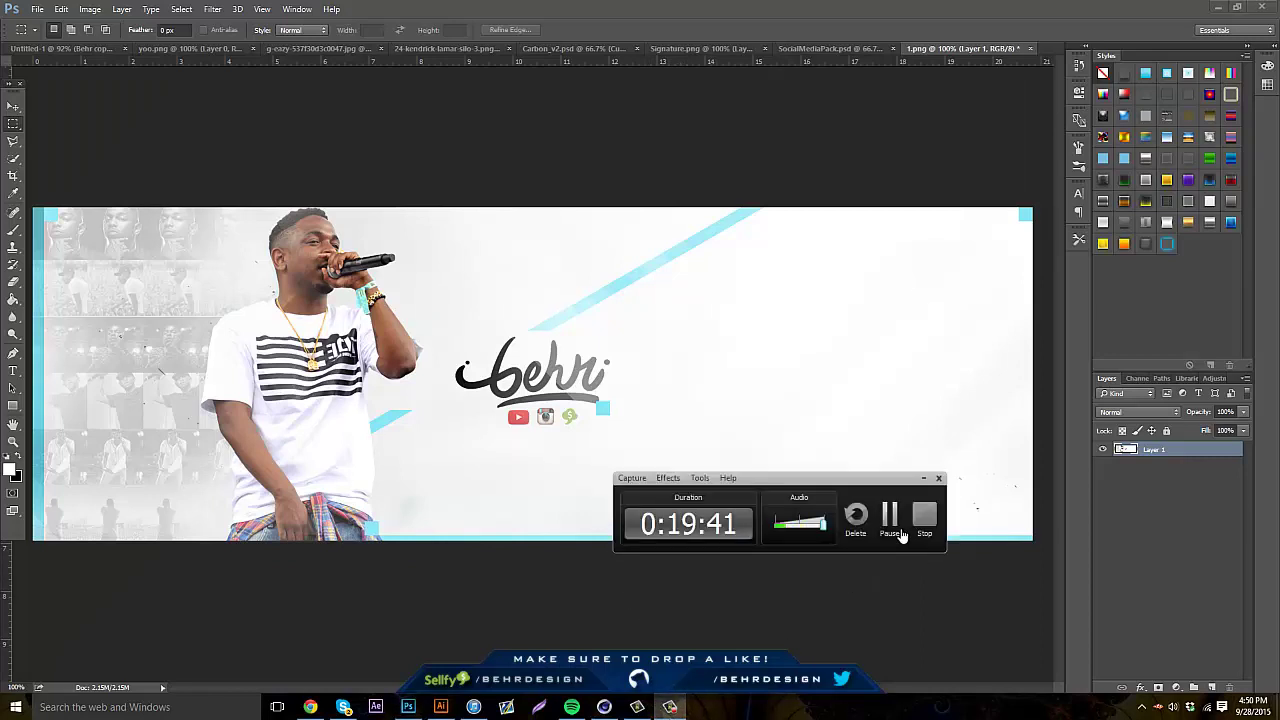